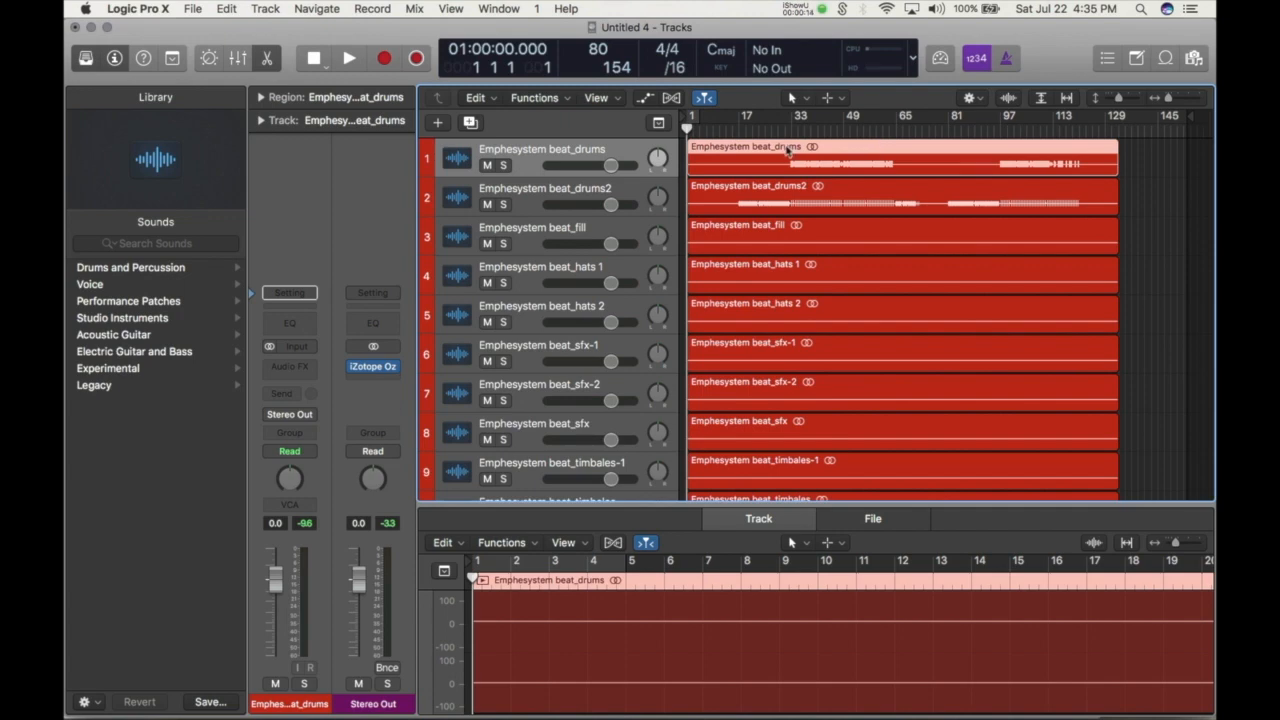
Start Remove Silence from Audio Region on the Emphesystem beat_drums region of track 1.
{"action": "scroll", "coordinate": [773, 290], "scroll_direction": "down", "scroll_amount": 5}
{"action": "scroll", "coordinate": [773, 290], "scroll_direction": "down", "scroll_amount": 10}
{"action": "scroll", "coordinate": [773, 290], "scroll_direction": "up", "scroll_amount": 15}
{"action": "right_click", "coordinate": [720, 149]}
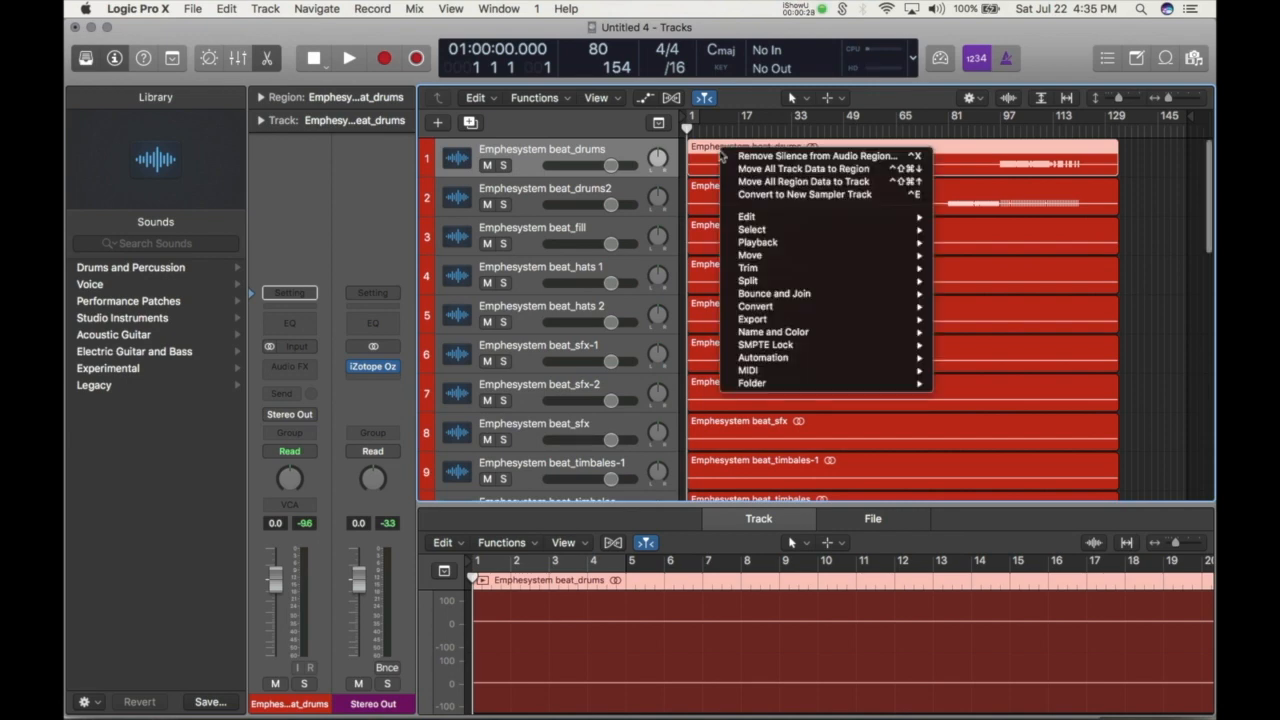
{"action": "mouse_move", "coordinate": [772, 285]}
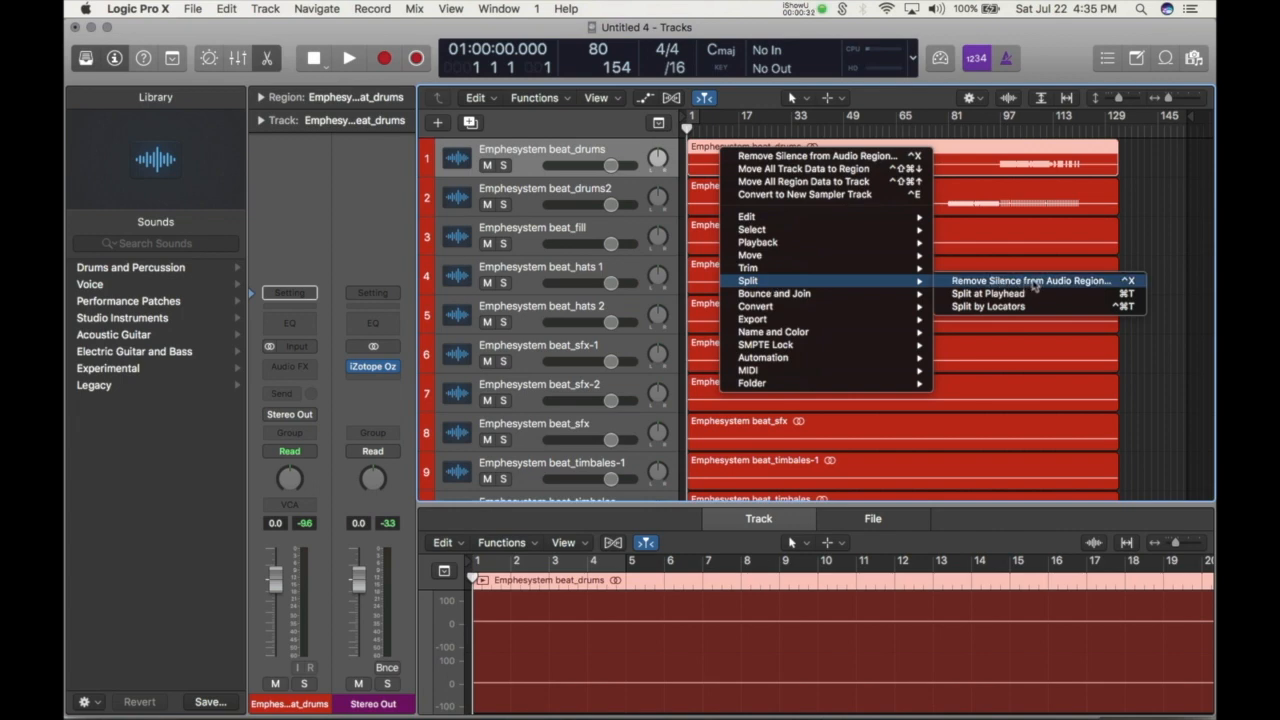
{"action": "left_click", "coordinate": [757, 155]}
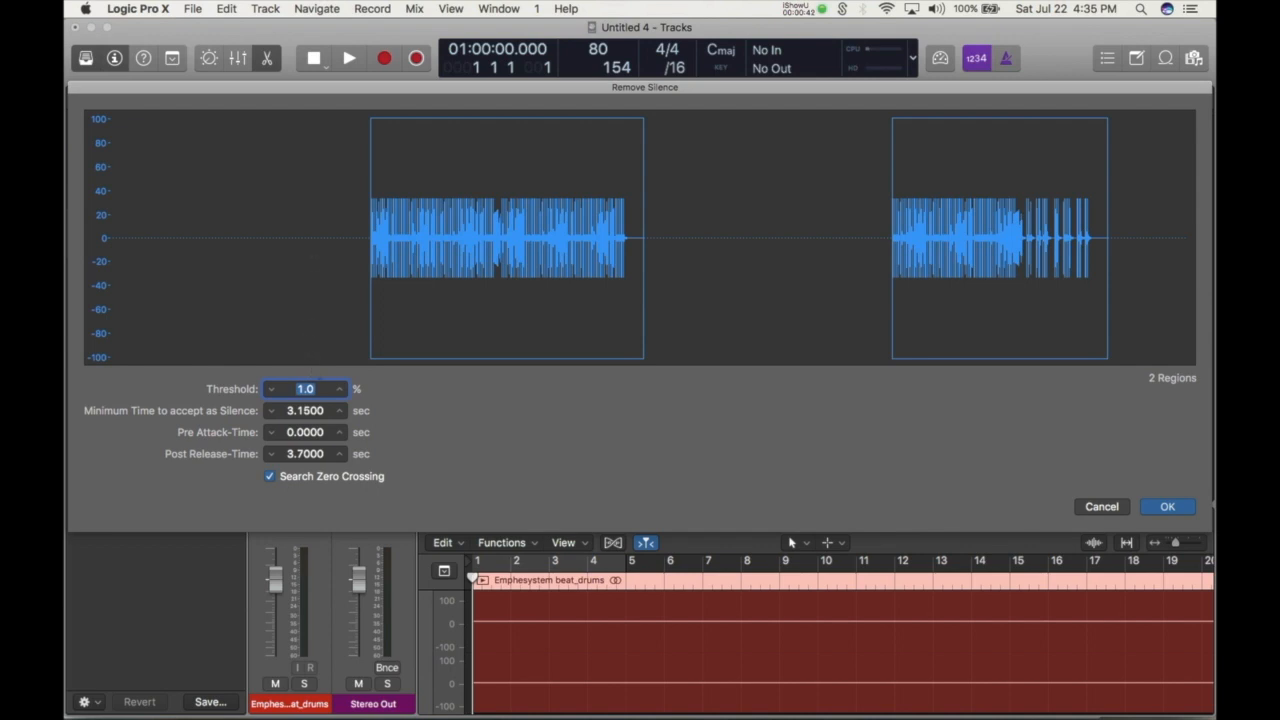
Try a silence threshold of 66 % and set it back to 1 %.
{"action": "type", "text": "66"}
{"action": "key", "text": "BackSpace"}
{"action": "key", "text": "BackSpace"}
{"action": "type", "text": "1"}
{"action": "key", "text": "Return"}
Try shorter minimum times to accept as silence, down to 0.0420 sec, to split the drums into more regions.
{"action": "left_click_drag", "start_coordinate": [290, 411], "coordinate": [290, 428]}
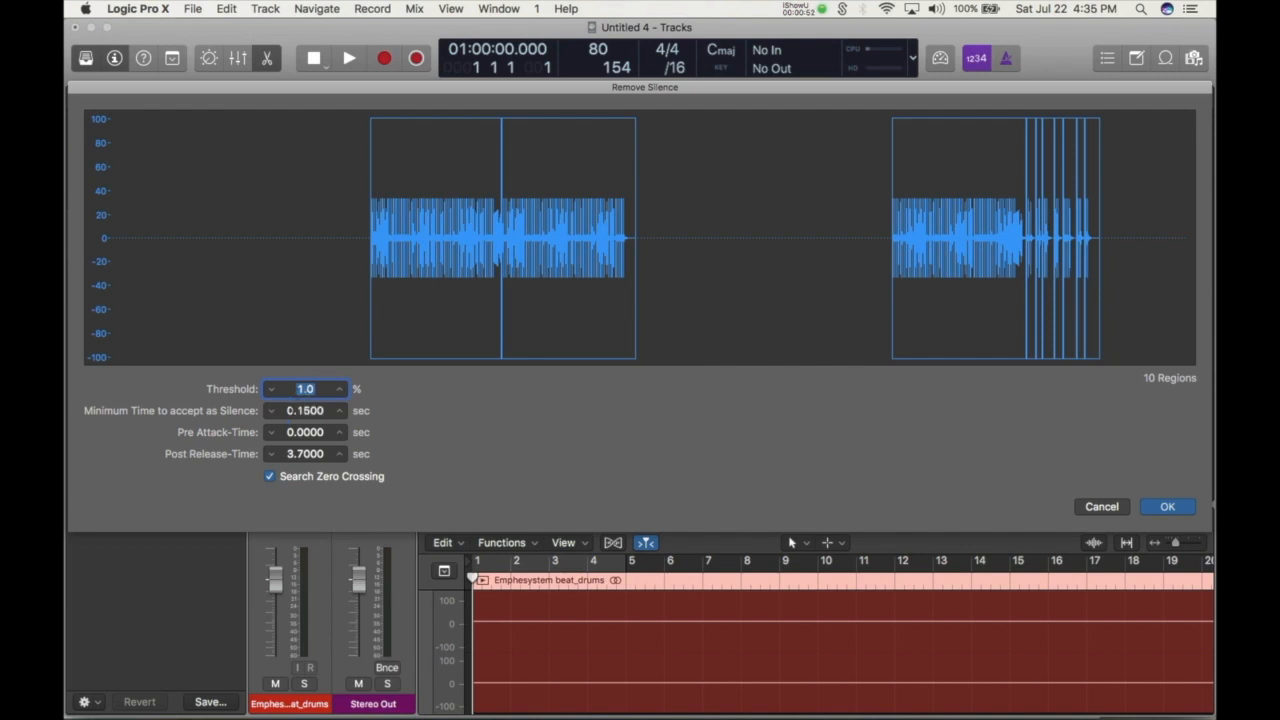
{"action": "left_click_drag", "start_coordinate": [301, 411], "coordinate": [324, 411]}
{"action": "double_click", "coordinate": [299, 411]}
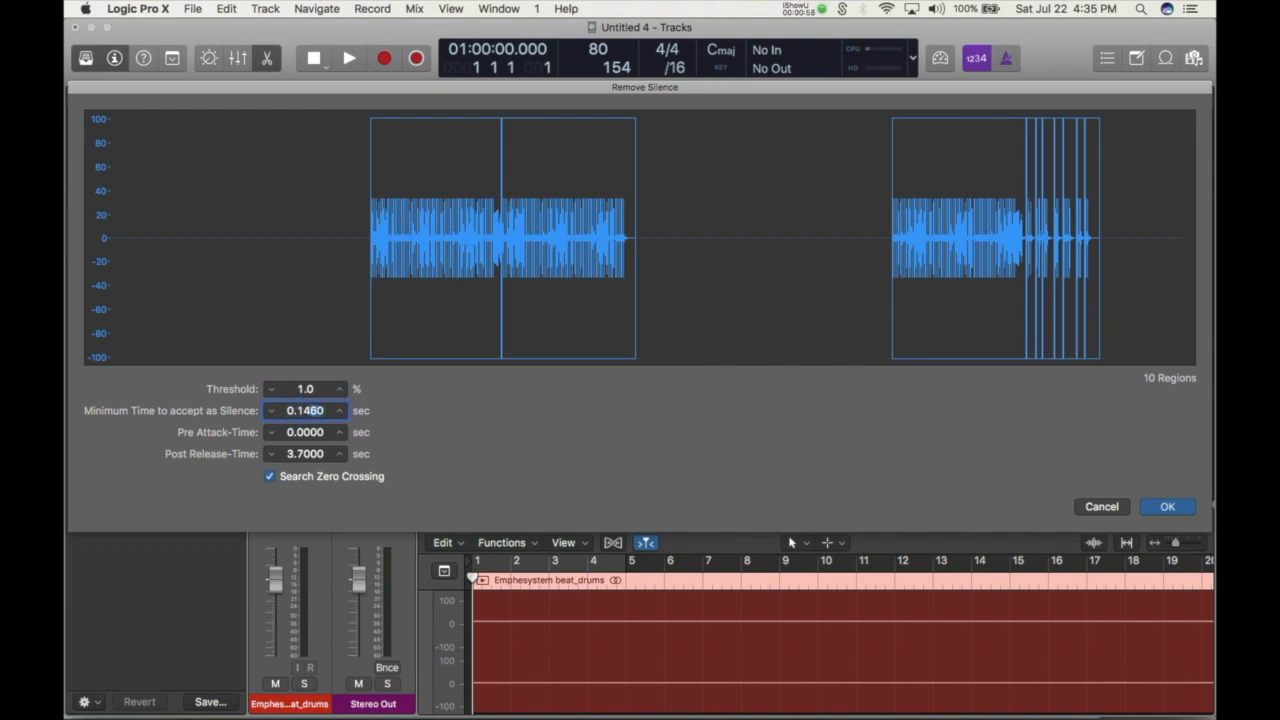
{"action": "left_click_drag", "start_coordinate": [308, 410], "coordinate": [308, 412]}
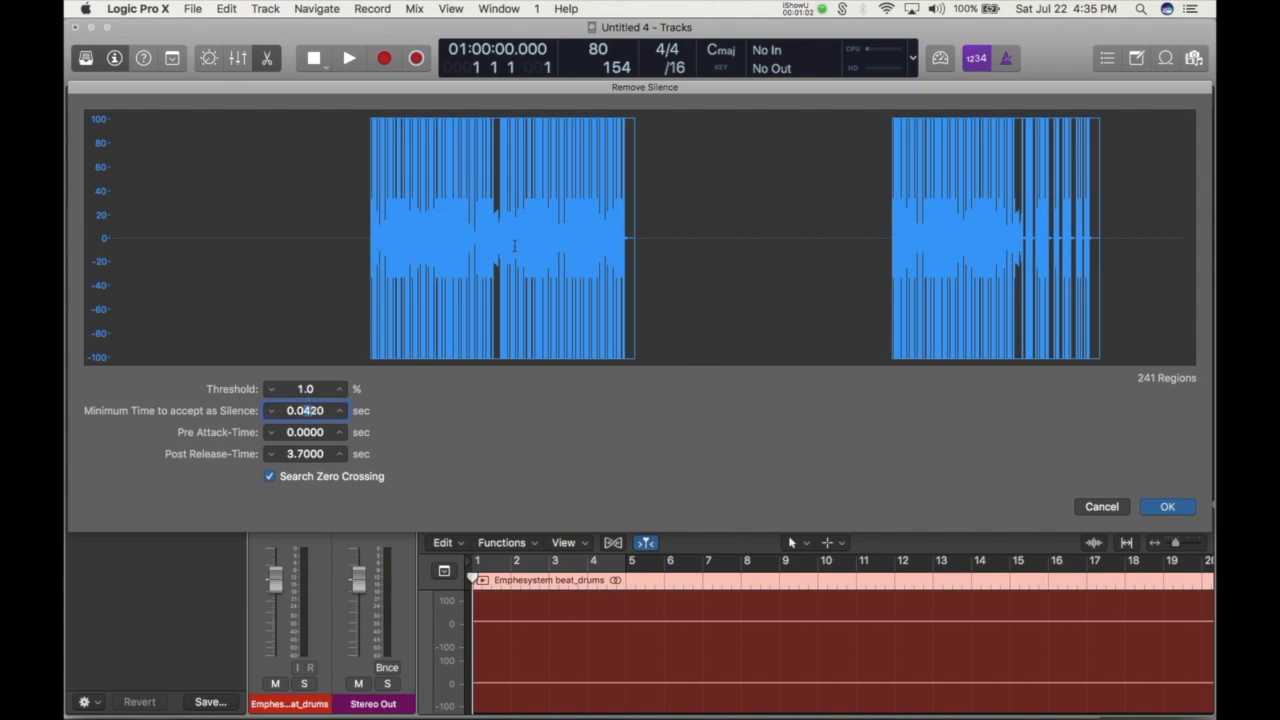
Set the minimum time to accept as silence to 4.0280 sec and the post release-time to 6.7000 sec, and apply the silence removal.
{"action": "double_click", "coordinate": [305, 410]}
{"action": "left_click_drag", "start_coordinate": [291, 410], "coordinate": [313, 417]}
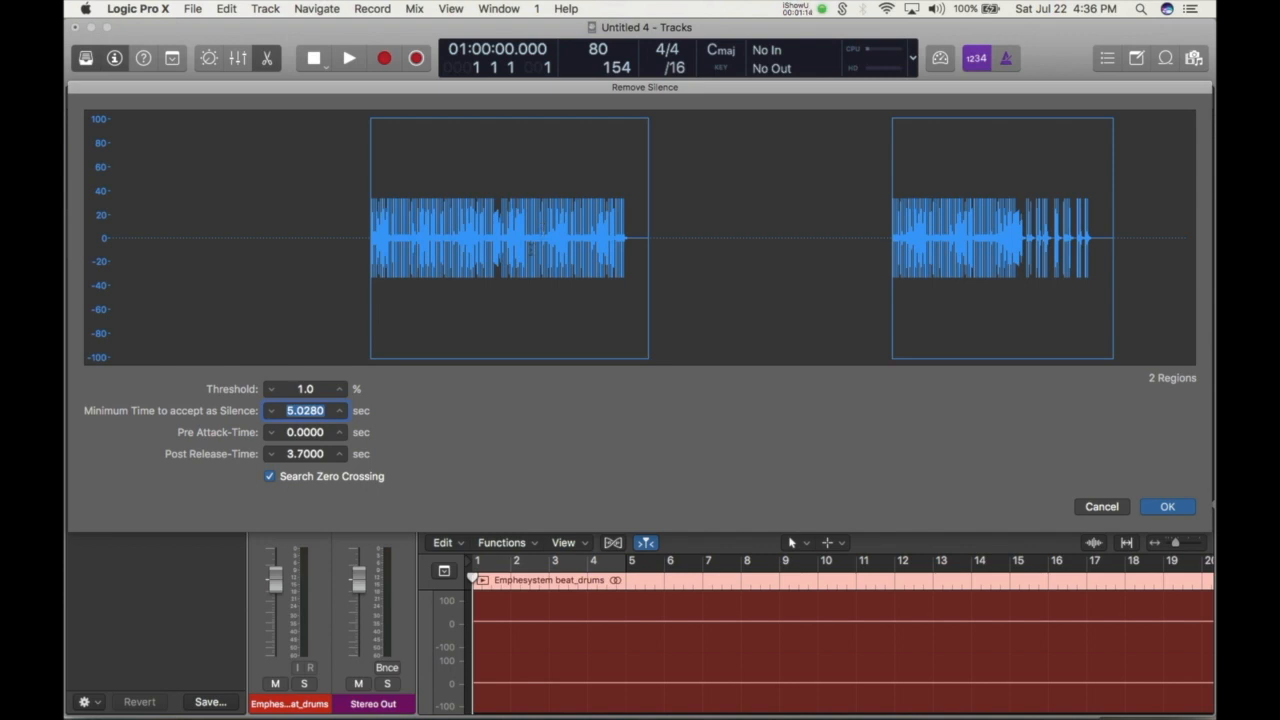
{"action": "left_click_drag", "start_coordinate": [291, 410], "coordinate": [291, 421]}
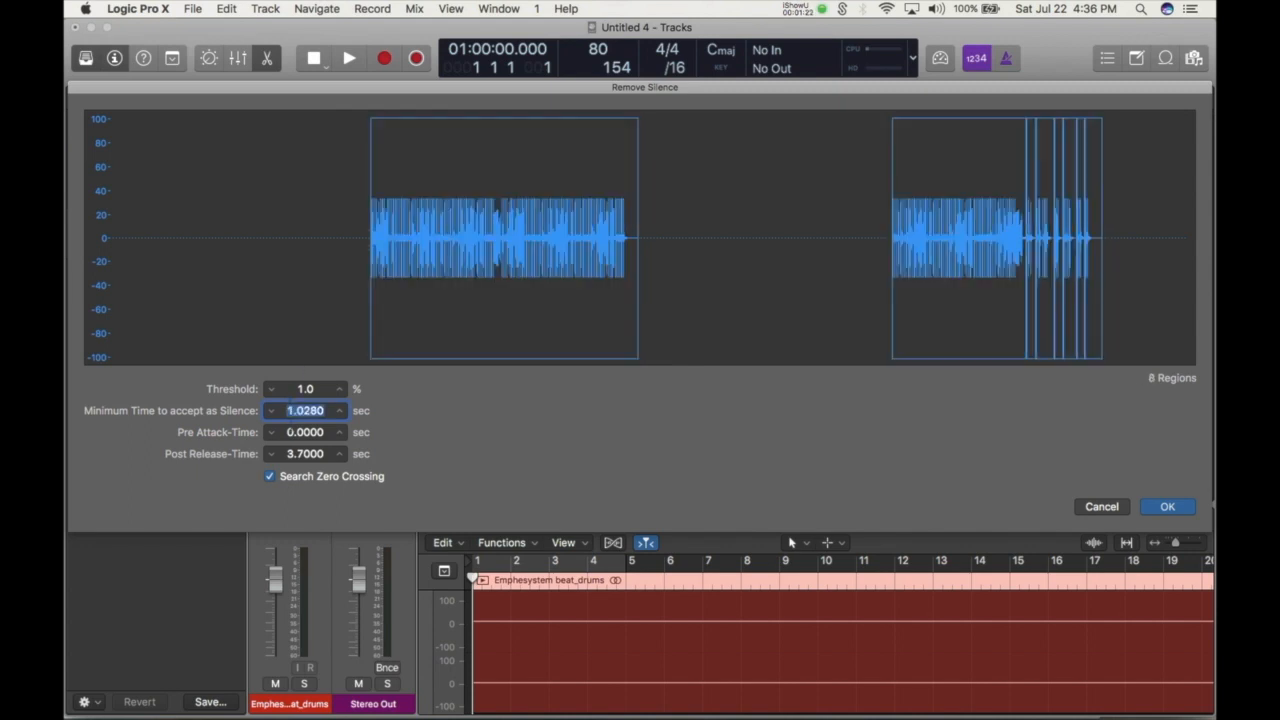
{"action": "left_click_drag", "start_coordinate": [290, 432], "coordinate": [290, 452]}
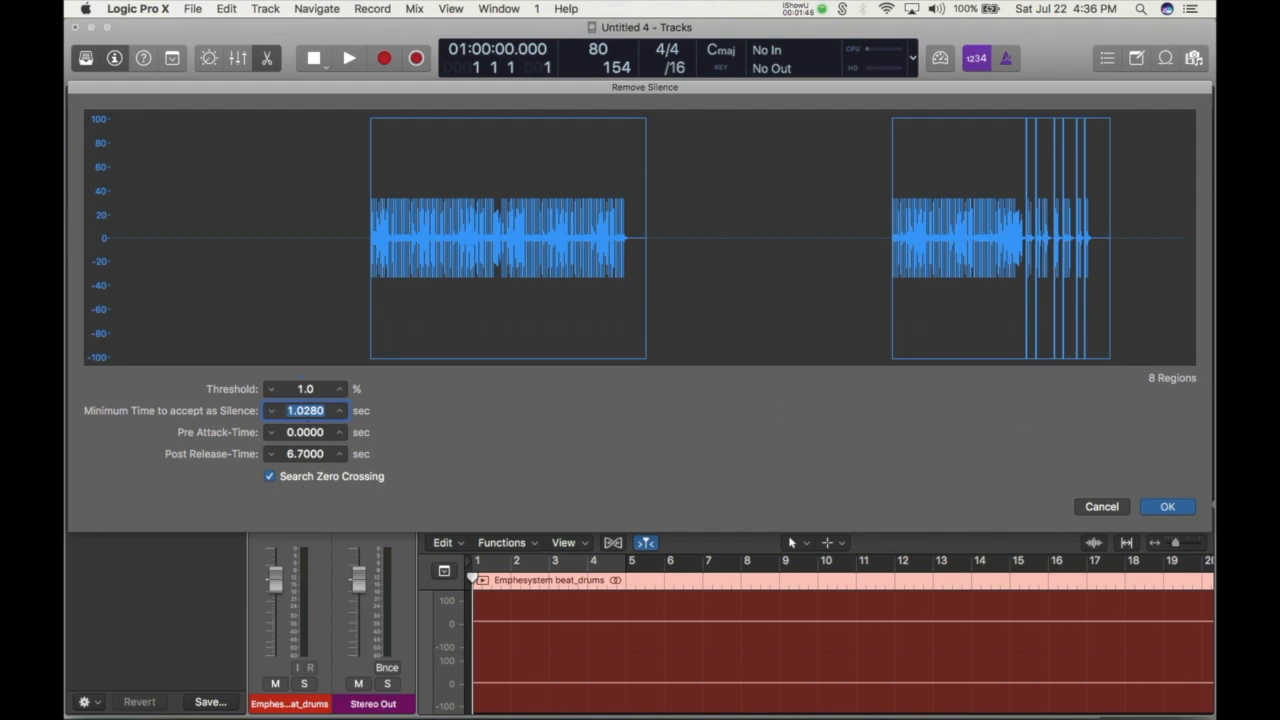
{"action": "type", "text": "4"}
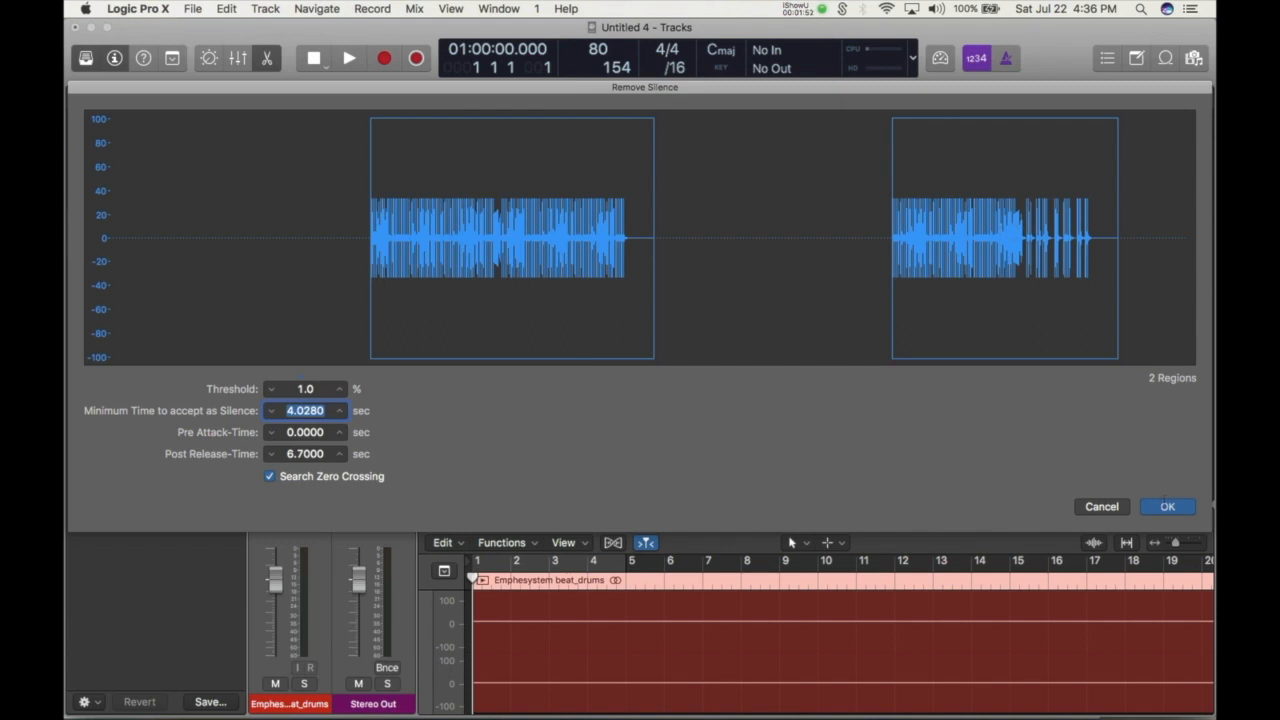
{"action": "left_click", "coordinate": [1166, 506]}
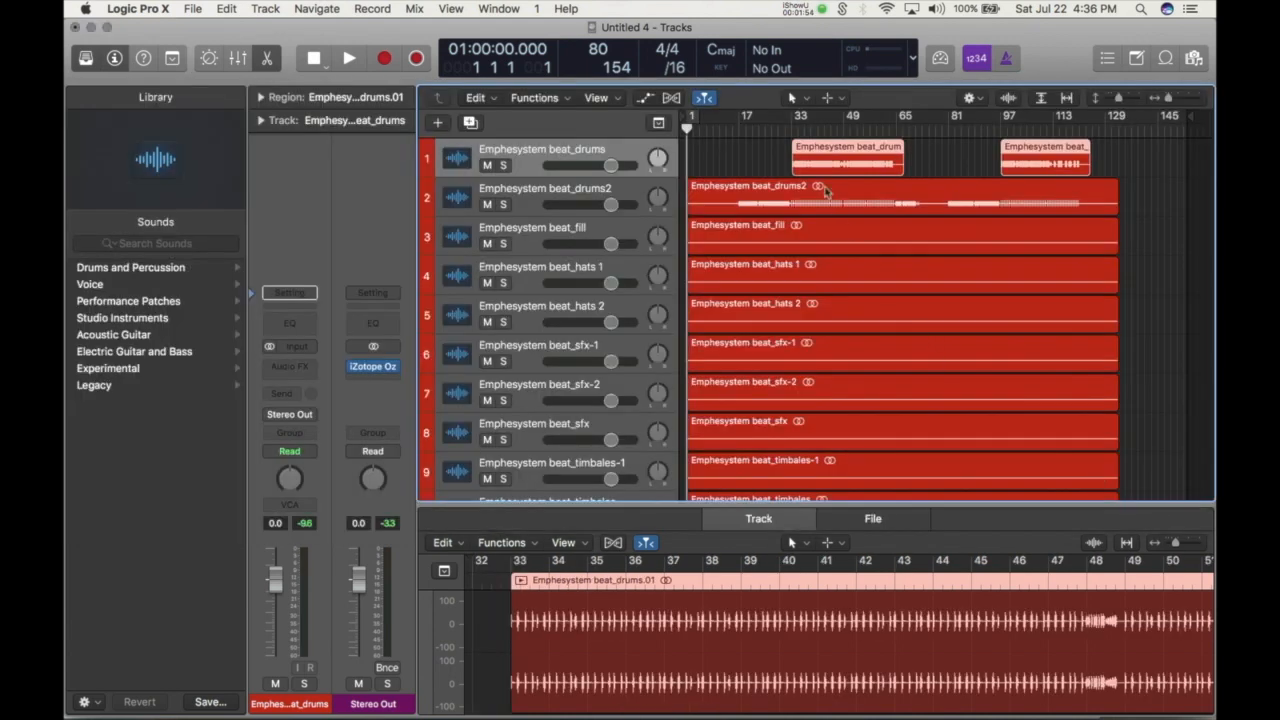
Remove the silence from the beat_drums2 and beat_fill regions with the same settings.
{"action": "left_click", "coordinate": [784, 196]}
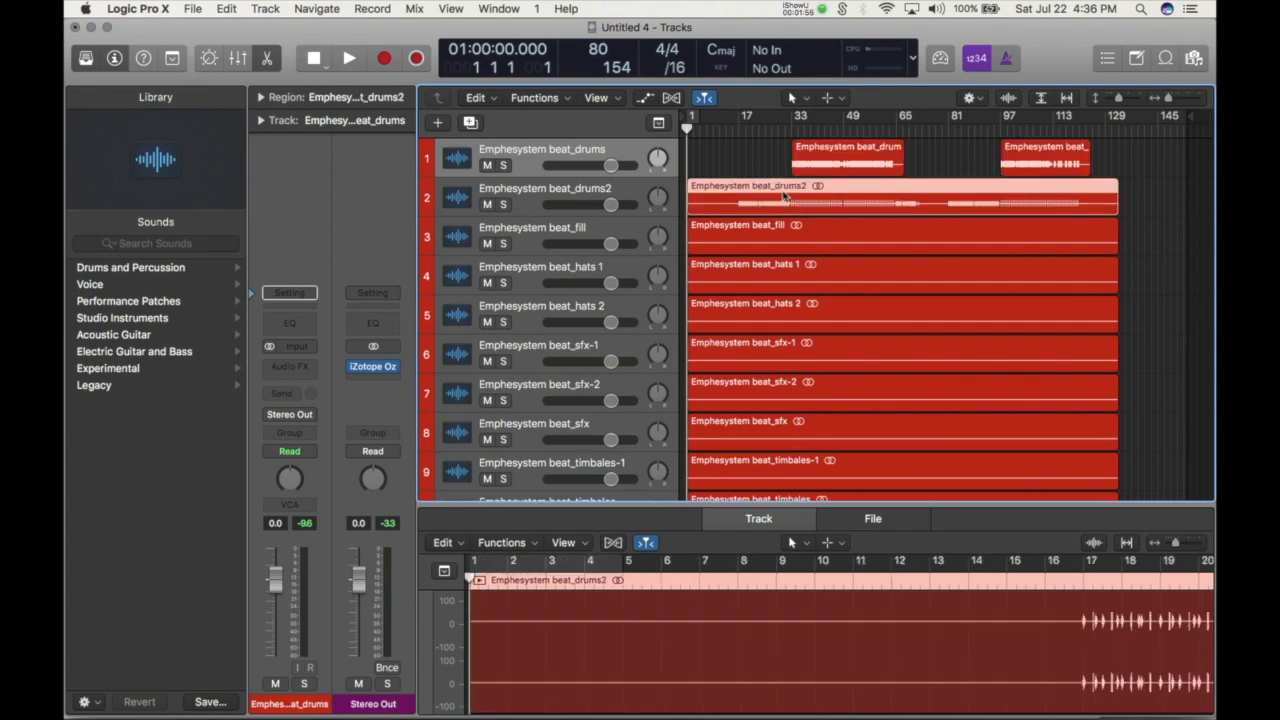
{"action": "key", "text": "ctrl+x"}
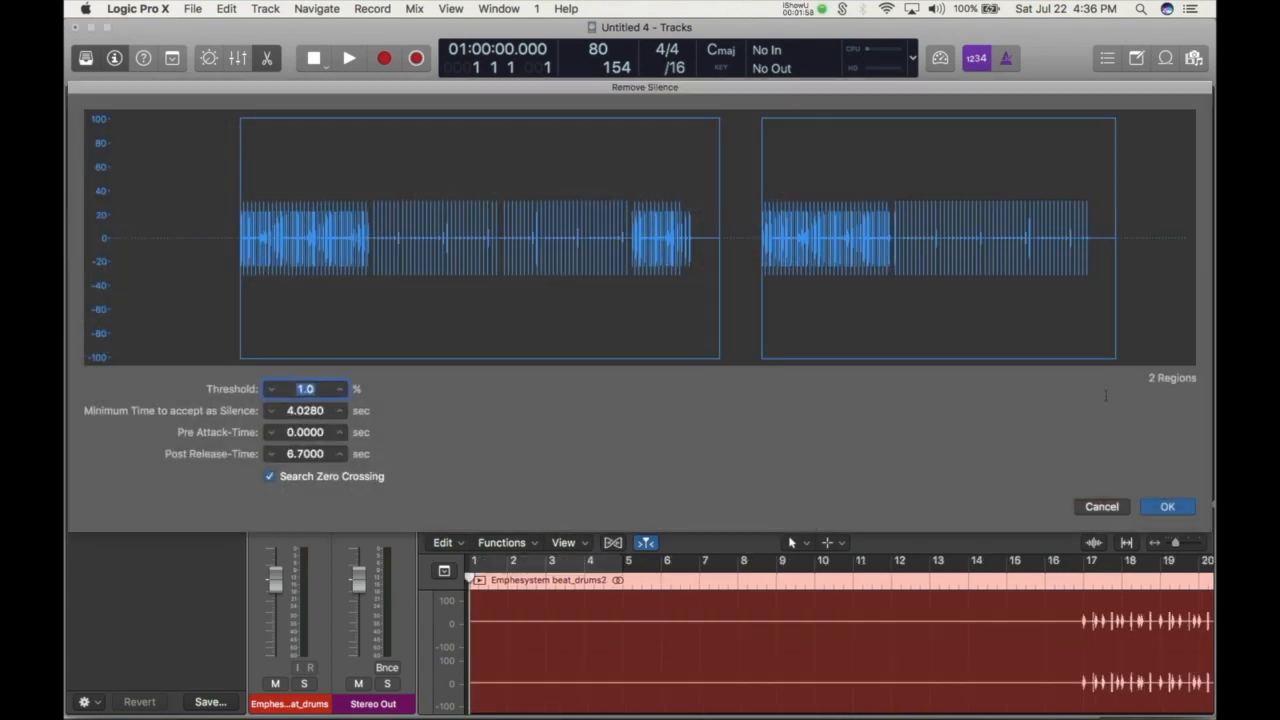
{"action": "left_click", "coordinate": [1166, 506]}
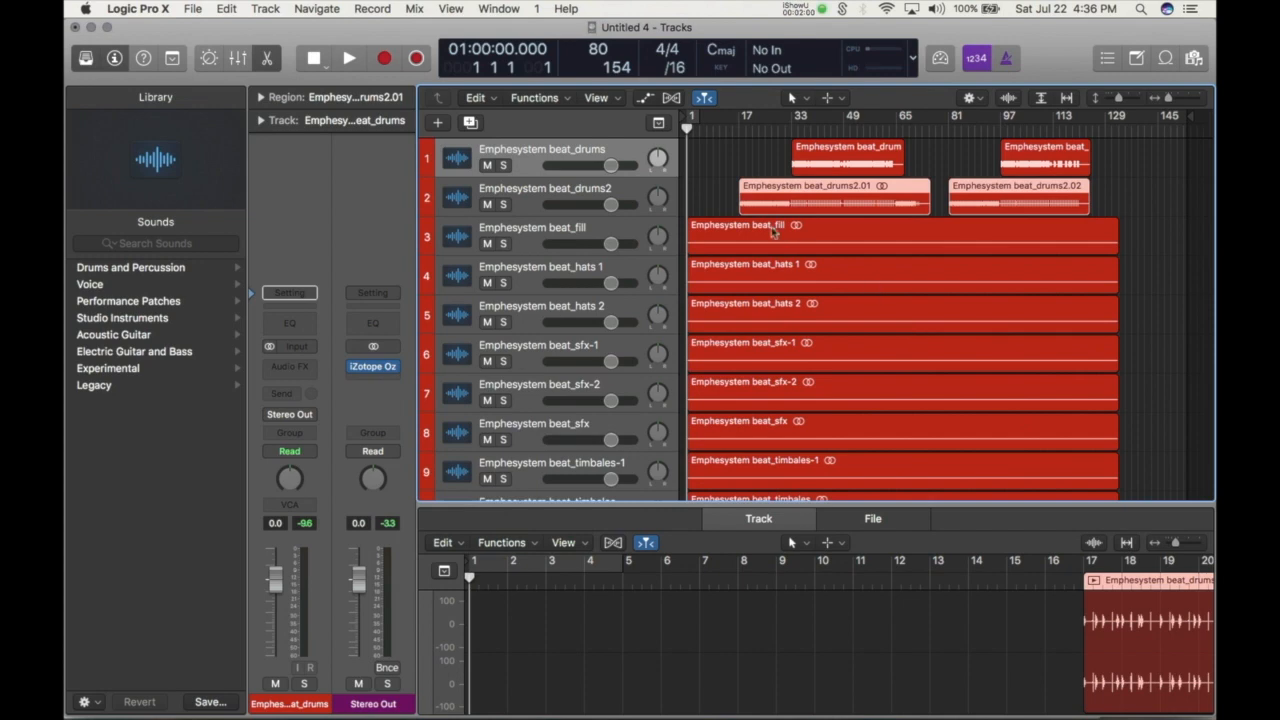
{"action": "left_click", "coordinate": [769, 230]}
{"action": "key", "text": "ctrl+x"}
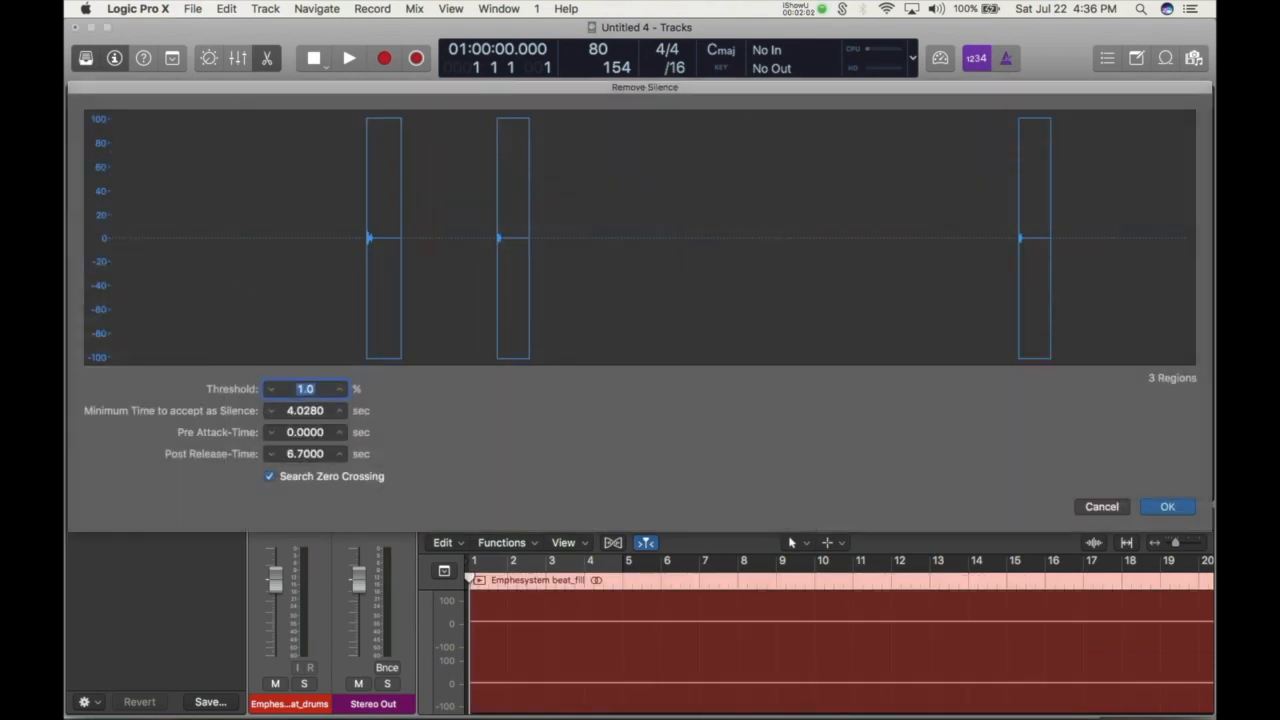
{"action": "left_click", "coordinate": [1167, 506]}
Remove the silence from the beat_hats 1 and beat_hats 2 regions with the same settings.
{"action": "left_click", "coordinate": [810, 279]}
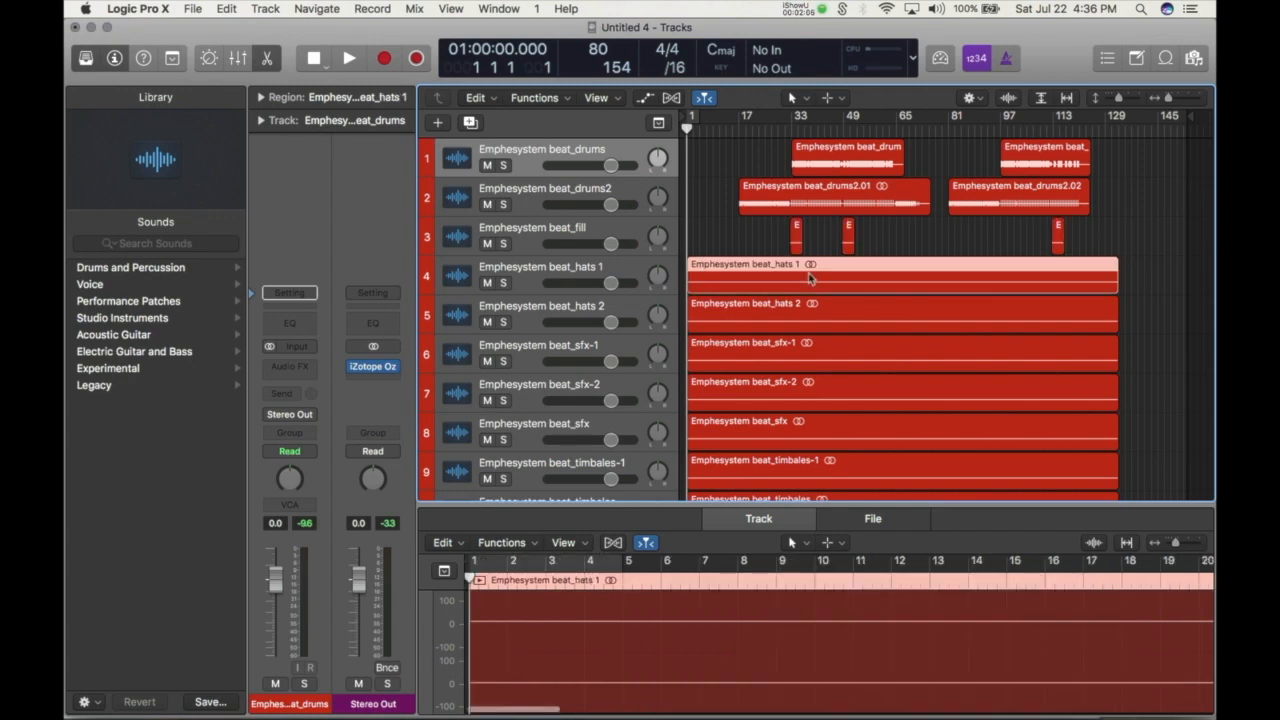
{"action": "key", "text": "ctrl+x"}
{"action": "left_click", "coordinate": [1178, 505]}
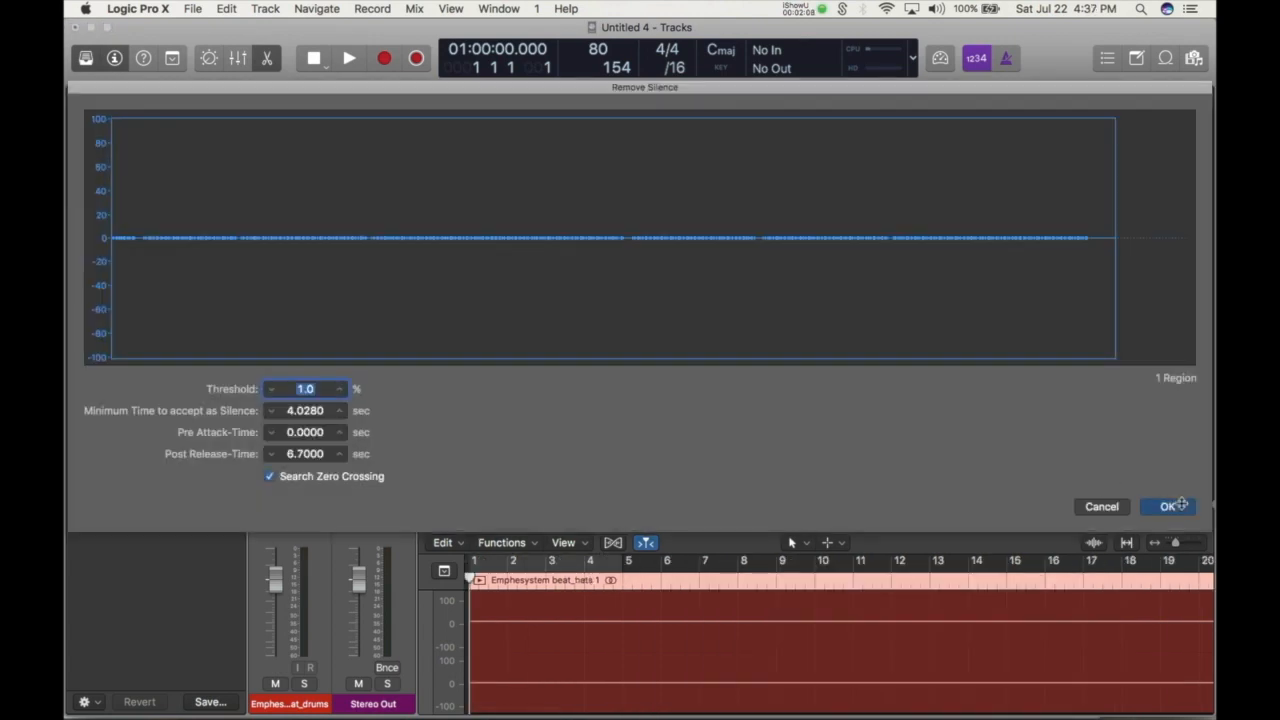
{"action": "left_click", "coordinate": [768, 309]}
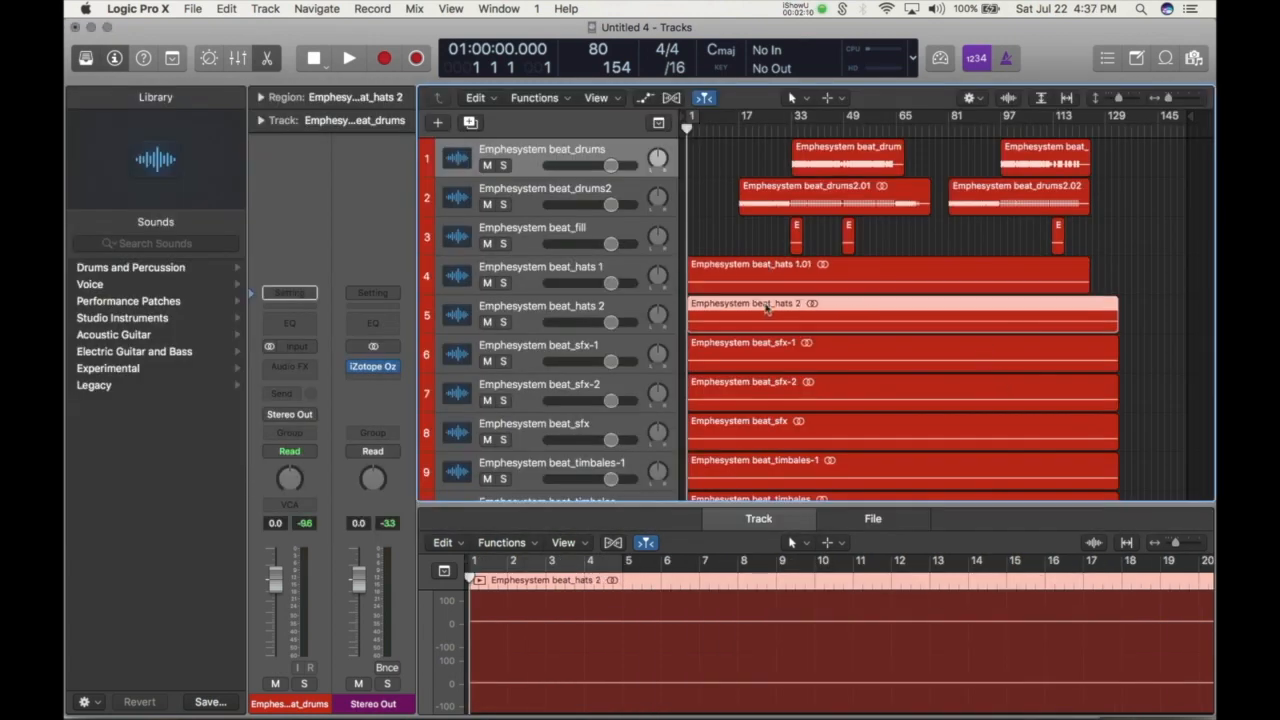
{"action": "key", "text": "ctrl+x"}
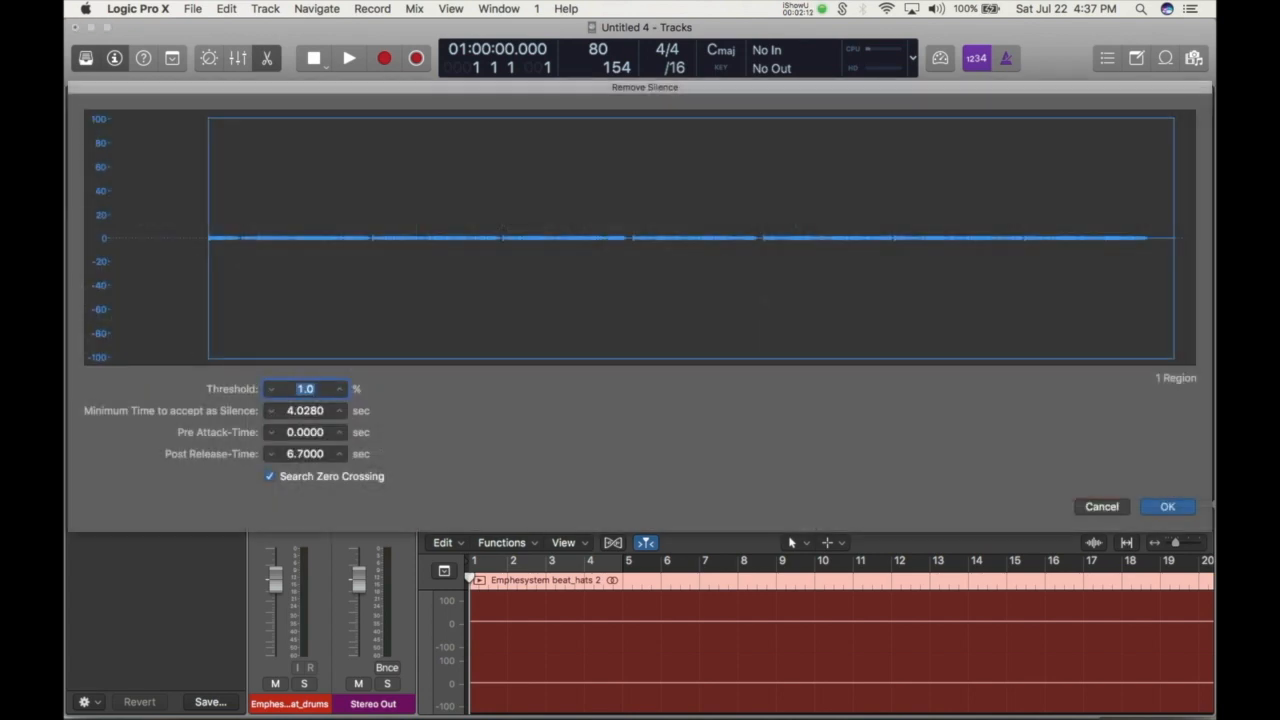
{"action": "key", "text": "Return"}
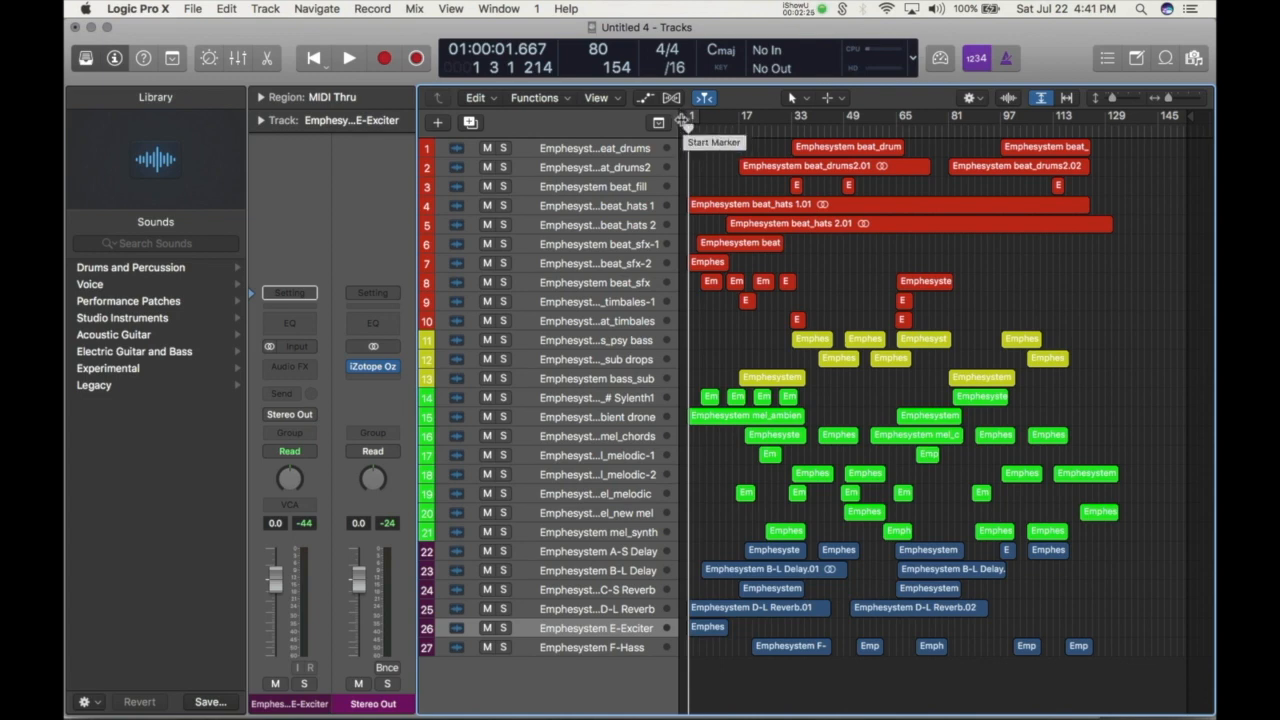
Extend the project's start several bars ahead of bar 1 by moving the start marker earlier.
{"action": "left_click_drag", "start_coordinate": [684, 120], "coordinate": [566, 109]}
{"action": "left_click_drag", "start_coordinate": [664, 115], "coordinate": [608, 120]}
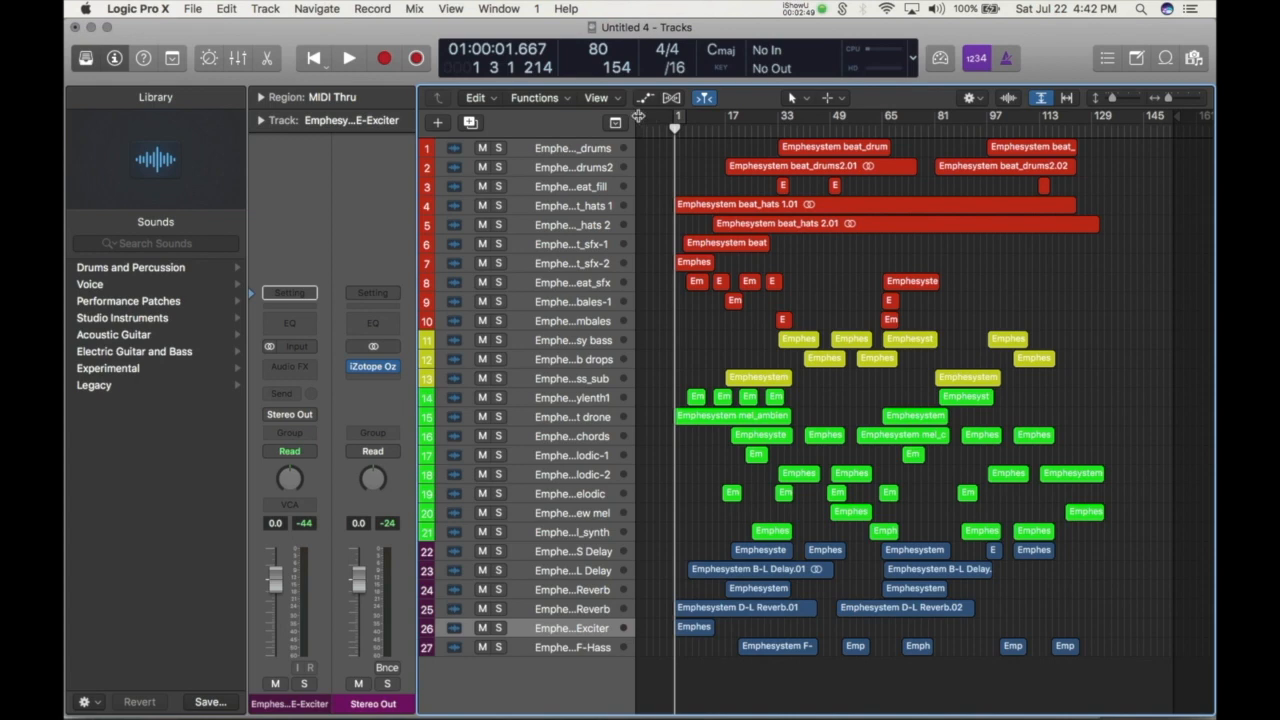
{"action": "left_click_drag", "start_coordinate": [641, 118], "coordinate": [587, 119]}
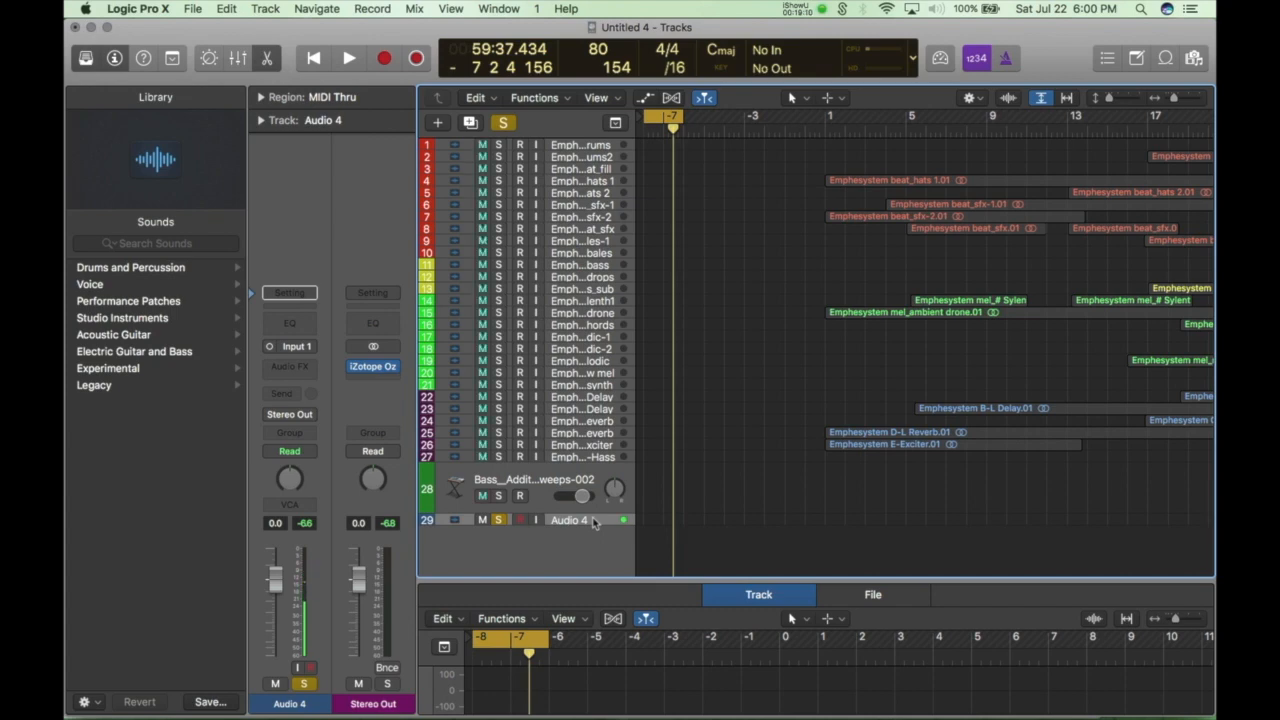
Examine the overlapping-recordings options in the Recording preferences, including the MIDI Cycle off and Replace choices, and close the preferences.
{"action": "key", "text": "super+comma"}
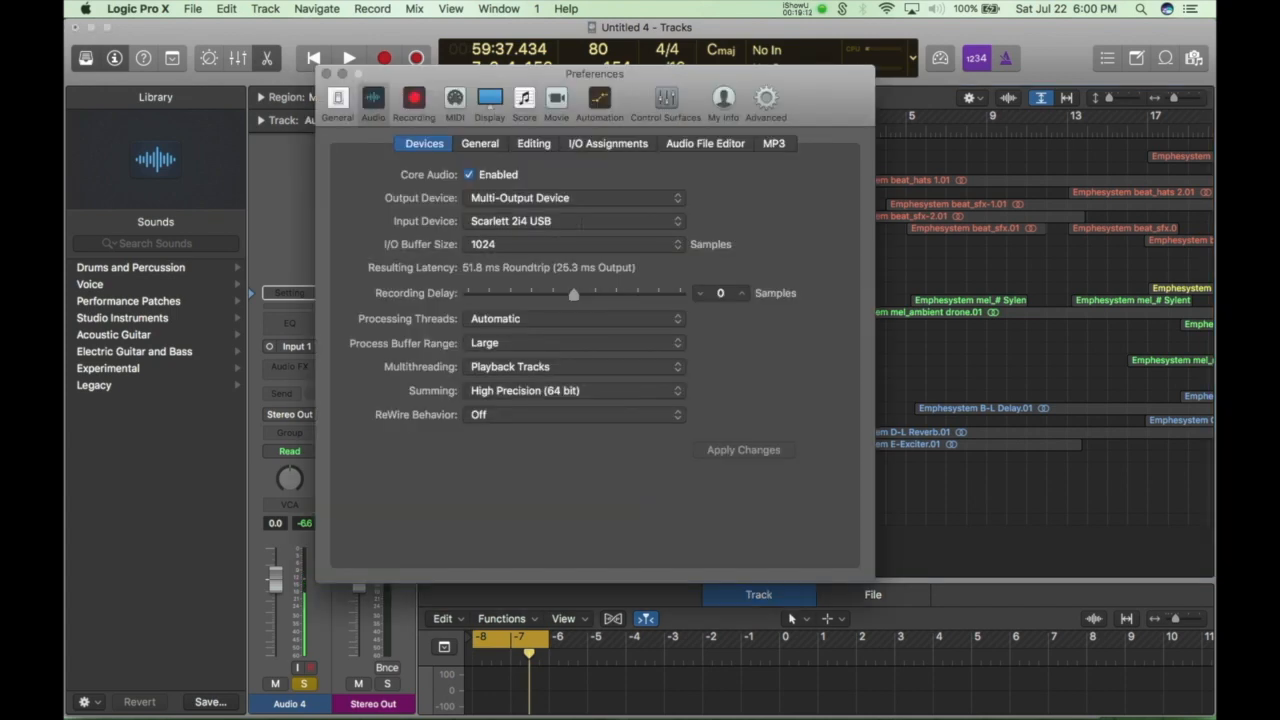
{"action": "left_click", "coordinate": [414, 97]}
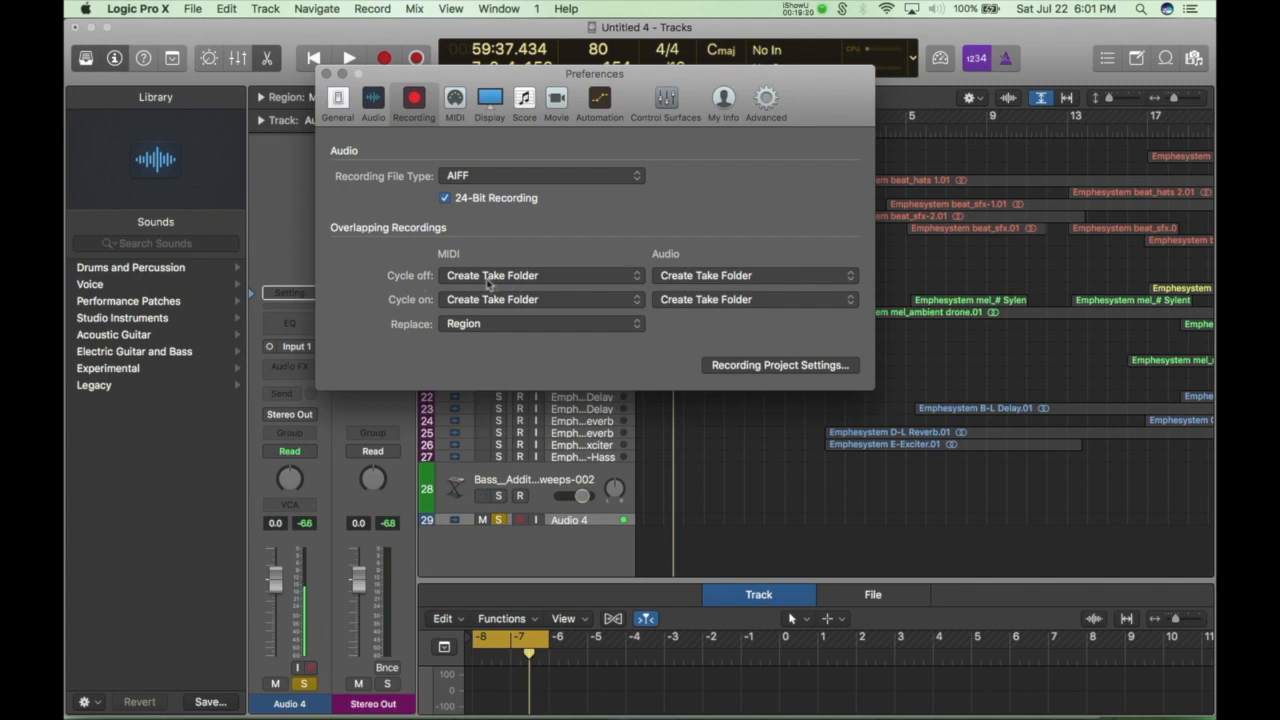
{"action": "left_click", "coordinate": [515, 278]}
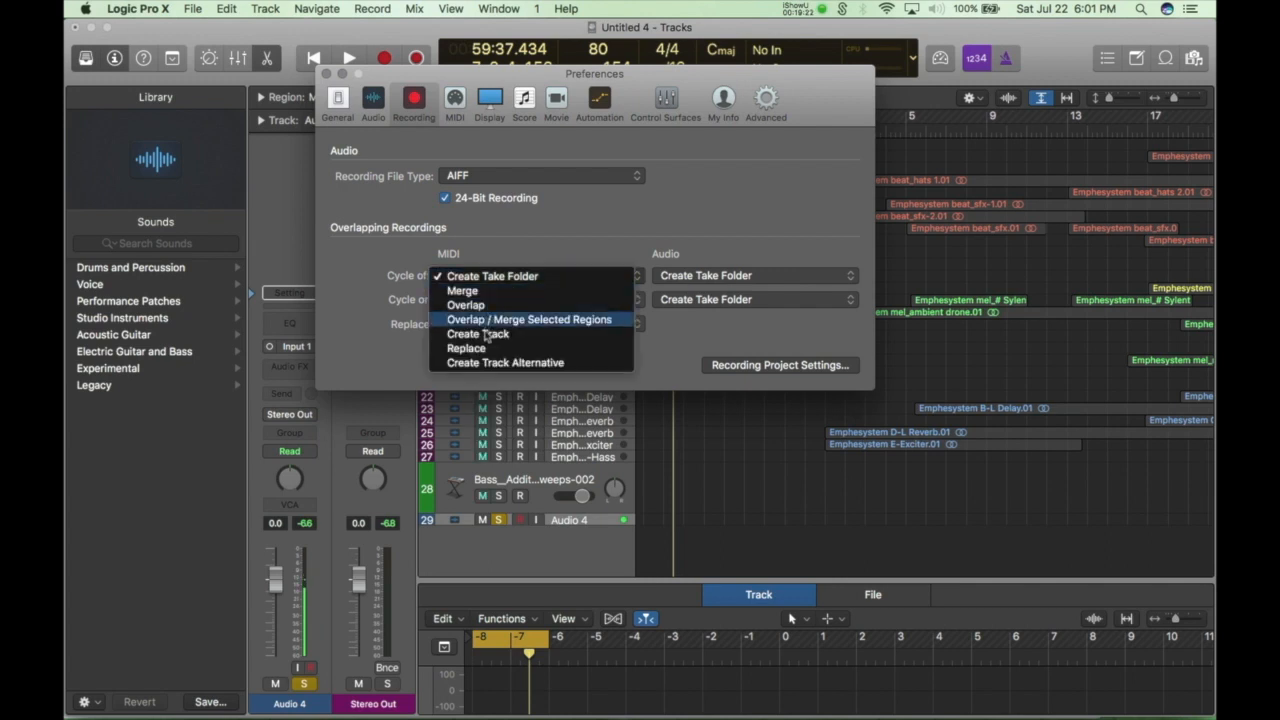
{"action": "left_click", "coordinate": [506, 250]}
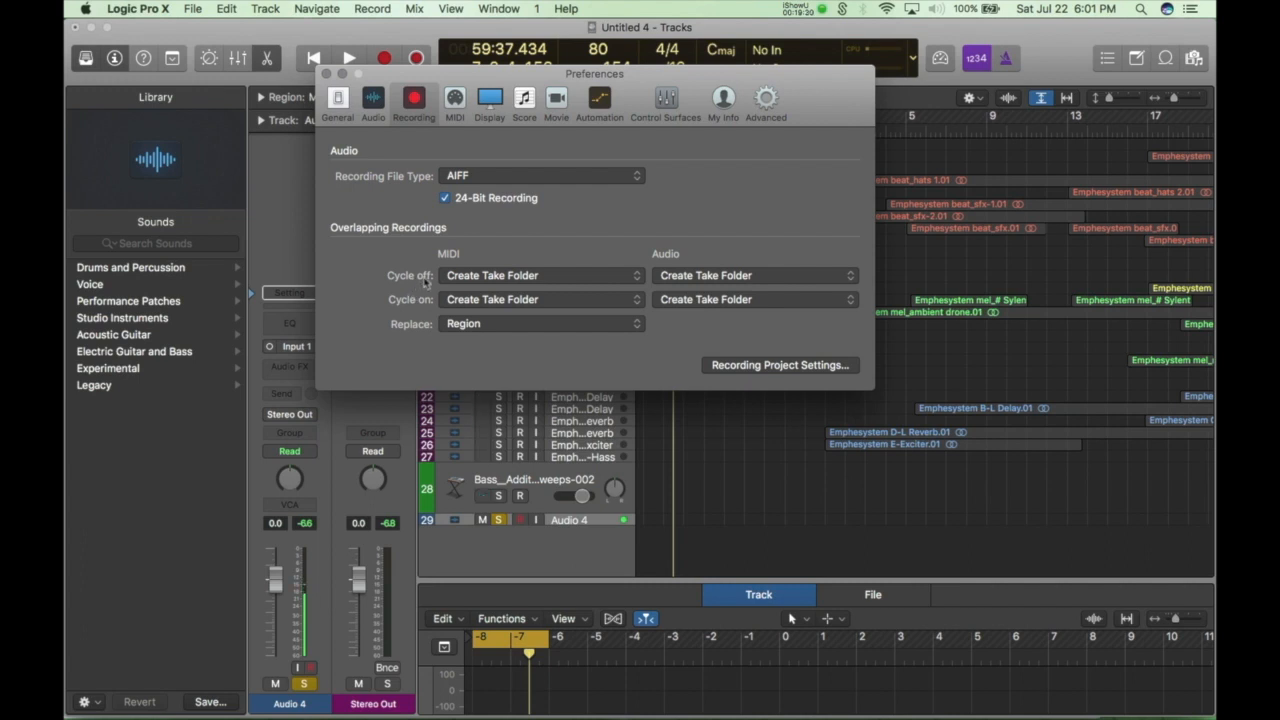
{"action": "left_click", "coordinate": [463, 328]}
{"action": "left_click", "coordinate": [361, 332]}
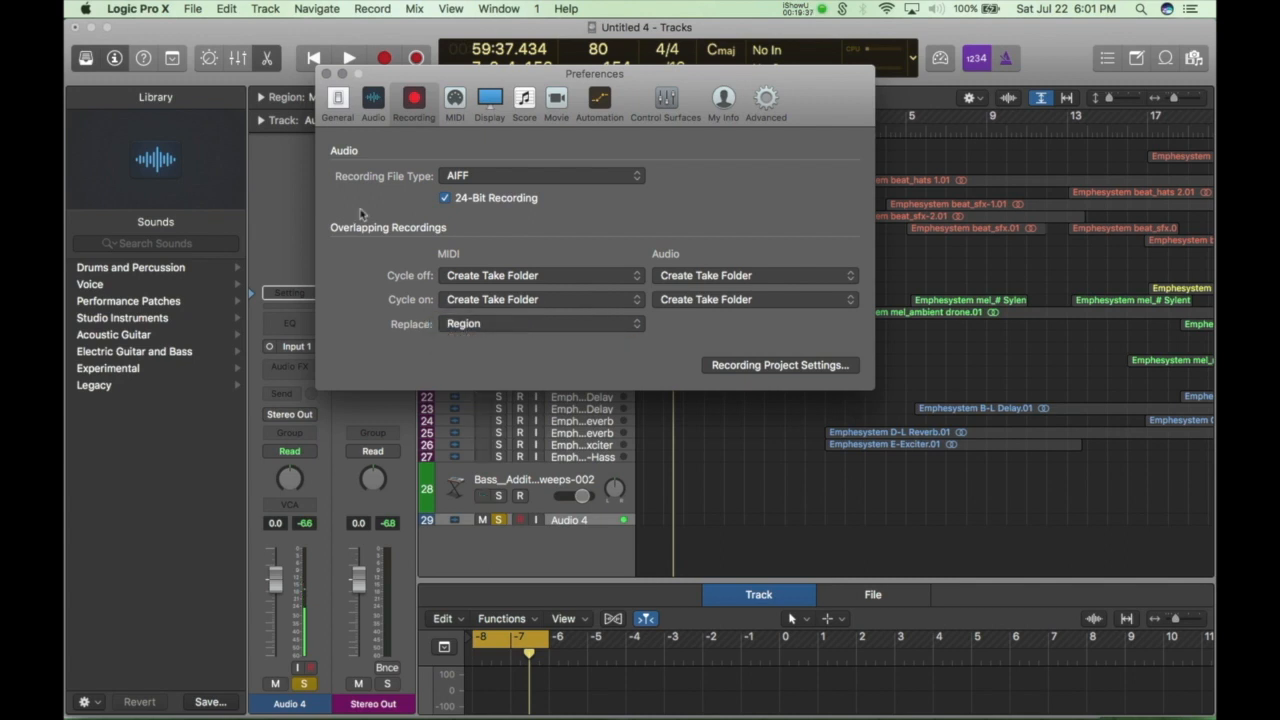
{"action": "left_click", "coordinate": [466, 323]}
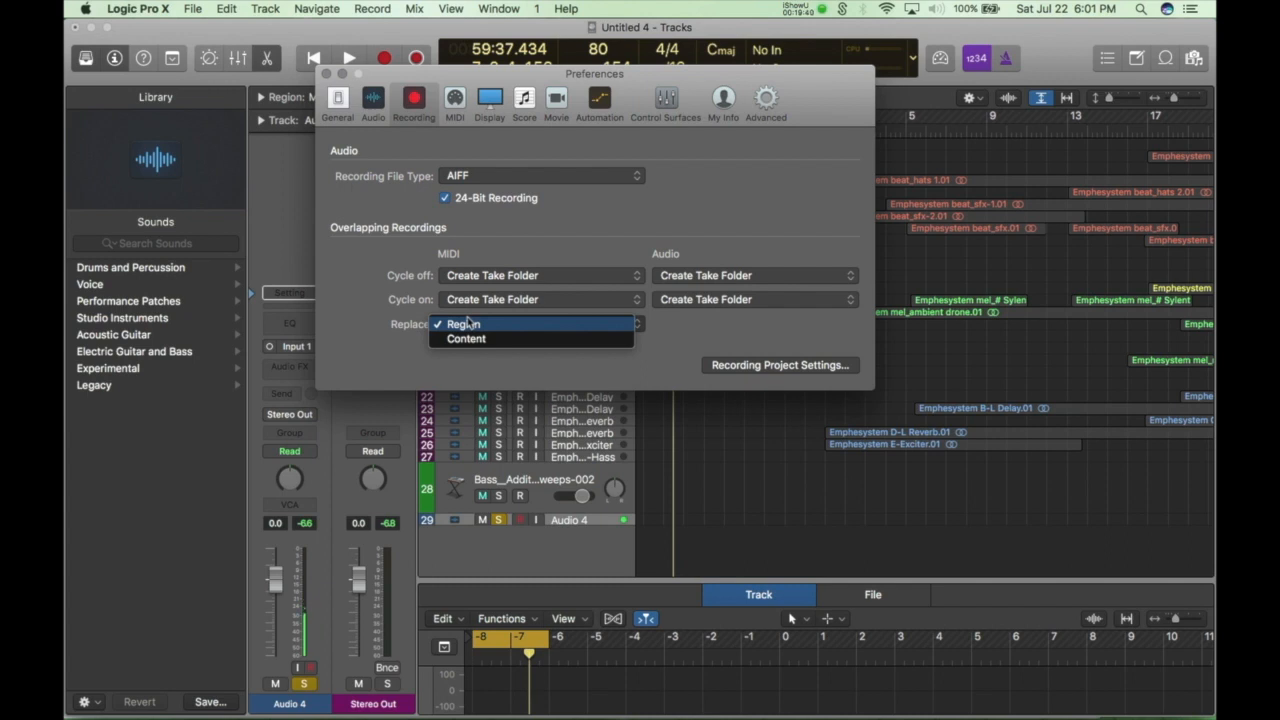
{"action": "left_click", "coordinate": [371, 278]}
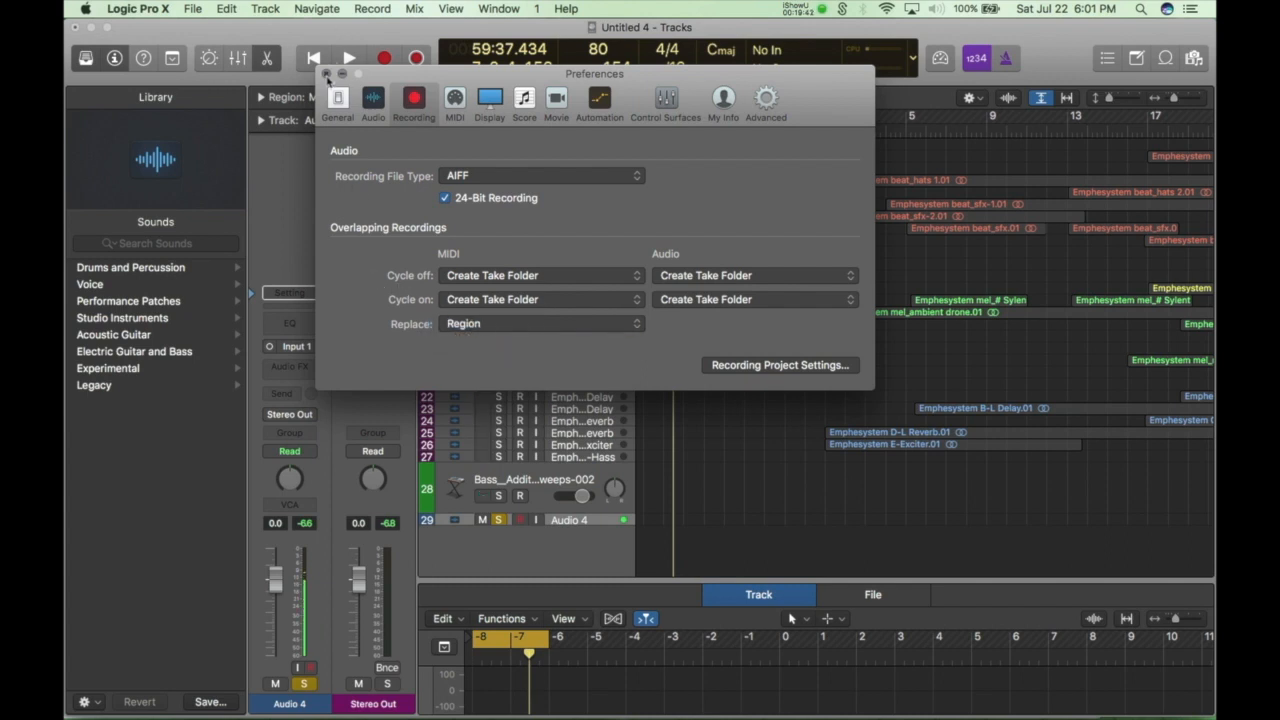
{"action": "left_click", "coordinate": [466, 323]}
{"action": "left_click", "coordinate": [400, 320]}
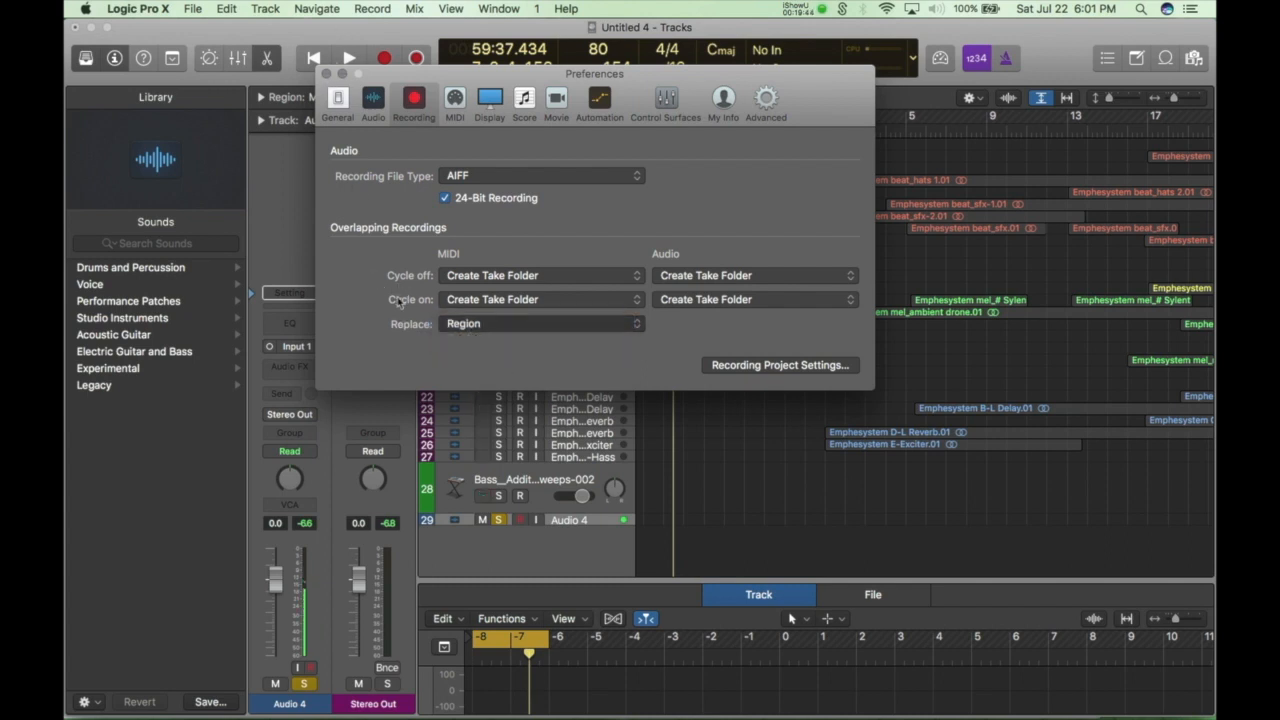
{"action": "left_click", "coordinate": [327, 75]}
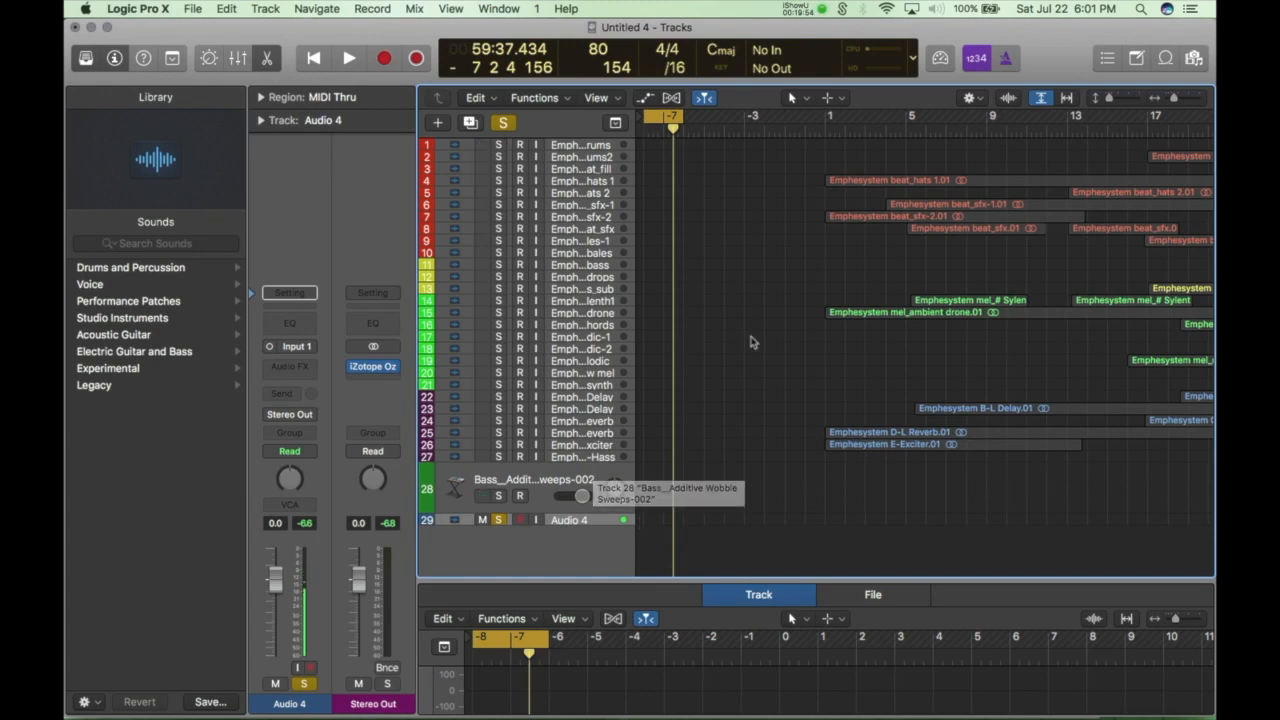
Record four takes on the Audio 4 track over the cycle range ahead of bar 1, and stop recording.
{"action": "key", "text": "r"}
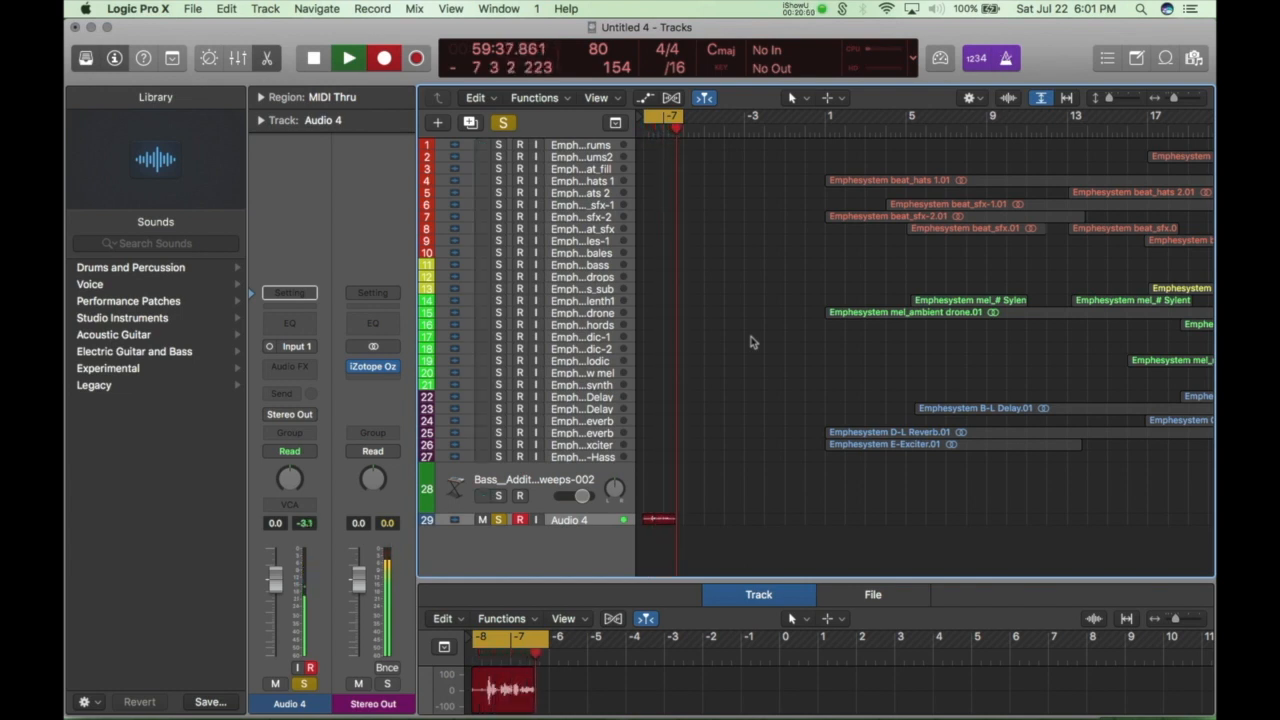
{"action": "key", "text": "space"}
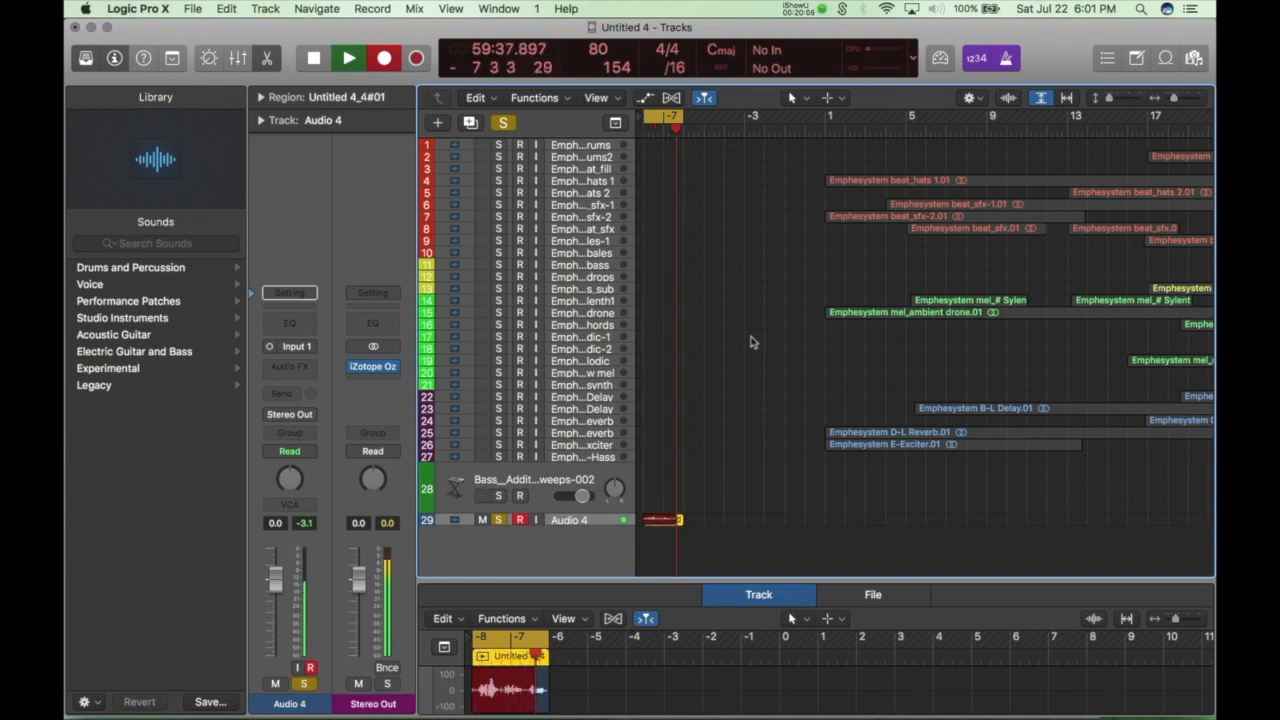
{"action": "key", "text": "space"}
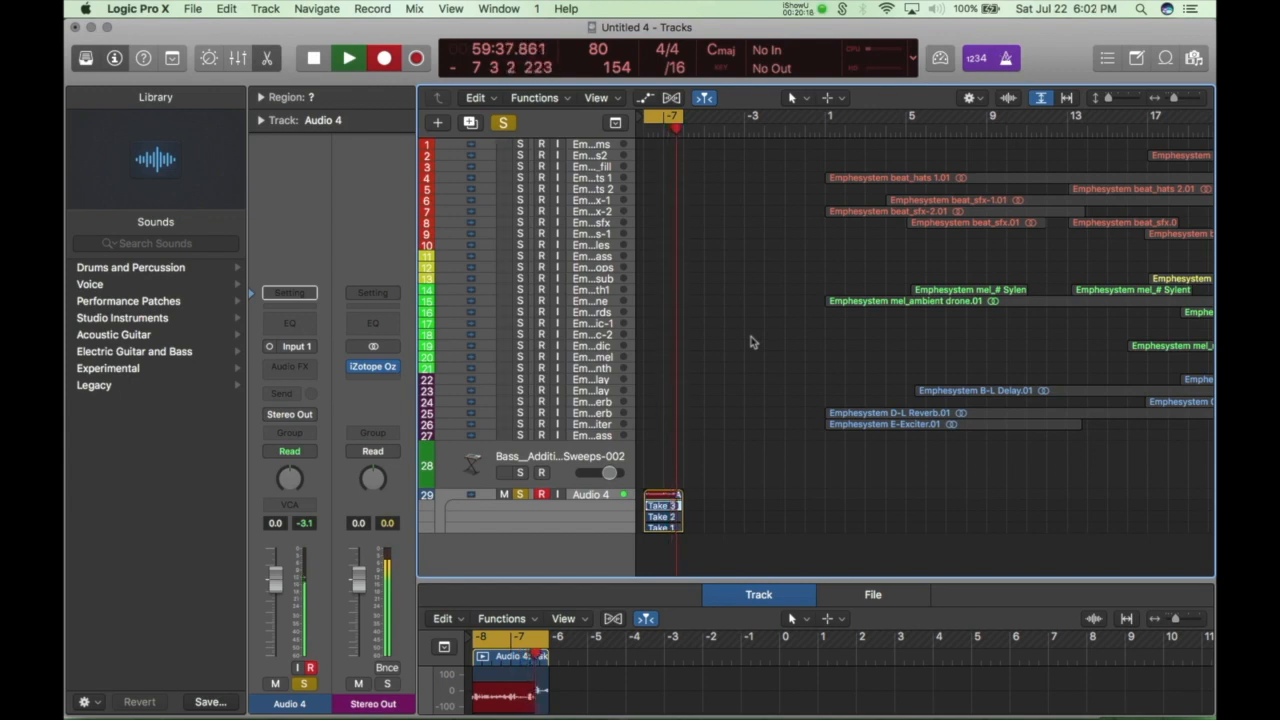
{"action": "key", "text": "space"}
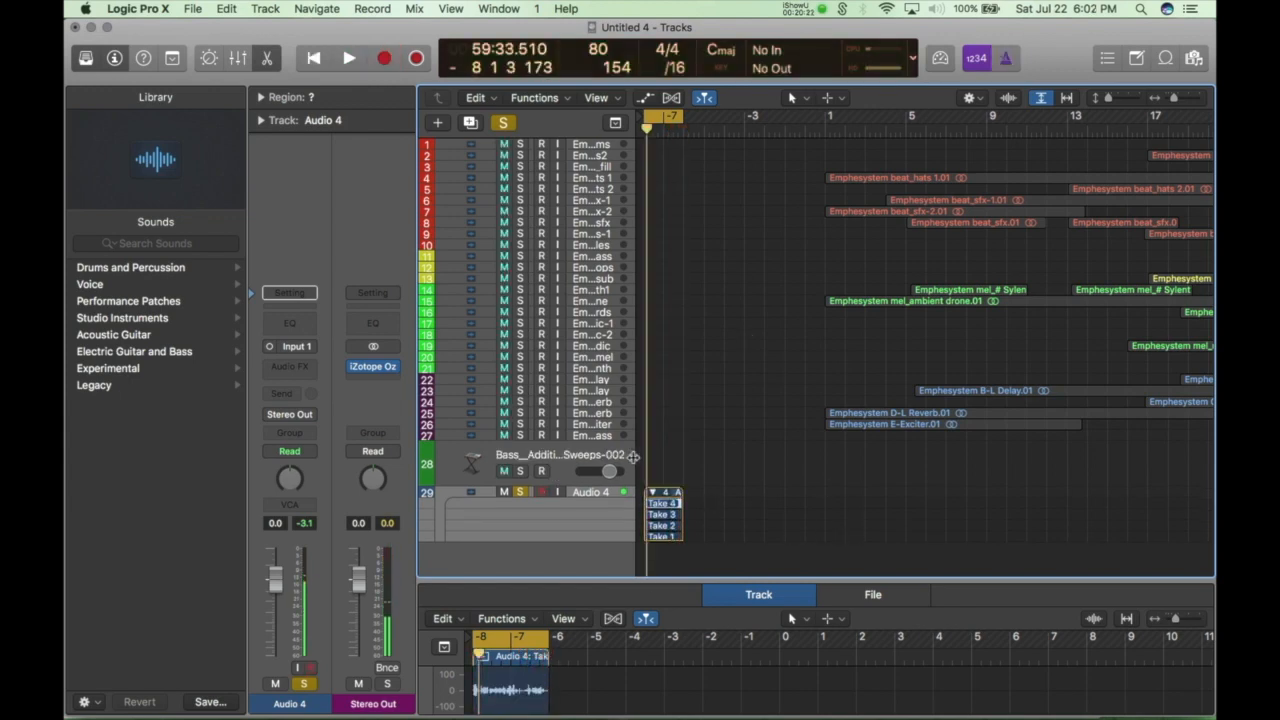
Switch the Audio 4 take folder to Take 3, Take 2 and Take 1 in turn, and comp in a short Take 4 section near the start.
{"action": "left_click", "coordinate": [1041, 98]}
{"action": "left_click_drag", "start_coordinate": [1108, 98], "coordinate": [1191, 102]}
{"action": "scroll", "coordinate": [991, 206], "scroll_direction": "down", "scroll_amount": 3}
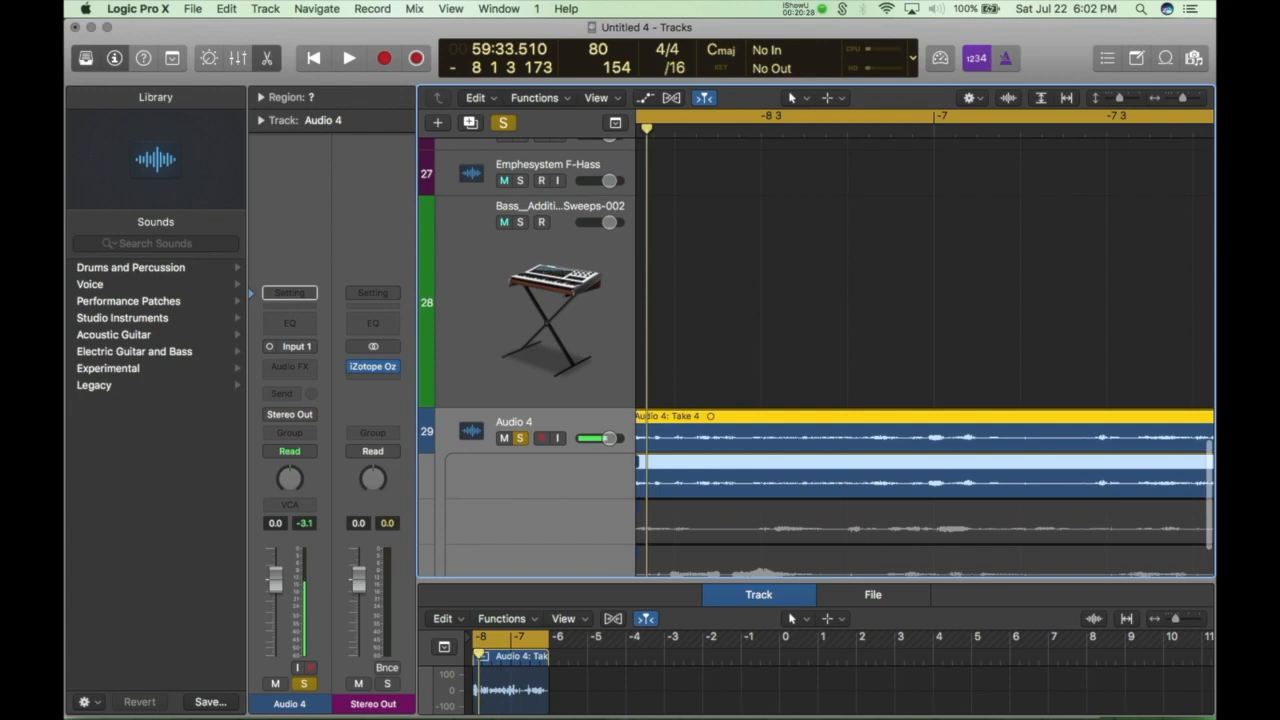
{"action": "left_click_drag", "start_coordinate": [1119, 99], "coordinate": [1110, 99]}
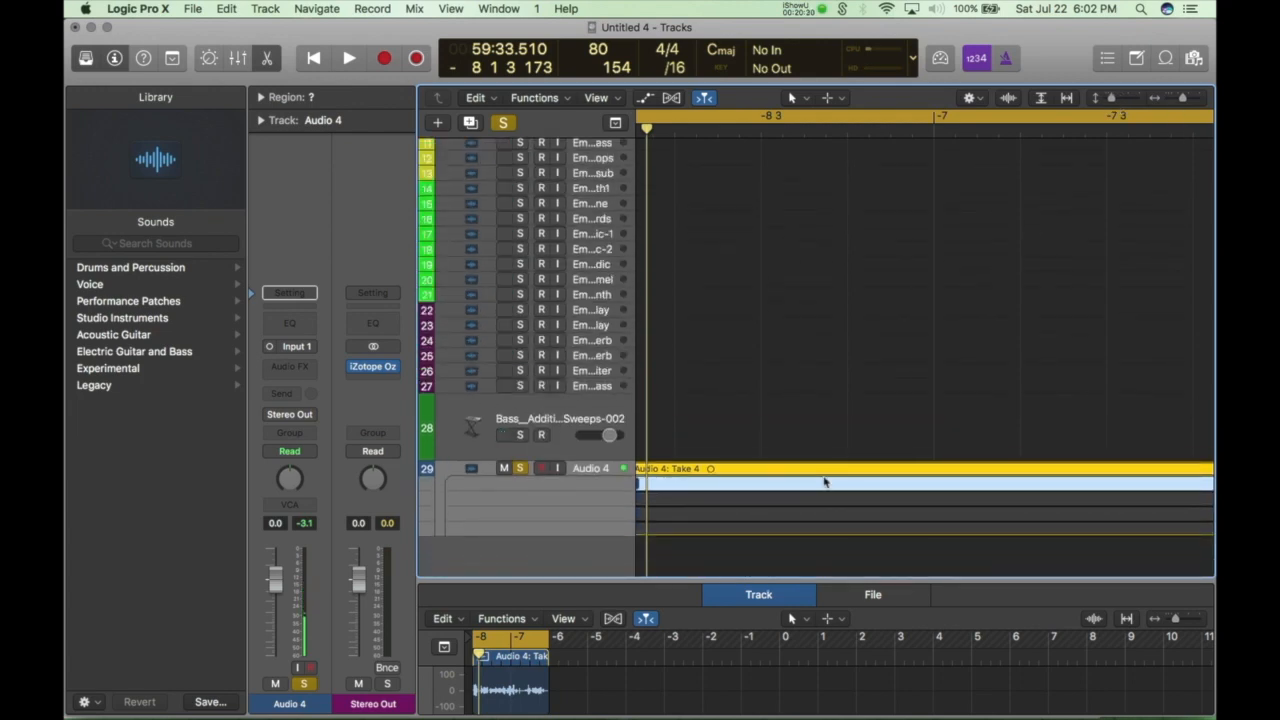
{"action": "scroll", "coordinate": [800, 493], "scroll_direction": "left", "scroll_amount": 2}
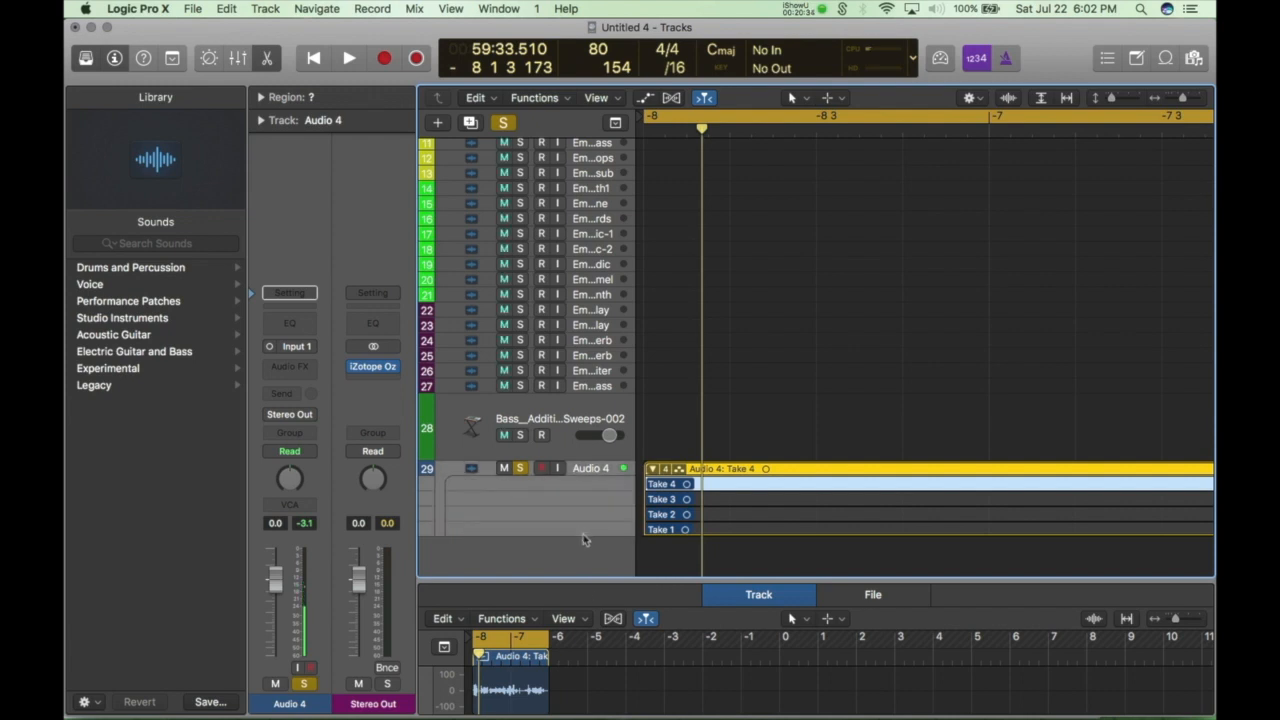
{"action": "left_click_drag", "start_coordinate": [1111, 98], "coordinate": [1121, 98]}
{"action": "scroll", "coordinate": [965, 226], "scroll_direction": "down", "scroll_amount": 5}
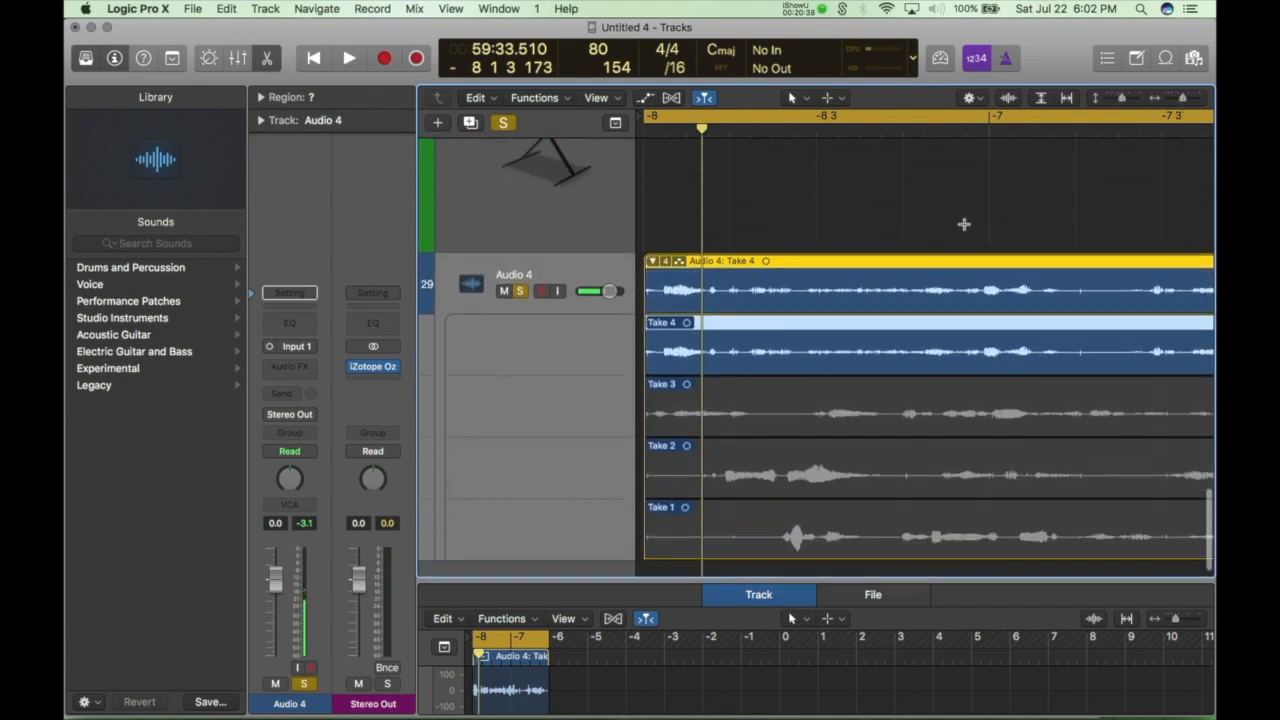
{"action": "scroll", "coordinate": [934, 229], "scroll_direction": "down", "scroll_amount": 1}
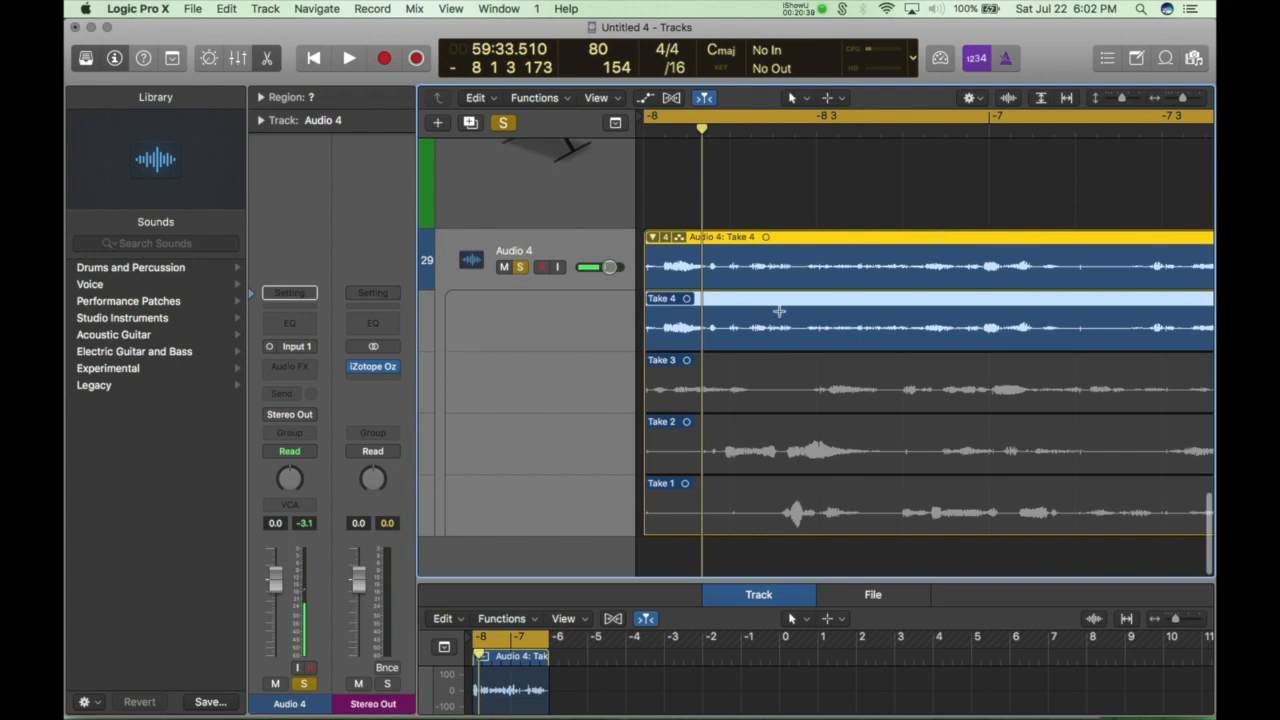
{"action": "left_click", "coordinate": [715, 361]}
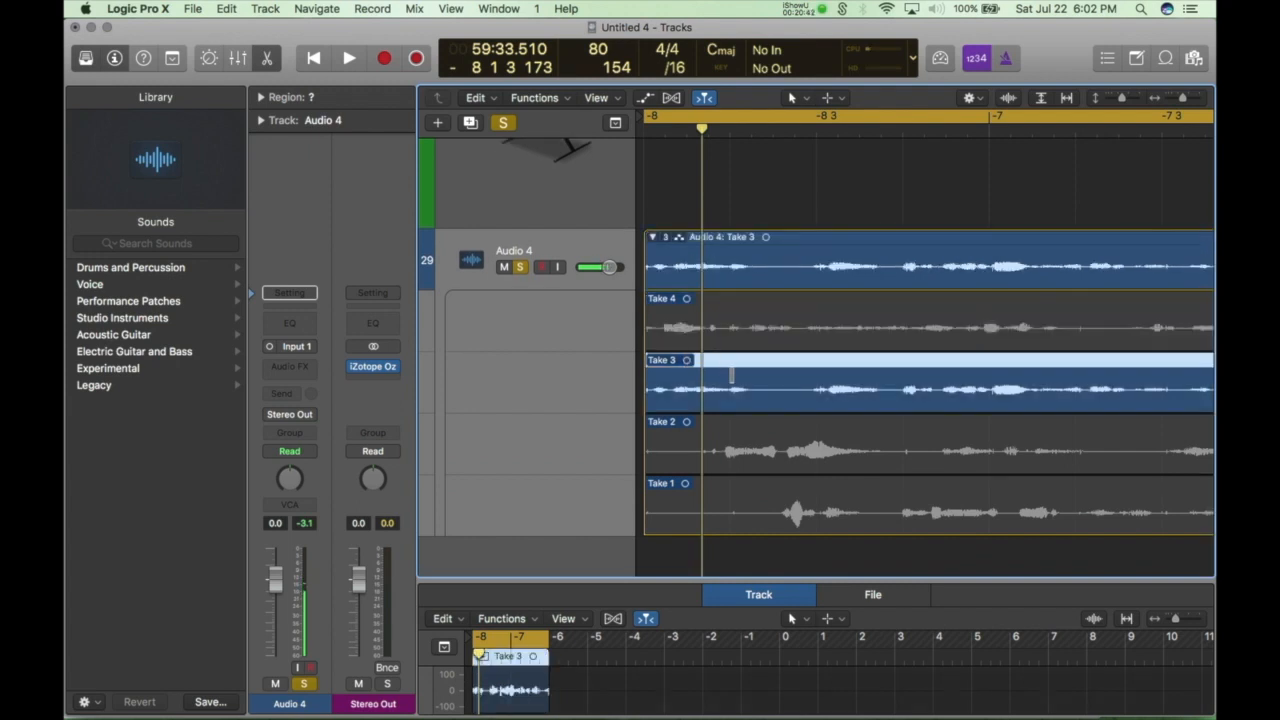
{"action": "left_click", "coordinate": [730, 422]}
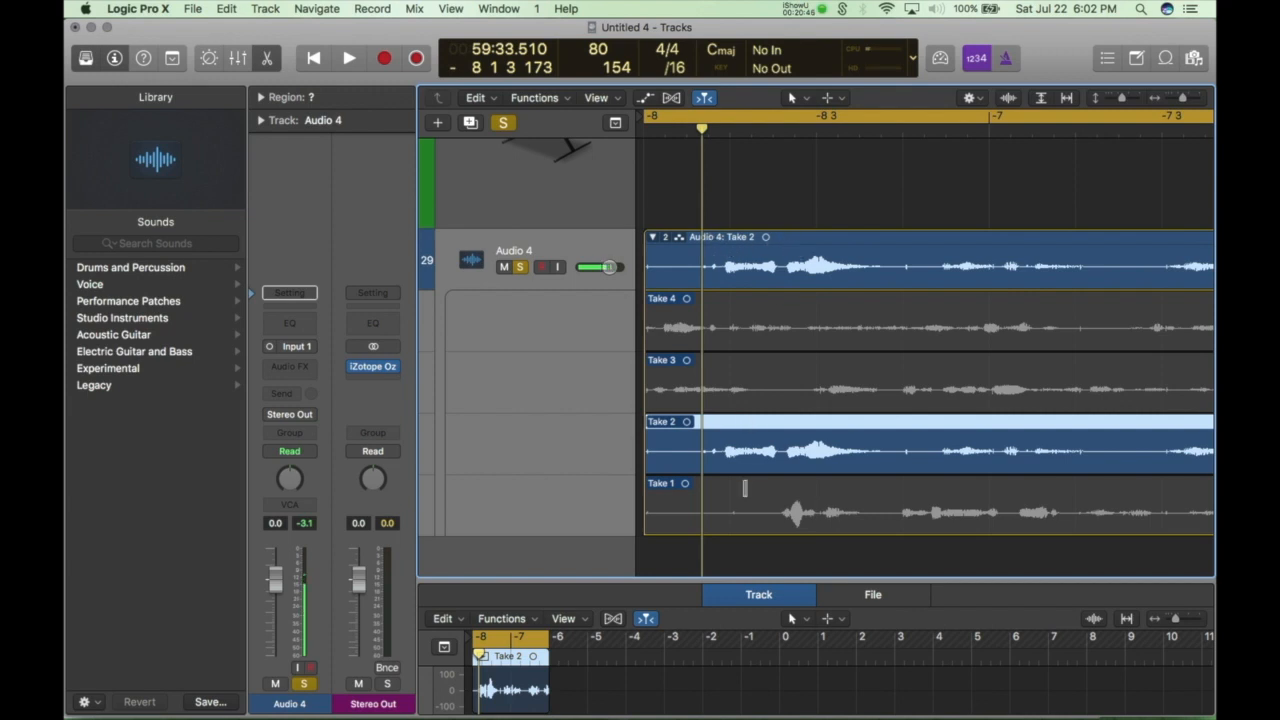
{"action": "left_click", "coordinate": [744, 487]}
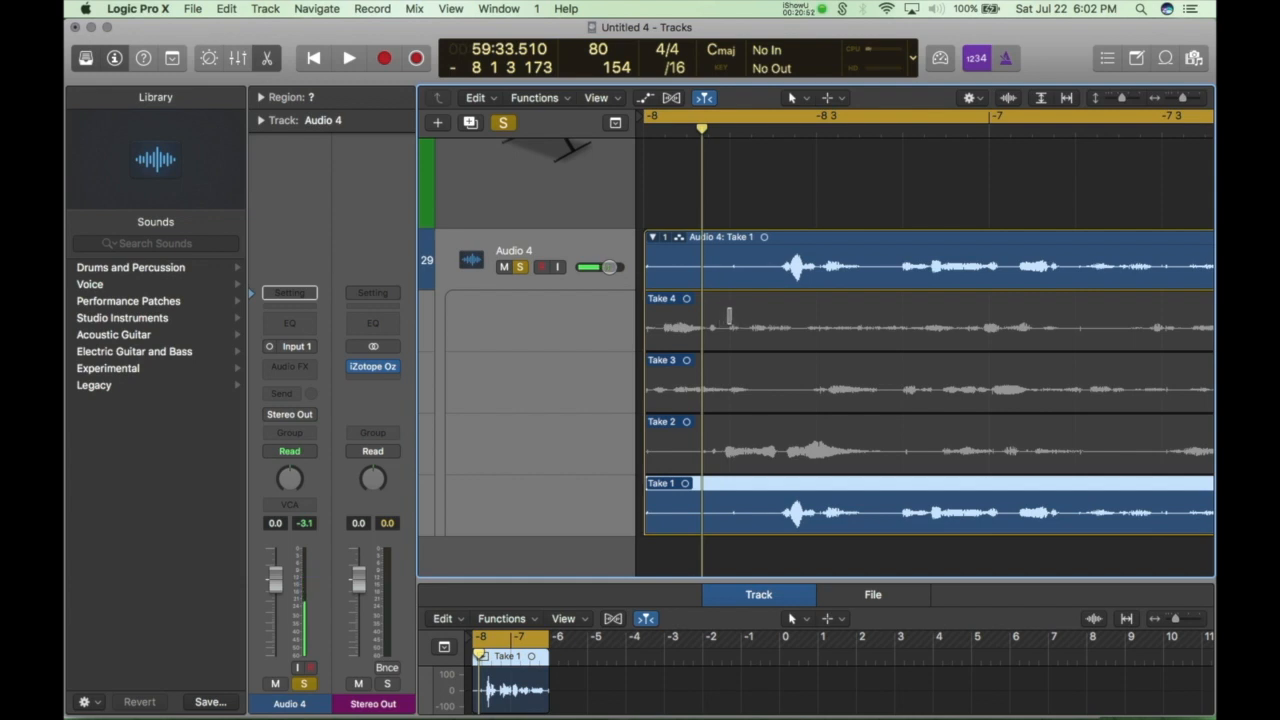
{"action": "mouse_move", "coordinate": [662, 318]}
{"action": "left_mouse_down"}
{"action": "mouse_move", "coordinate": [803, 314]}
{"action": "mouse_move", "coordinate": [670, 318]}
{"action": "left_mouse_up"}
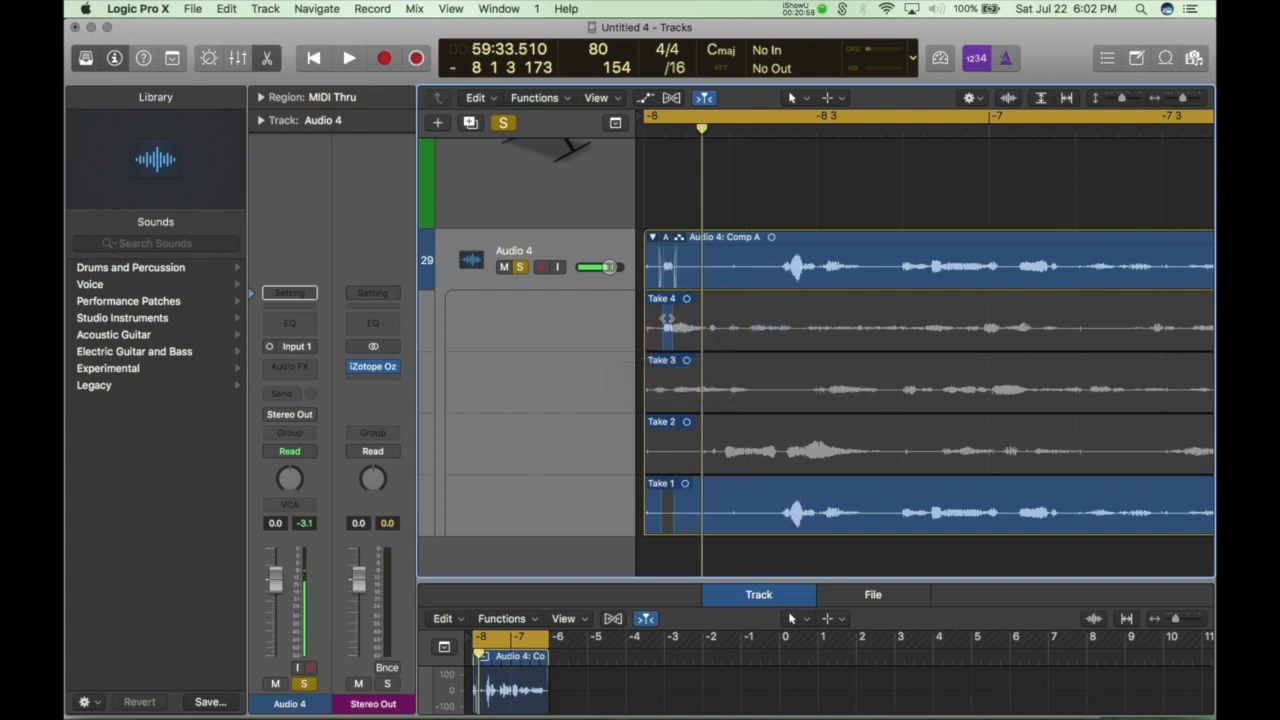
{"action": "left_click", "coordinate": [722, 316]}
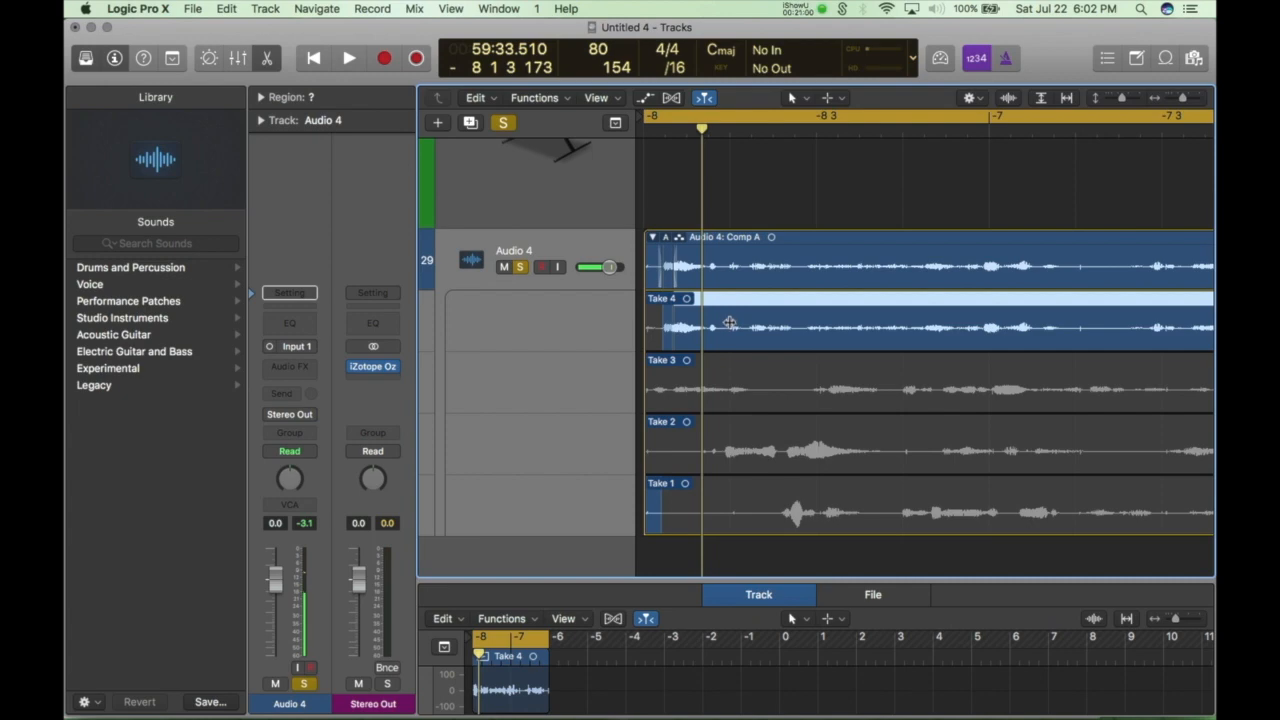
{"action": "left_click", "coordinate": [755, 327]}
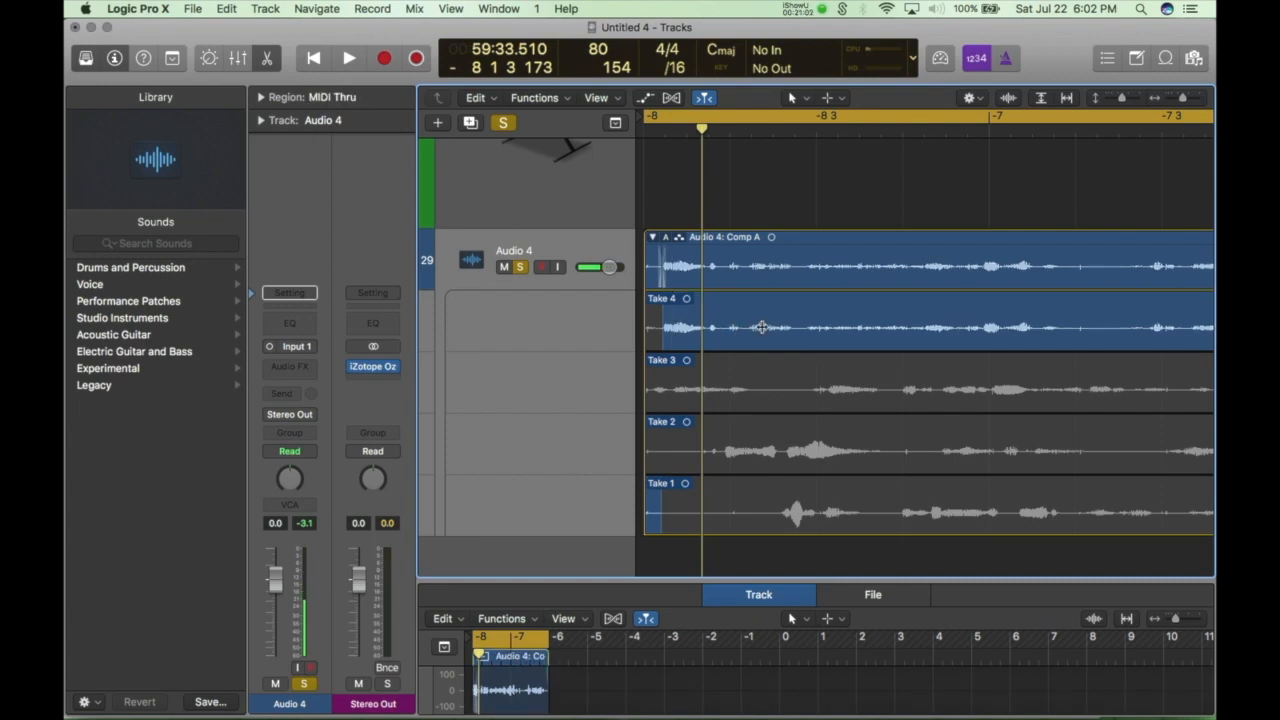
{"action": "left_click", "coordinate": [699, 237]}
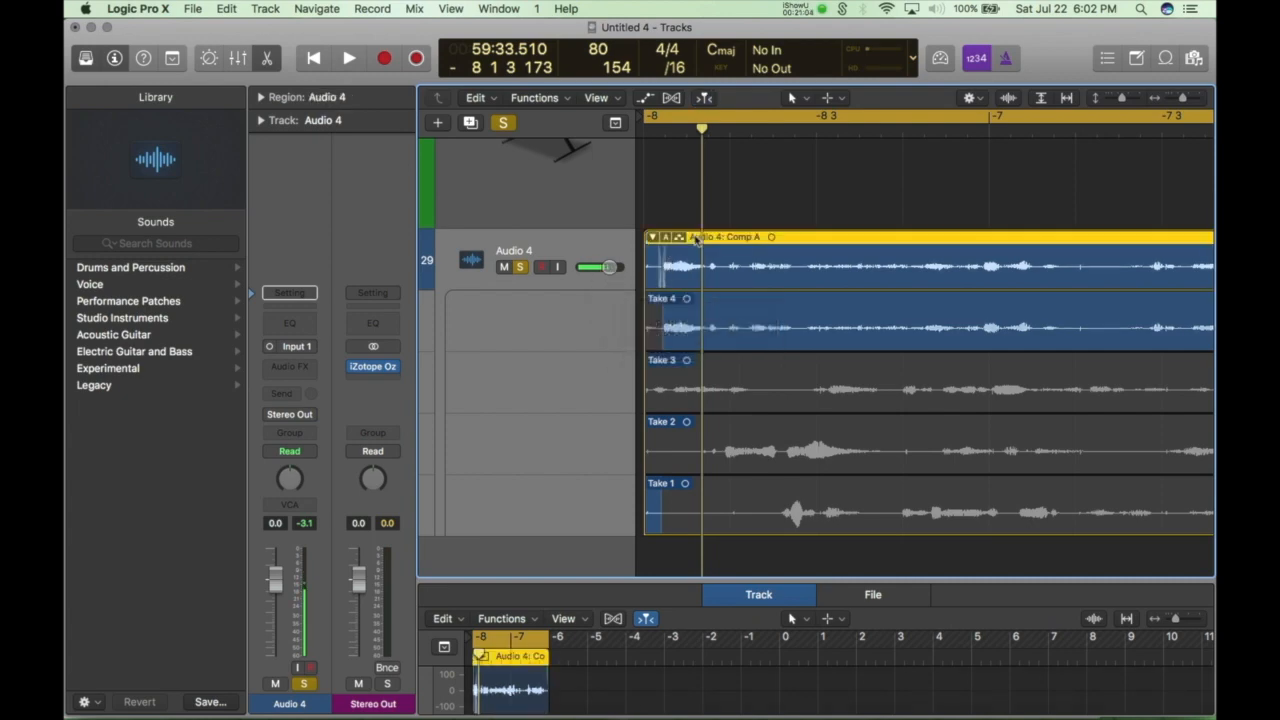
{"action": "left_click_drag", "start_coordinate": [663, 326], "coordinate": [771, 326]}
{"action": "left_click", "coordinate": [777, 326]}
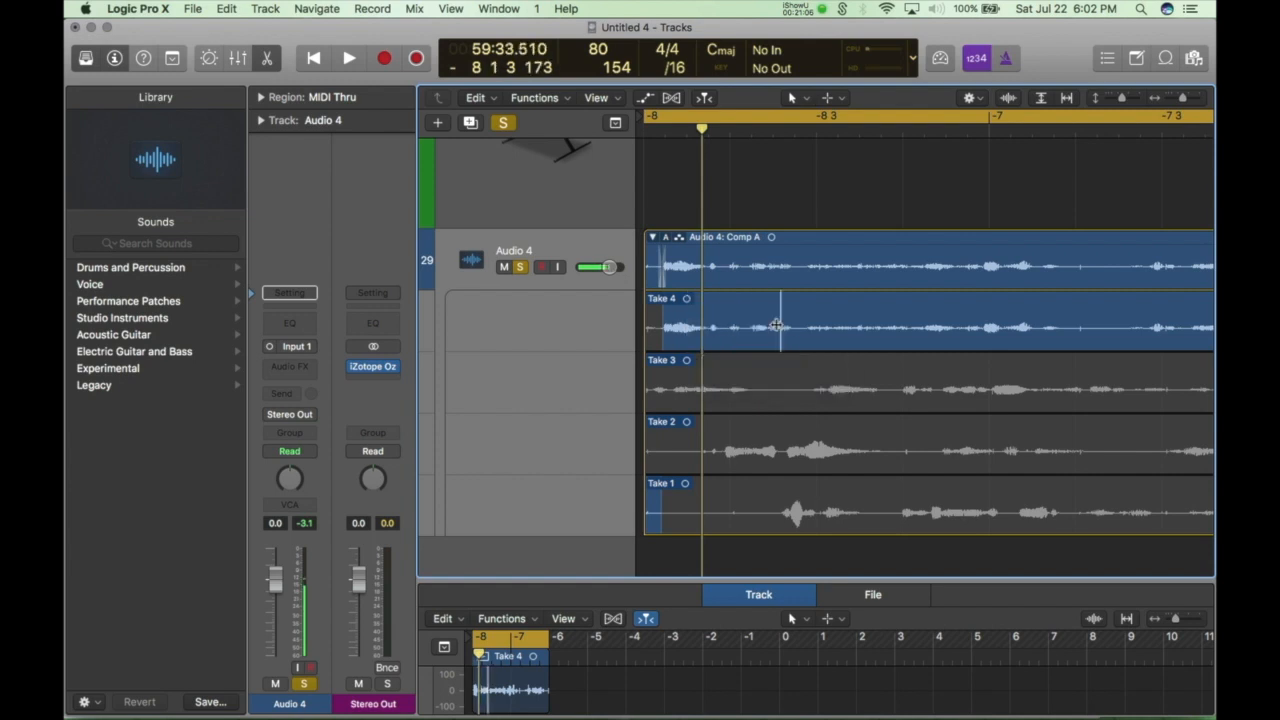
{"action": "key", "text": "super+z"}
{"action": "key", "text": "super+z"}
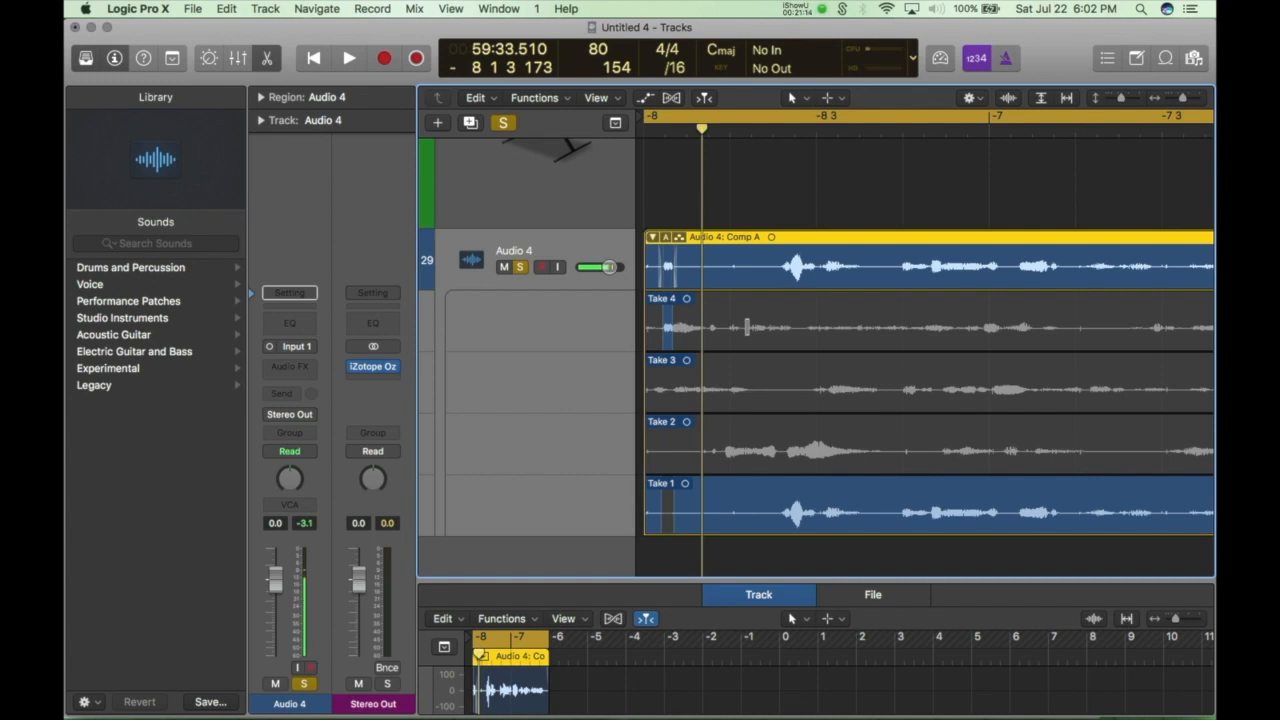
Comp in Take 4 from about bar -8 beat 2 to bar -7 beat 2, with a short Take 1 section restored around -8 3.
{"action": "left_click_drag", "start_coordinate": [746, 327], "coordinate": [1057, 329]}
{"action": "scroll", "coordinate": [925, 380], "scroll_direction": "right", "scroll_amount": 3}
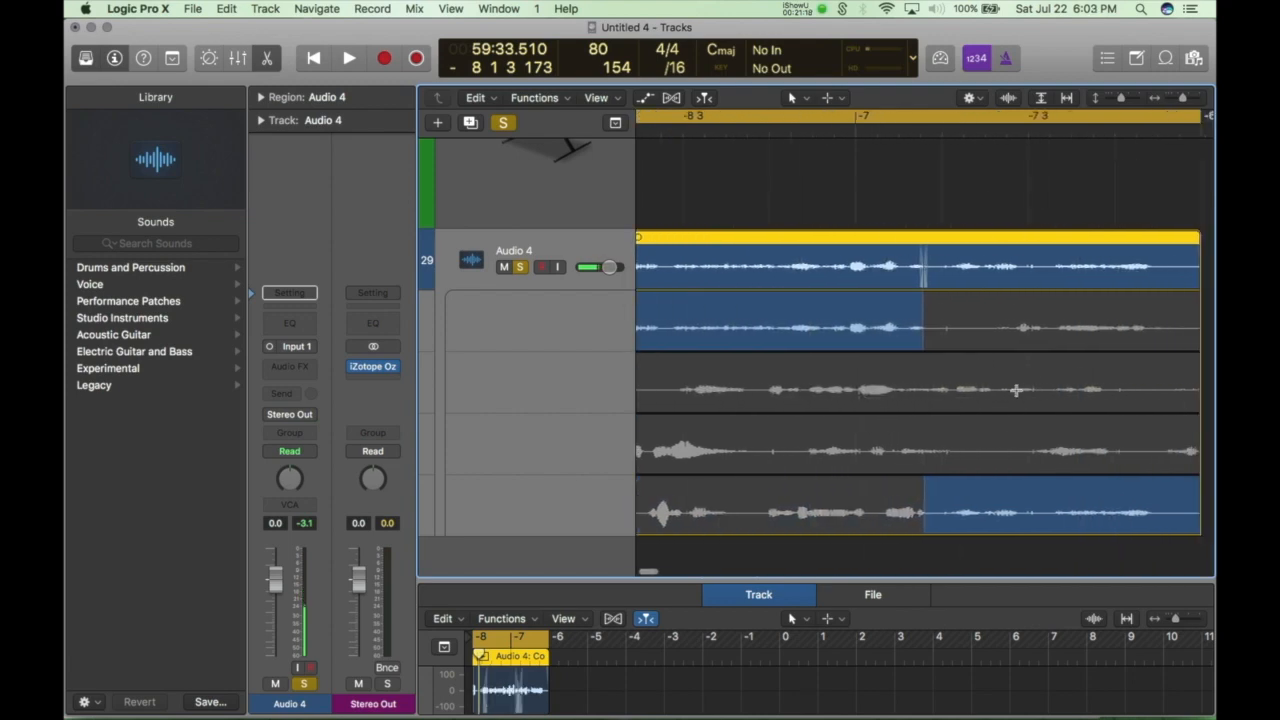
{"action": "left_click_drag", "start_coordinate": [953, 390], "coordinate": [1126, 395]}
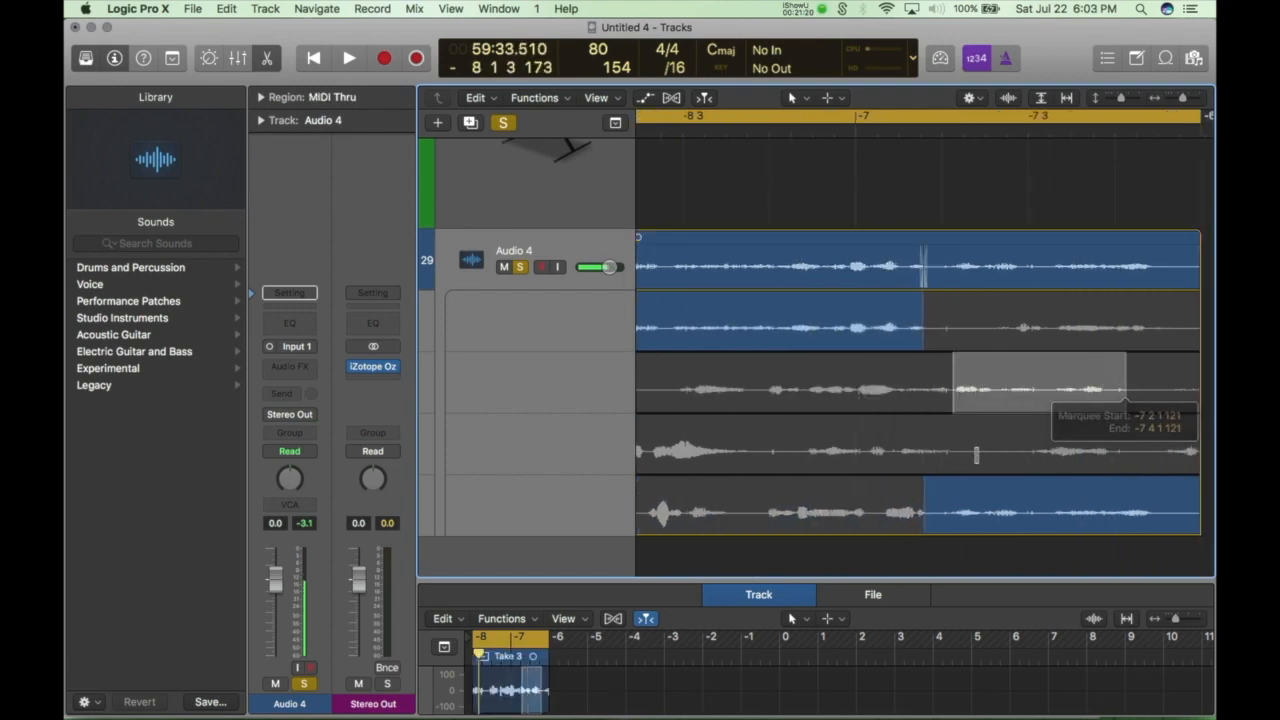
{"action": "left_click_drag", "start_coordinate": [862, 452], "coordinate": [749, 452]}
{"action": "scroll", "coordinate": [827, 405], "scroll_direction": "left", "scroll_amount": 3}
{"action": "left_click_drag", "start_coordinate": [864, 507], "coordinate": [770, 508]}
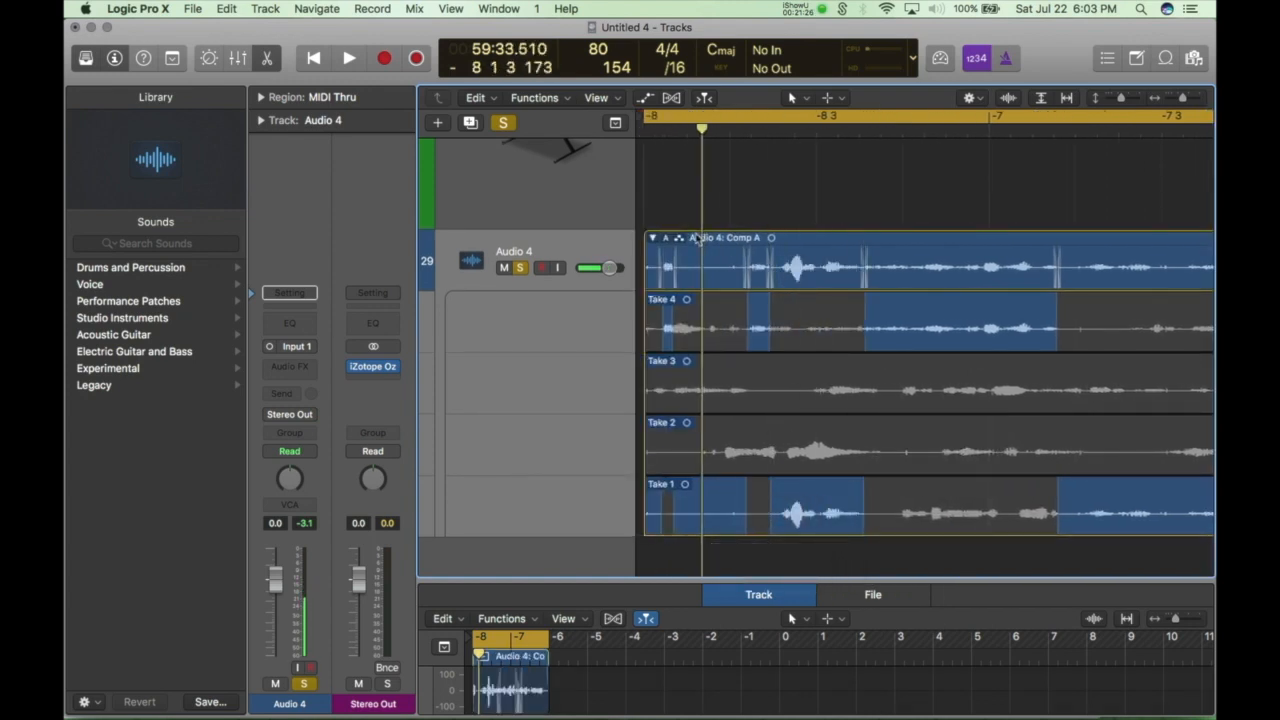
Play the Audio 4 comp from the start of bar -8 and stop playback near the end of the cycle range.
{"action": "left_click", "coordinate": [643, 127]}
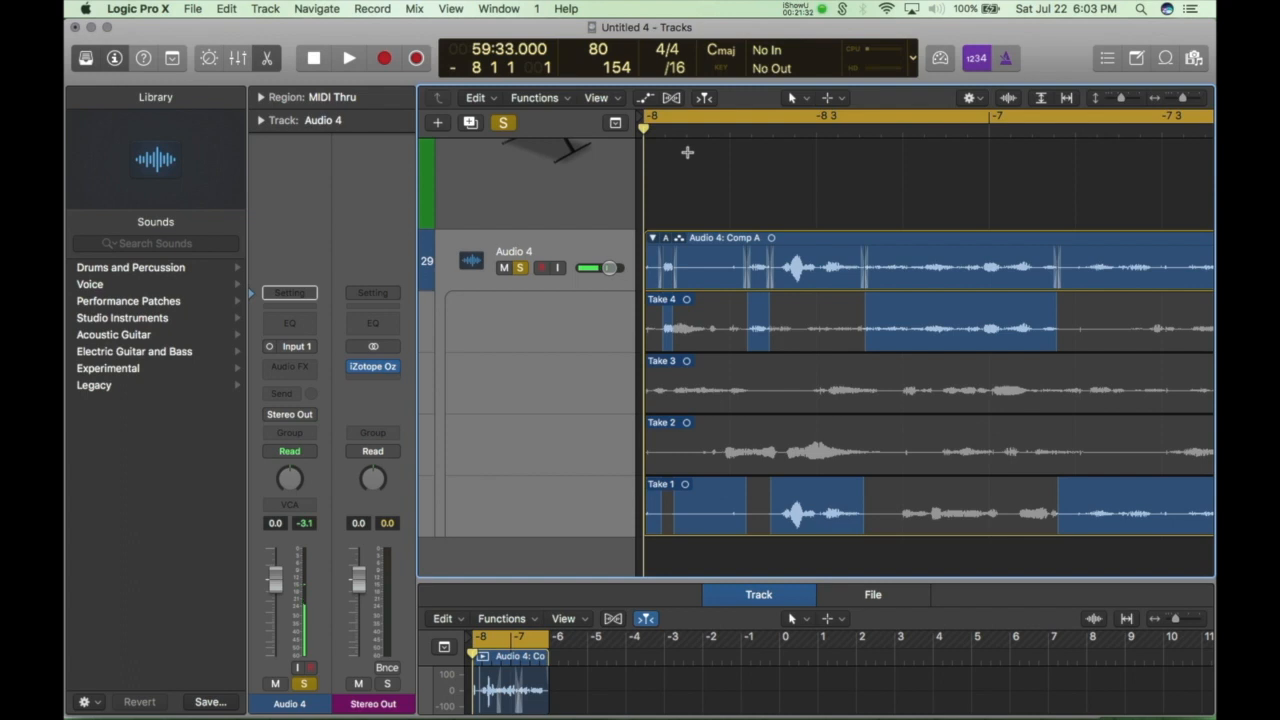
{"action": "key", "text": "space"}
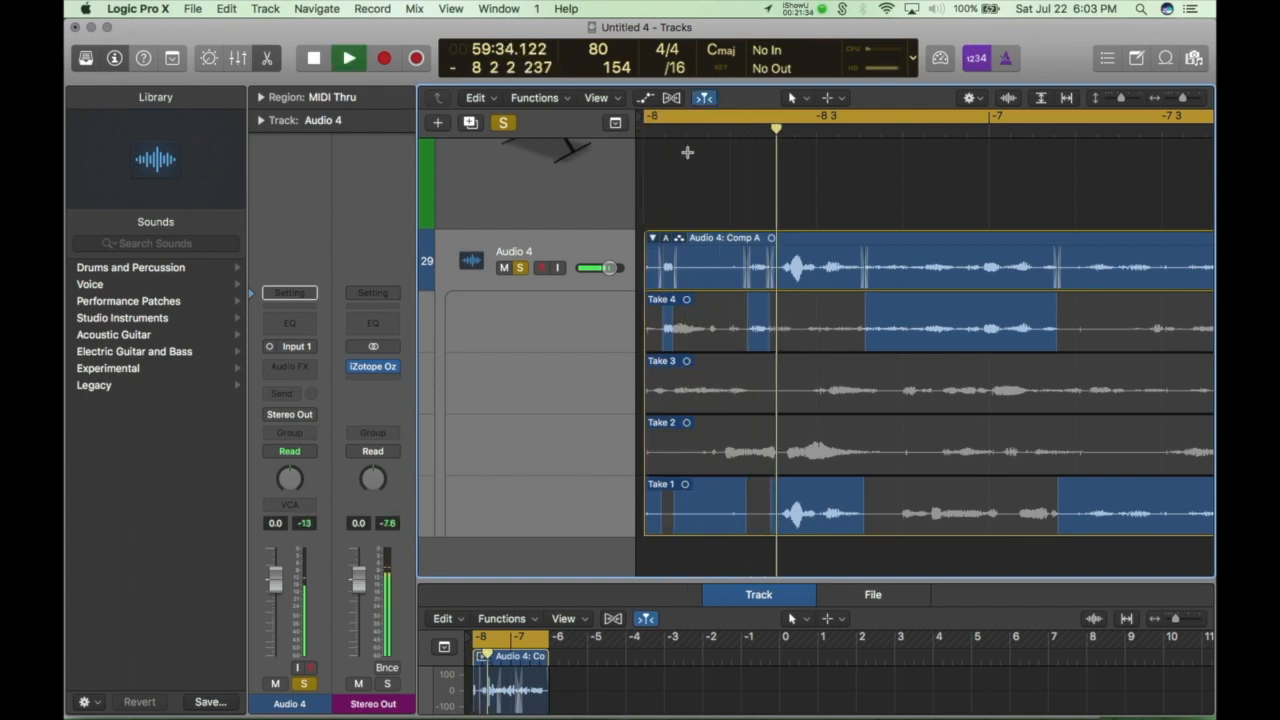
{"action": "scroll", "coordinate": [687, 152], "scroll_direction": "right", "scroll_amount": 5}
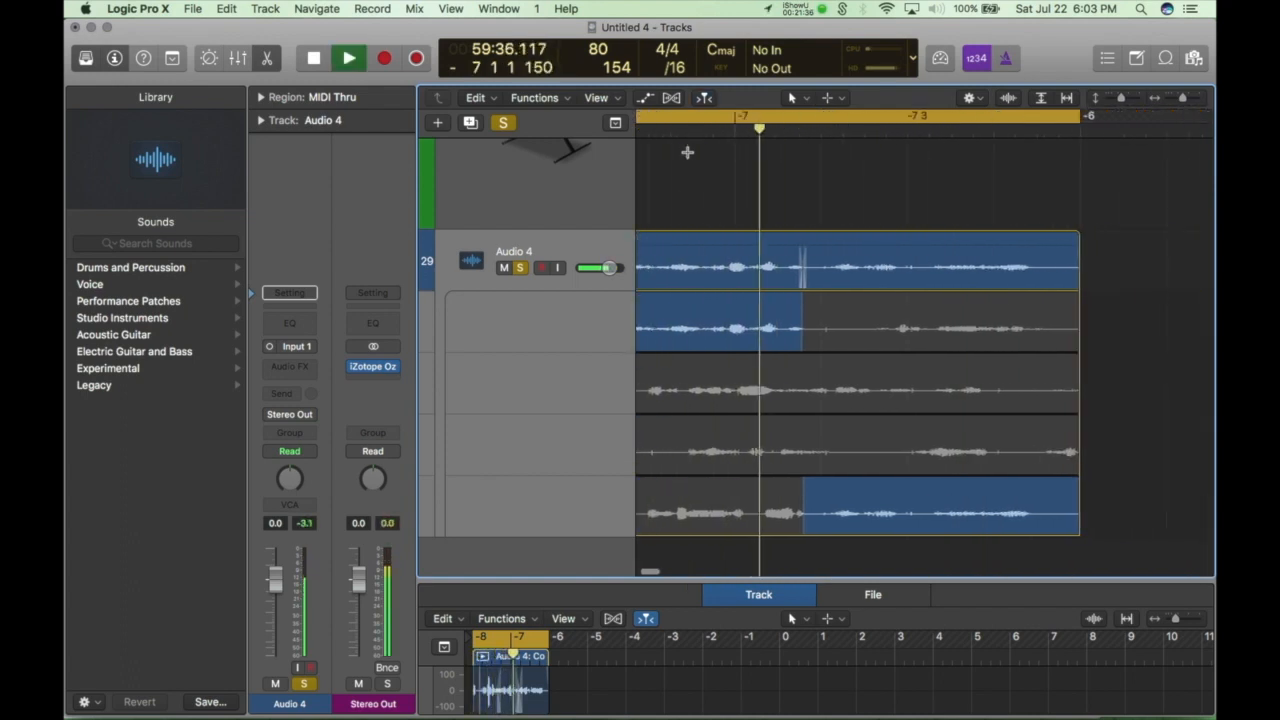
{"action": "scroll", "coordinate": [687, 152], "scroll_direction": "left", "scroll_amount": 5}
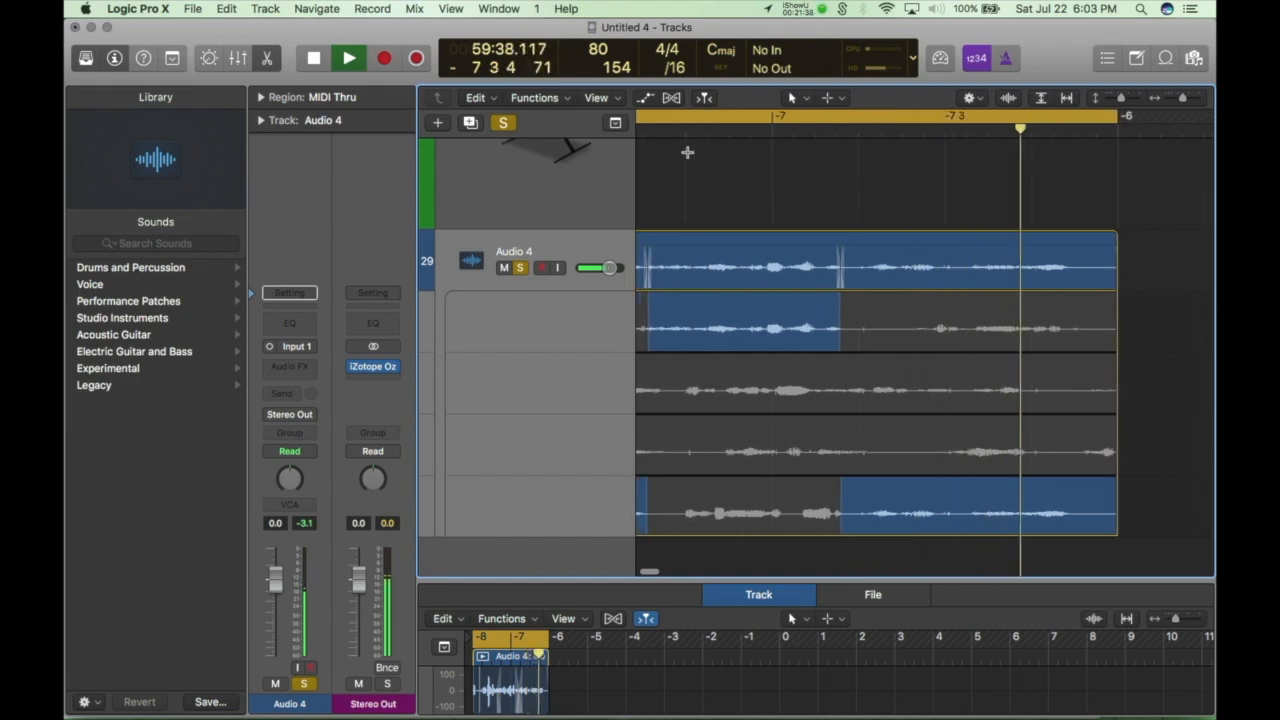
{"action": "key", "text": "space"}
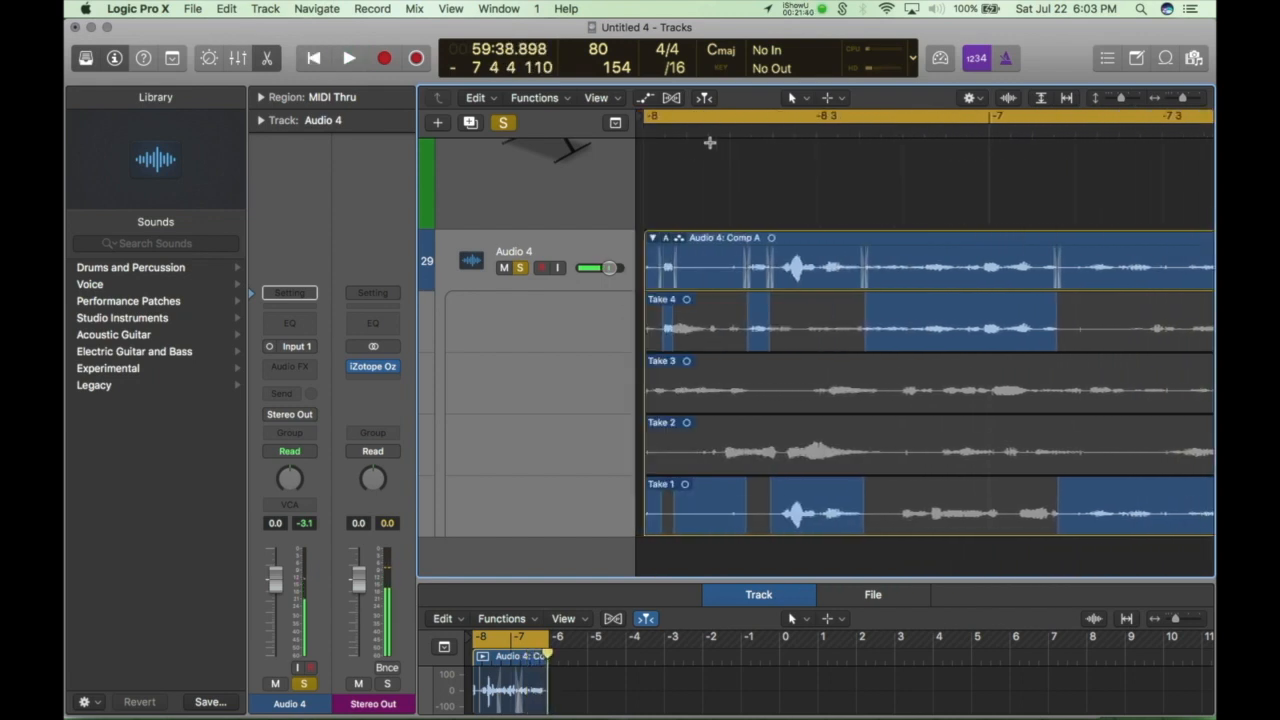
Select the Comp A take folder, look over the audio export options, and open the project bounce settings.
{"action": "left_click", "coordinate": [761, 237]}
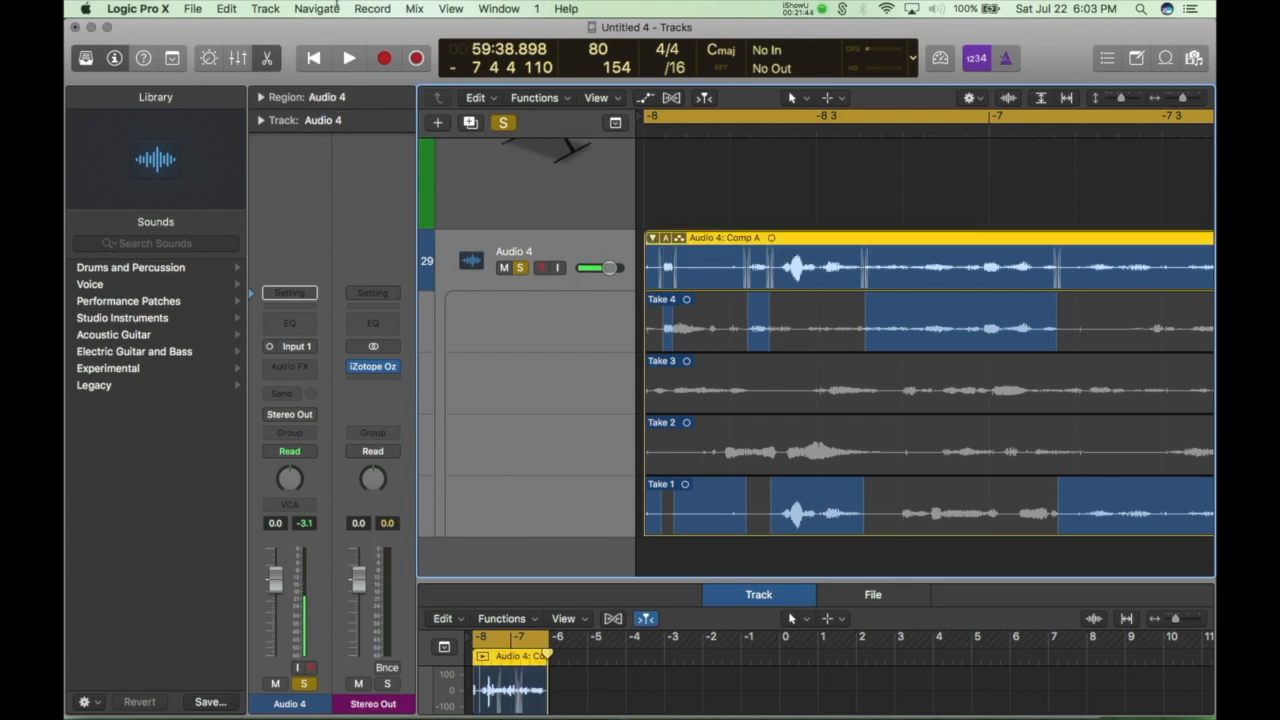
{"action": "left_click", "coordinate": [193, 8]}
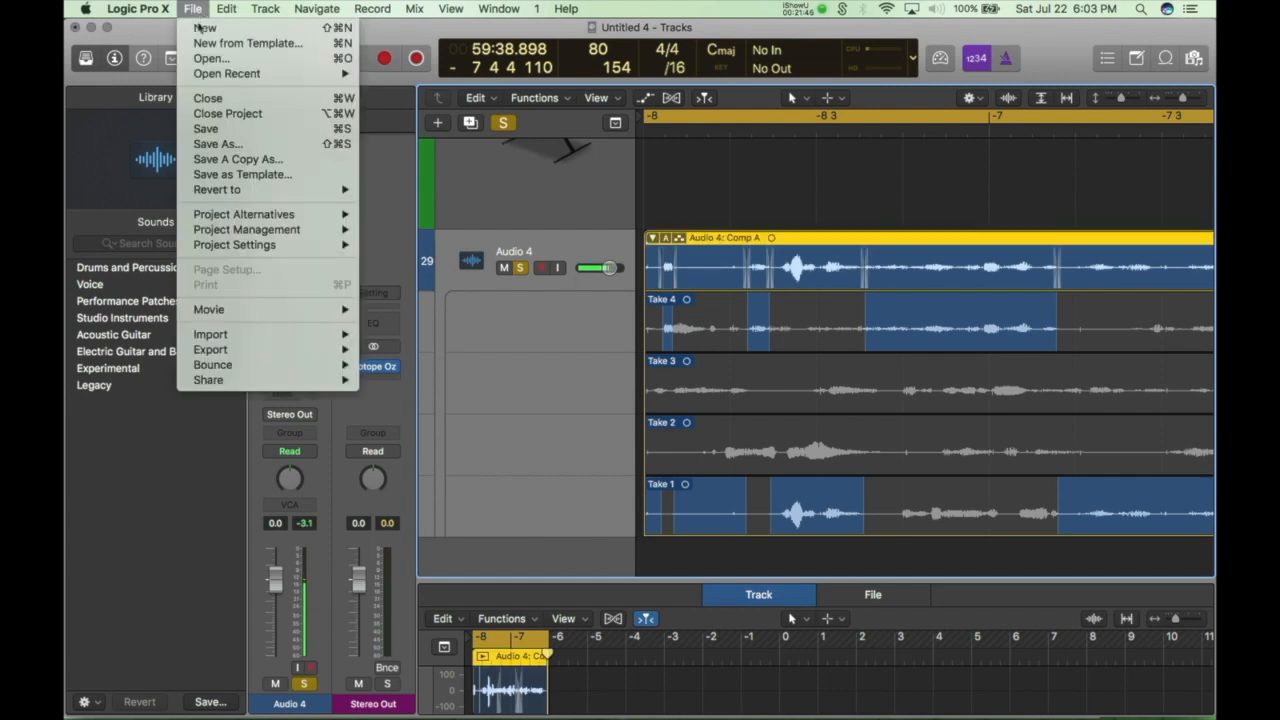
{"action": "mouse_move", "coordinate": [226, 351]}
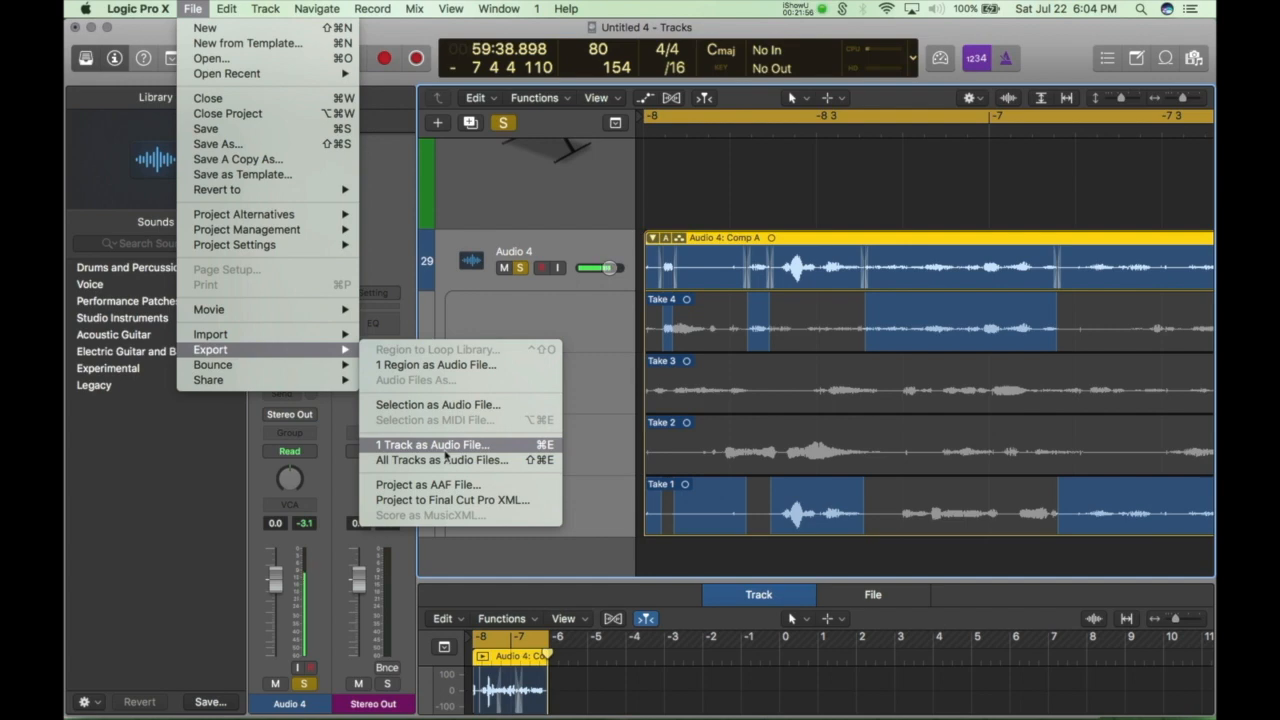
{"action": "mouse_move", "coordinate": [298, 368]}
{"action": "left_click", "coordinate": [408, 420]}
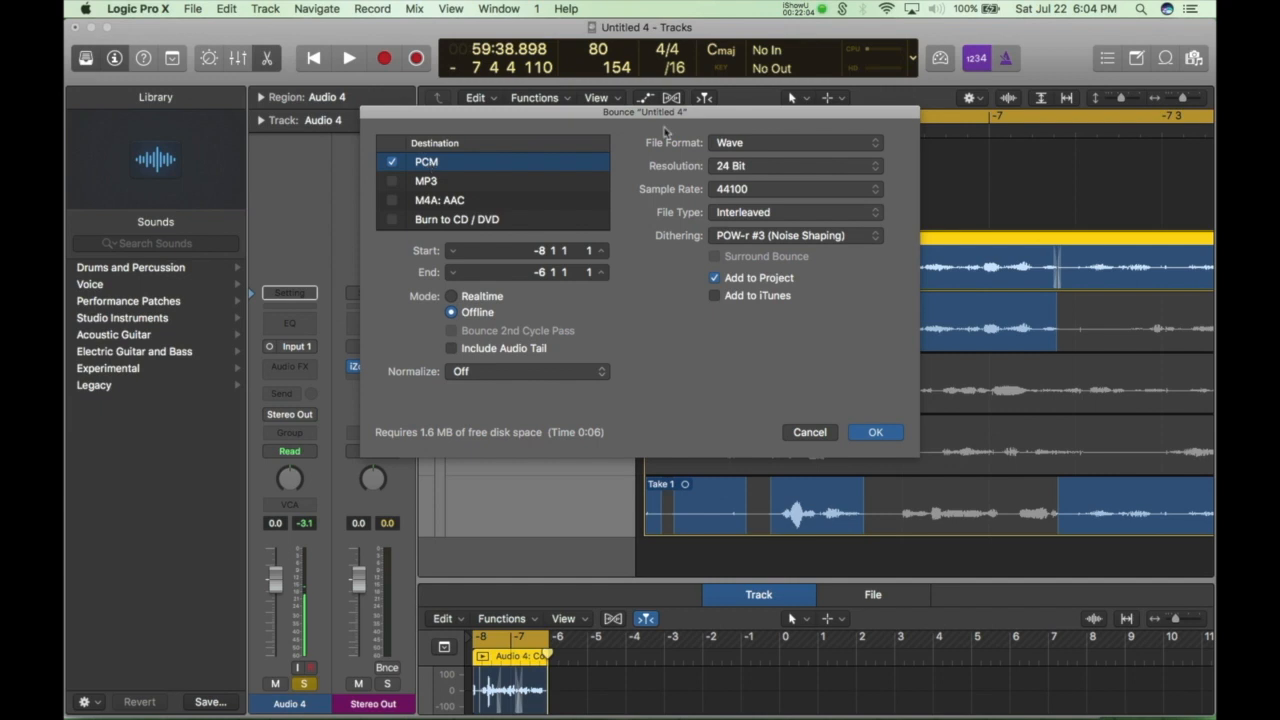
Examine the PCM file formats and the MP3 encoding options for the bounce, and cancel the bounce.
{"action": "left_click", "coordinate": [752, 145]}
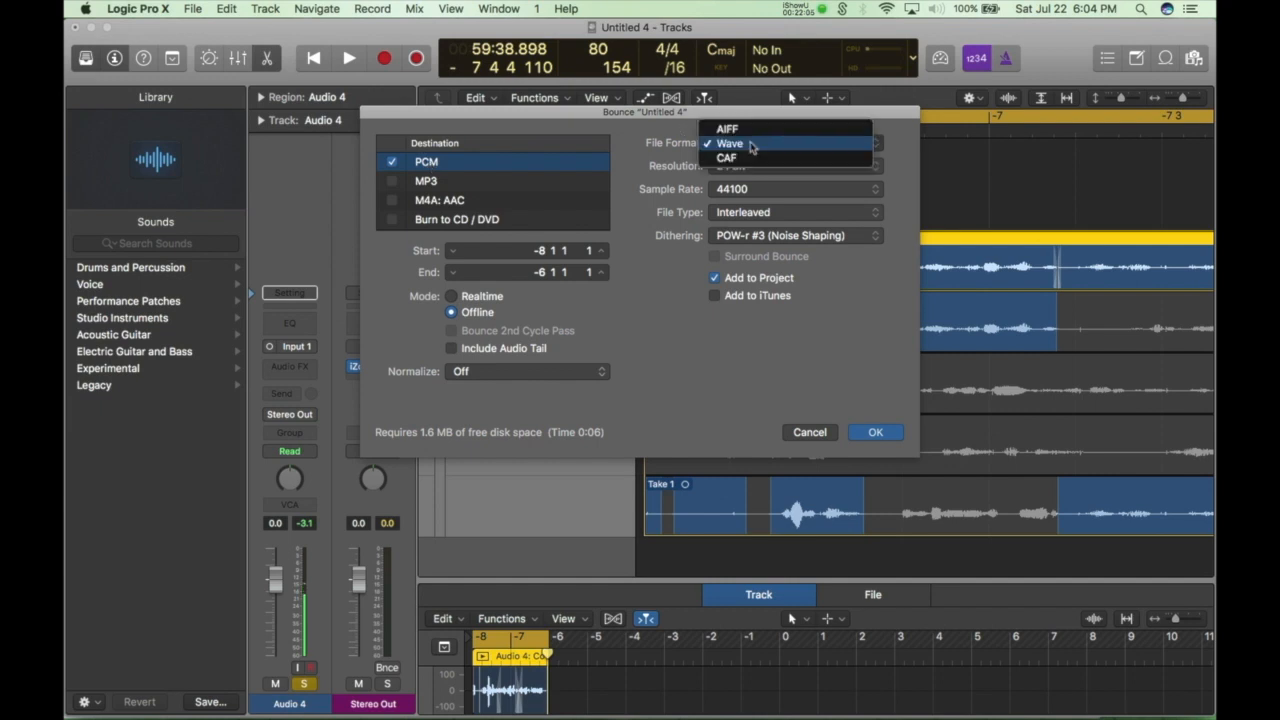
{"action": "left_click", "coordinate": [634, 150]}
{"action": "left_click", "coordinate": [424, 184]}
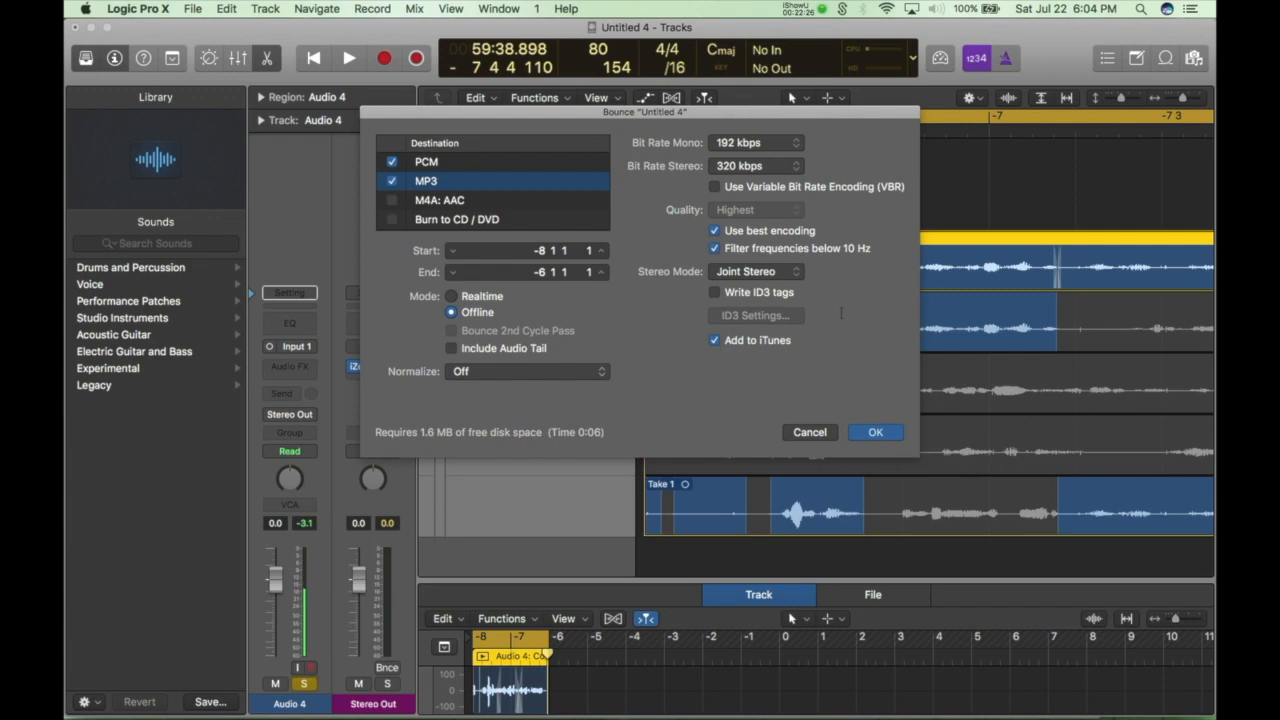
{"action": "left_click", "coordinate": [800, 435]}
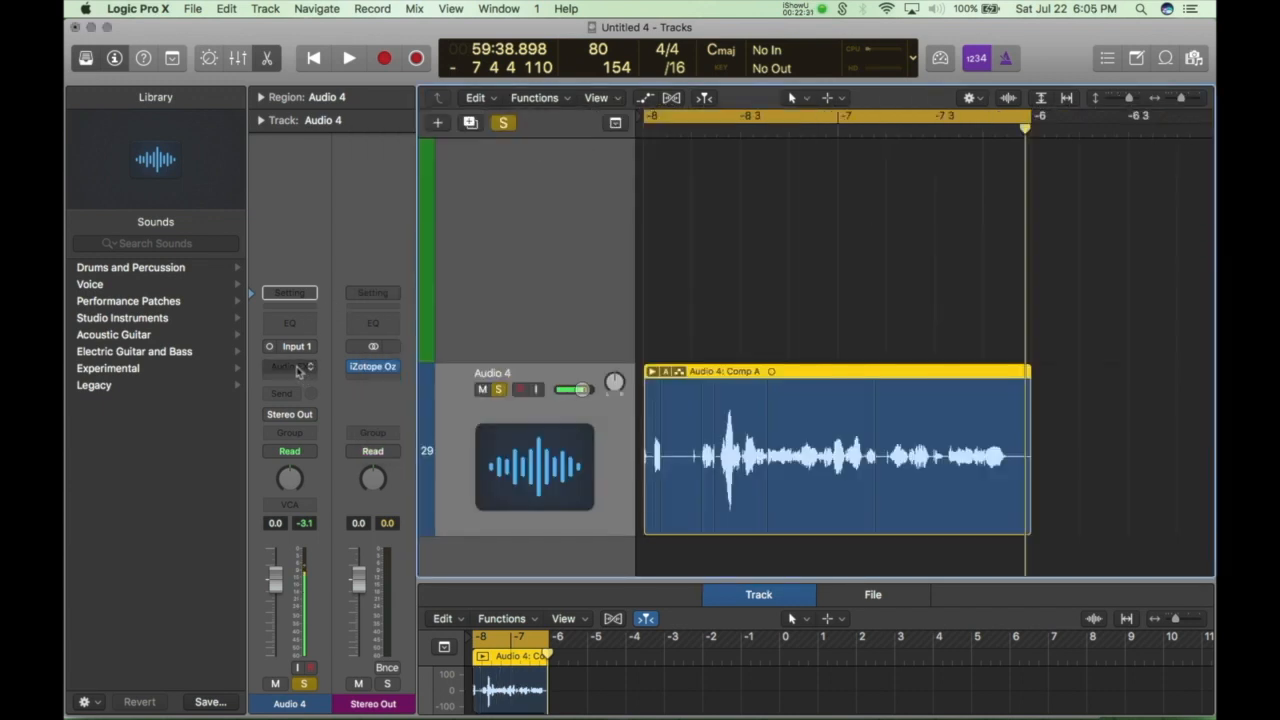
Examine the effect plug-in categories for the Audio 4 channel, including Modulation, Metering and Audio Units, and leave the slot empty.
{"action": "left_click", "coordinate": [298, 369]}
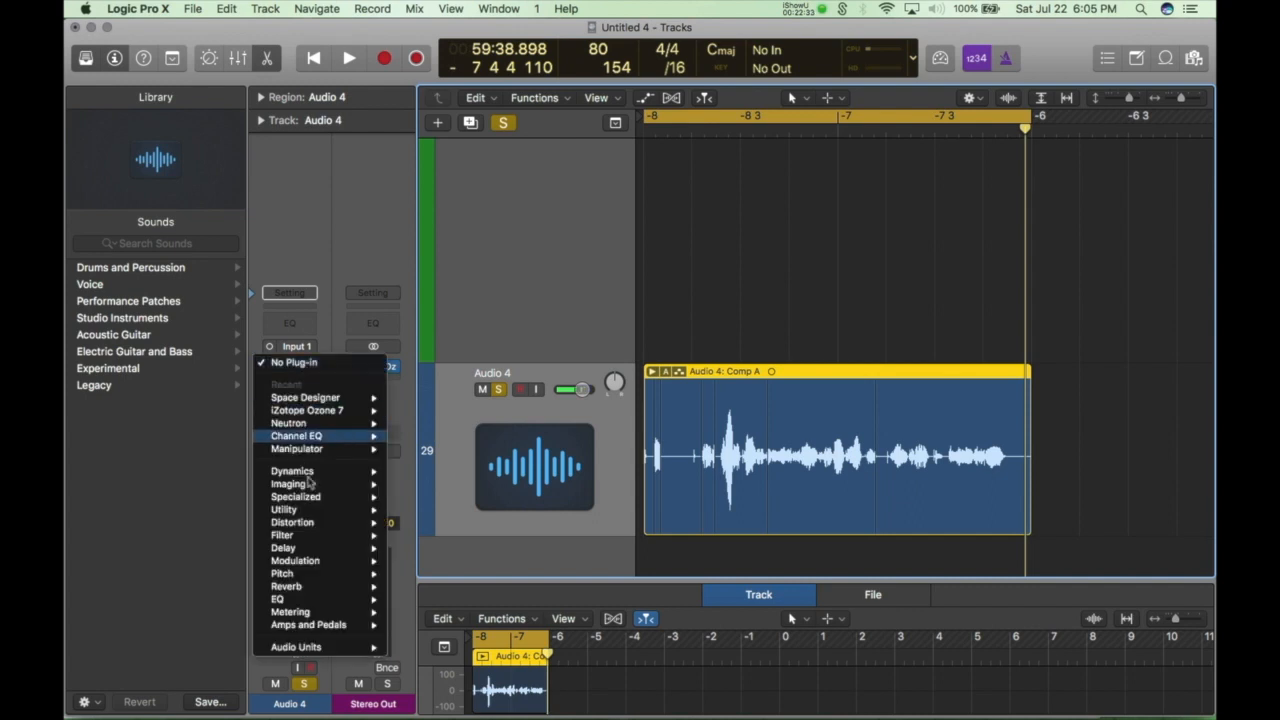
{"action": "mouse_move", "coordinate": [314, 556]}
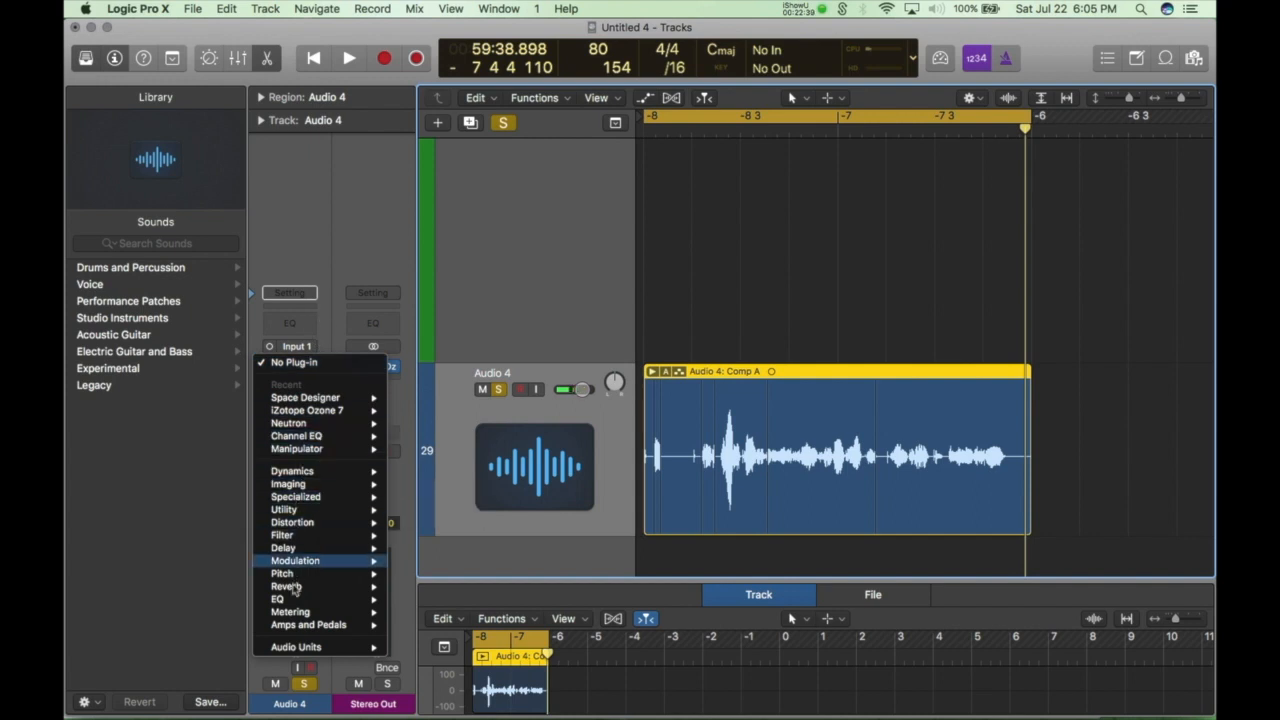
{"action": "mouse_move", "coordinate": [291, 613]}
{"action": "mouse_move", "coordinate": [293, 648]}
{"action": "left_click", "coordinate": [337, 284]}
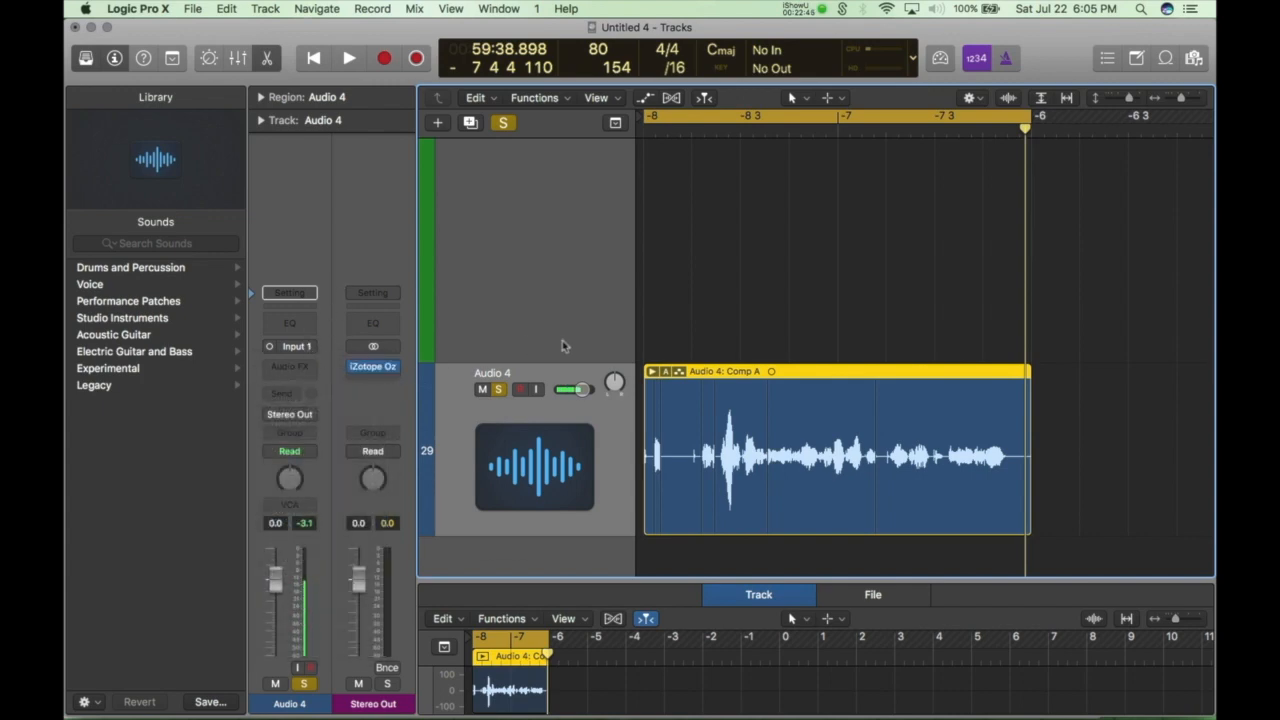
Create a software instrument track that uses the stereo EVOC 20 PS (Vocoder Synth) as its instrument.
{"action": "key", "text": "alt+super+n"}
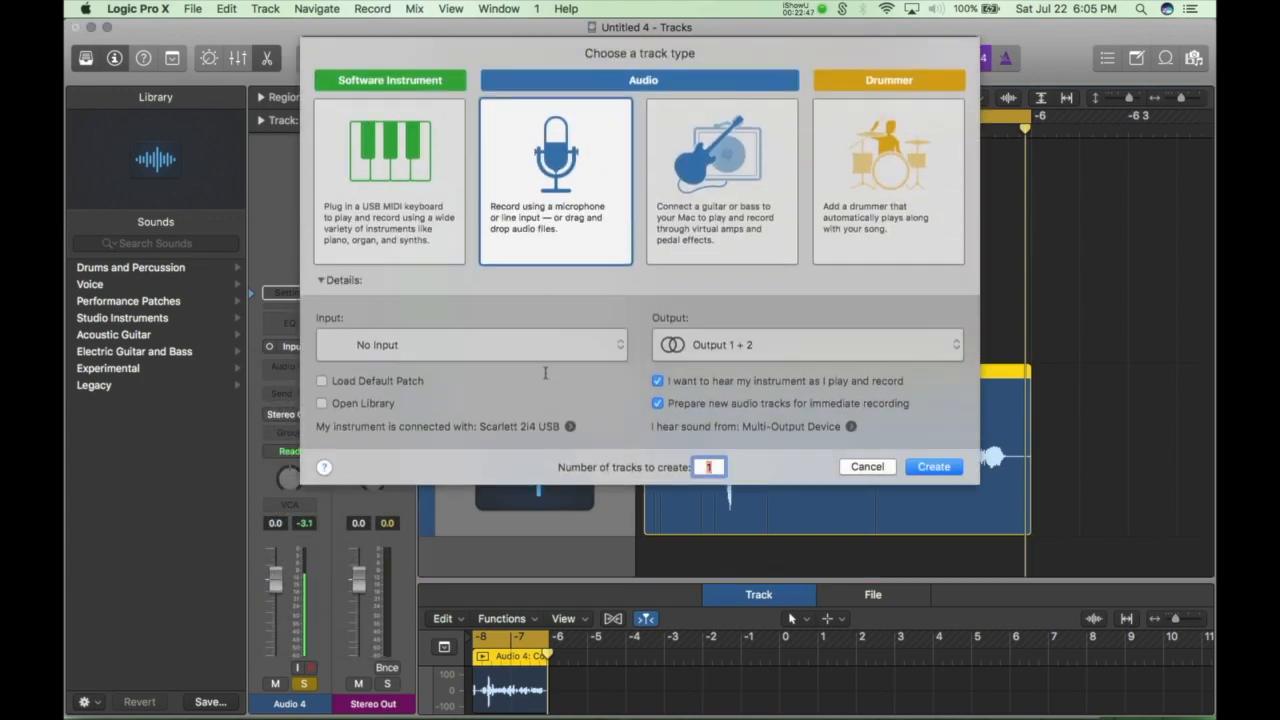
{"action": "left_click", "coordinate": [431, 350]}
{"action": "left_click", "coordinate": [421, 303]}
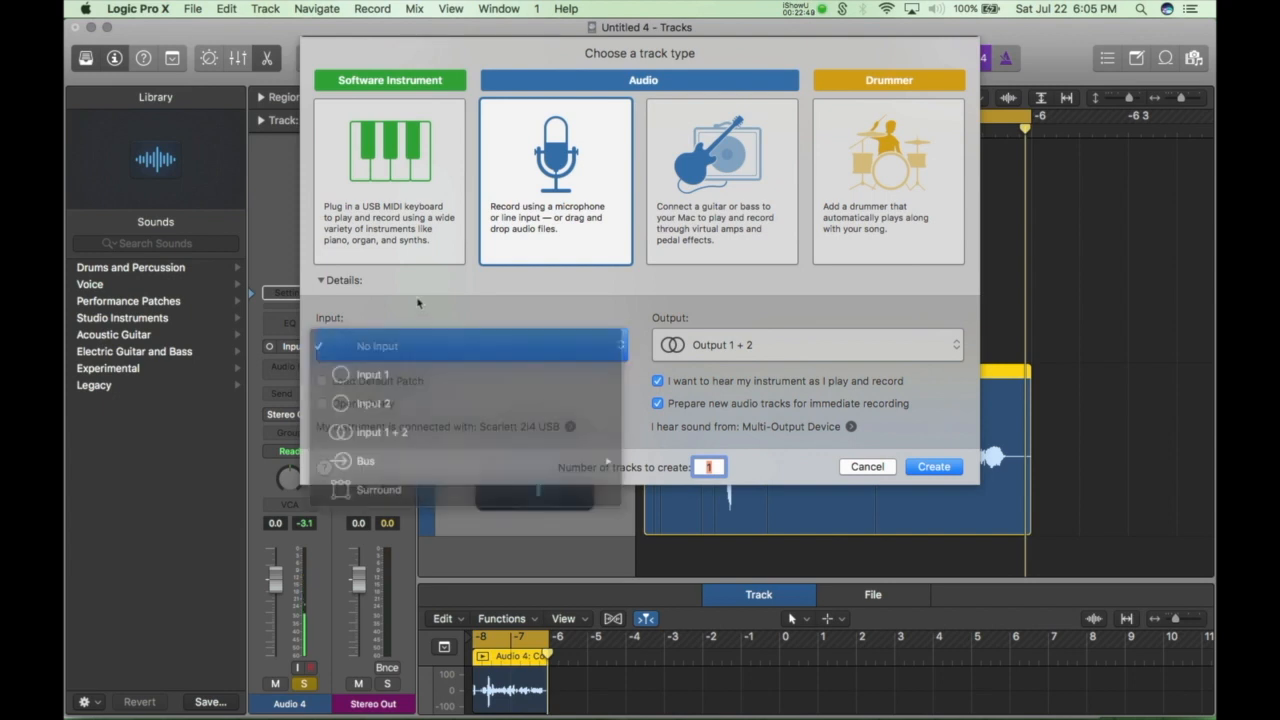
{"action": "left_click", "coordinate": [400, 207]}
{"action": "left_click", "coordinate": [387, 410]}
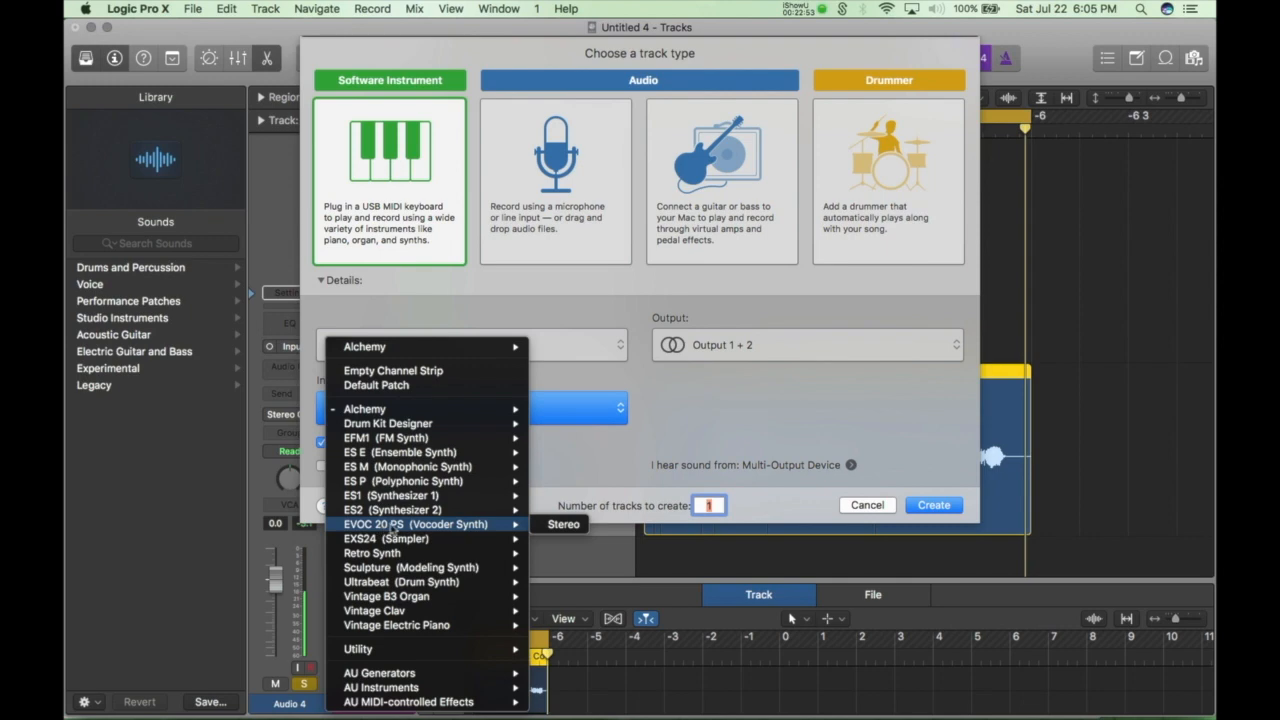
{"action": "left_click", "coordinate": [562, 524]}
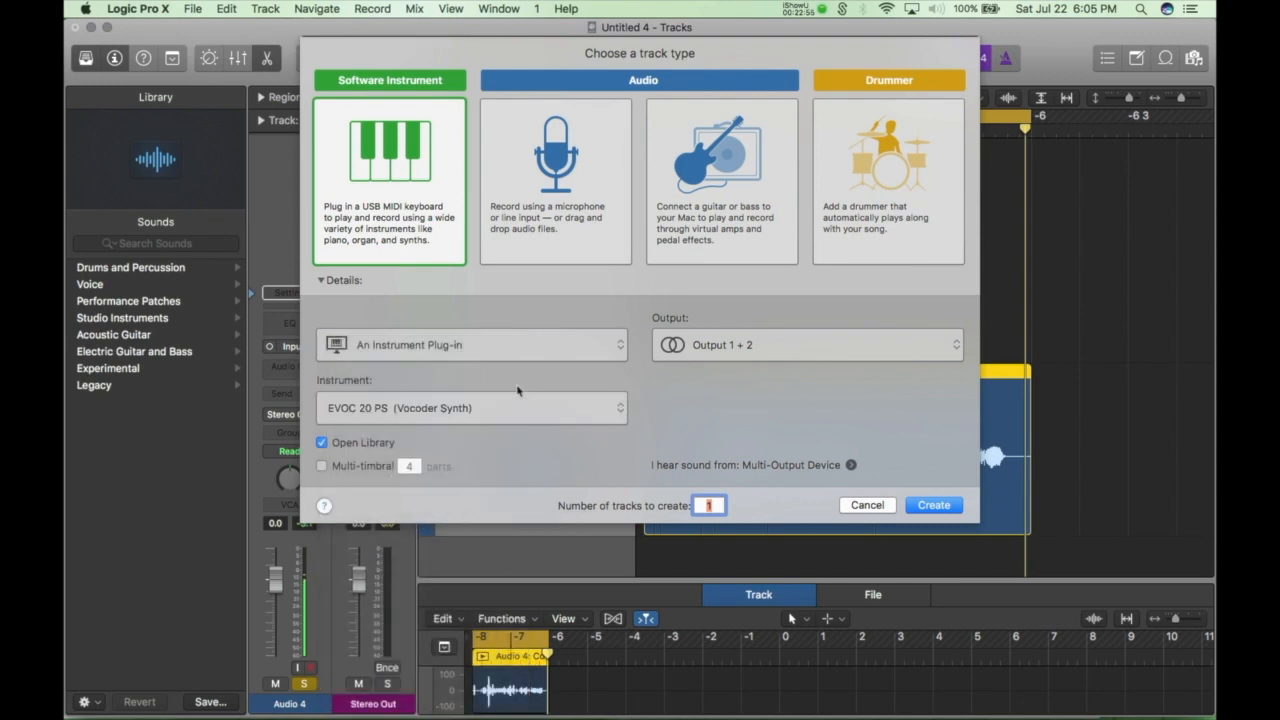
{"action": "left_click", "coordinate": [929, 504]}
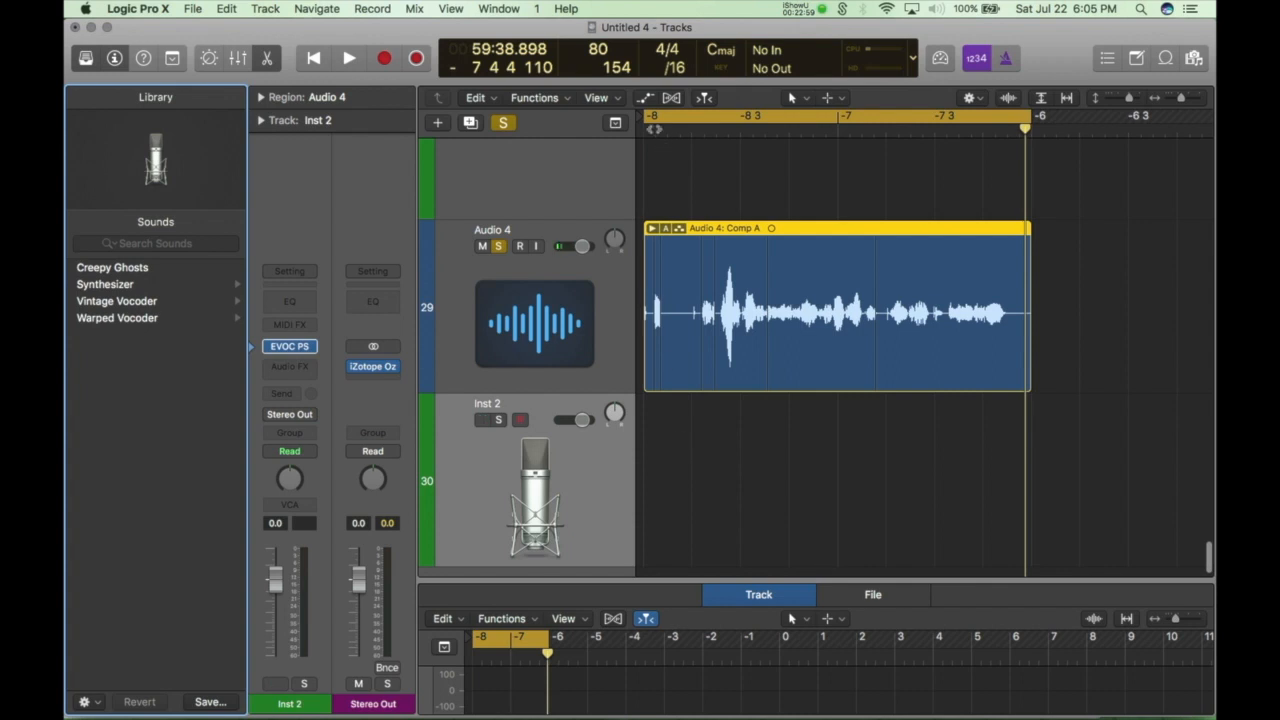
Return the playhead to the start of bar -8 and set the side chain of Inst 2's EVOC 20 PolySynth to Audio 4.
{"action": "left_click", "coordinate": [642, 129]}
{"action": "left_click", "coordinate": [545, 408]}
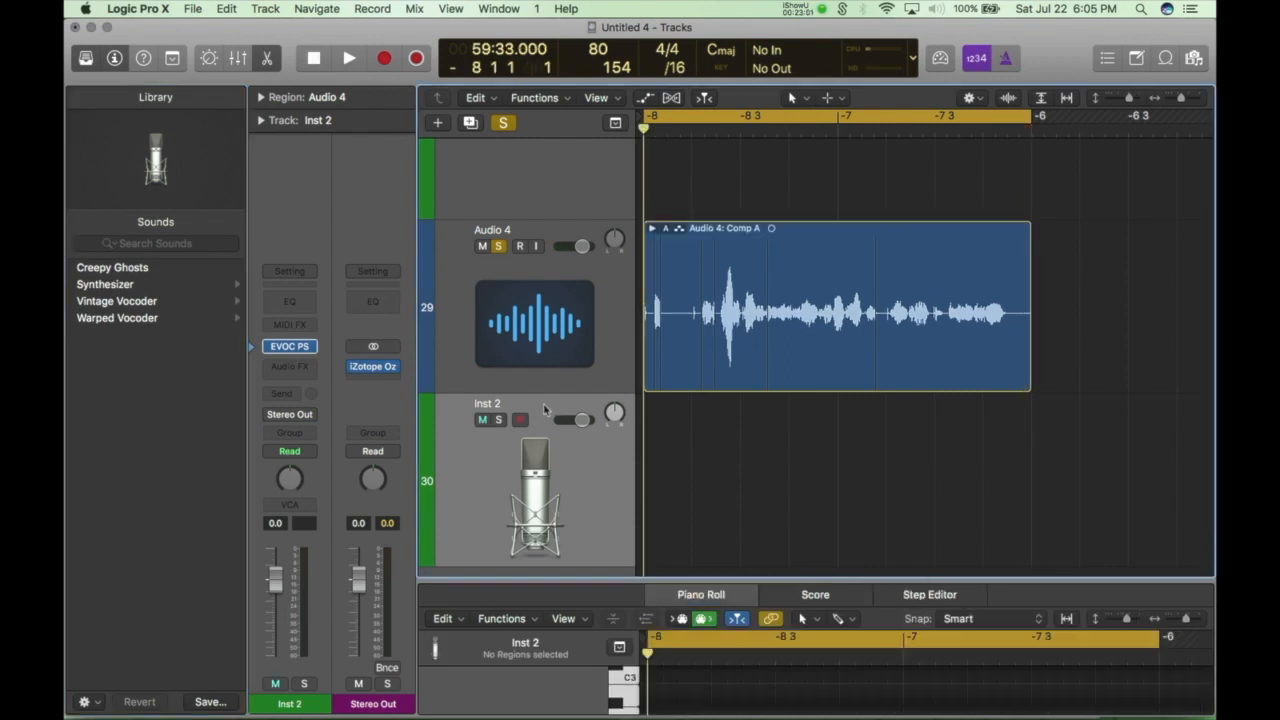
{"action": "left_click", "coordinate": [290, 346]}
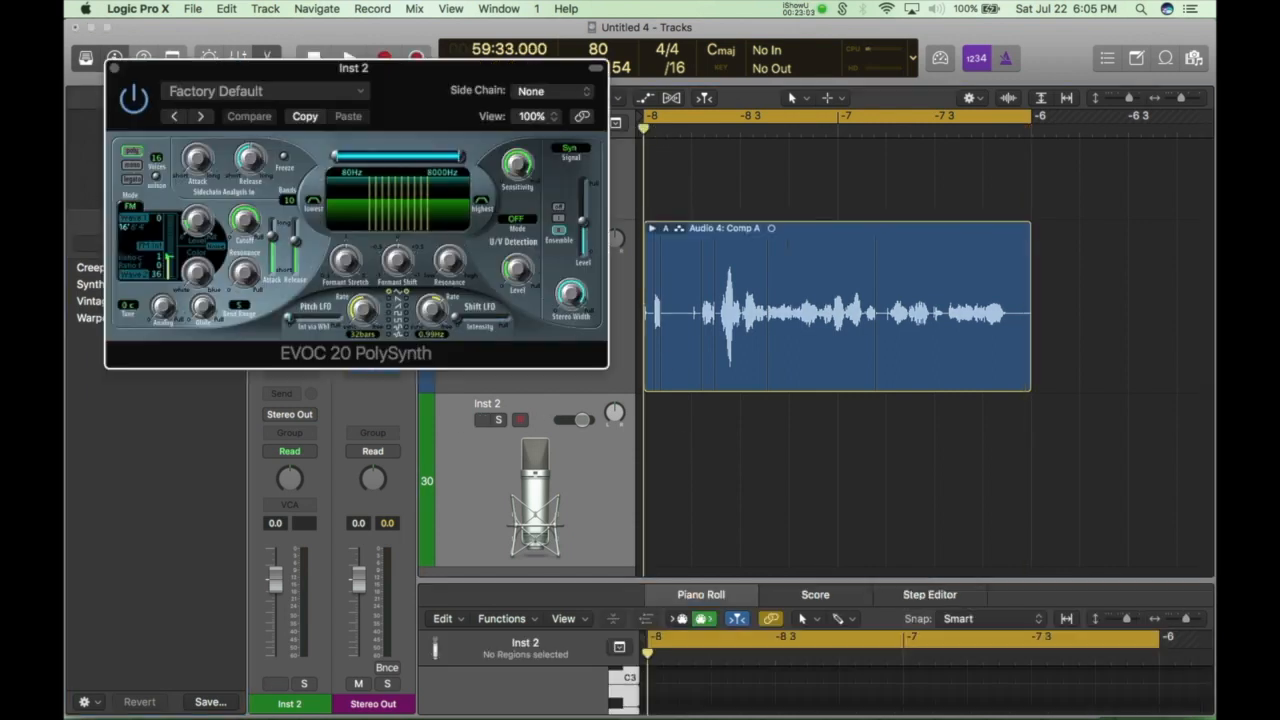
{"action": "left_click", "coordinate": [548, 92]}
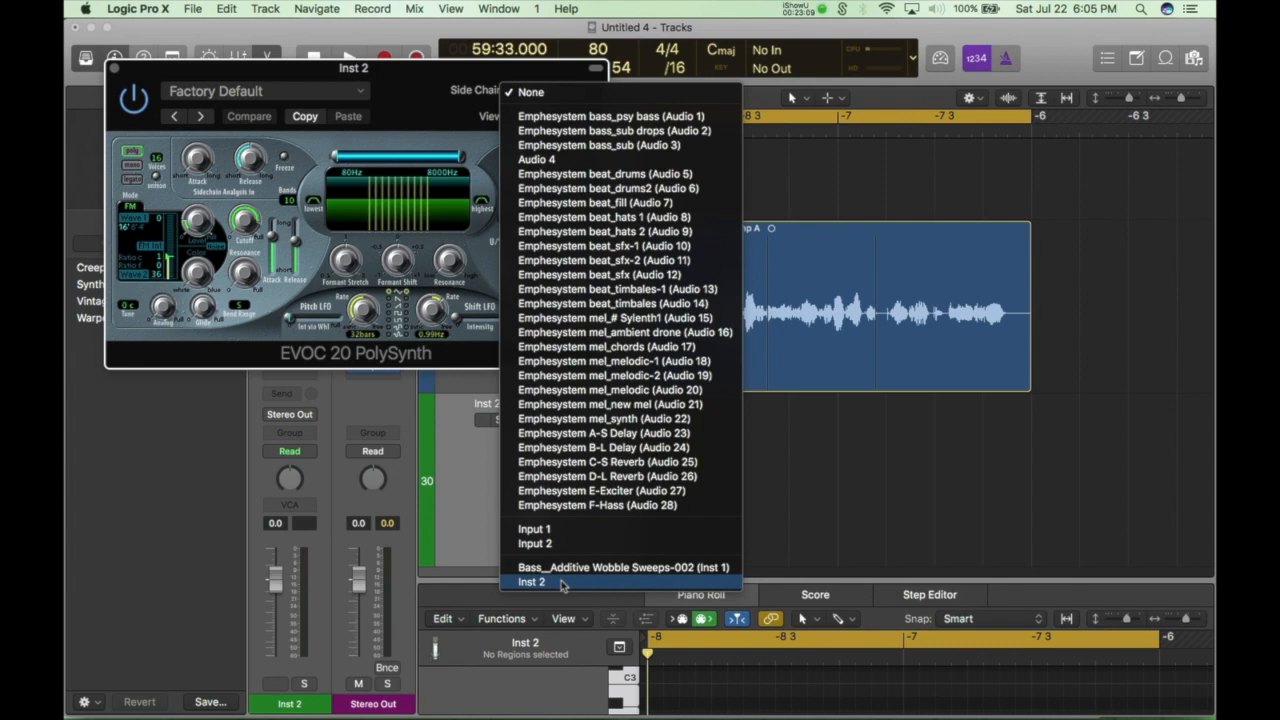
{"action": "left_click", "coordinate": [389, 72]}
{"action": "left_click_drag", "start_coordinate": [389, 72], "coordinate": [398, 241]}
{"action": "left_click", "coordinate": [534, 266]}
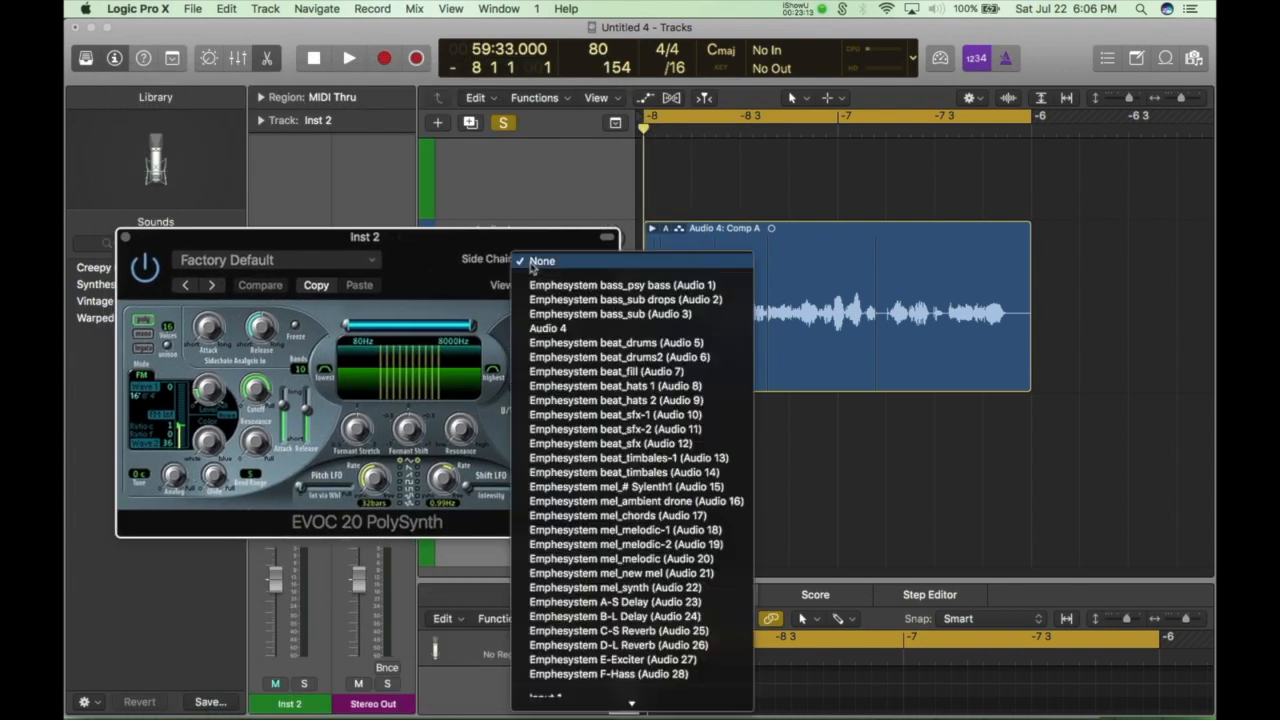
{"action": "left_click", "coordinate": [560, 328]}
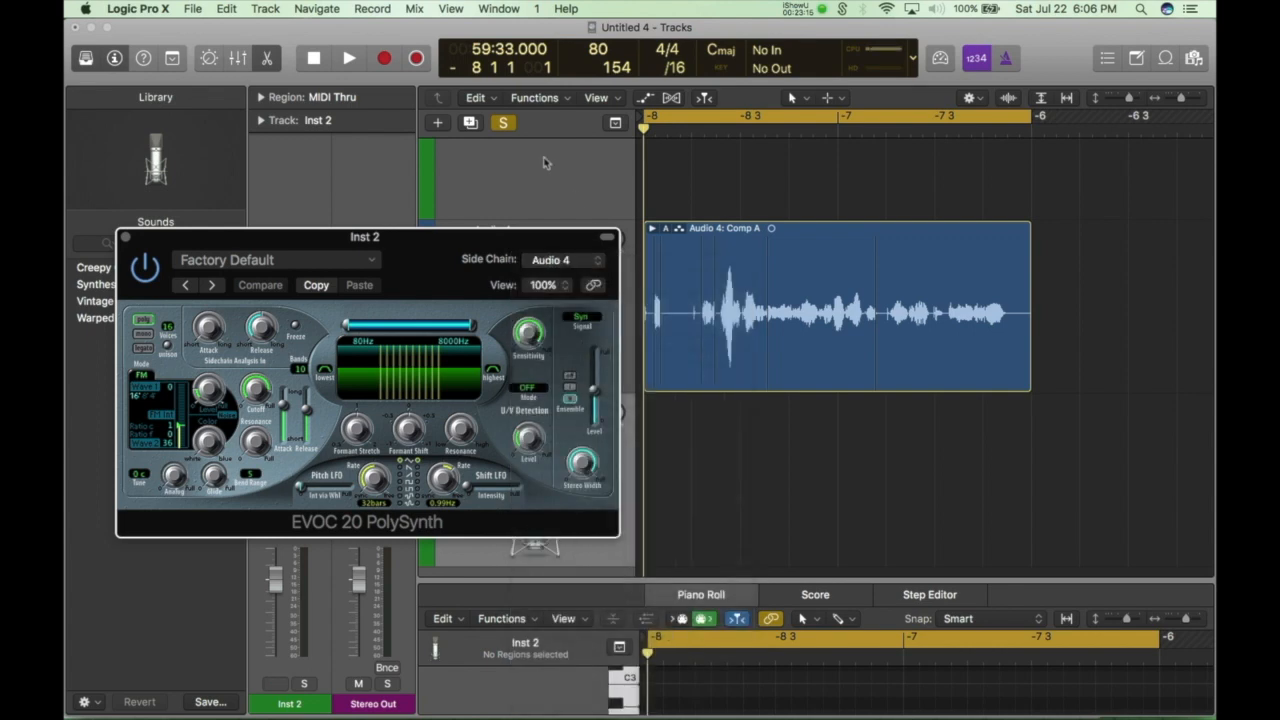
{"action": "left_click_drag", "start_coordinate": [420, 233], "coordinate": [928, 138]}
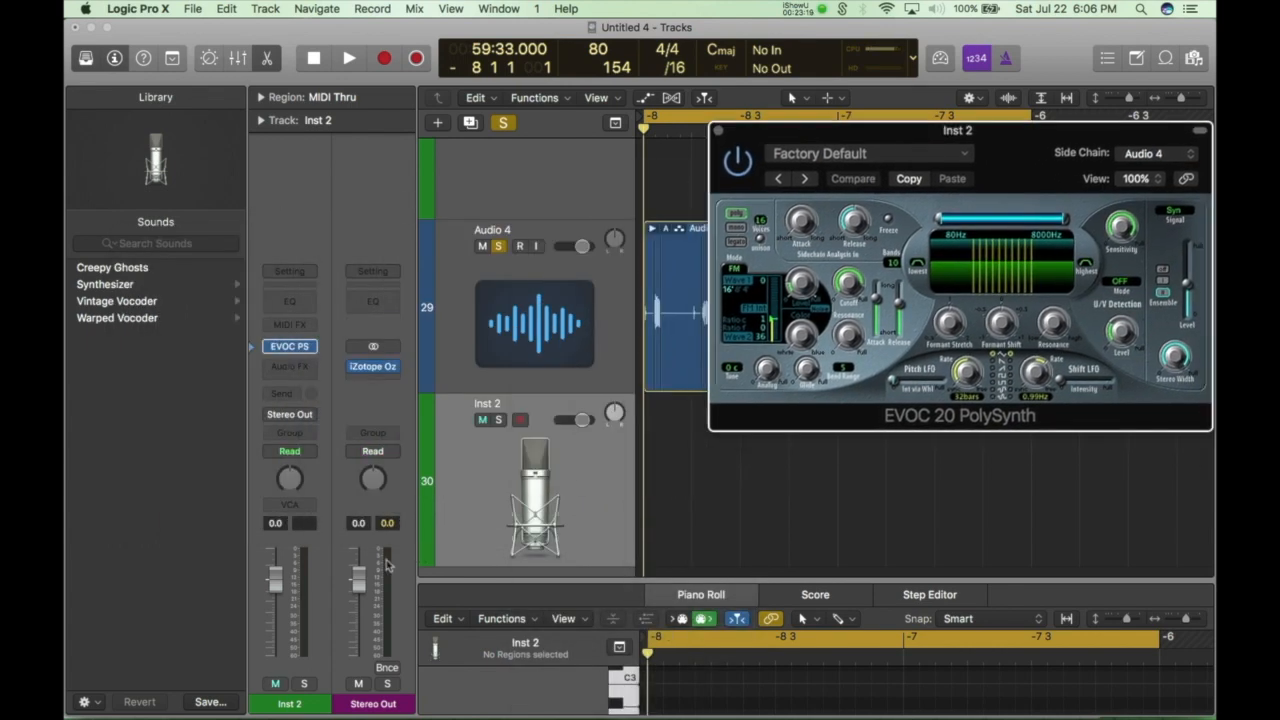
Mute the Audio 4 track and move the solo from it to the Inst 2 track.
{"action": "left_click", "coordinate": [484, 421]}
{"action": "left_click", "coordinate": [483, 247]}
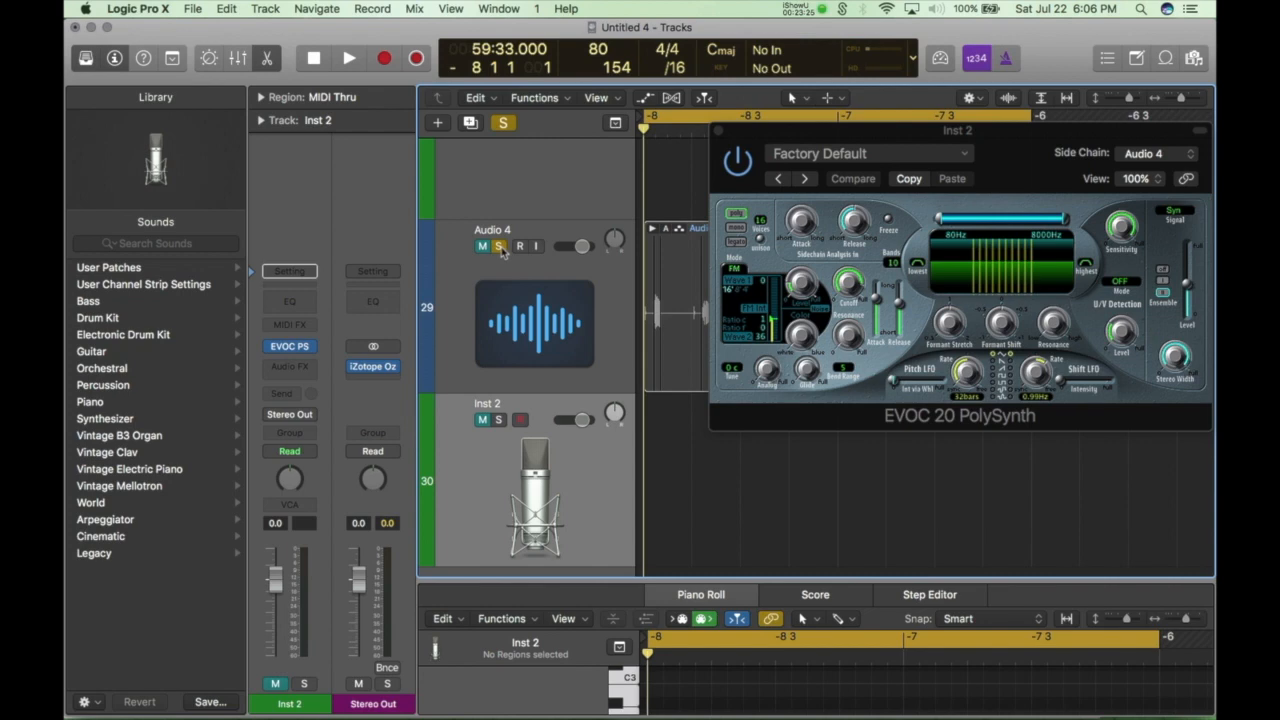
{"action": "left_click", "coordinate": [499, 247]}
{"action": "left_click", "coordinate": [498, 420]}
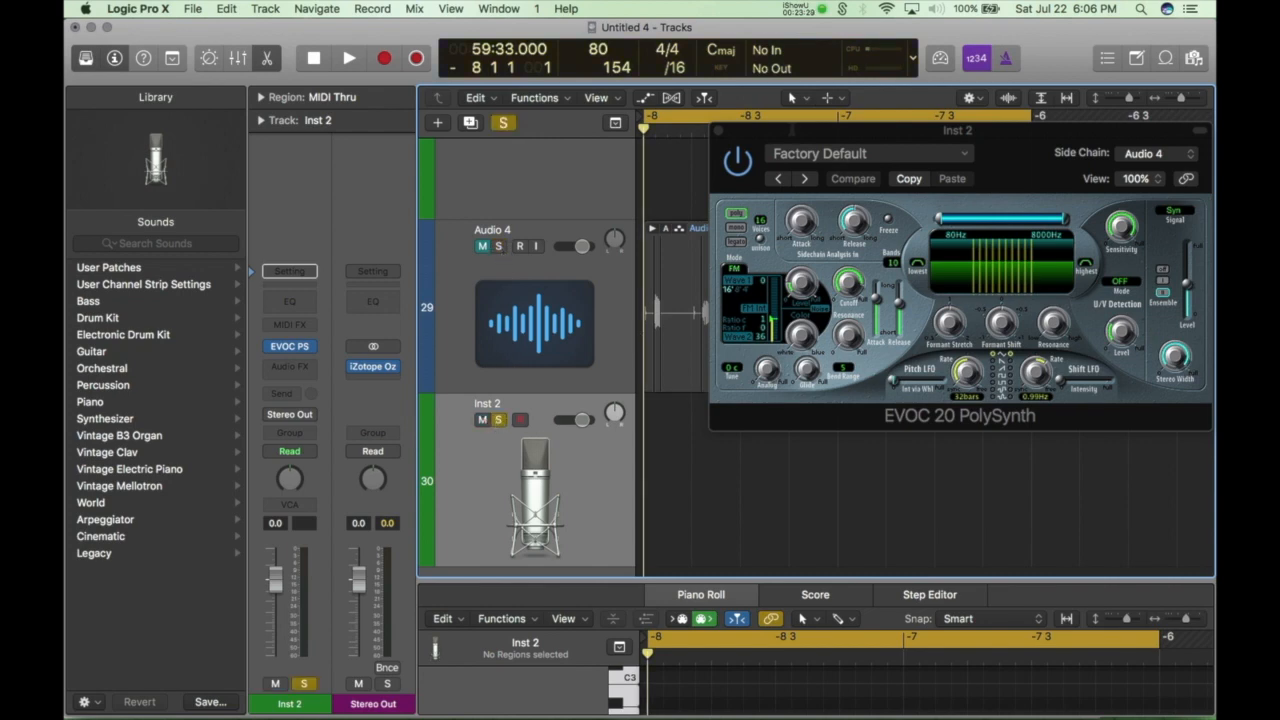
Start cycle playback and open the Musical Typing keyboard for the Inst 2 track.
{"action": "key", "text": "space"}
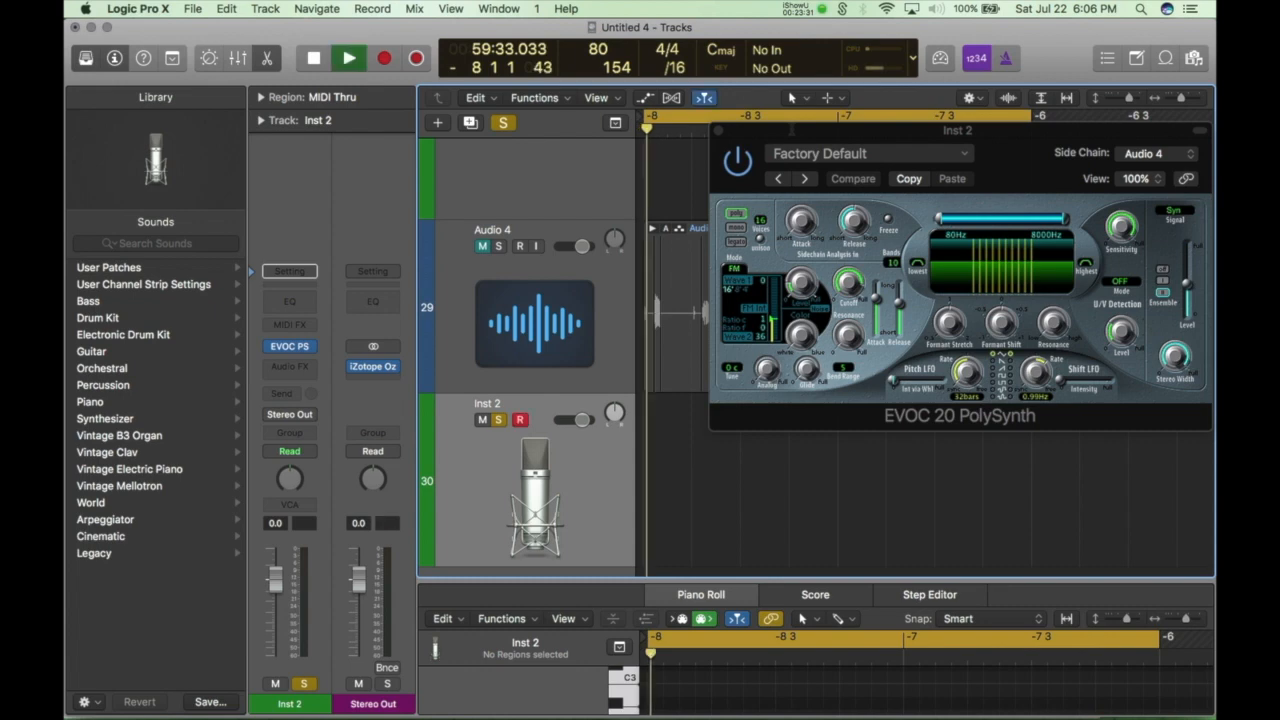
{"action": "key", "text": "s"}
{"action": "key", "text": "o"}
{"action": "key", "text": "a"}
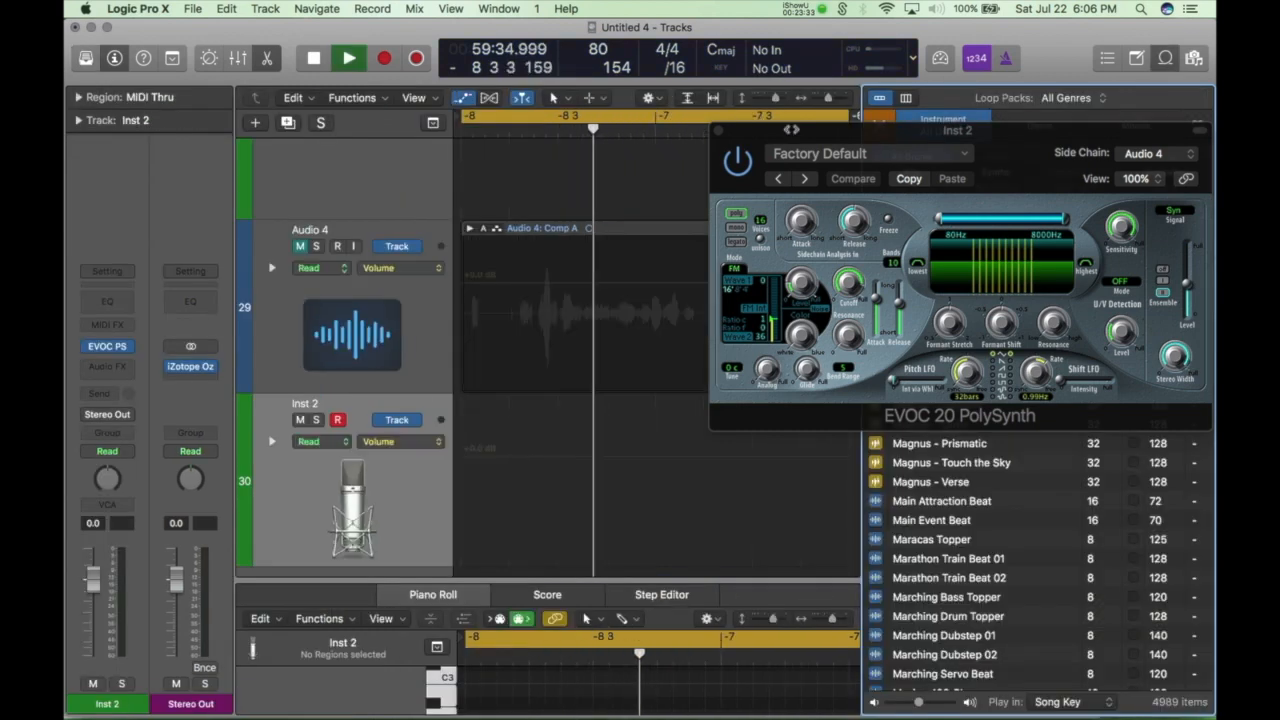
{"action": "key", "text": "ctrl+k"}
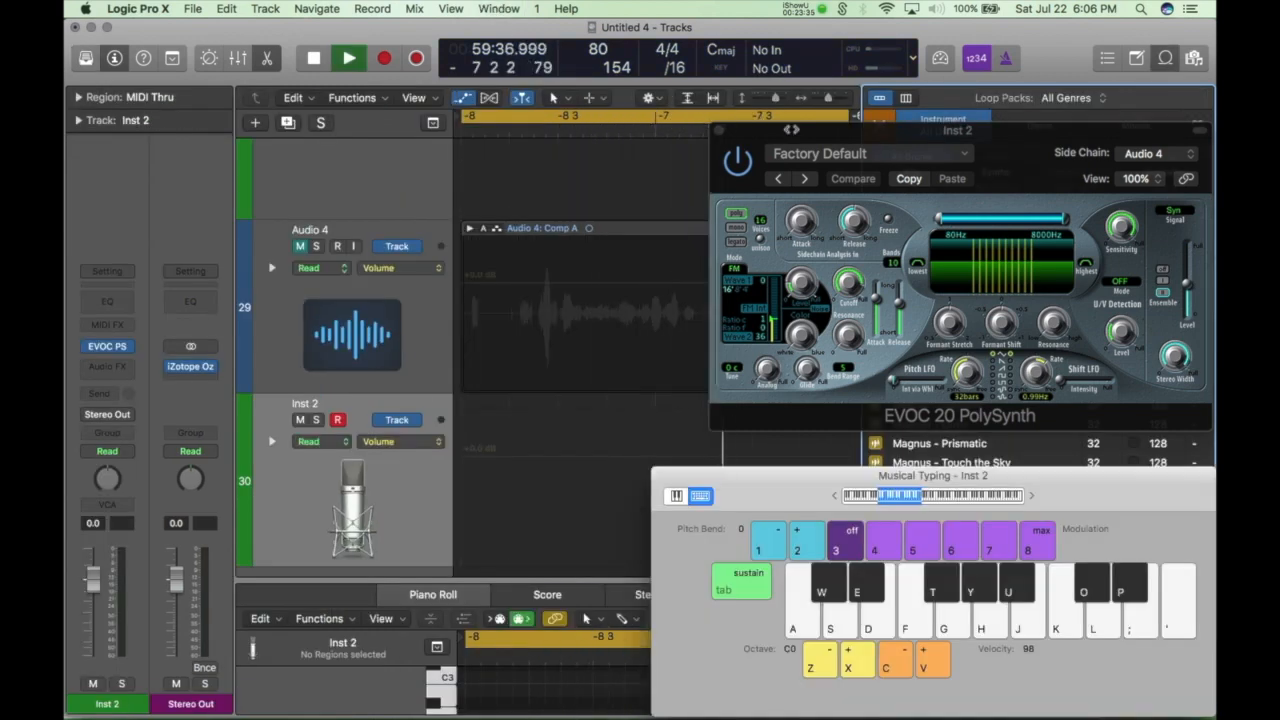
Test the vocoder with the note E, raise the Musical Typing octave to C1, and play repeated F notes.
{"action": "key", "text": "d"}
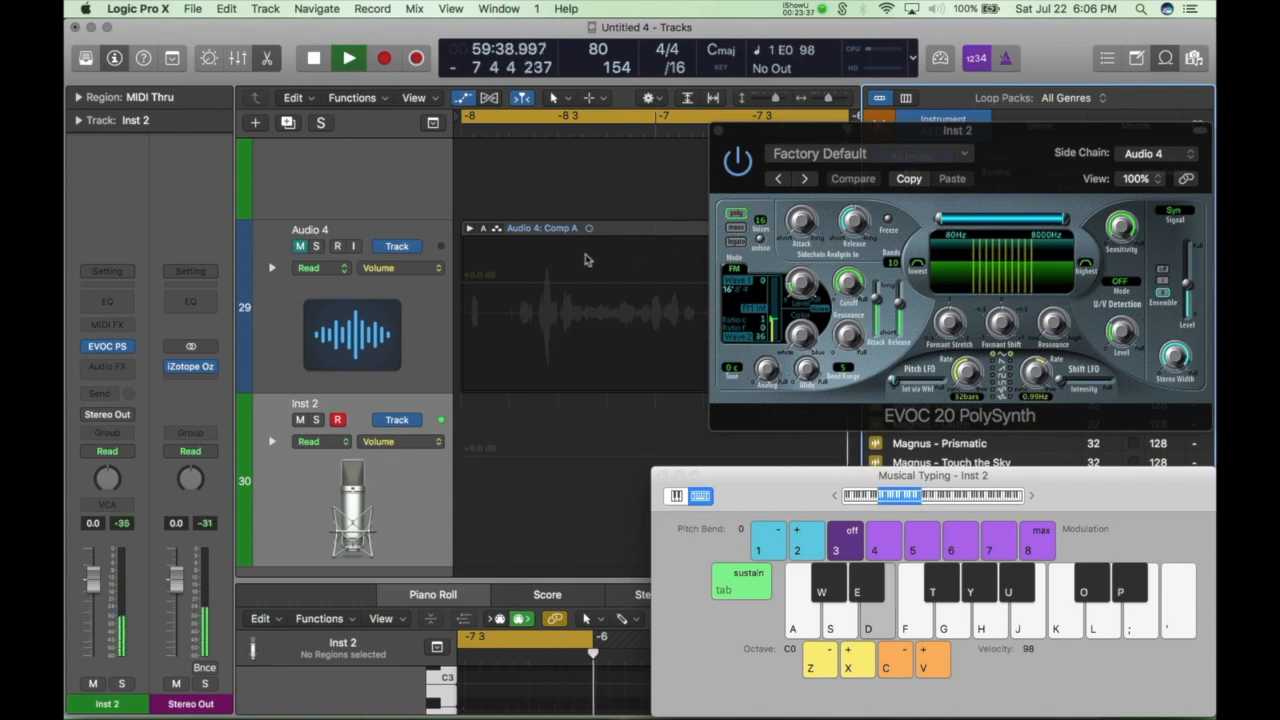
{"action": "key", "text": "x"}
{"action": "key", "text": "f"}
{"action": "key", "text": "f"}
{"action": "key", "text": "f"}
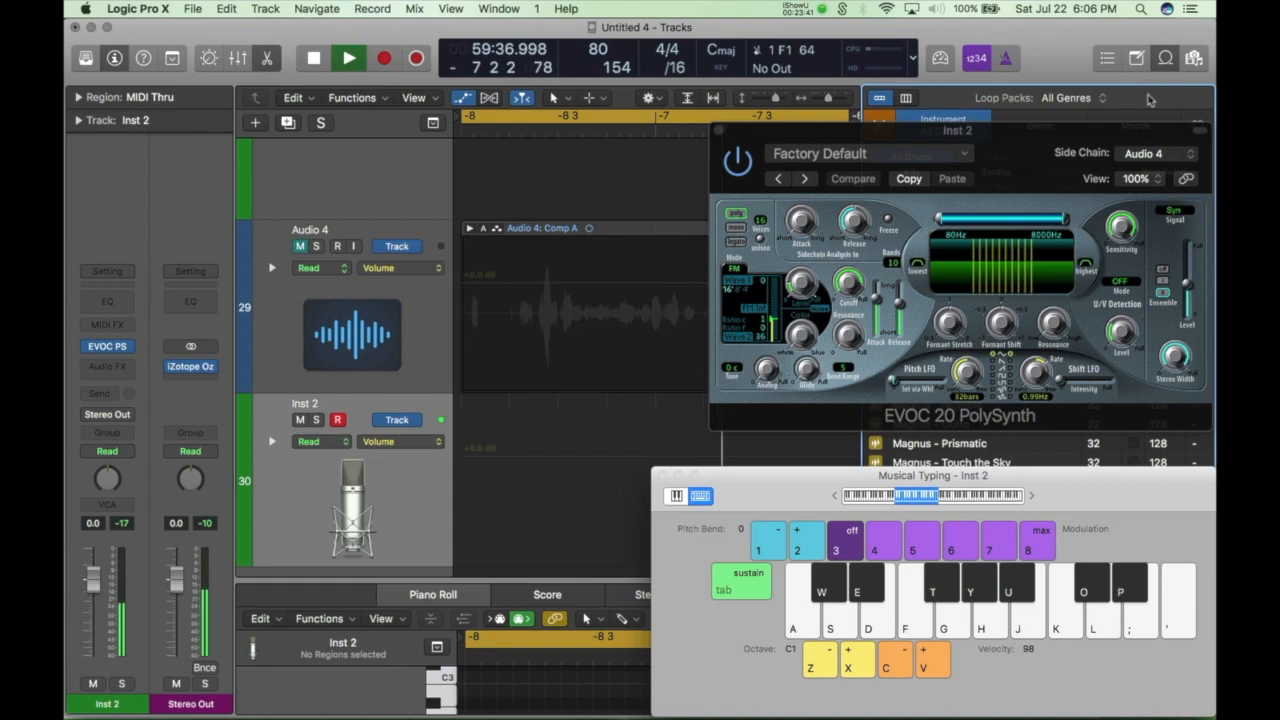
Load the Galactic Warriors preset from the Vintage Vocoder settings and play an F to hear it.
{"action": "left_click", "coordinate": [895, 152]}
{"action": "mouse_move", "coordinate": [818, 455]}
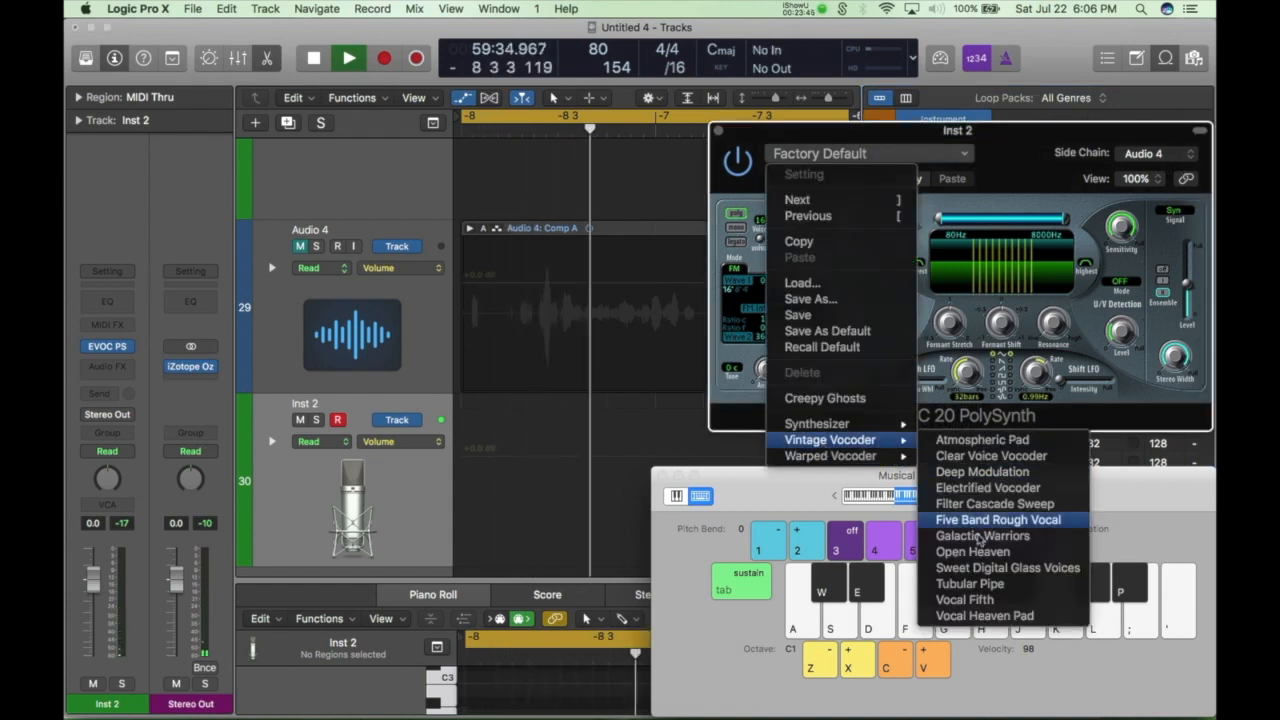
{"action": "left_click", "coordinate": [980, 537]}
{"action": "key", "text": "f"}
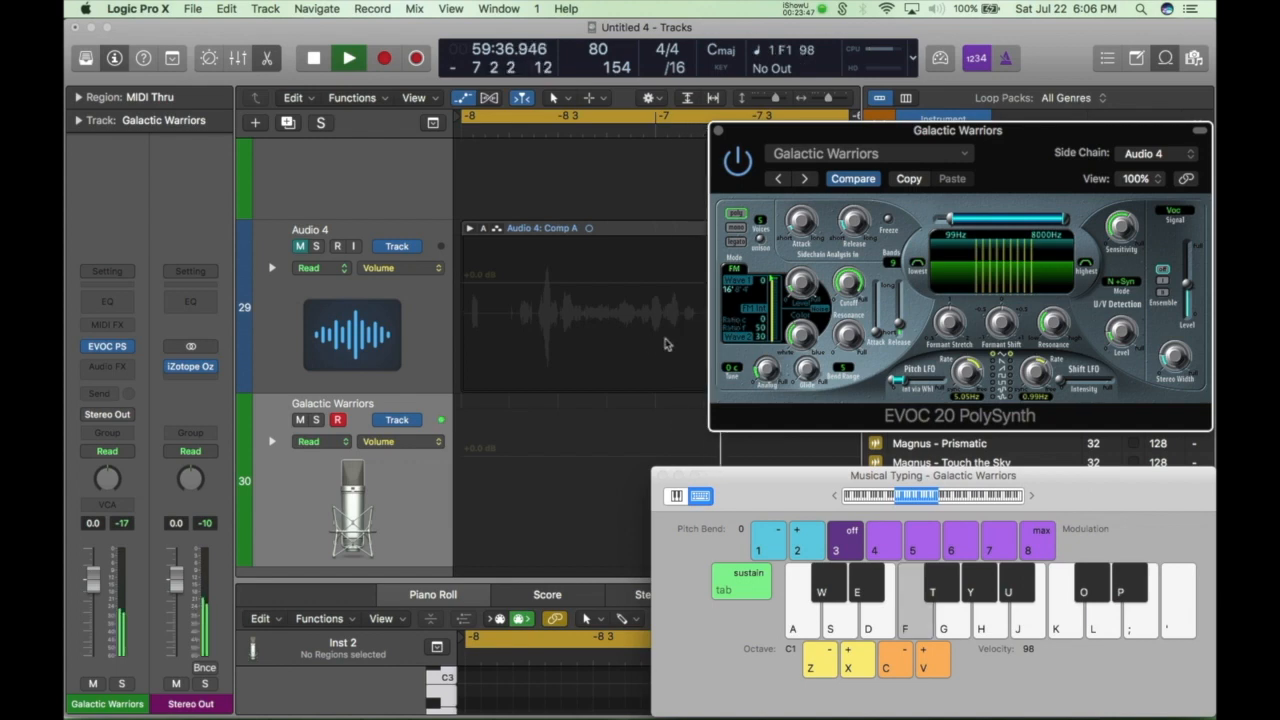
Raise the Musical Typing octave in stages to C5 while playing F notes, and play D, F and A.
{"action": "left_click_drag", "start_coordinate": [764, 477], "coordinate": [701, 494]}
{"action": "key", "text": "x"}
{"action": "key", "text": "f"}
{"action": "key", "text": "f"}
{"action": "key", "text": "x"}
{"action": "key", "text": "f"}
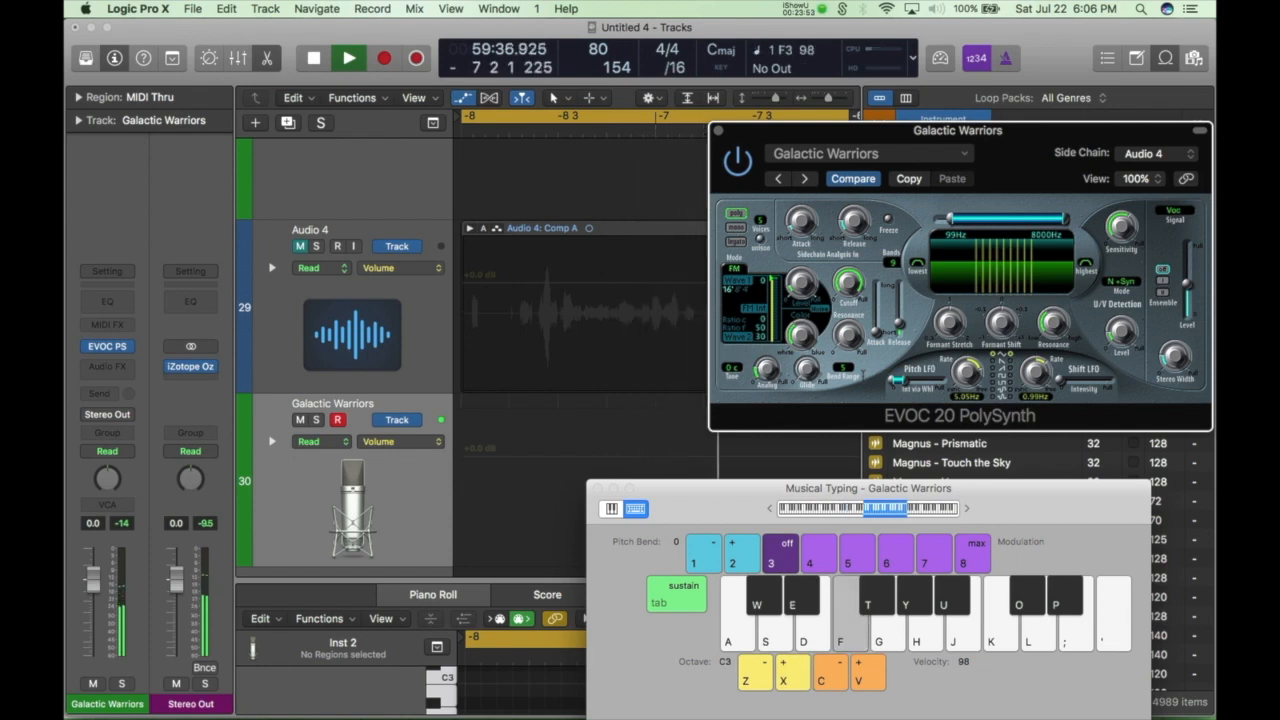
{"action": "key", "text": "x"}
{"action": "key", "text": "f"}
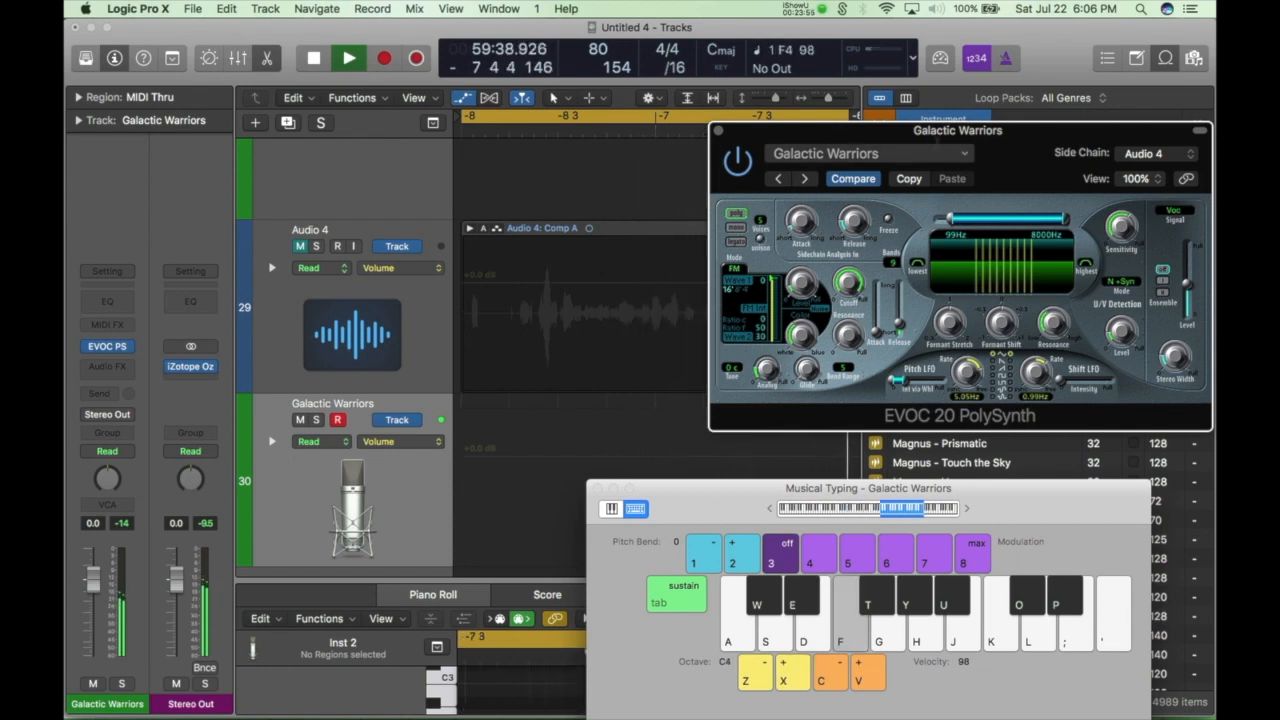
{"action": "key", "text": "x"}
{"action": "key", "text": "f"}
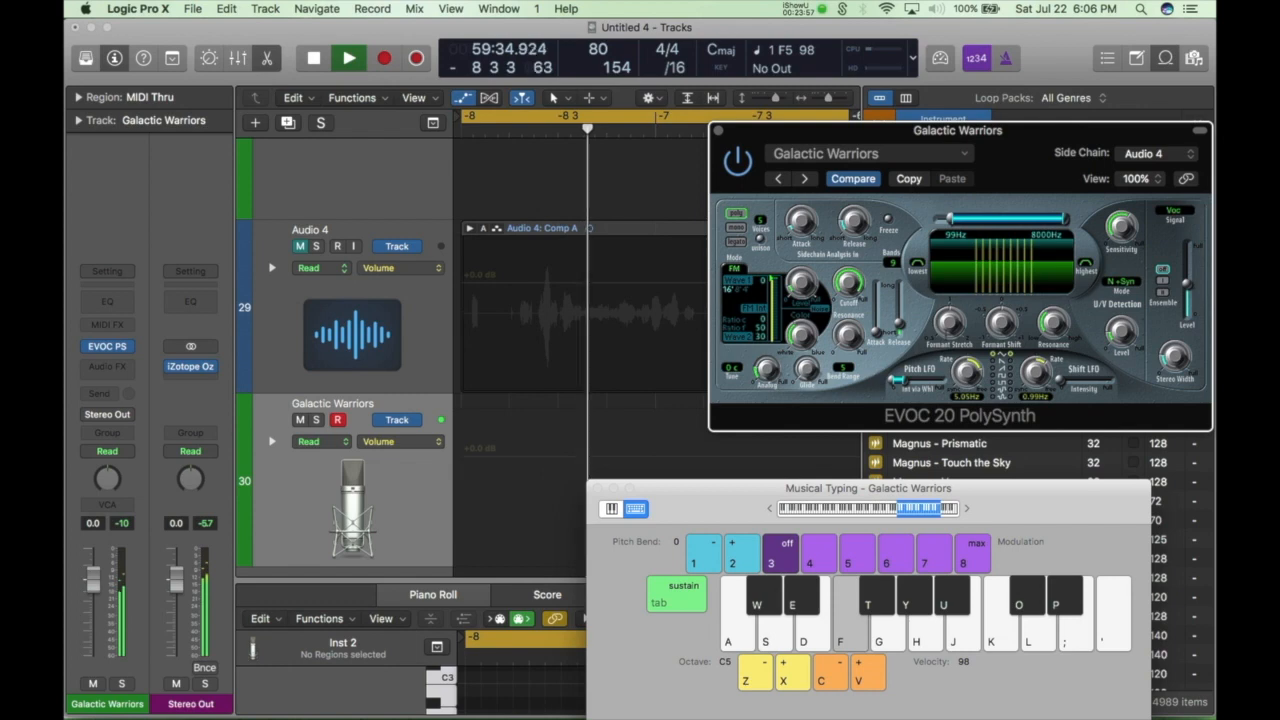
{"action": "key", "text": "s"}
{"action": "key", "text": "f"}
{"action": "key", "text": "h"}
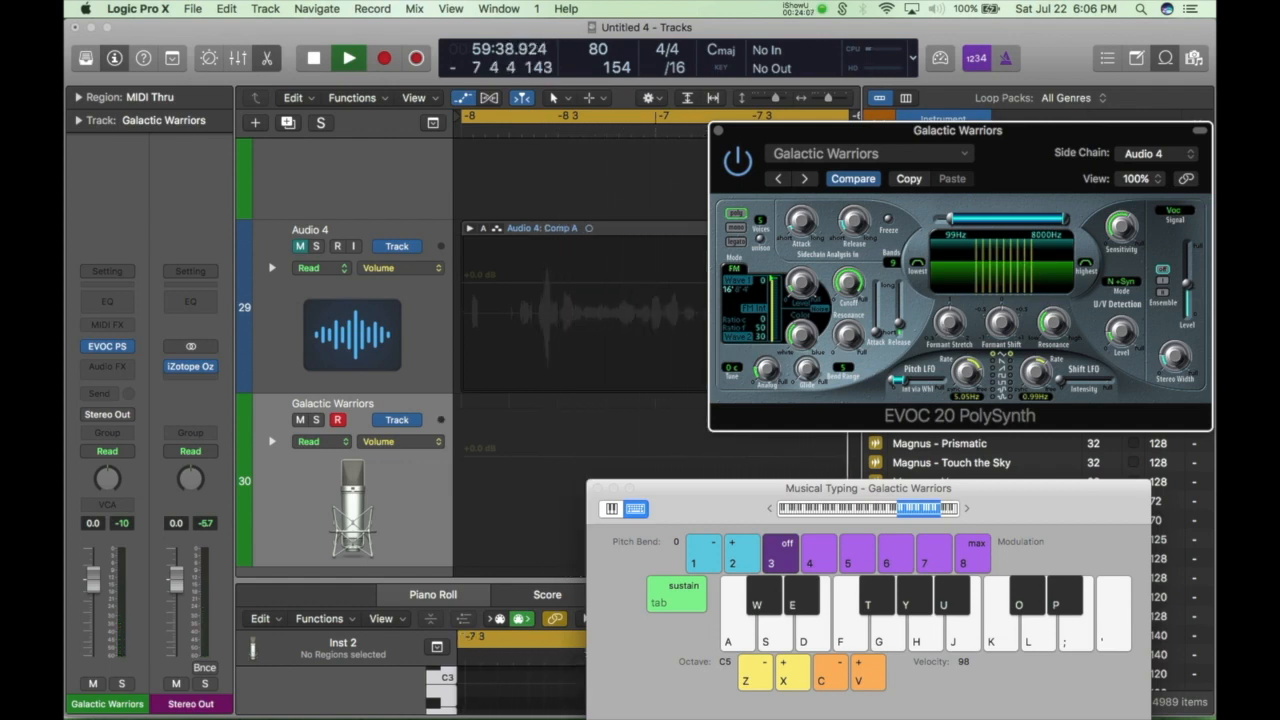
Set the vocoder's Formant Shift to about 0.70 and play D, F and A.
{"action": "left_click_drag", "start_coordinate": [1001, 323], "coordinate": [1001, 341]}
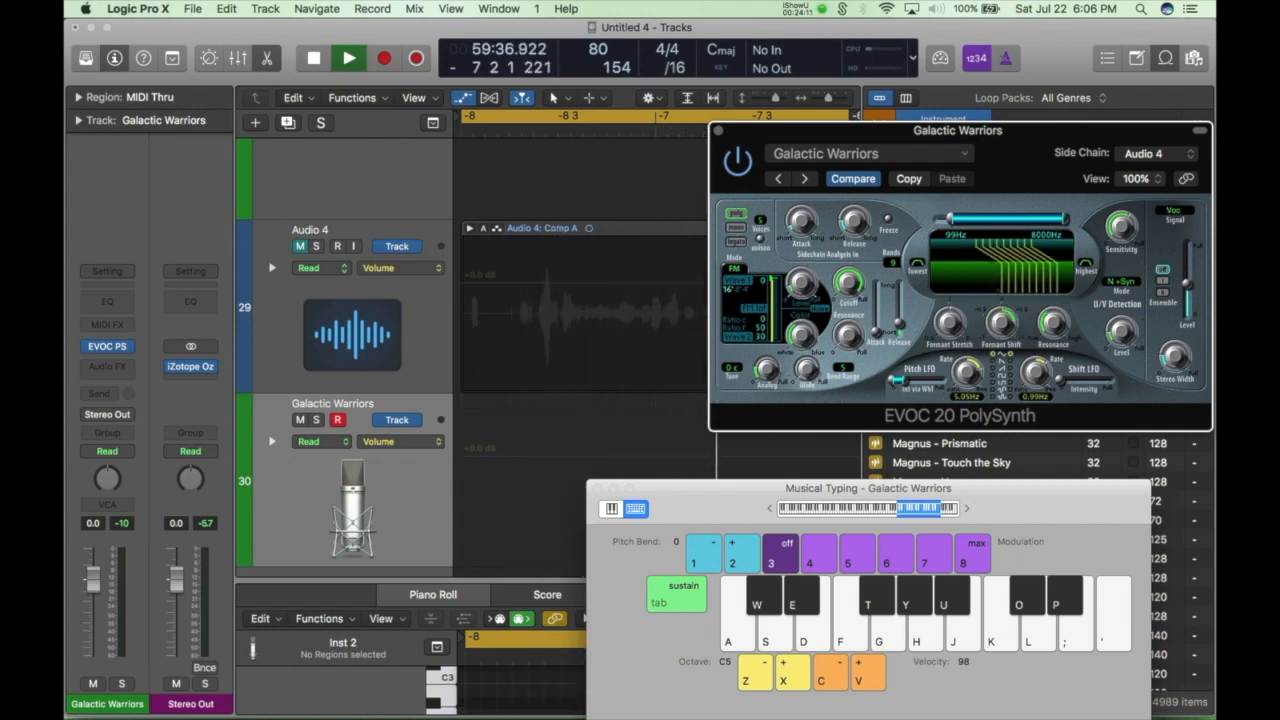
{"action": "left_click_drag", "start_coordinate": [1001, 323], "coordinate": [1001, 357]}
{"action": "left_click_drag", "start_coordinate": [997, 426], "coordinate": [999, 241]}
{"action": "key", "text": "s"}
{"action": "key", "text": "f"}
{"action": "key", "text": "h"}
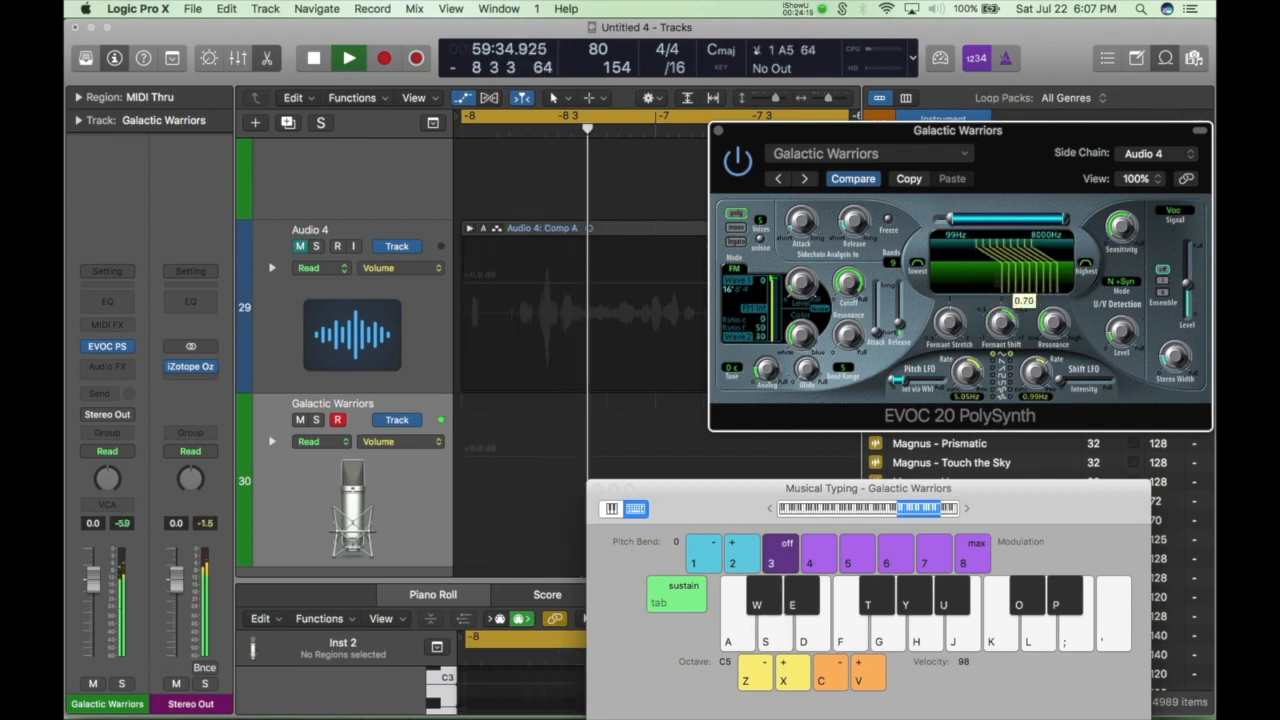
Increase the Formant Stretch and bring the Formant Shift back towards its centre while playing D, F and A.
{"action": "left_click_drag", "start_coordinate": [949, 323], "coordinate": [949, 284]}
{"action": "left_click_drag", "start_coordinate": [1001, 323], "coordinate": [1001, 275]}
{"action": "key", "text": "s"}
{"action": "key", "text": "f"}
{"action": "key", "text": "h"}
{"action": "mouse_move", "coordinate": [1001, 321]}
{"action": "left_mouse_down"}
{"action": "mouse_move", "coordinate": [1001, 292]}
{"action": "mouse_move", "coordinate": [1001, 310]}
{"action": "left_mouse_up"}
{"action": "key", "text": "s"}
{"action": "key", "text": "f"}
{"action": "key", "text": "h"}
Audition the stretched formant sound with repeated D, F and A notes, followed by D, C and B.
{"action": "key", "text": "s"}
{"action": "key", "text": "f"}
{"action": "key", "text": "h"}
{"action": "key", "text": "s"}
{"action": "key", "text": "f"}
{"action": "key", "text": "h"}
{"action": "key", "text": "s"}
{"action": "key", "text": "k"}
{"action": "key", "text": "k"}
{"action": "key", "text": "j"}
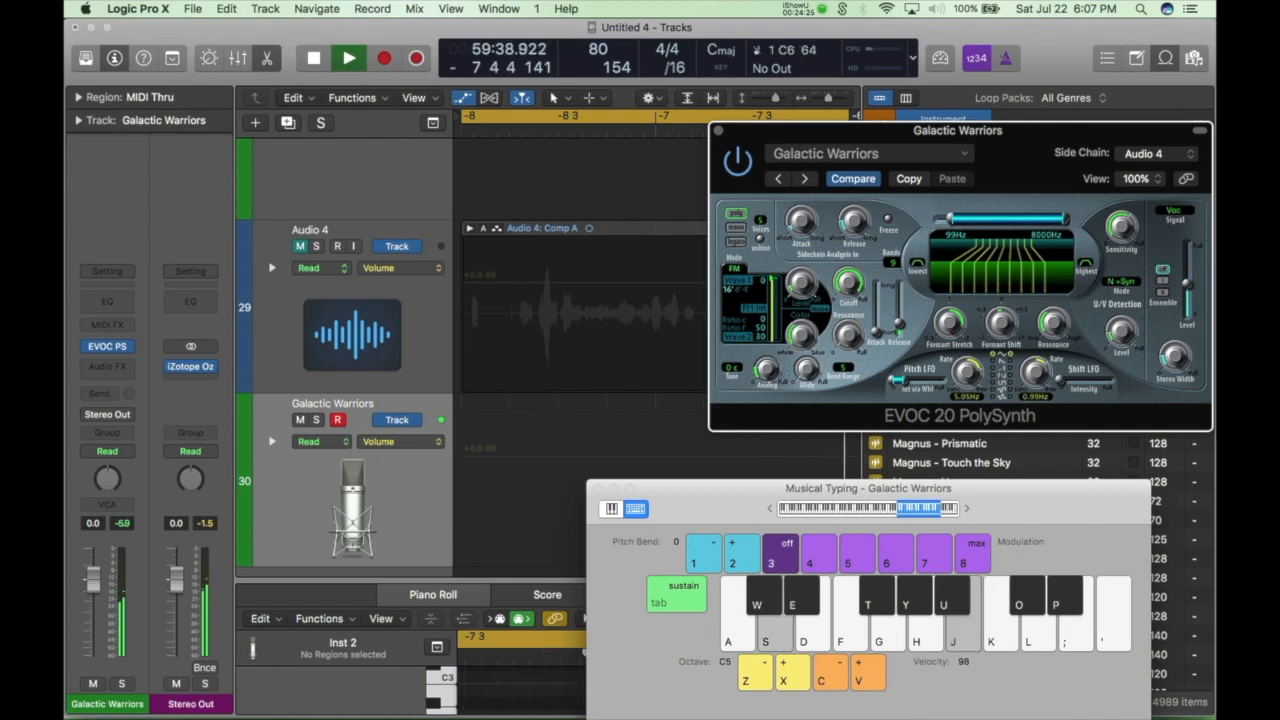
Lower the Formant Shift to about -0.62 while playing combinations of D, F and A.
{"action": "left_click_drag", "start_coordinate": [1001, 321], "coordinate": [1001, 340]}
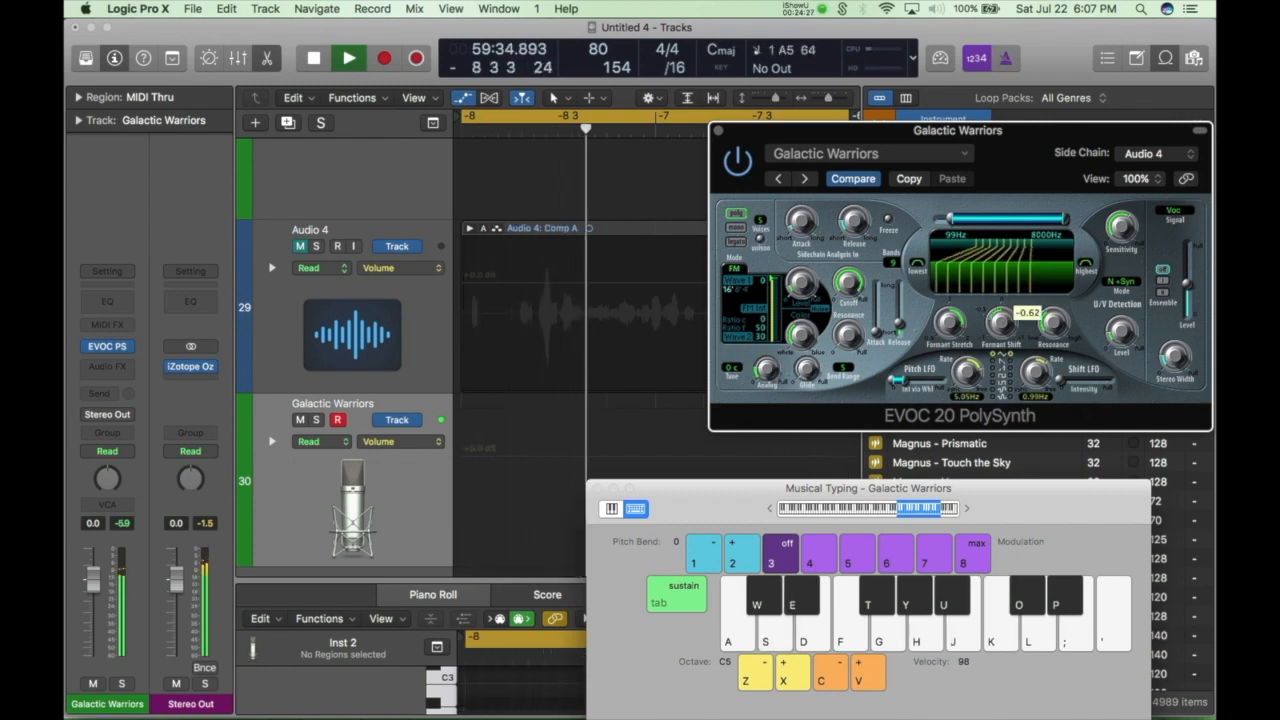
{"action": "key", "text": "f"}
{"action": "key", "text": "h"}
{"action": "key", "text": "f"}
{"action": "key", "text": "h"}
{"action": "key", "text": "s"}
{"action": "key", "text": "f"}
{"action": "key", "text": "s"}
{"action": "key", "text": "f"}
{"action": "key", "text": "s"}
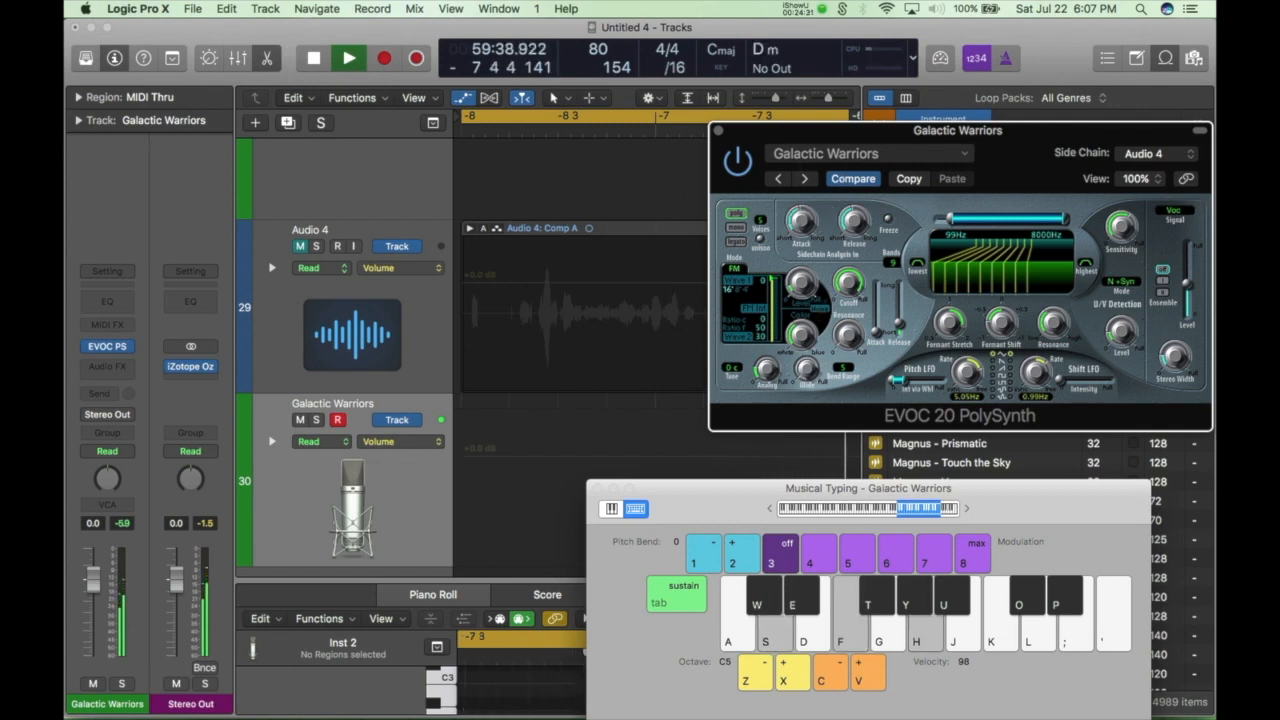
Set the formant Resonance to 1.00 while playing D, F and A.
{"action": "left_click_drag", "start_coordinate": [850, 333], "coordinate": [852, 331]}
{"action": "key", "text": "f"}
{"action": "key", "text": "h"}
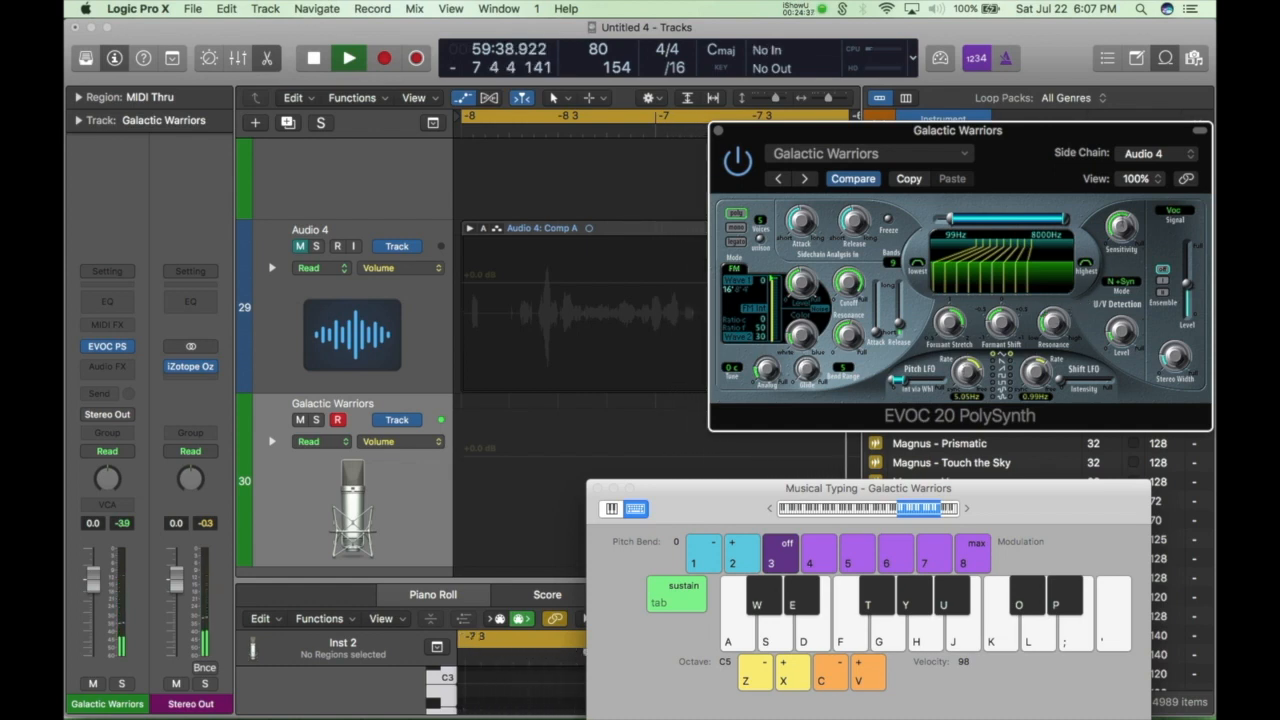
{"action": "key", "text": "f"}
{"action": "key", "text": "s"}
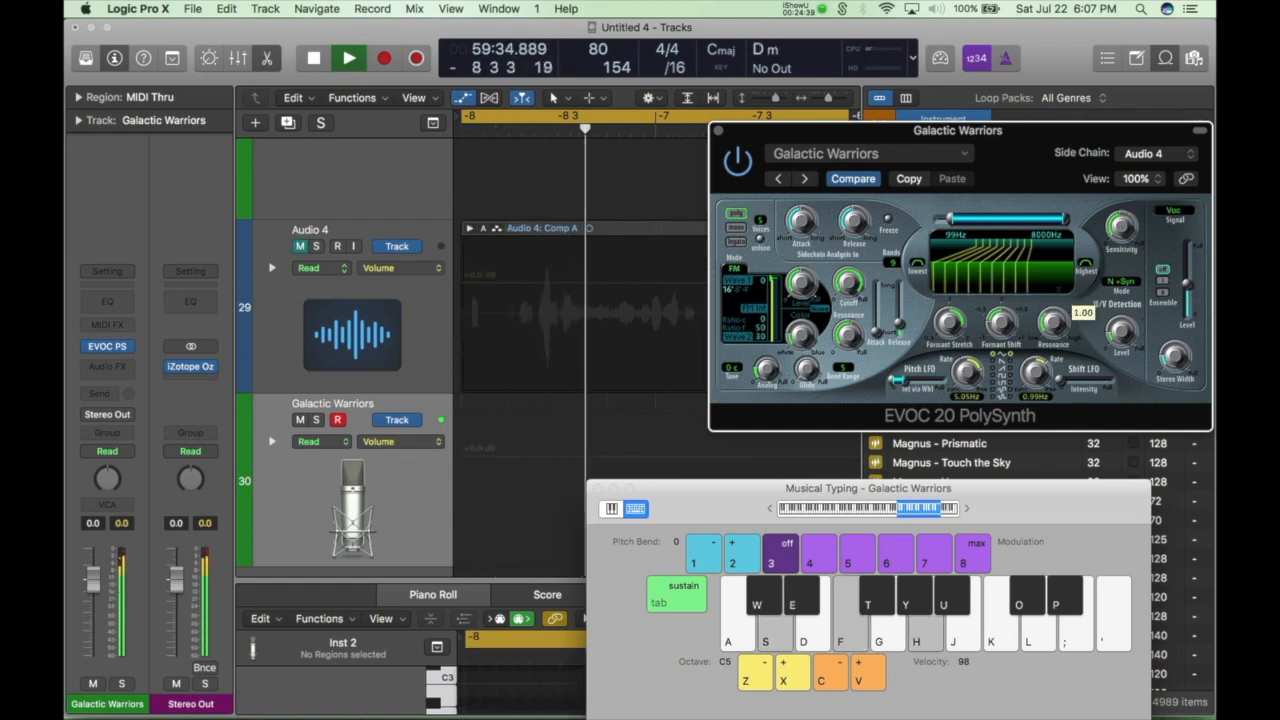
Sweep the Formant Shift through about 0.32 while playing D, F and A over the looping vocal.
{"action": "key", "text": "f"}
{"action": "key", "text": "s"}
{"action": "key", "text": "f"}
{"action": "key", "text": "h"}
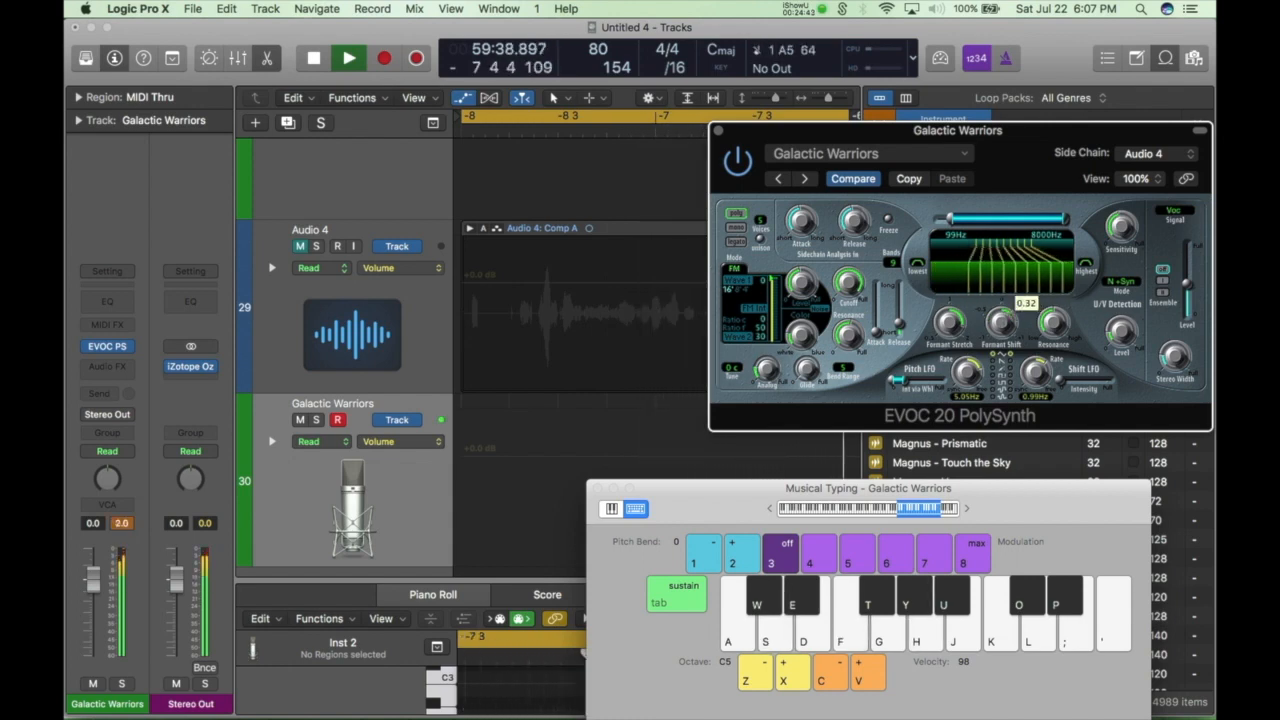
{"action": "key", "text": "f"}
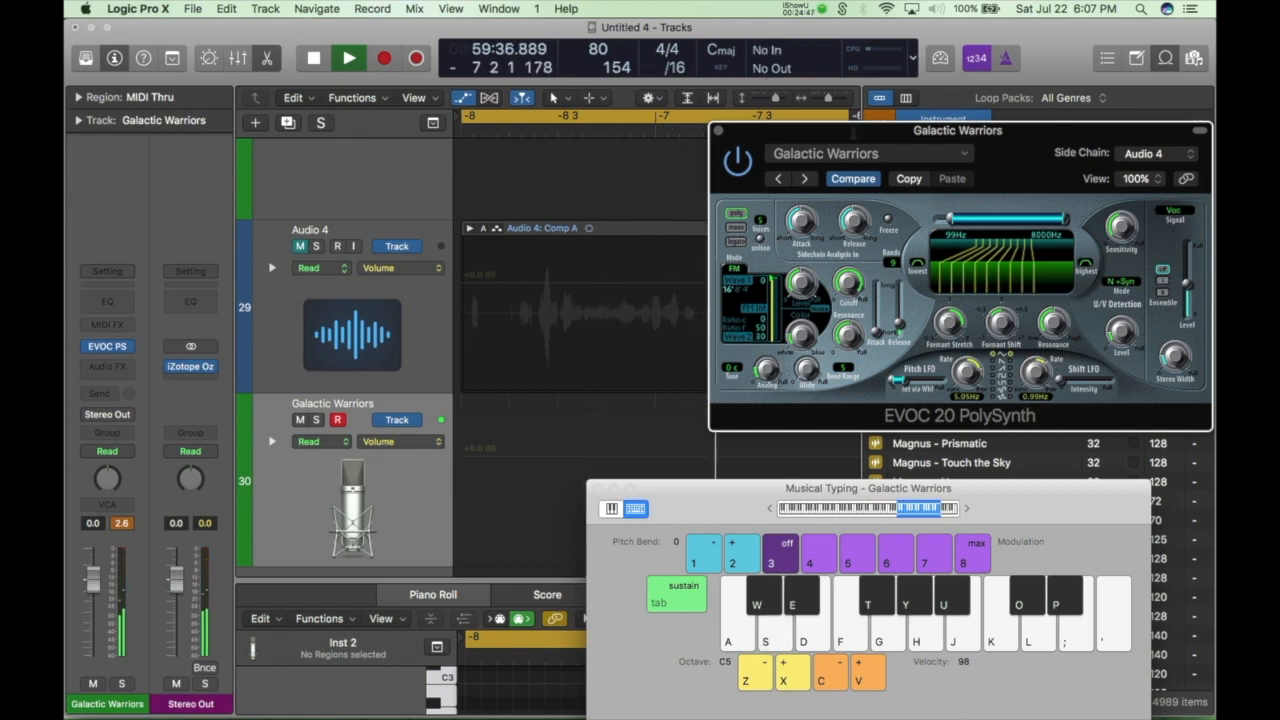
Close the EVOC 20 PolySynth window and stop playback.
{"action": "left_click", "coordinate": [718, 130]}
{"action": "key", "text": "space"}
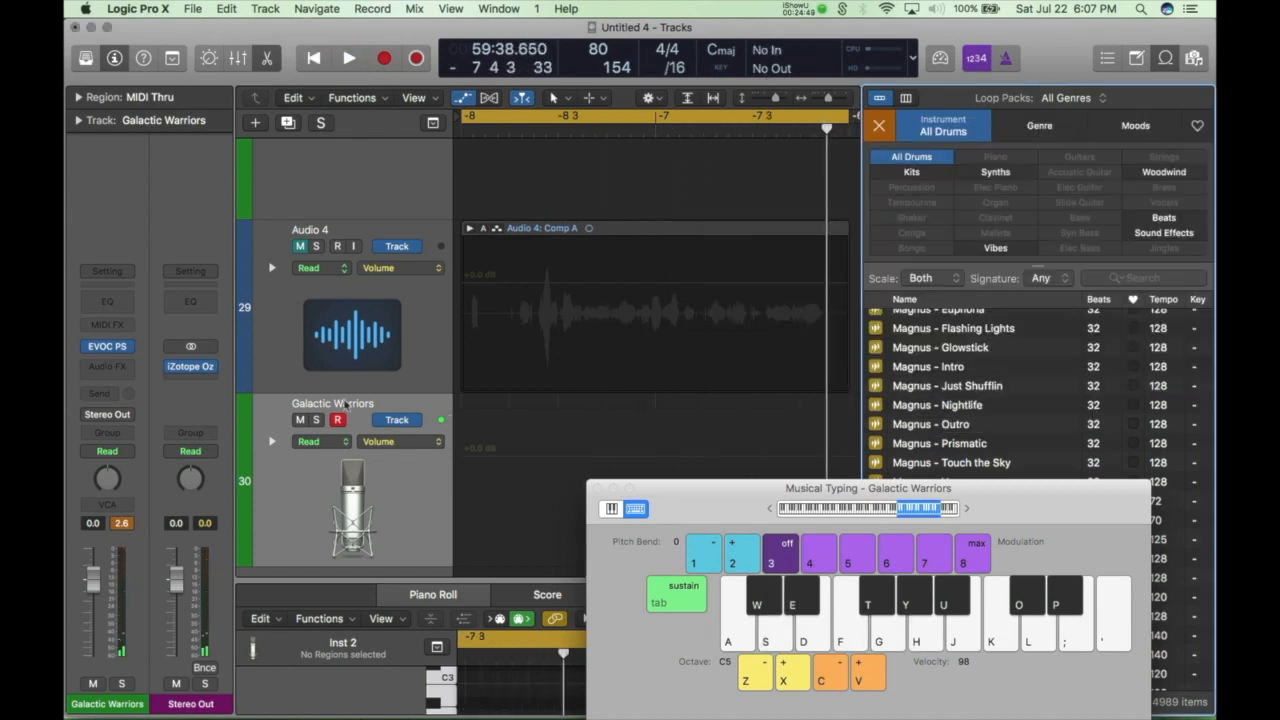
{"action": "mouse_move", "coordinate": [119, 354]}
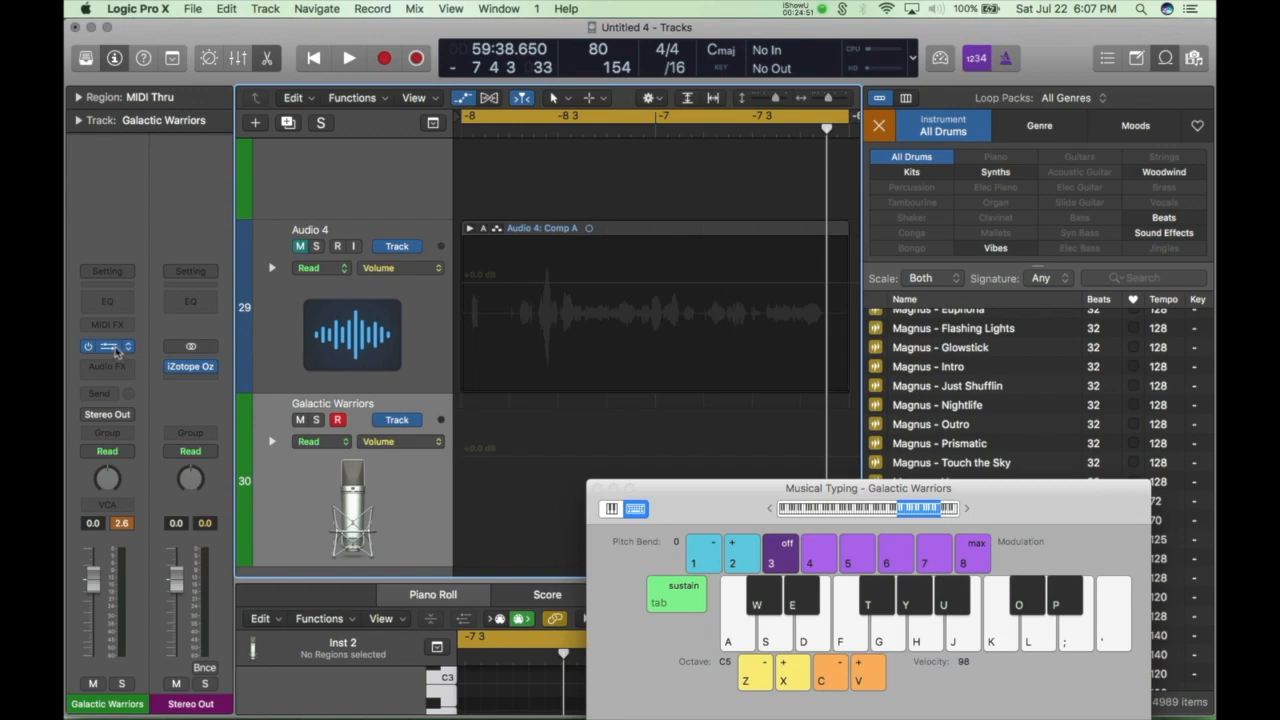
Replace the Galactic Warriors track's vocoder instrument with a stereo Sculpture (Modeling Synth).
{"action": "left_click", "coordinate": [129, 347]}
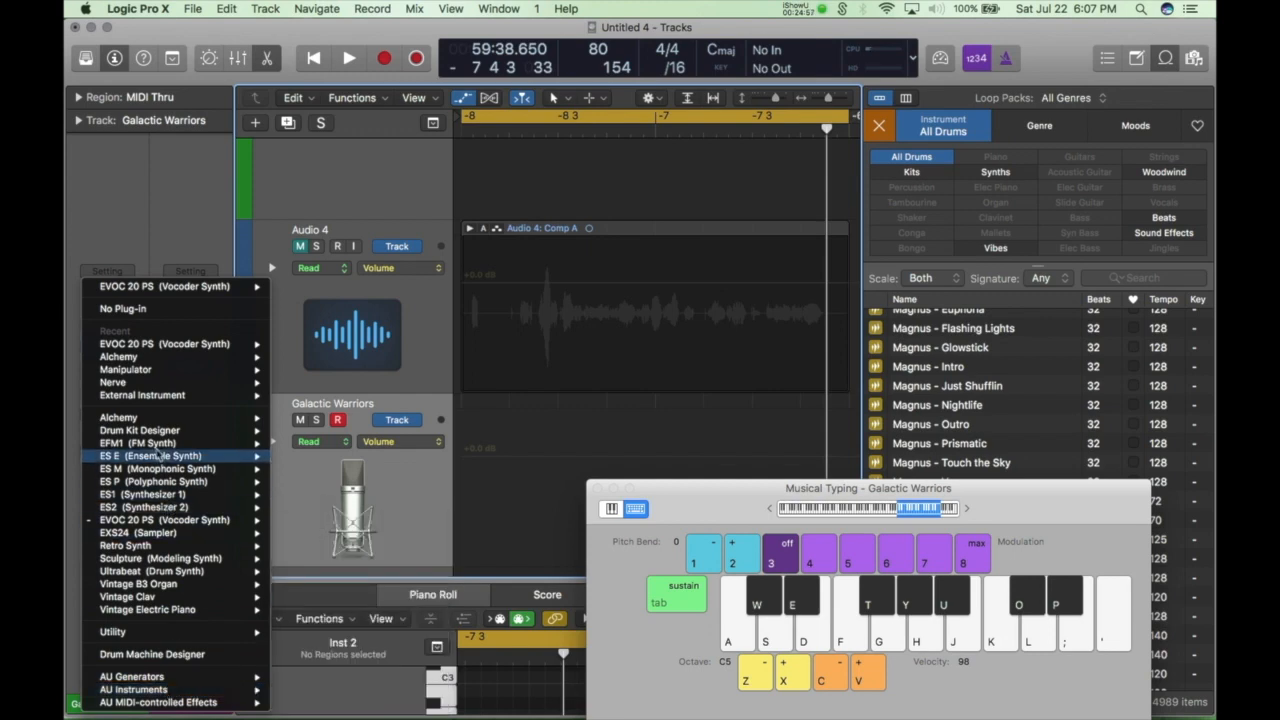
{"action": "mouse_move", "coordinate": [158, 566]}
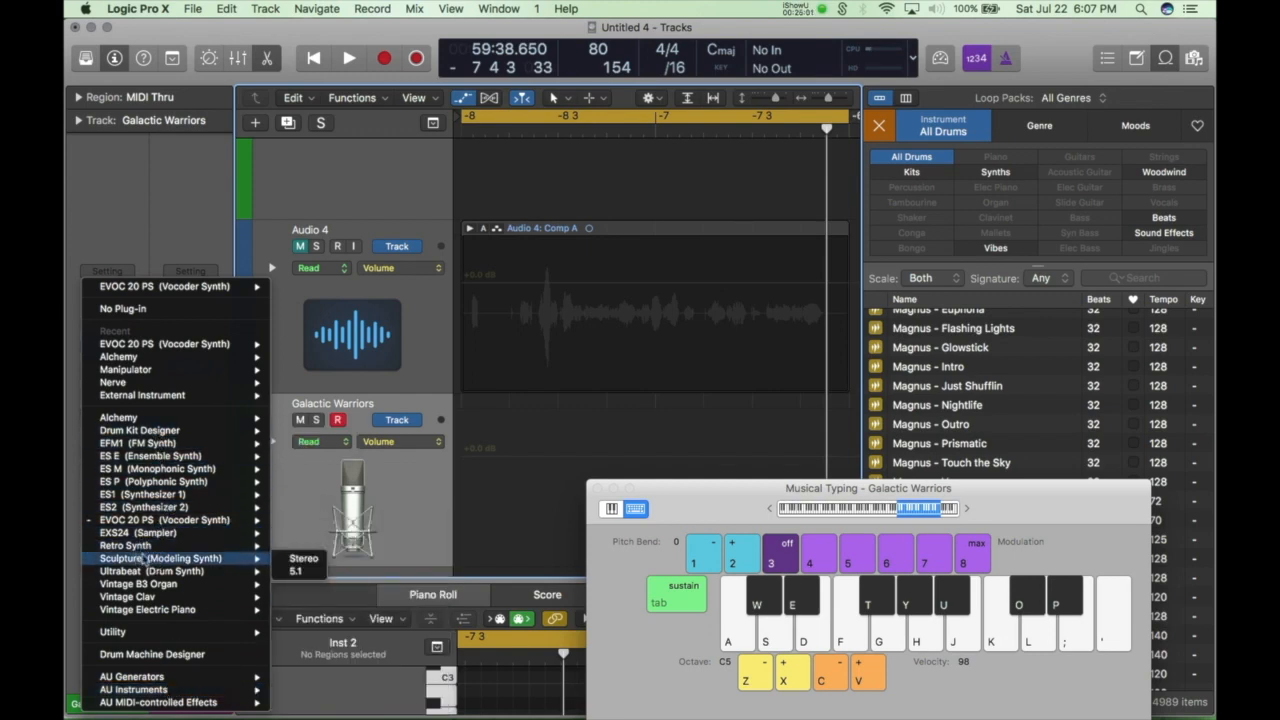
{"action": "left_click", "coordinate": [285, 561]}
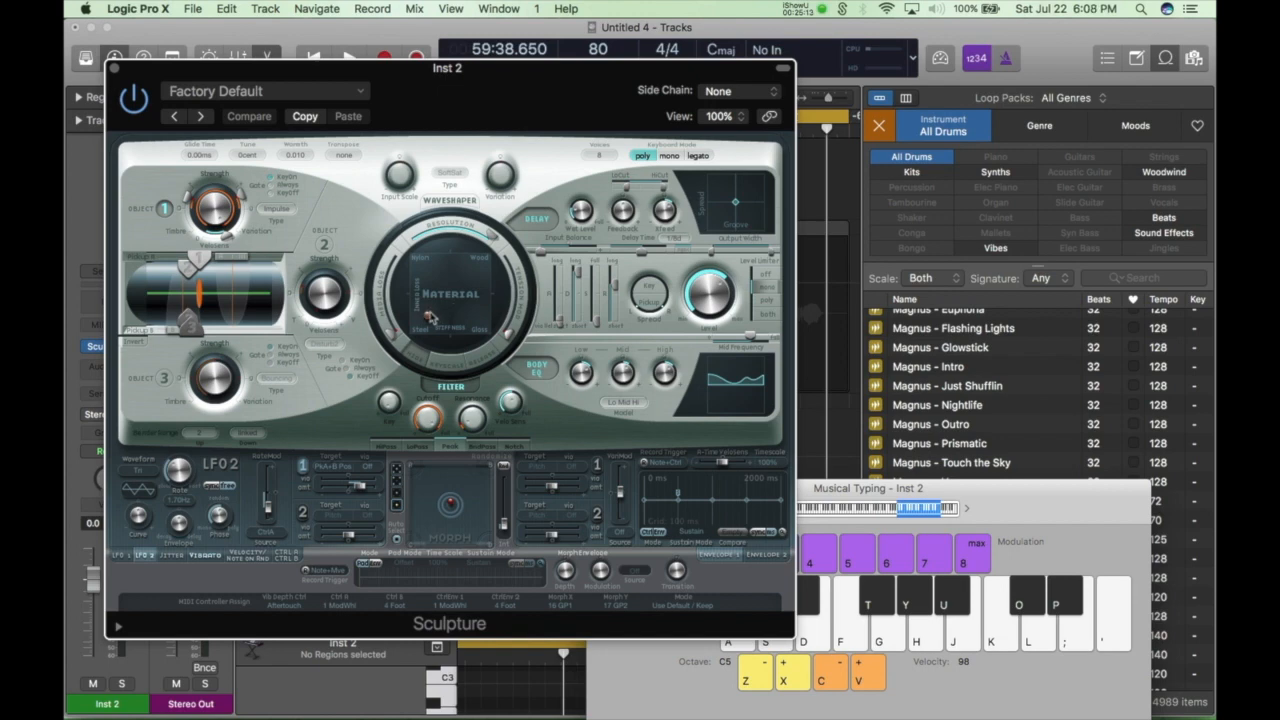
Move Sculpture's material point to the Wood corner and audition the string with repeated E notes.
{"action": "left_click_drag", "start_coordinate": [437, 313], "coordinate": [484, 262]}
{"action": "key", "text": "d"}
{"action": "key", "text": "d"}
{"action": "key", "text": "d"}
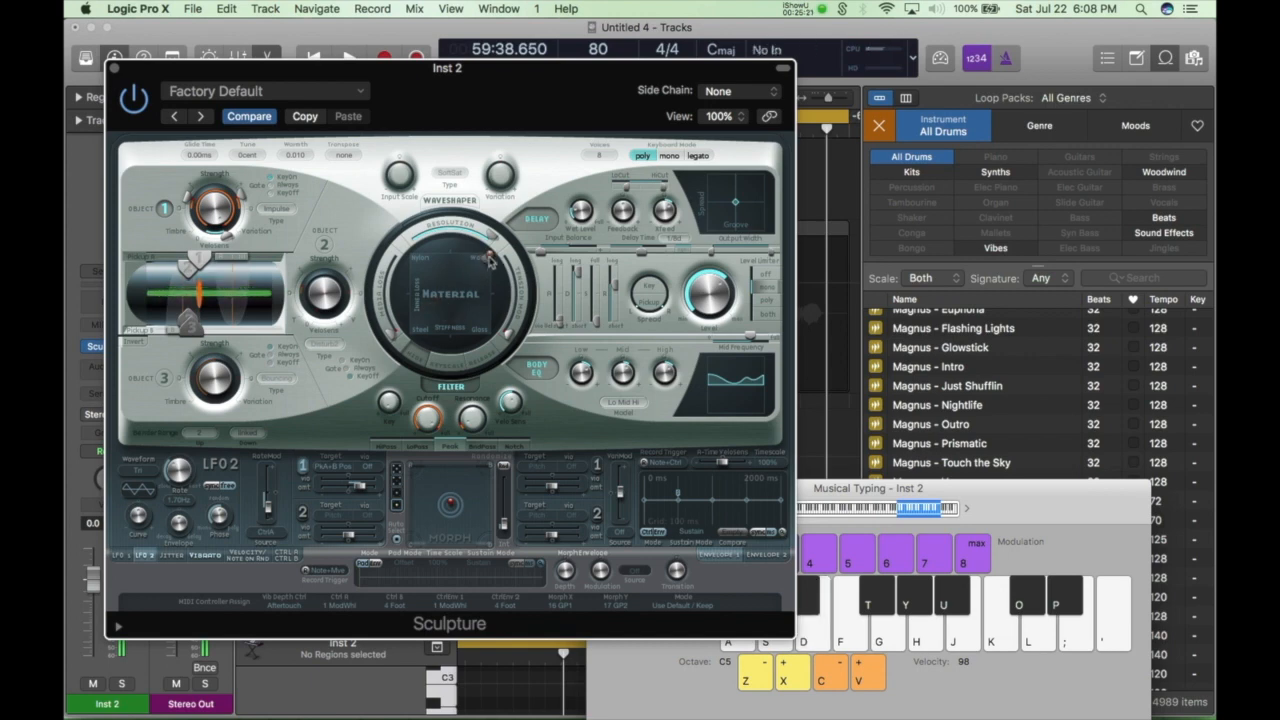
Move the material point to the Inner Loss edge between Nylon and Steel and audition it with repeated E notes.
{"action": "left_click_drag", "start_coordinate": [489, 259], "coordinate": [408, 293]}
{"action": "key", "text": "d"}
{"action": "key", "text": "d"}
{"action": "key", "text": "d"}
Move the material point near the Steel corner, lower the typing keyboard's octave to C4, and play repeated E notes.
{"action": "left_click_drag", "start_coordinate": [402, 343], "coordinate": [421, 320]}
{"action": "key", "text": "z"}
{"action": "key", "text": "d"}
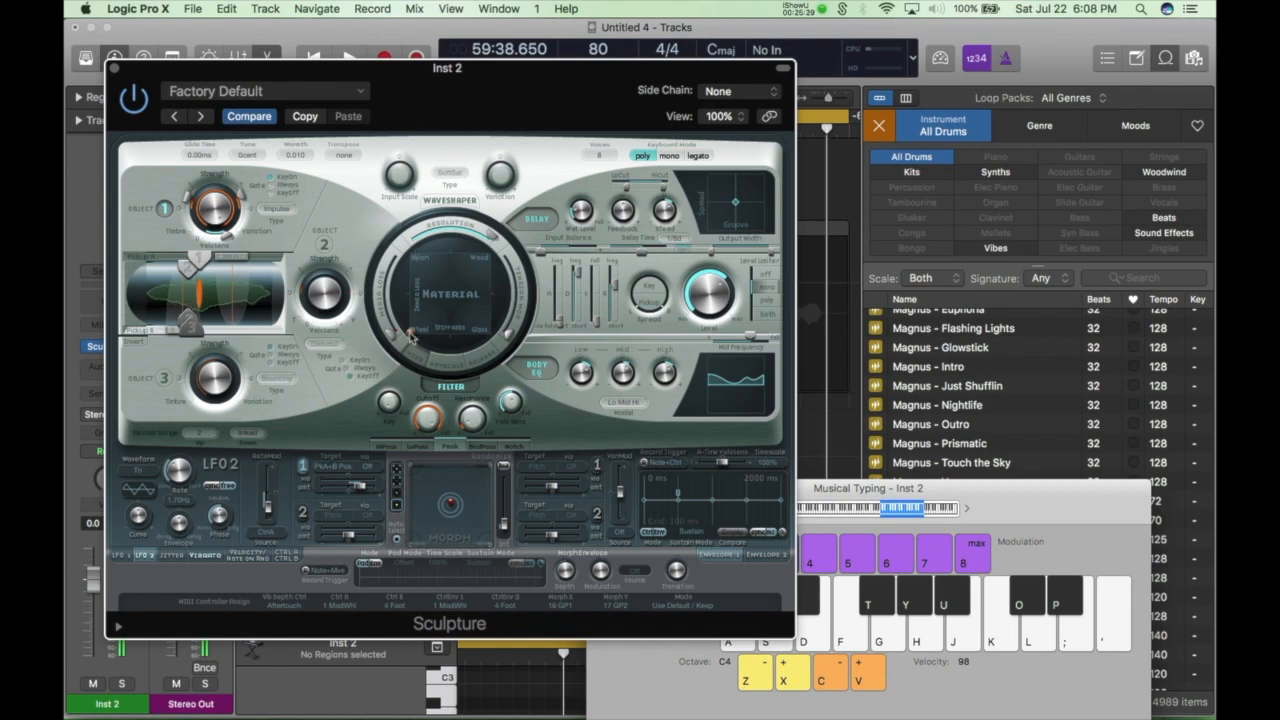
{"action": "key", "text": "d"}
{"action": "key", "text": "d"}
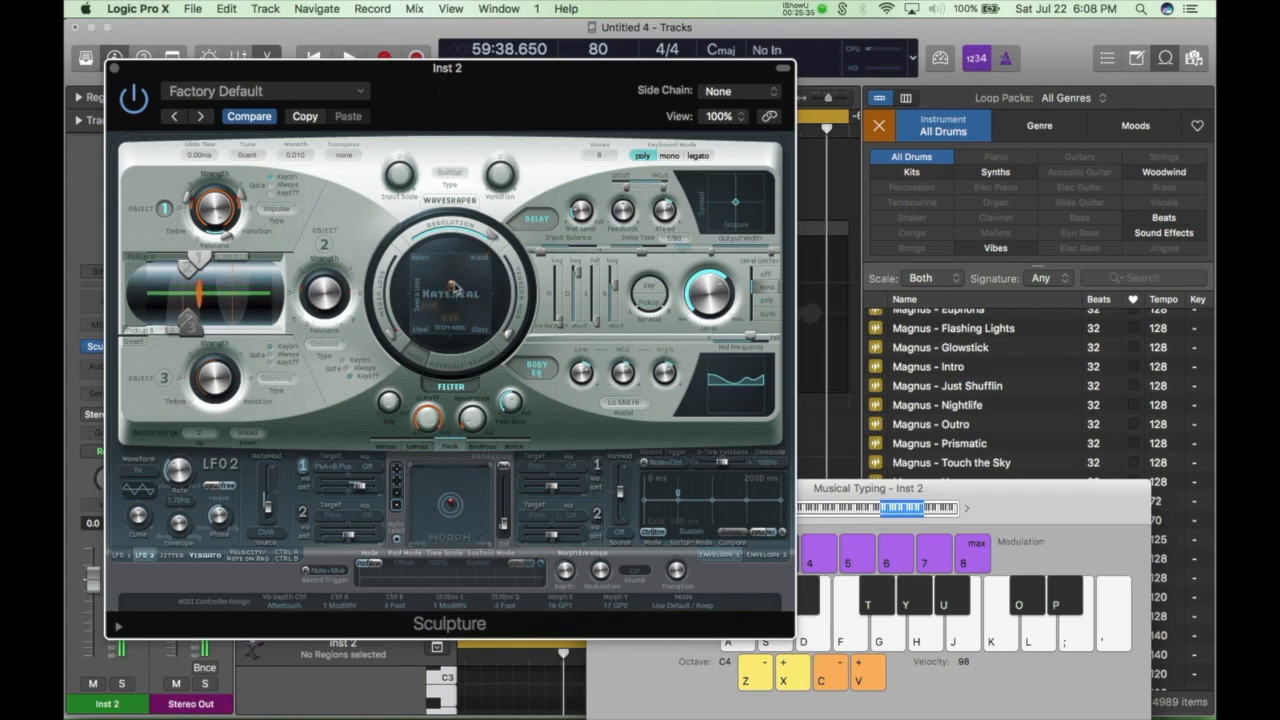
Sweep the material point through the middle of the material pad while playing E notes.
{"action": "key", "text": "d"}
{"action": "left_click_drag", "start_coordinate": [433, 312], "coordinate": [470, 316]}
{"action": "key", "text": "d"}
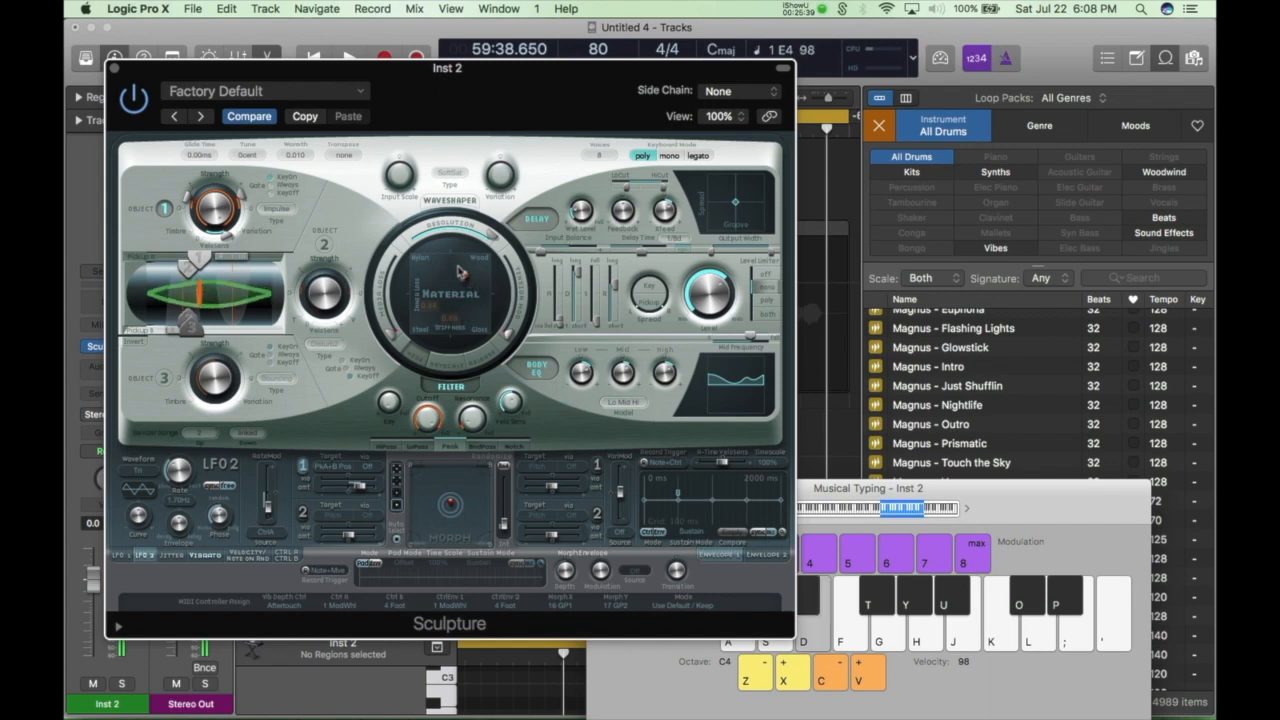
{"action": "left_click_drag", "start_coordinate": [459, 272], "coordinate": [437, 298]}
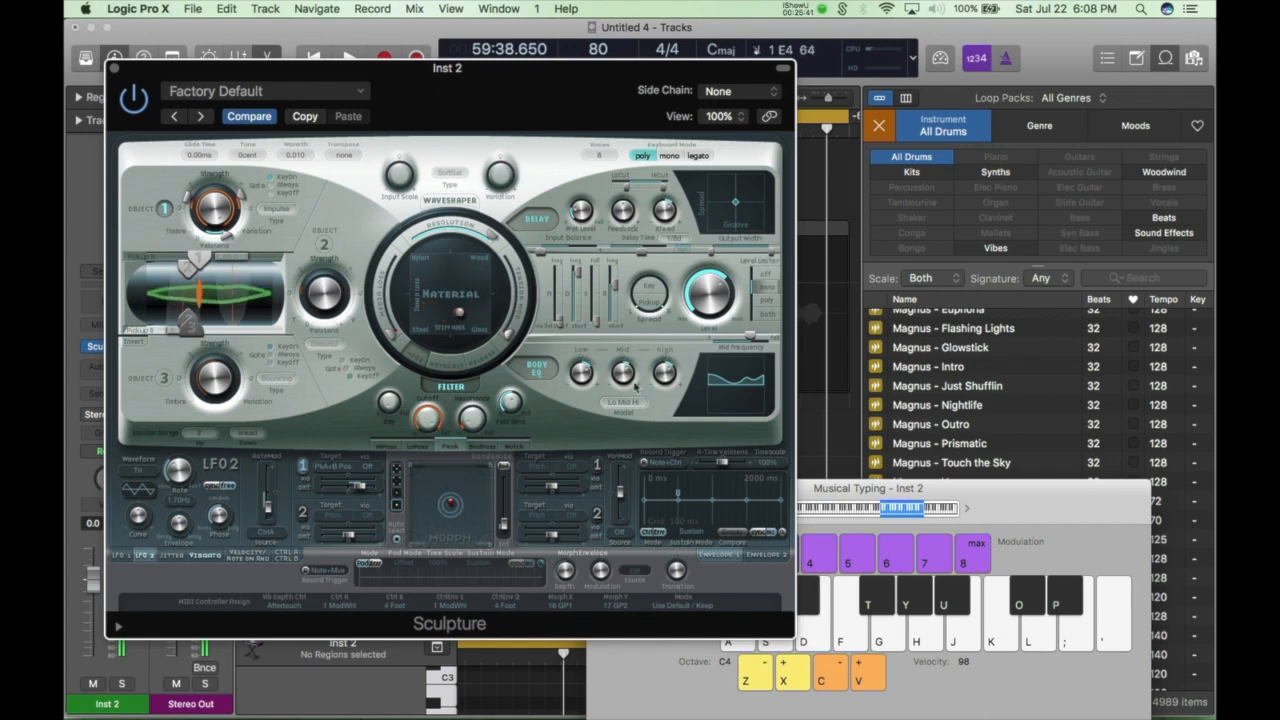
Lower the typing keyboard's octave to C3, play E while reducing the Body EQ Low gain, and reset that gain.
{"action": "key", "text": "z"}
{"action": "key", "text": "d"}
{"action": "left_click_drag", "start_coordinate": [580, 376], "coordinate": [581, 418]}
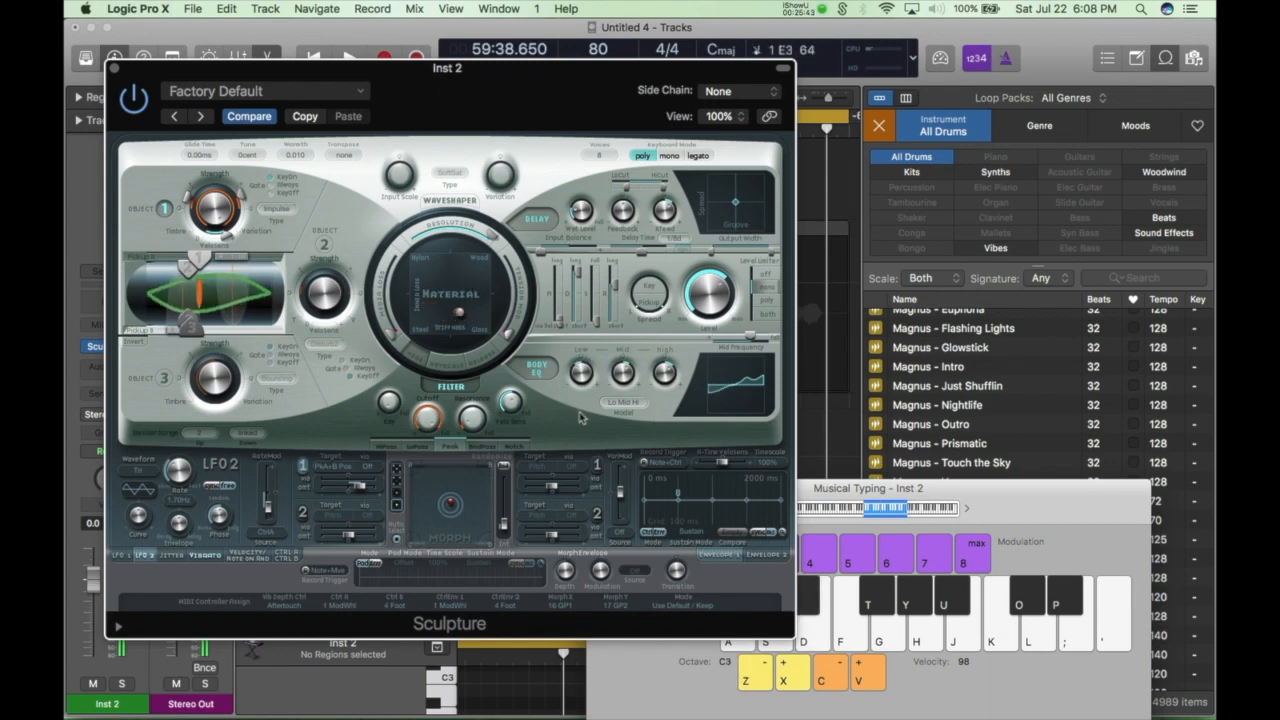
{"action": "left_click", "coordinate": [592, 375], "text": "alt"}
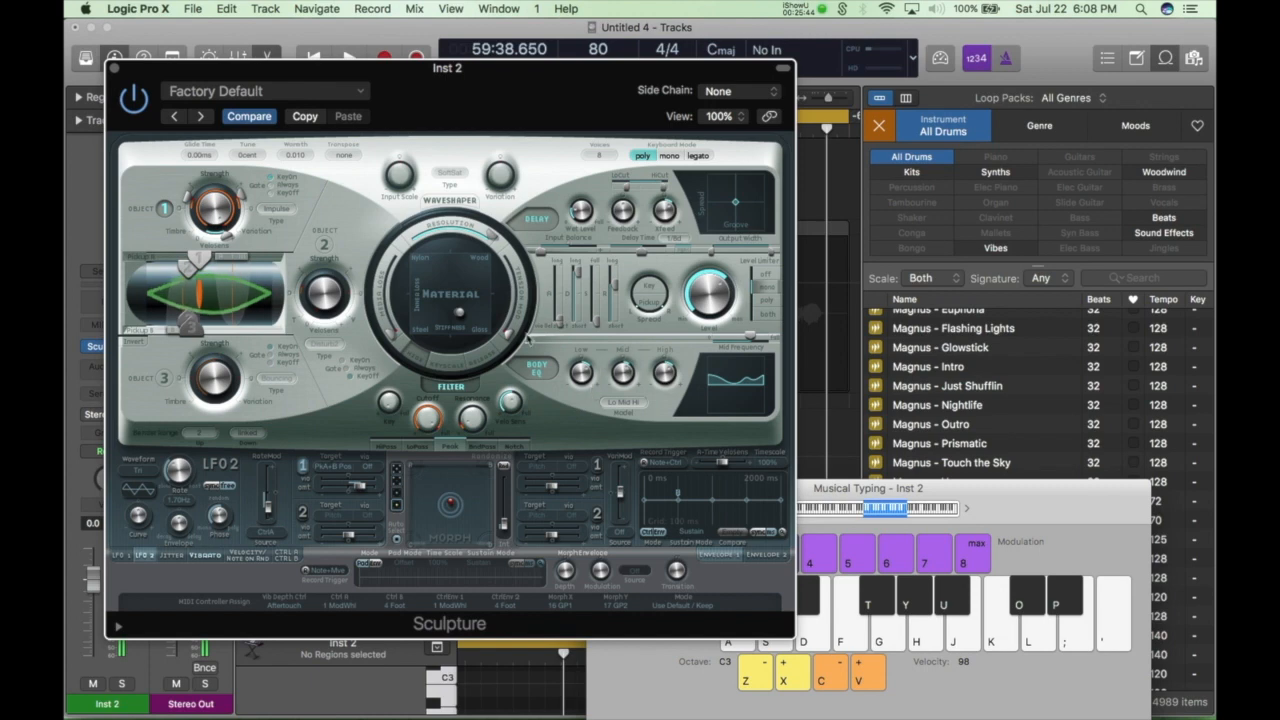
Load the Skin Drum preset from Sculpture's Modeled Percussion category.
{"action": "left_click", "coordinate": [215, 91]}
{"action": "mouse_move", "coordinate": [275, 442]}
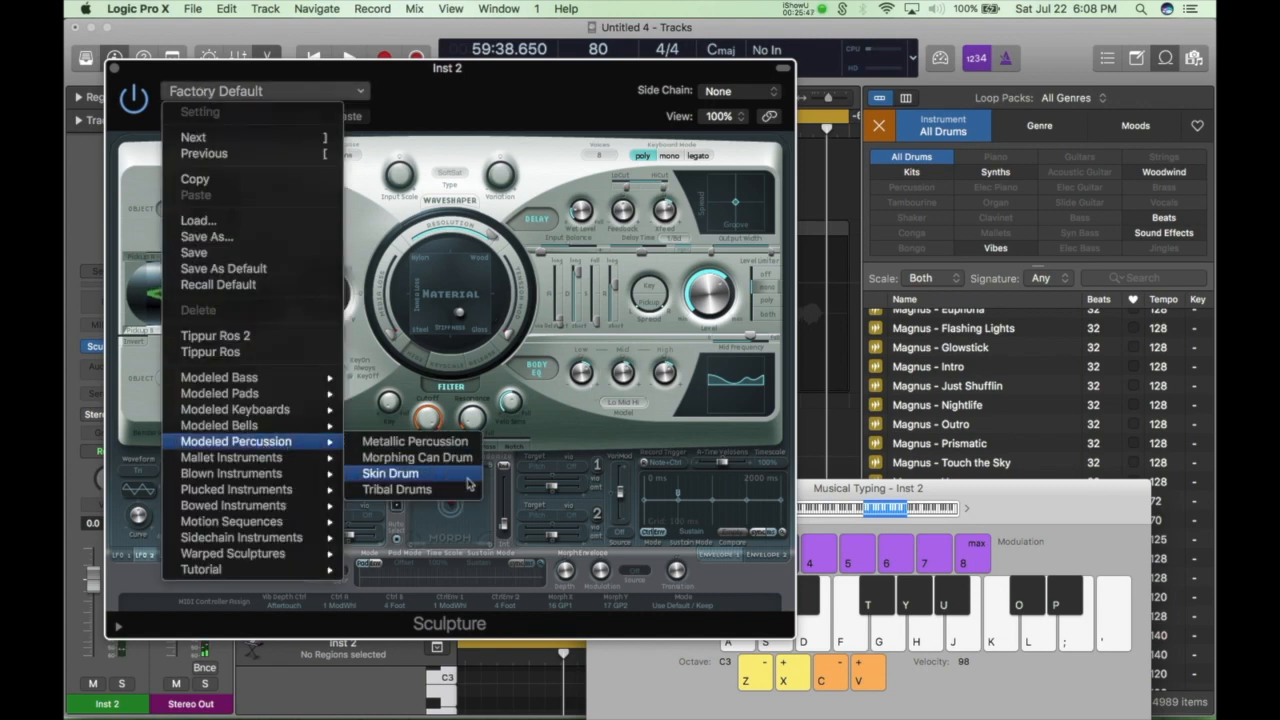
{"action": "left_click", "coordinate": [466, 476]}
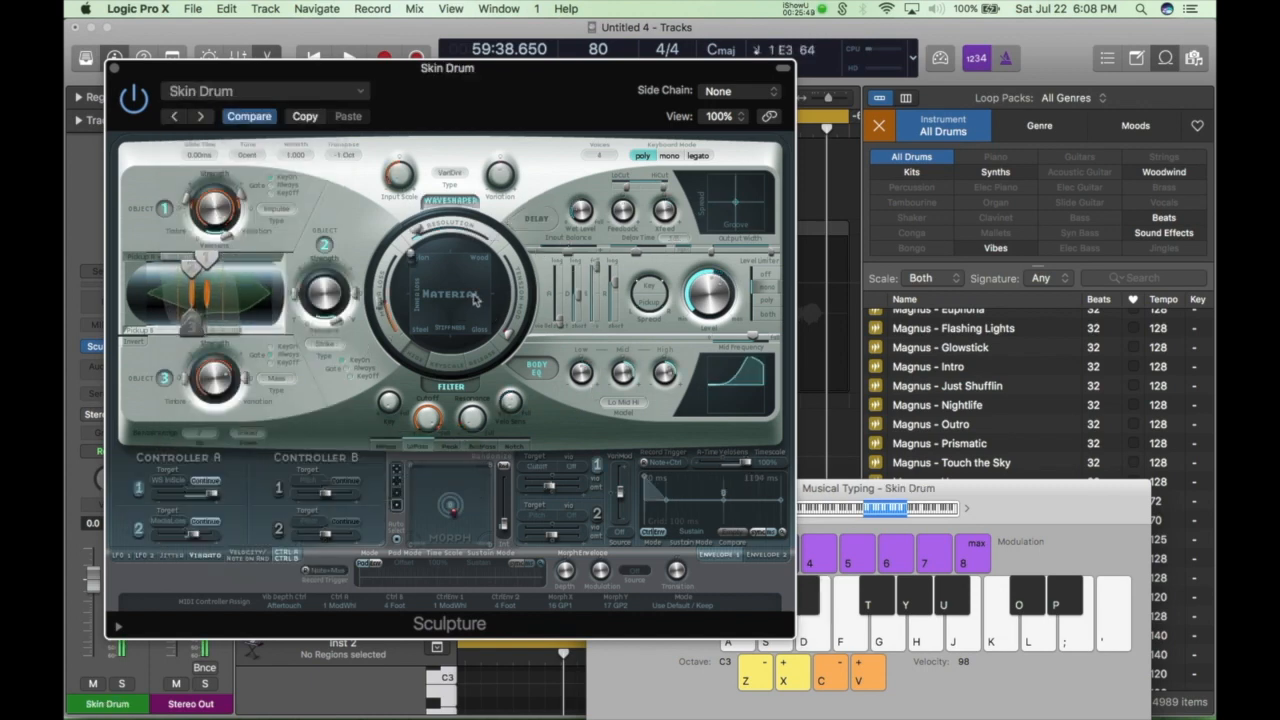
Move the Skin Drum's material point to just above the pad's center, toward Nylon, and audition it with repeated E notes.
{"action": "left_click_drag", "start_coordinate": [411, 256], "coordinate": [445, 273]}
{"action": "key", "text": "d"}
{"action": "key", "text": "d"}
{"action": "key", "text": "d"}
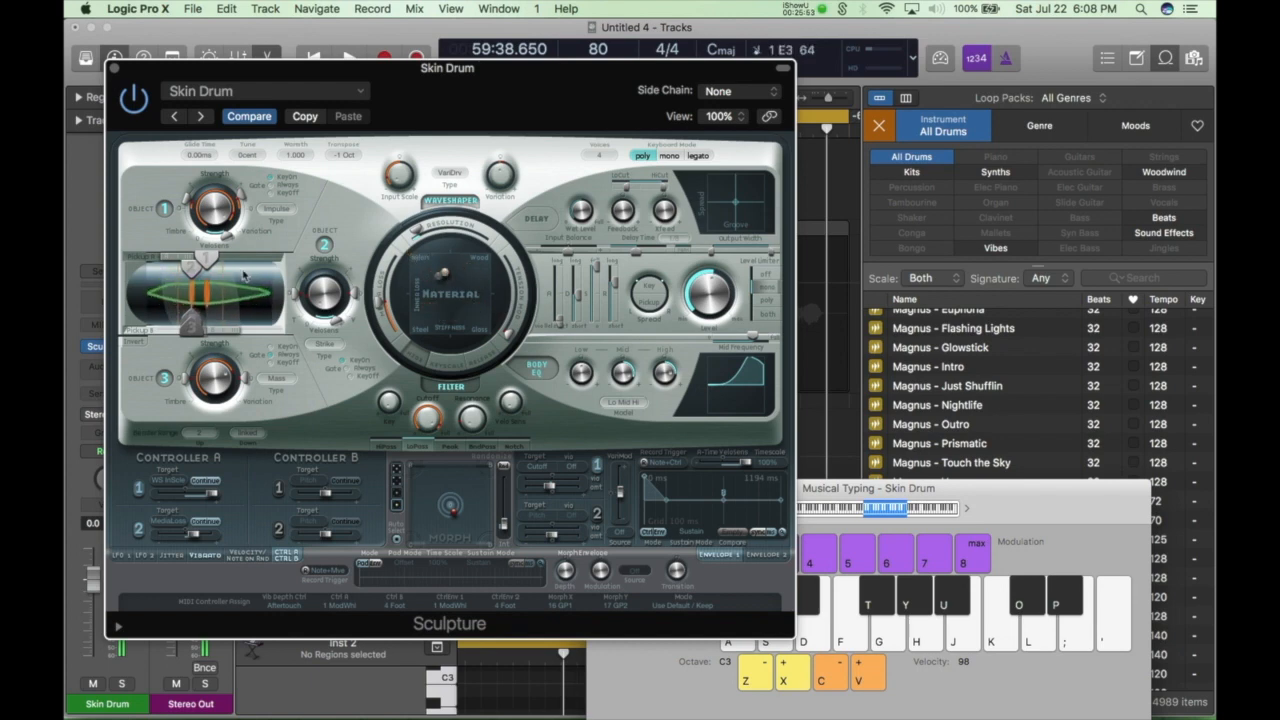
{"action": "key", "text": "d"}
Spread the pickups apart along the string and set Object 1's Timbre to -1.00 while playing E notes.
{"action": "mouse_move", "coordinate": [197, 271]}
{"action": "left_mouse_down"}
{"action": "mouse_move", "coordinate": [257, 271]}
{"action": "mouse_move", "coordinate": [207, 261]}
{"action": "left_mouse_up"}
{"action": "key", "text": "d"}
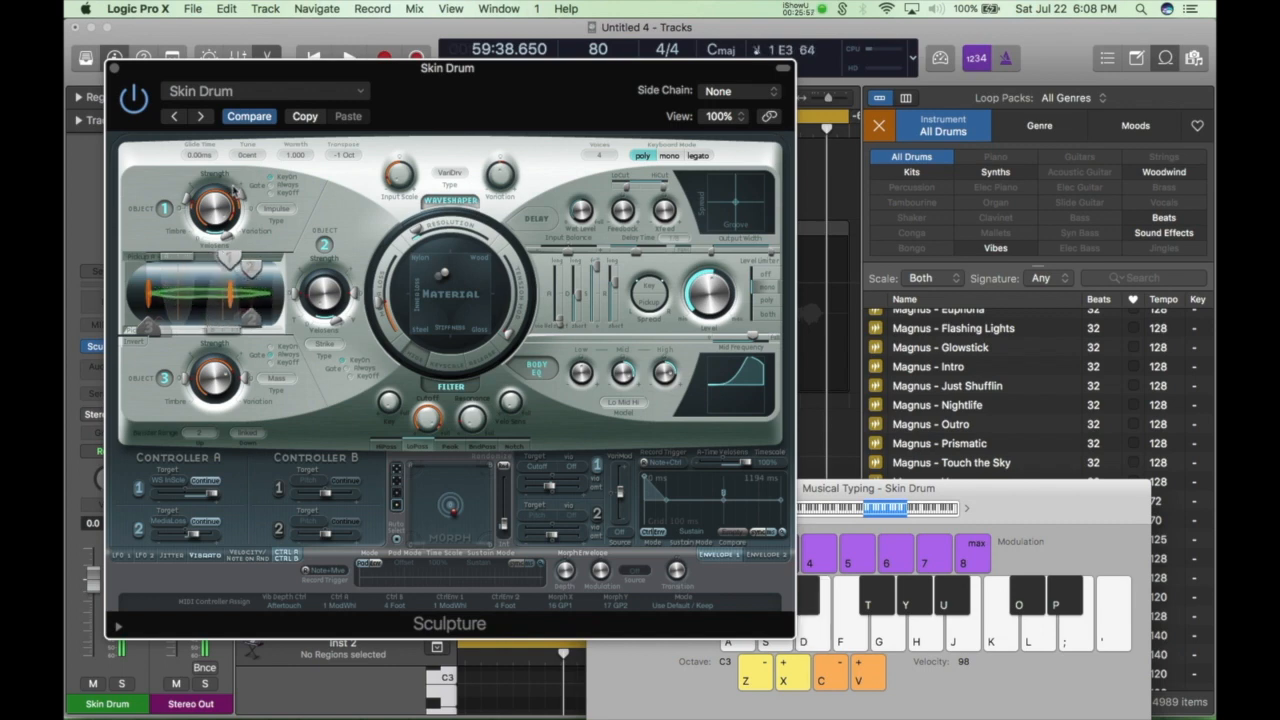
{"action": "left_click_drag", "start_coordinate": [213, 174], "coordinate": [207, 188]}
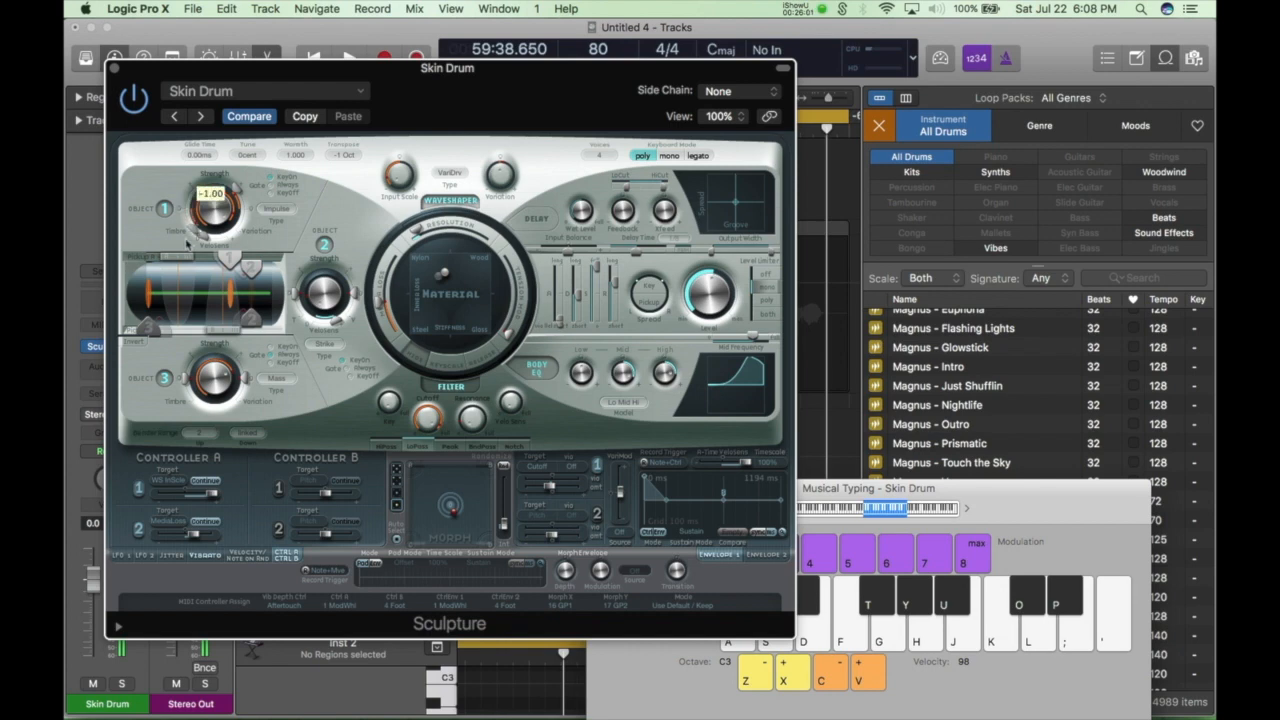
{"action": "key", "text": "d"}
{"action": "key", "text": "d"}
Switch Sculpture's Keyboard Mode to mono and audition it with repeated E notes.
{"action": "left_click", "coordinate": [668, 155]}
{"action": "key", "text": "d"}
{"action": "key", "text": "d"}
{"action": "key", "text": "d"}
{"action": "key", "text": "d"}
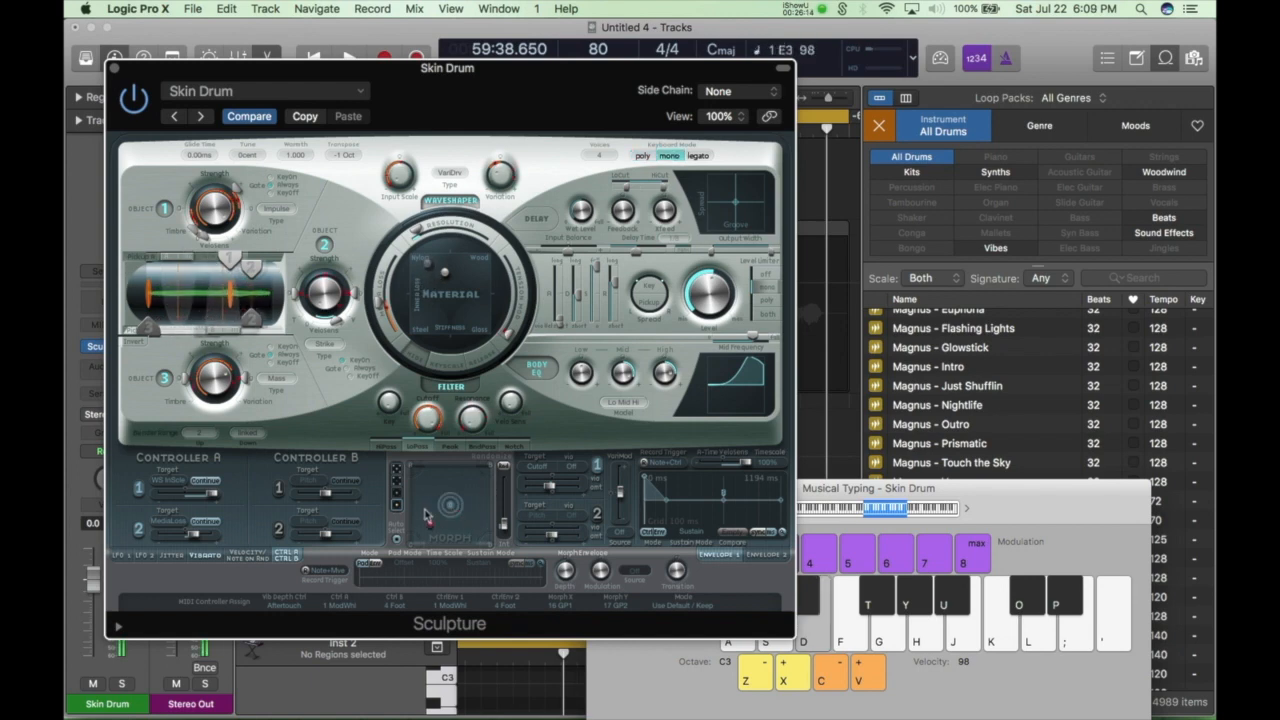
Sweep the Morph pad's point between its corners while playing notes, and close the Sculpture window.
{"action": "left_click_drag", "start_coordinate": [433, 519], "coordinate": [503, 471]}
{"action": "key", "text": "d"}
{"action": "key", "text": "d"}
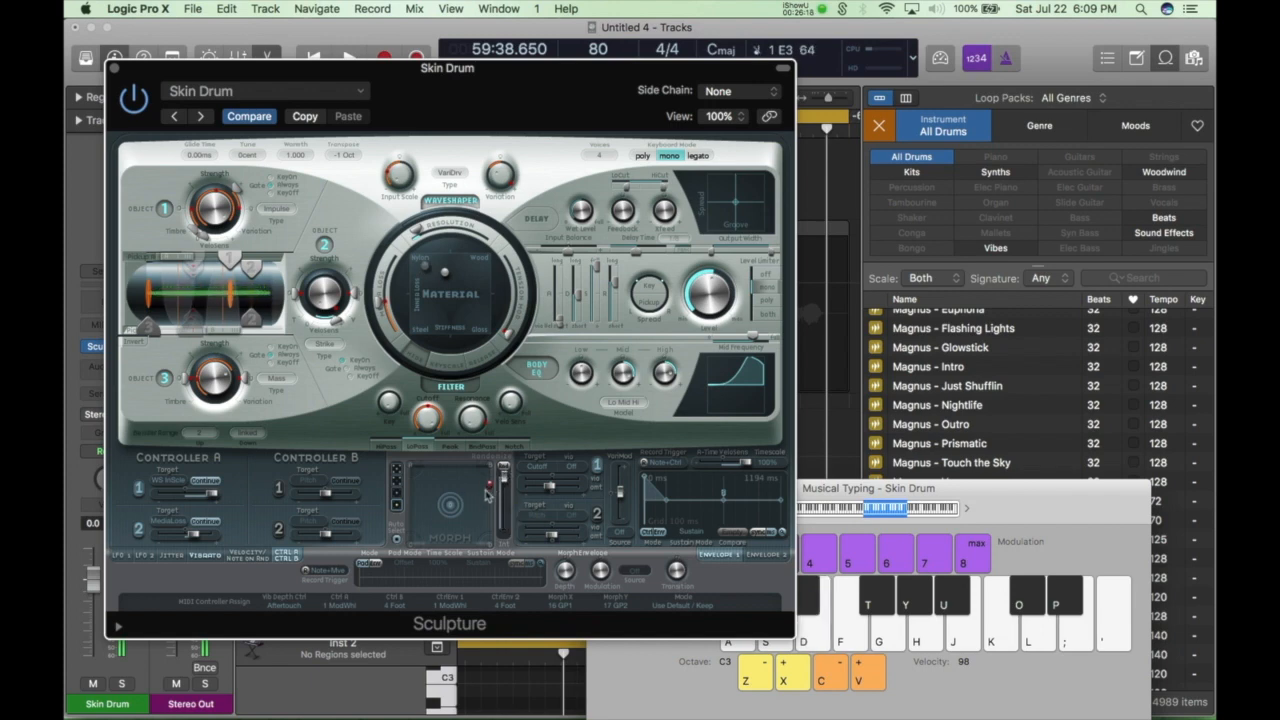
{"action": "key", "text": "e"}
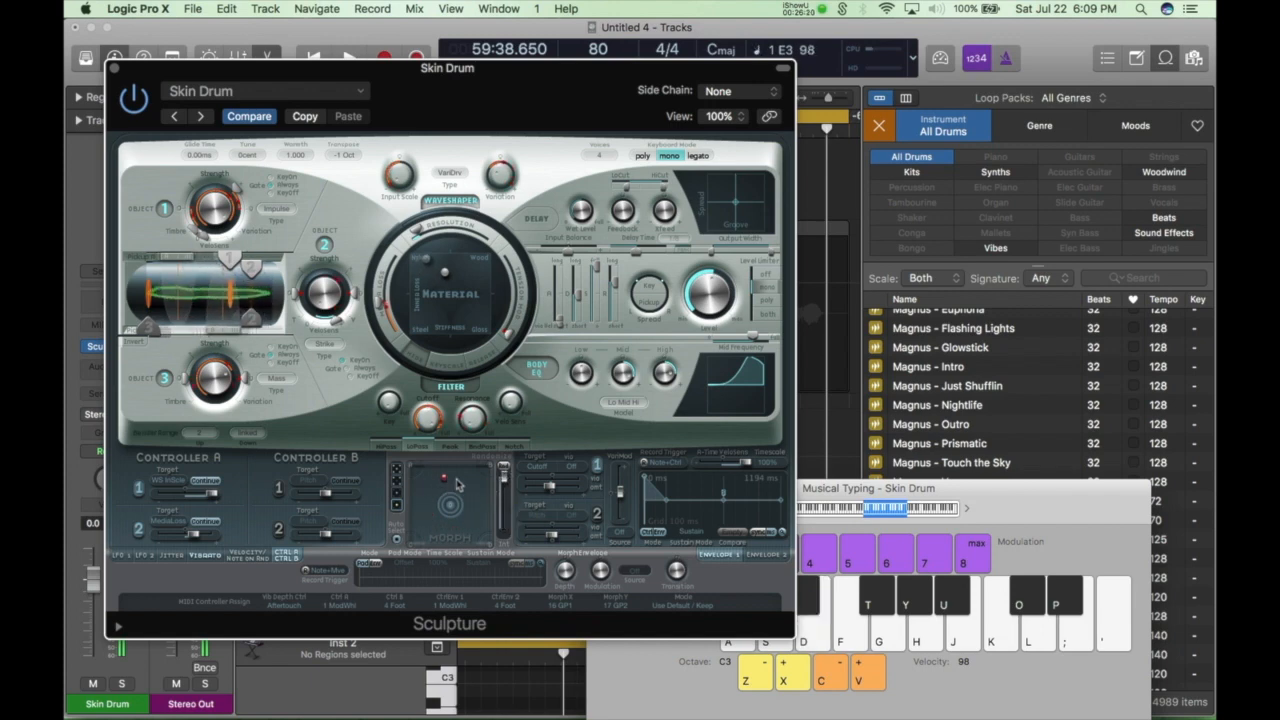
{"action": "key", "text": "e"}
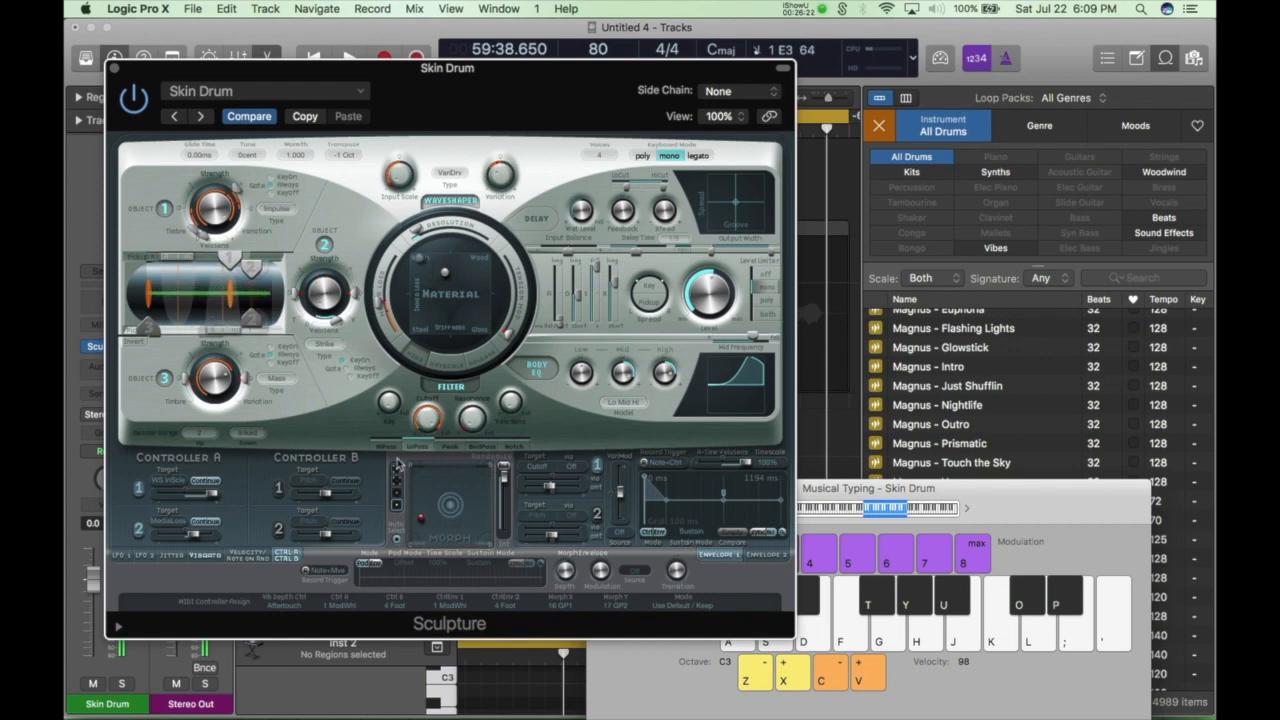
{"action": "key", "text": "s"}
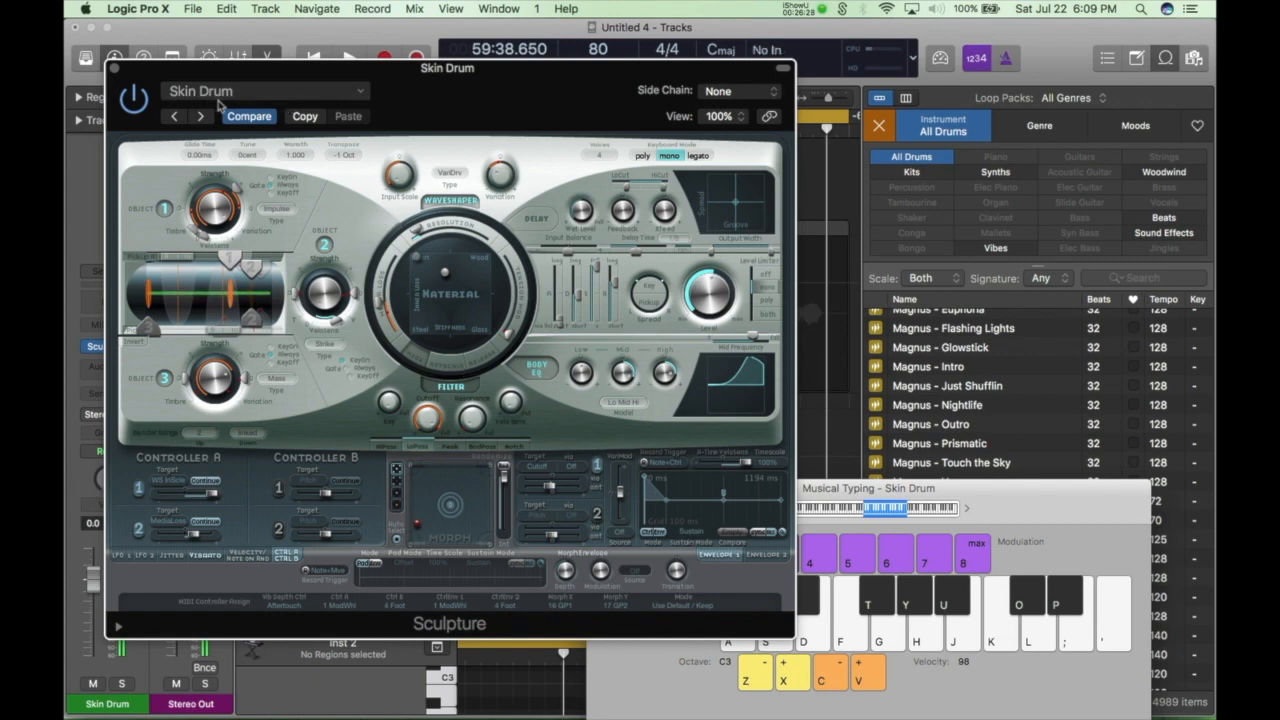
{"action": "left_click", "coordinate": [115, 70]}
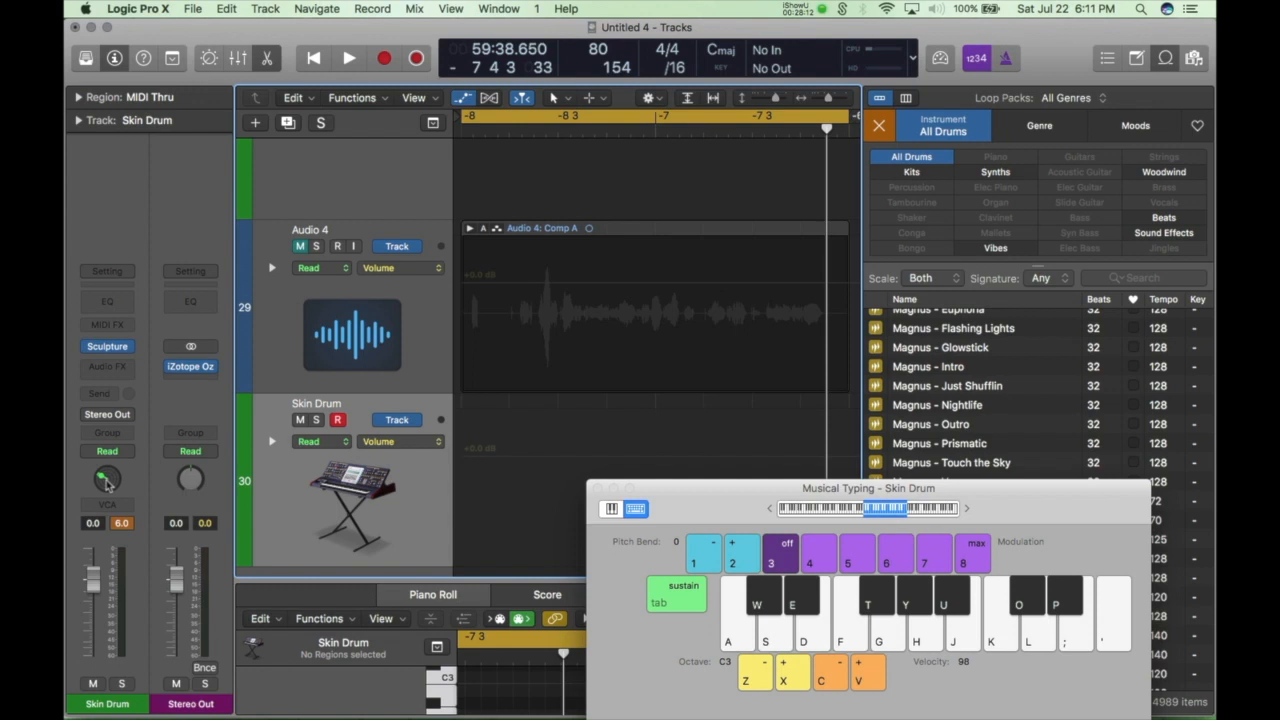
Switch the Skin Drum channel's pan mode to Balance and set it to about +13.
{"action": "right_click", "coordinate": [107, 482]}
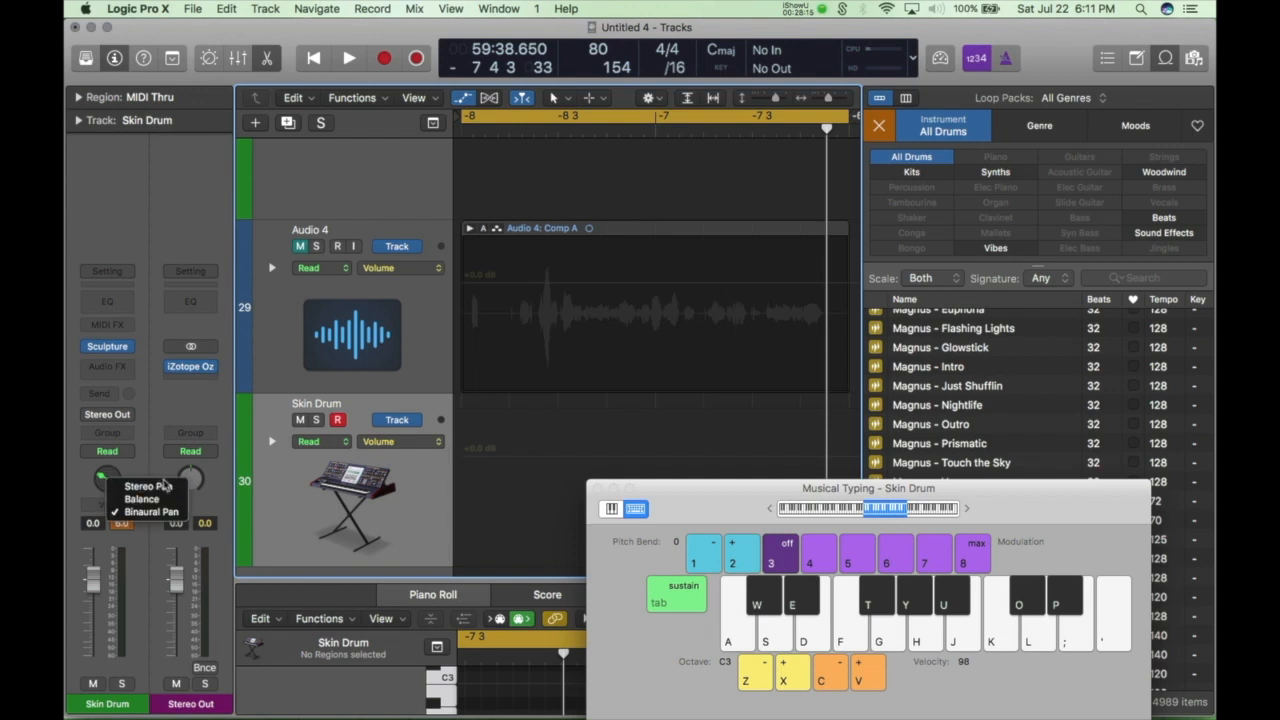
{"action": "left_click", "coordinate": [146, 500]}
{"action": "left_click_drag", "start_coordinate": [118, 467], "coordinate": [118, 458]}
Switch the Skin Drum channel's pan mode to Stereo Pan and turn its pan knob.
{"action": "right_click", "coordinate": [118, 480]}
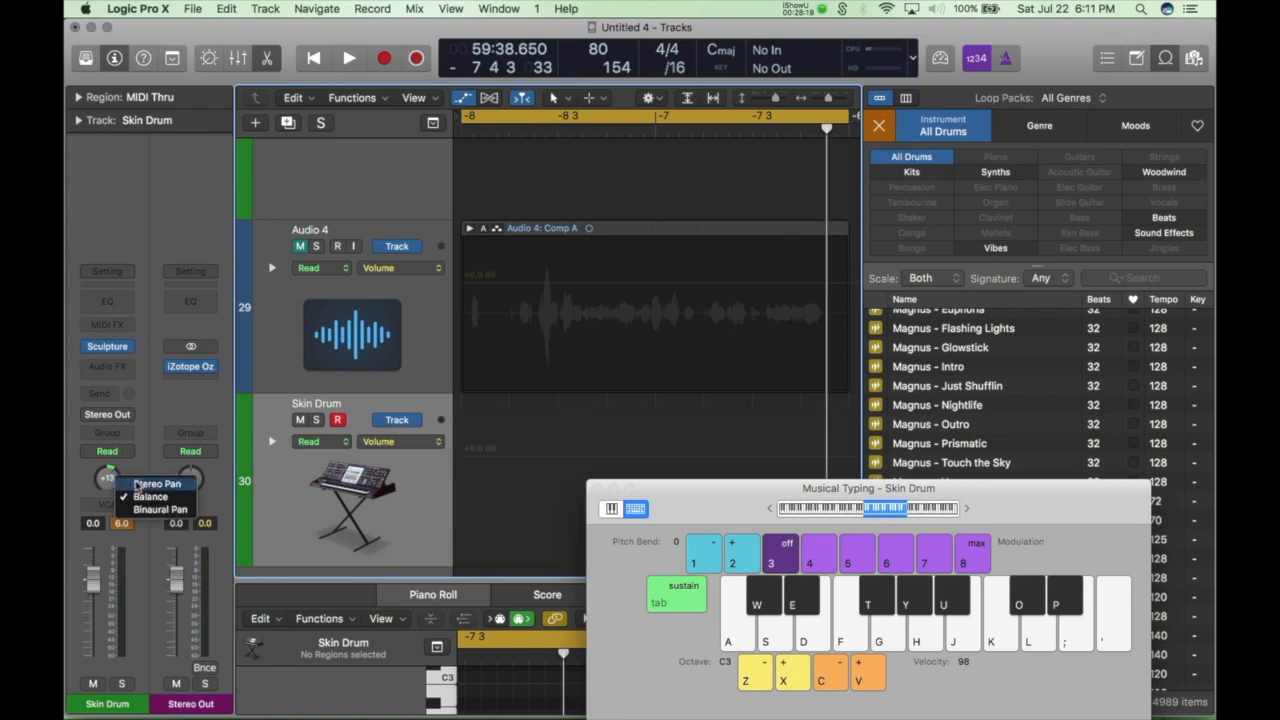
{"action": "left_click", "coordinate": [137, 485]}
{"action": "left_click_drag", "start_coordinate": [108, 478], "coordinate": [108, 486]}
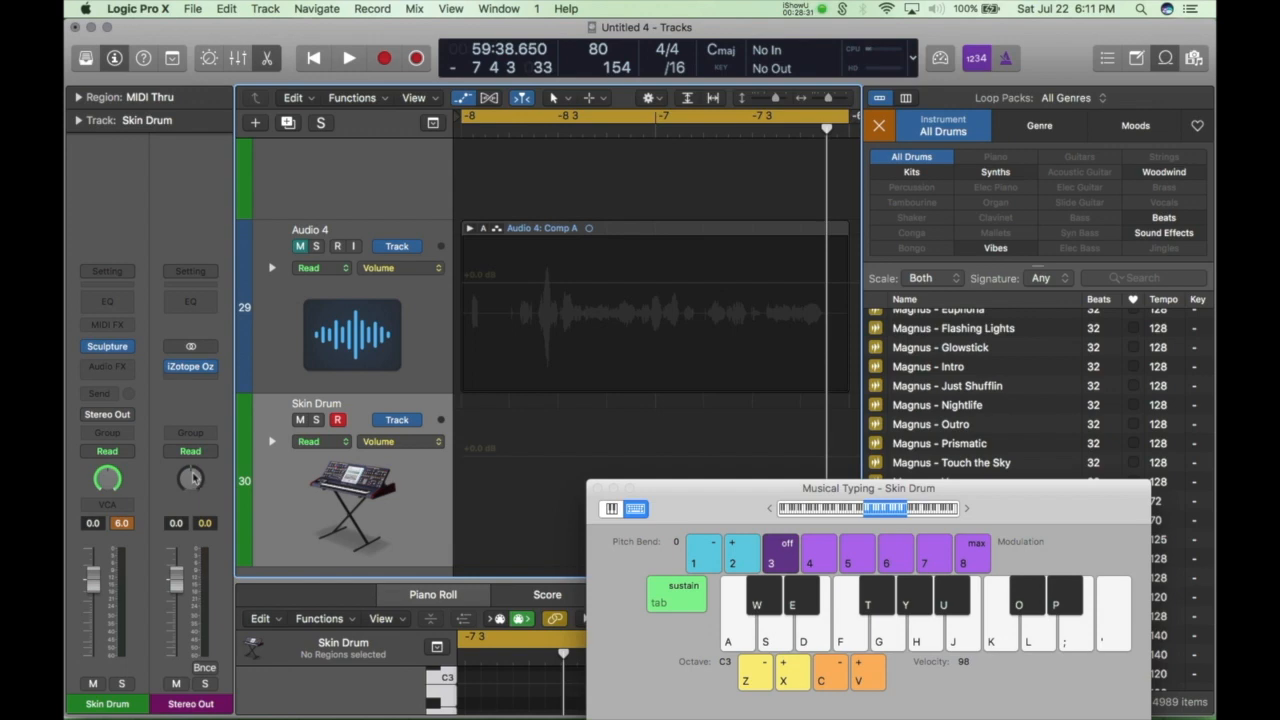
Keep Stereo Pan selected and sweep the Skin Drum channel's pan through about -8 and -19.
{"action": "right_click", "coordinate": [112, 483]}
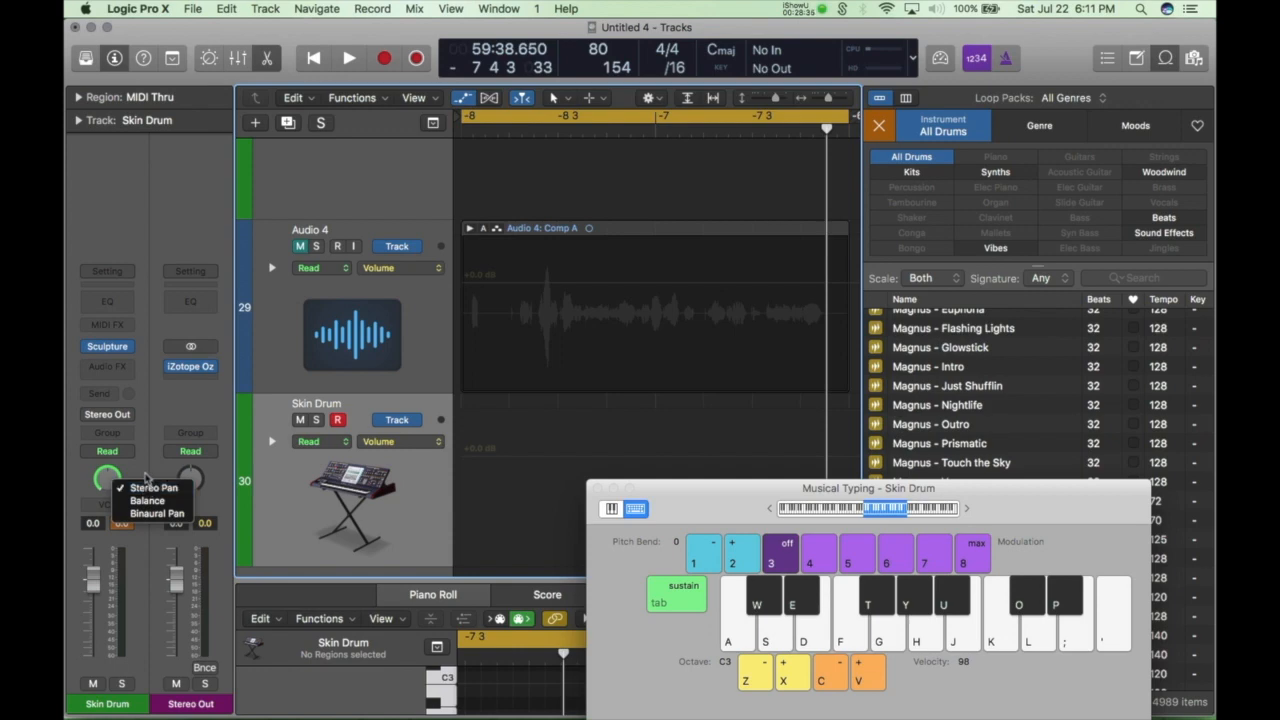
{"action": "left_click", "coordinate": [148, 488]}
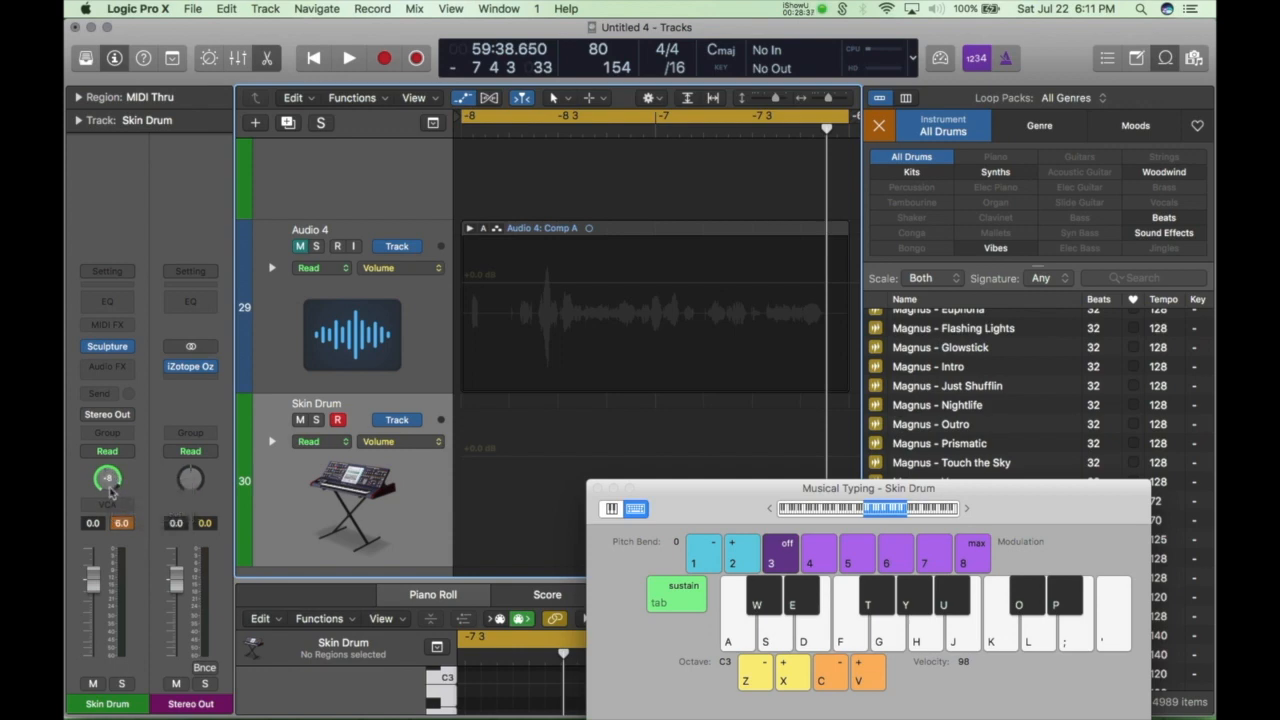
{"action": "mouse_move", "coordinate": [112, 482]}
{"action": "left_mouse_down"}
{"action": "mouse_move", "coordinate": [112, 497]}
{"action": "mouse_move", "coordinate": [107, 457]}
{"action": "mouse_move", "coordinate": [107, 478]}
{"action": "left_mouse_up"}
{"action": "mouse_move", "coordinate": [107, 478]}
{"action": "left_mouse_down"}
{"action": "mouse_move", "coordinate": [107, 462]}
{"action": "mouse_move", "coordinate": [107, 492]}
{"action": "left_mouse_up"}
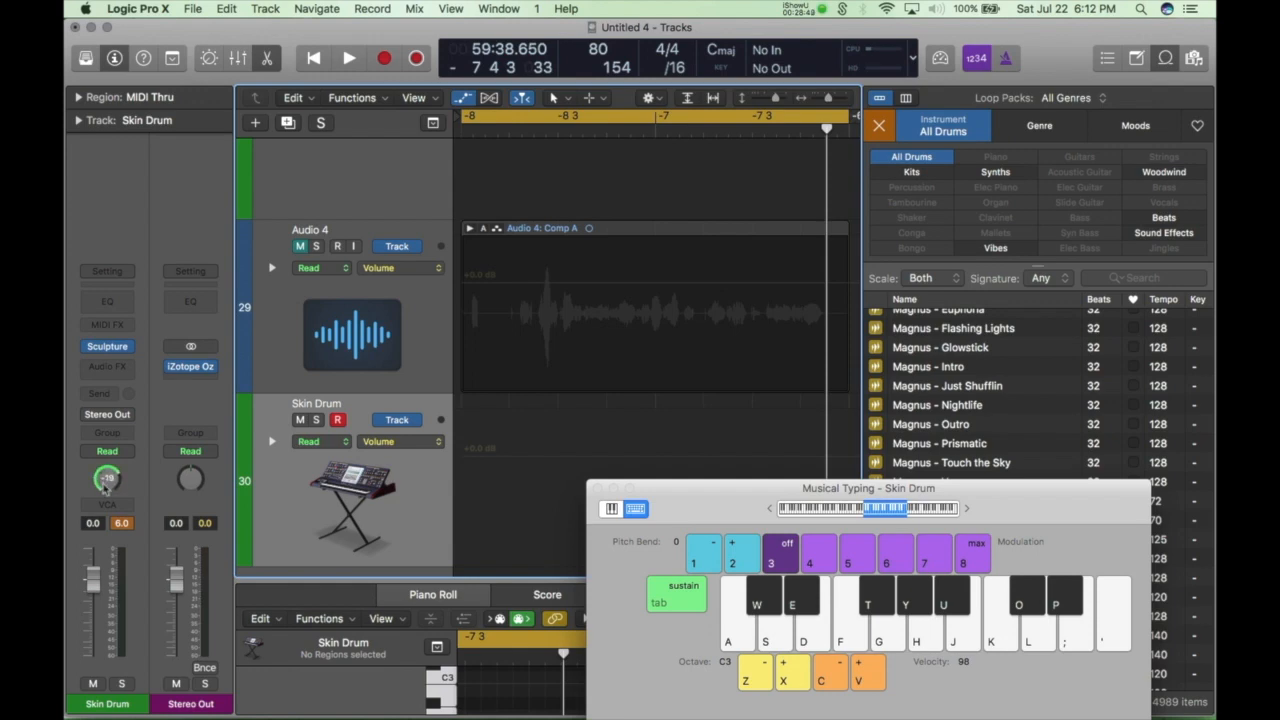
{"action": "mouse_move", "coordinate": [107, 480]}
{"action": "left_mouse_down"}
{"action": "mouse_move", "coordinate": [107, 441]}
{"action": "mouse_move", "coordinate": [107, 495]}
{"action": "left_mouse_up"}
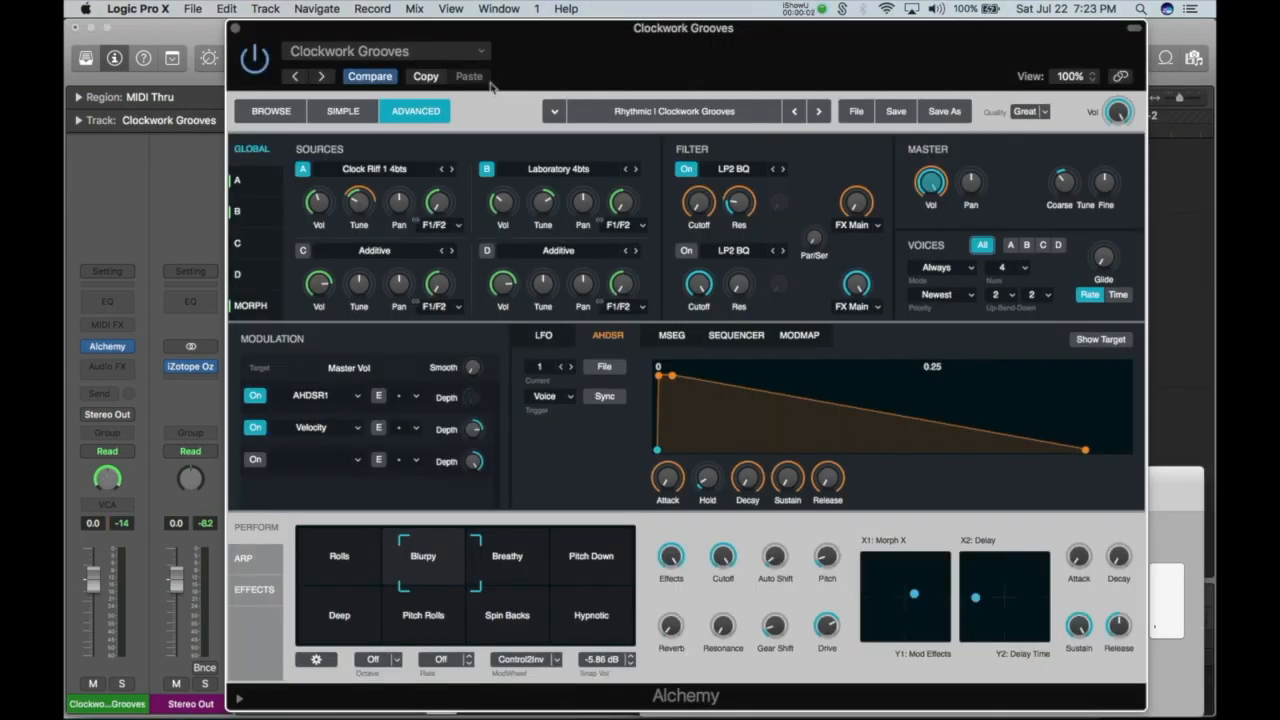
Reposition the Alchemy window and set the Clockwork Grooves transform pad to the Rolls snapshot.
{"action": "left_click_drag", "start_coordinate": [534, 26], "coordinate": [604, 30]}
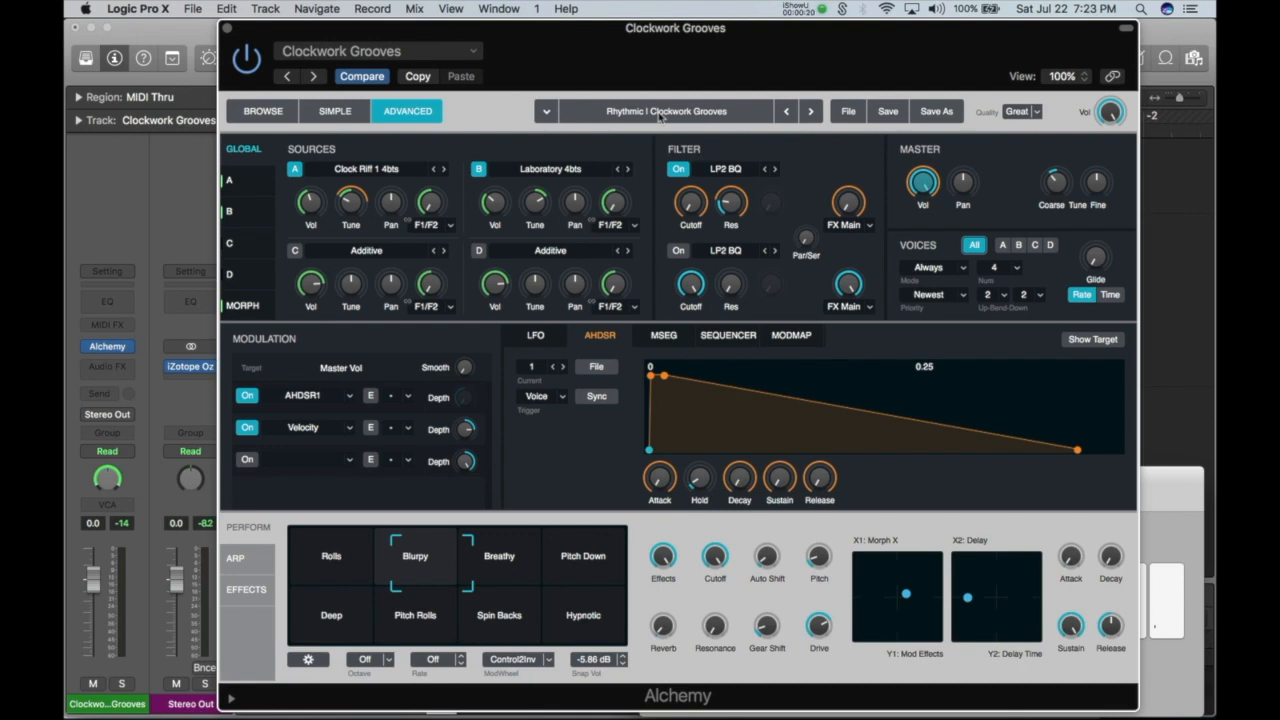
{"action": "left_click", "coordinate": [320, 553]}
{"action": "left_click_drag", "start_coordinate": [310, 550], "coordinate": [296, 548]}
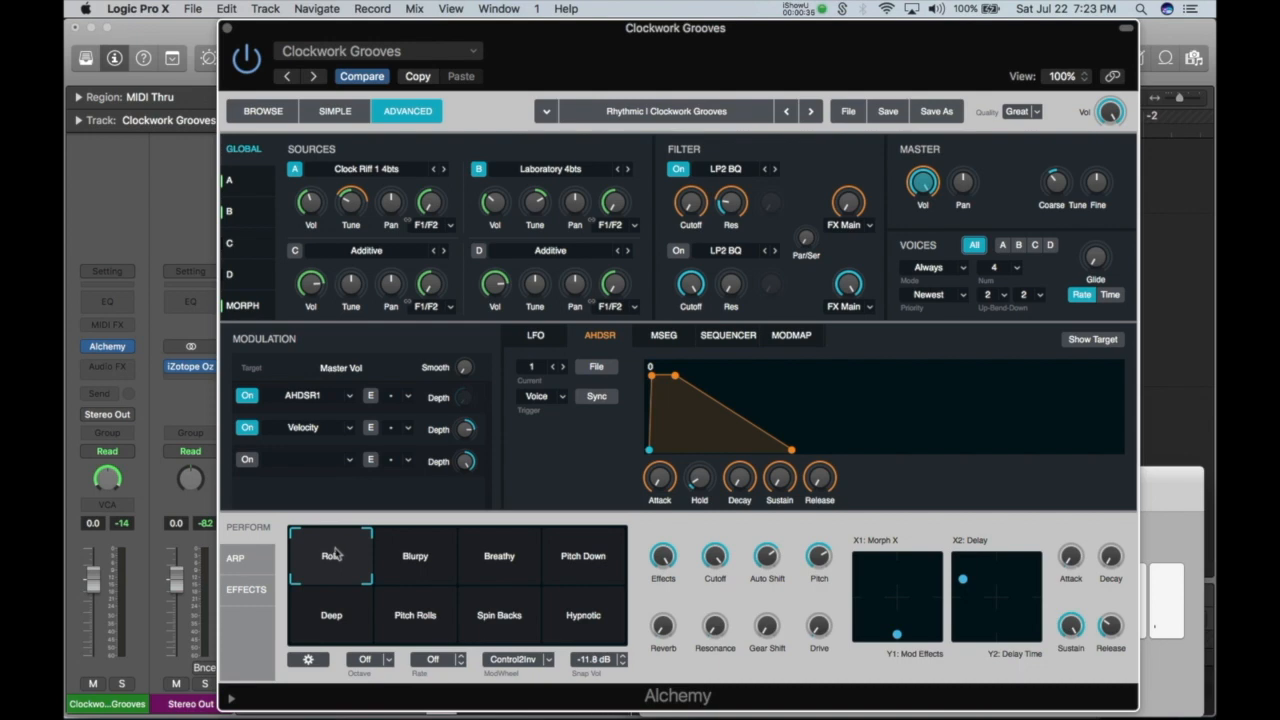
Morph Alchemy's transform pad through Blurpy, Breathy, Pitch Down, Hypnotic, Spin Backs, Pitch Rolls, Deep and Rolls, ending on Spin Backs.
{"action": "left_click", "coordinate": [414, 553]}
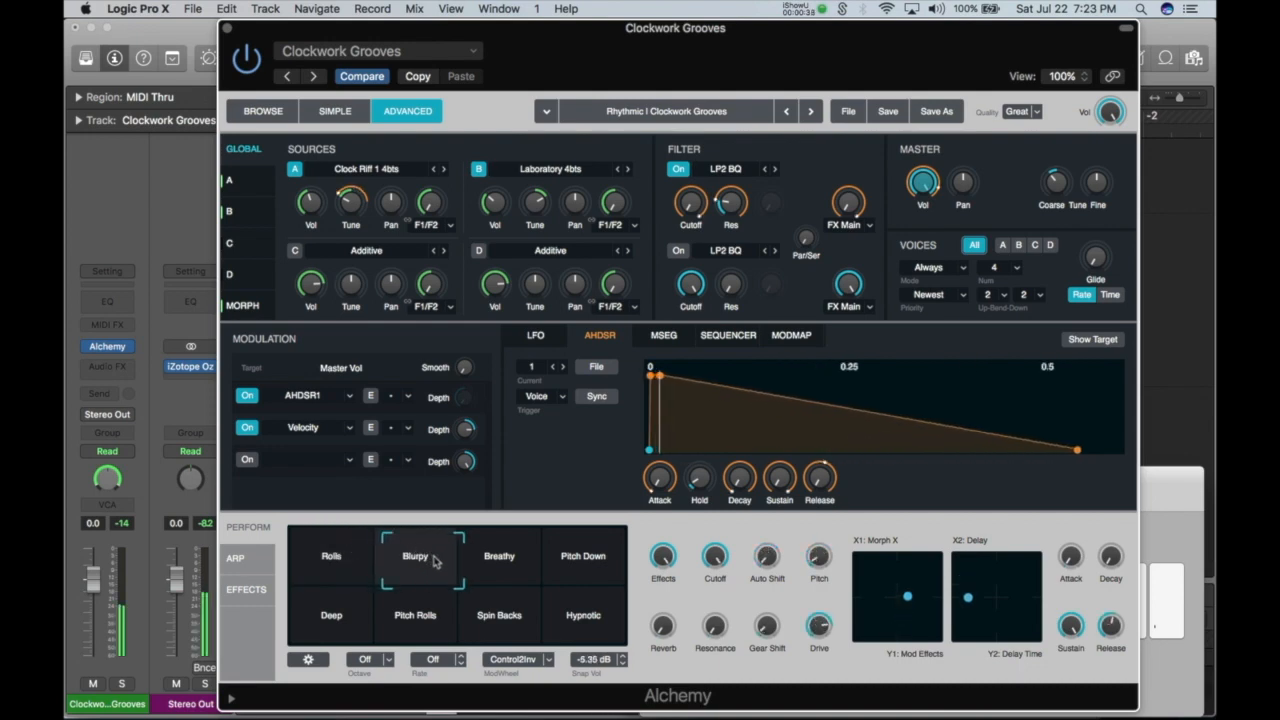
{"action": "left_click", "coordinate": [509, 558]}
{"action": "left_click", "coordinate": [565, 556]}
{"action": "left_click", "coordinate": [580, 614]}
{"action": "left_click", "coordinate": [488, 615]}
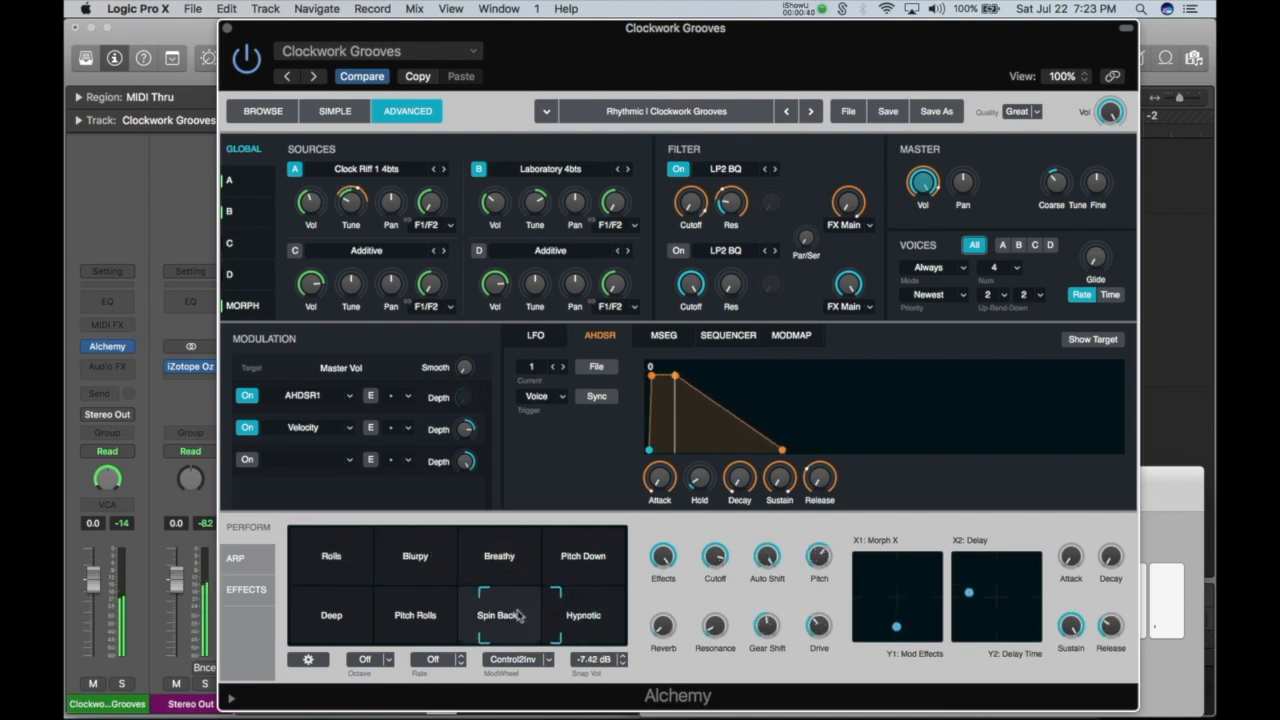
{"action": "left_click", "coordinate": [415, 620]}
{"action": "left_click", "coordinate": [345, 615]}
{"action": "left_click", "coordinate": [352, 568]}
{"action": "left_click", "coordinate": [414, 558]}
{"action": "left_click", "coordinate": [414, 615]}
{"action": "left_click", "coordinate": [492, 612]}
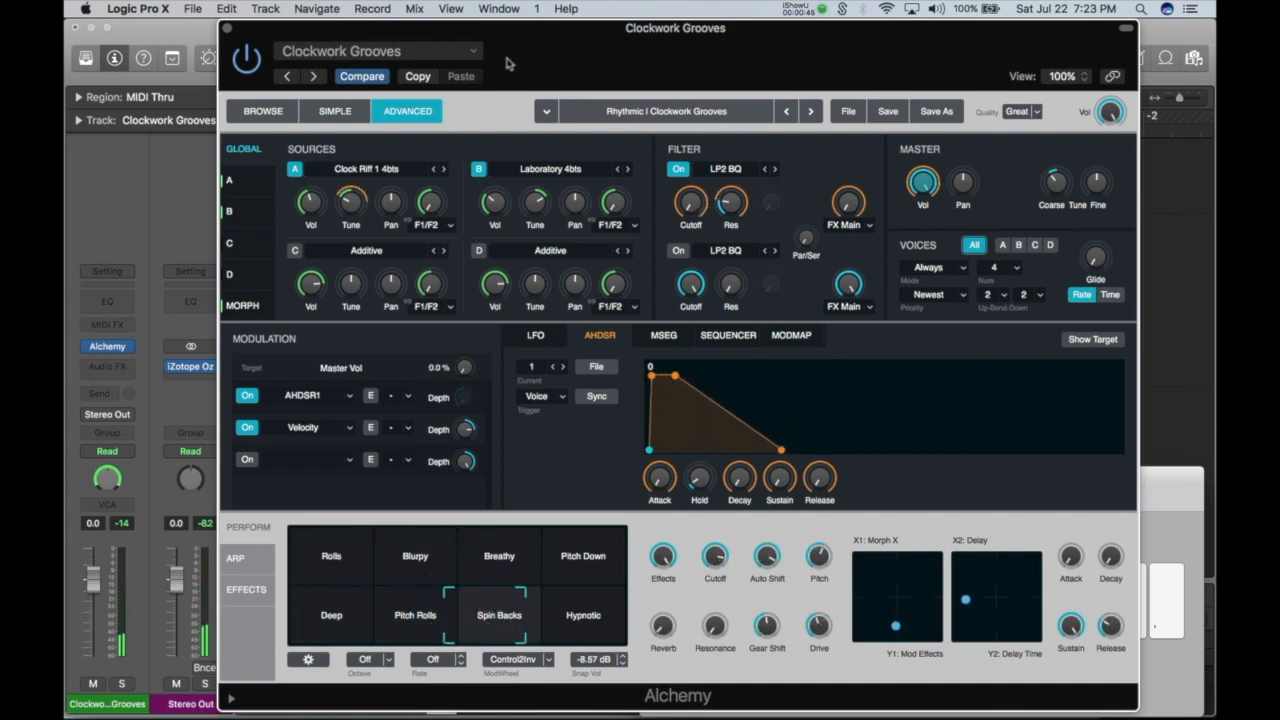
Shift the Alchemy window and keep morphing the transform pad back and forth across all eight snapshots, ending near Blurpy.
{"action": "left_click_drag", "start_coordinate": [534, 50], "coordinate": [516, 50]}
{"action": "left_click", "coordinate": [400, 560]}
{"action": "left_click", "coordinate": [316, 562]}
{"action": "left_click", "coordinate": [398, 615]}
{"action": "left_click", "coordinate": [482, 612]}
{"action": "left_click", "coordinate": [482, 562]}
{"action": "left_click", "coordinate": [563, 575]}
{"action": "left_click", "coordinate": [484, 598]}
{"action": "left_click", "coordinate": [482, 560]}
{"action": "left_click", "coordinate": [394, 550]}
{"action": "left_click", "coordinate": [398, 612]}
{"action": "left_click", "coordinate": [310, 606]}
{"action": "left_click", "coordinate": [413, 630]}
{"action": "left_click", "coordinate": [466, 614]}
{"action": "left_click", "coordinate": [476, 566]}
{"action": "left_click", "coordinate": [550, 570]}
{"action": "left_click", "coordinate": [543, 610]}
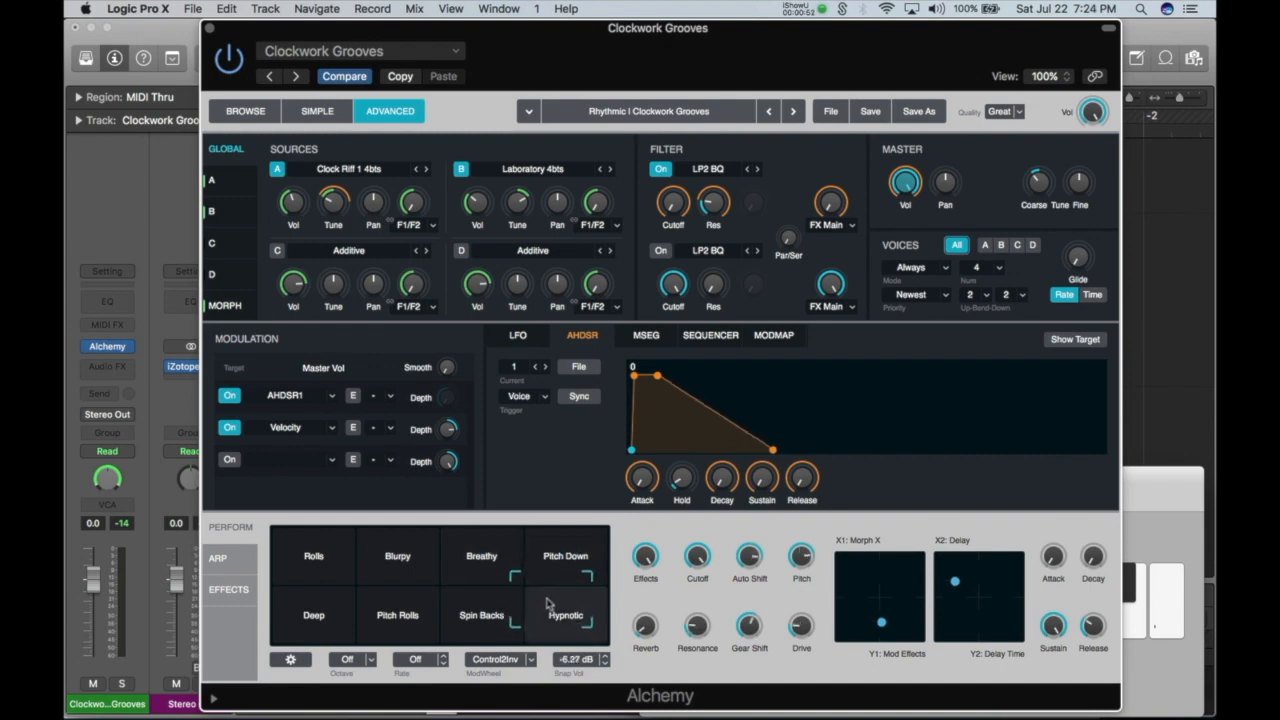
{"action": "left_click", "coordinate": [545, 568]}
{"action": "left_click", "coordinate": [470, 565]}
{"action": "left_click", "coordinate": [398, 560]}
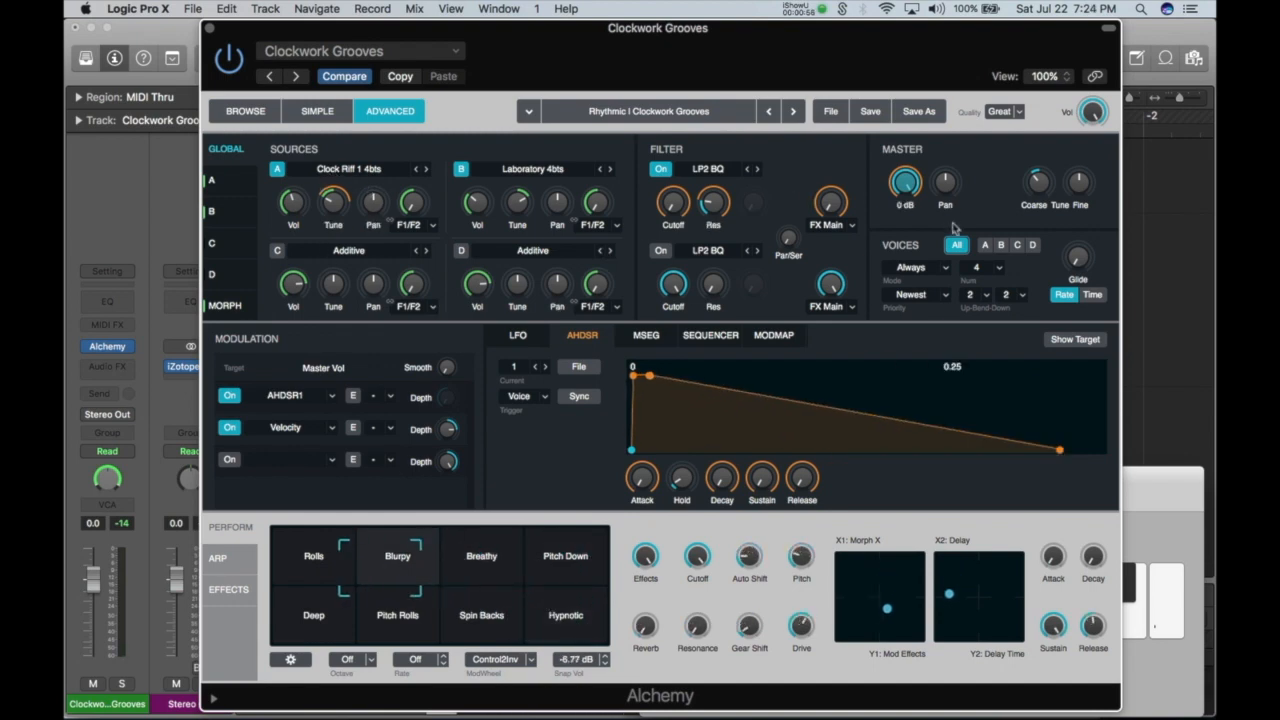
Morph Alchemy's transform pad across Pitch Down and Hypnotic, ending on the Rolls snapshot.
{"action": "mouse_move", "coordinate": [800, 478]}
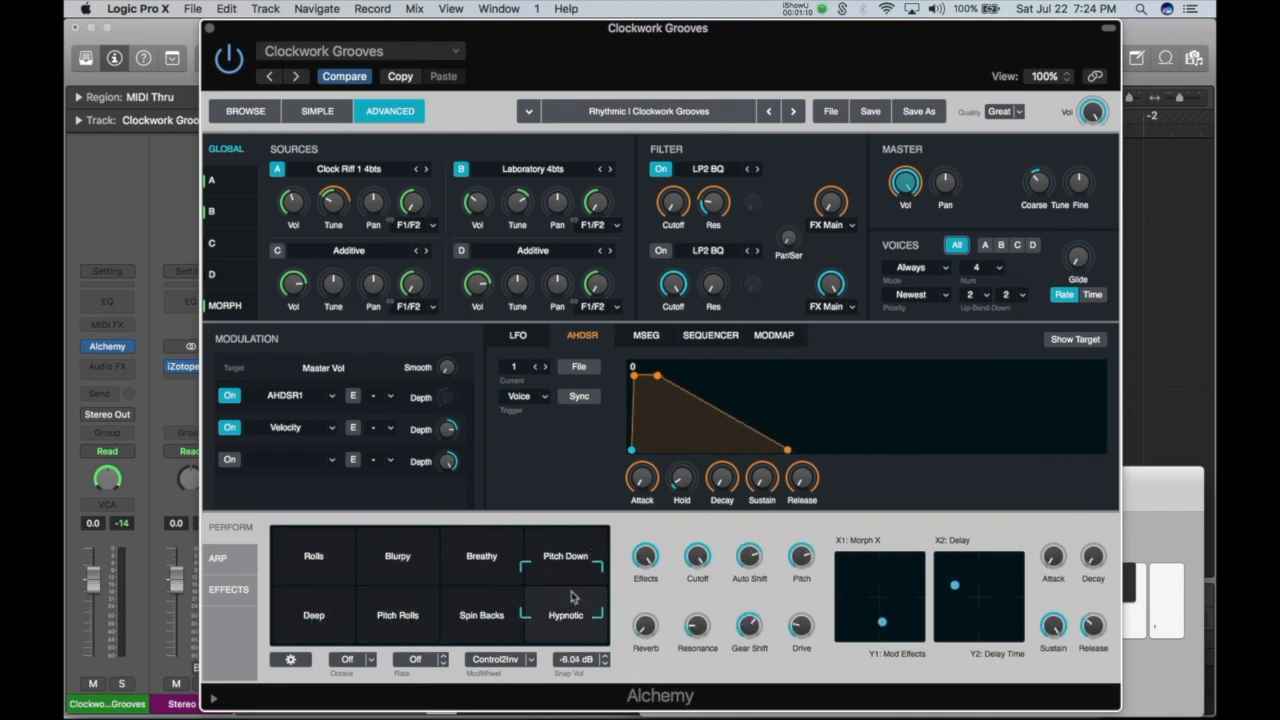
{"action": "left_click_drag", "start_coordinate": [435, 551], "coordinate": [343, 551]}
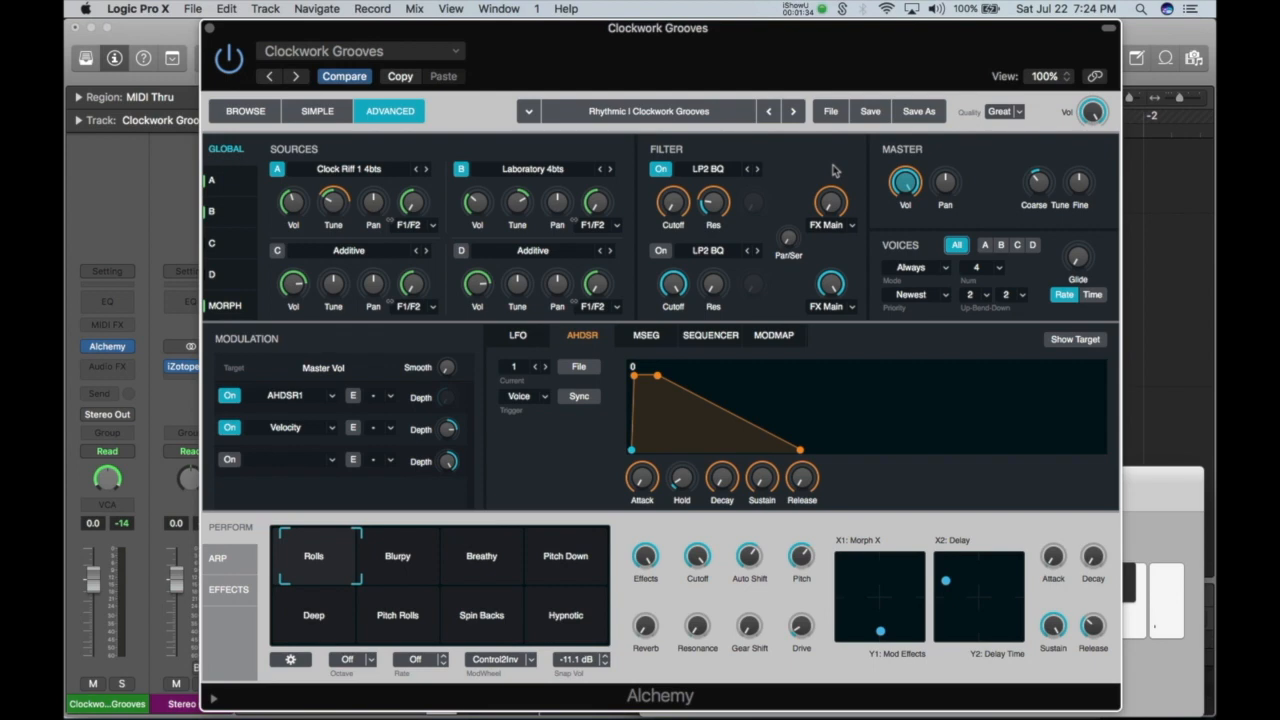
Review Alchemy's individual settings for sources A, B, C and D and its Morph controls, and close the plug-in window.
{"action": "left_click", "coordinate": [695, 174]}
{"action": "left_click", "coordinate": [693, 174]}
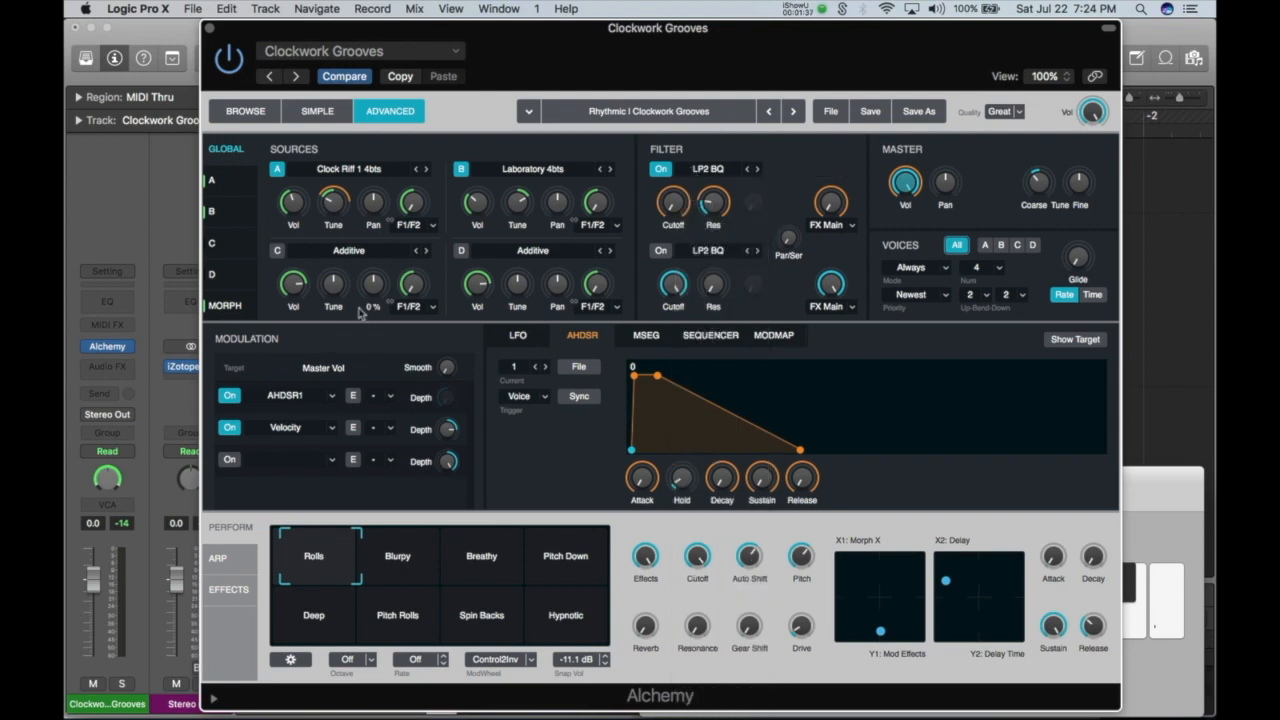
{"action": "left_click", "coordinate": [230, 183]}
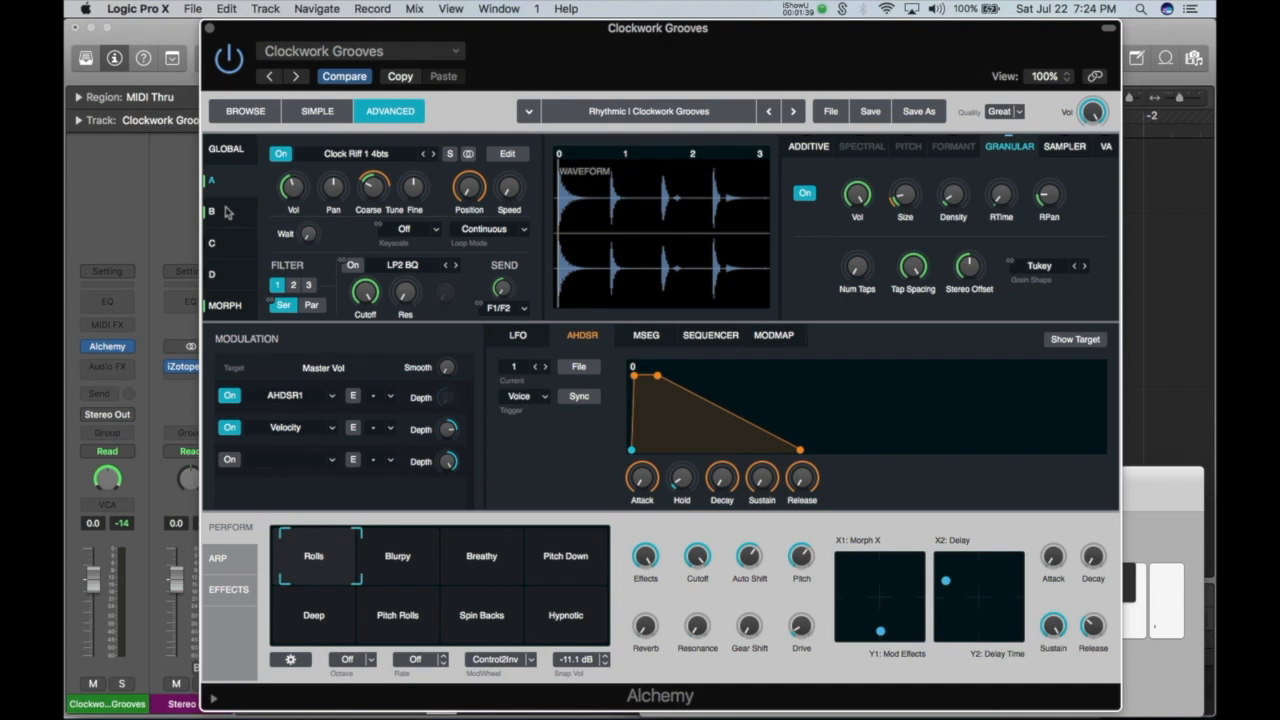
{"action": "left_click", "coordinate": [219, 212]}
{"action": "left_click", "coordinate": [222, 245]}
{"action": "left_click", "coordinate": [222, 278]}
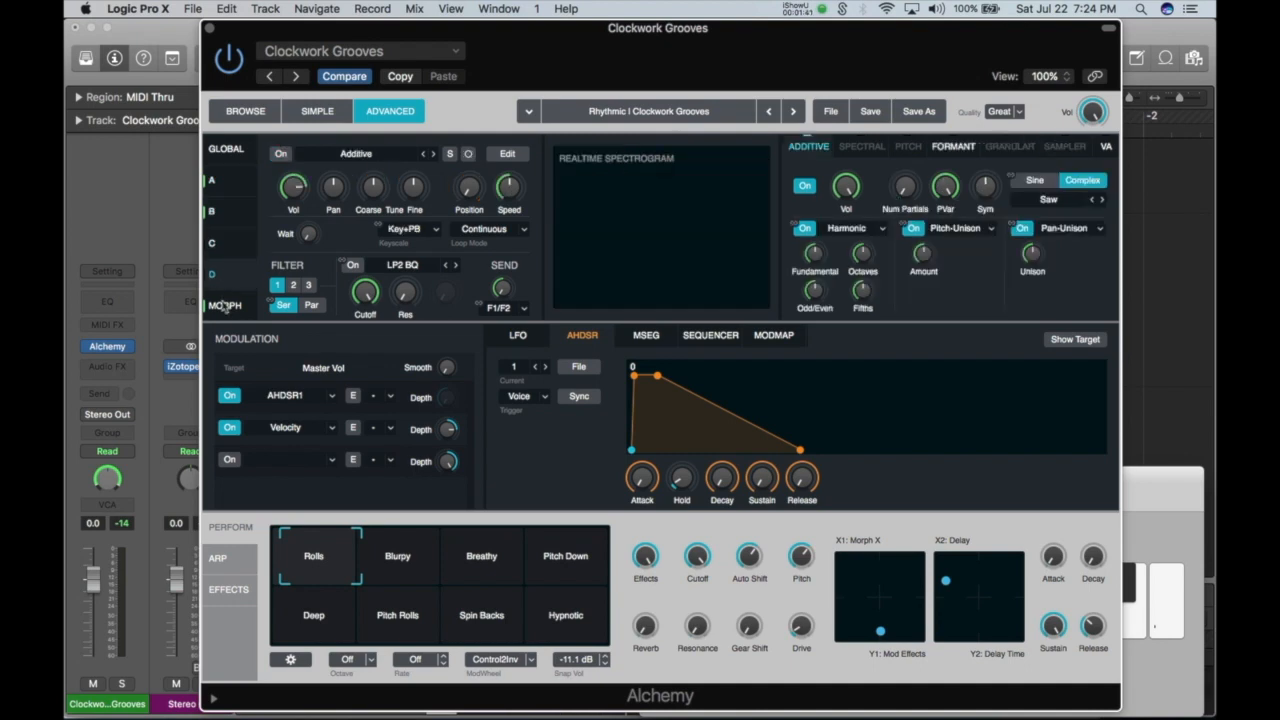
{"action": "left_click", "coordinate": [225, 305]}
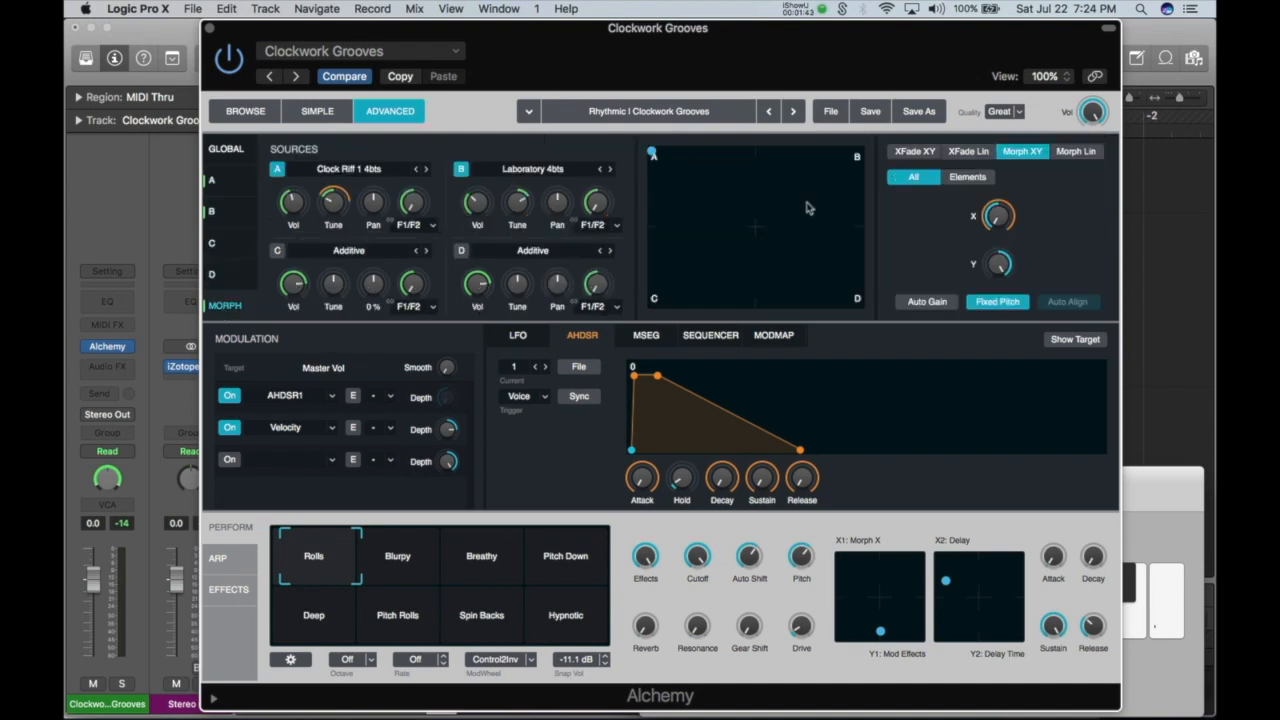
{"action": "mouse_move", "coordinate": [992, 262]}
{"action": "key", "text": "super+w"}
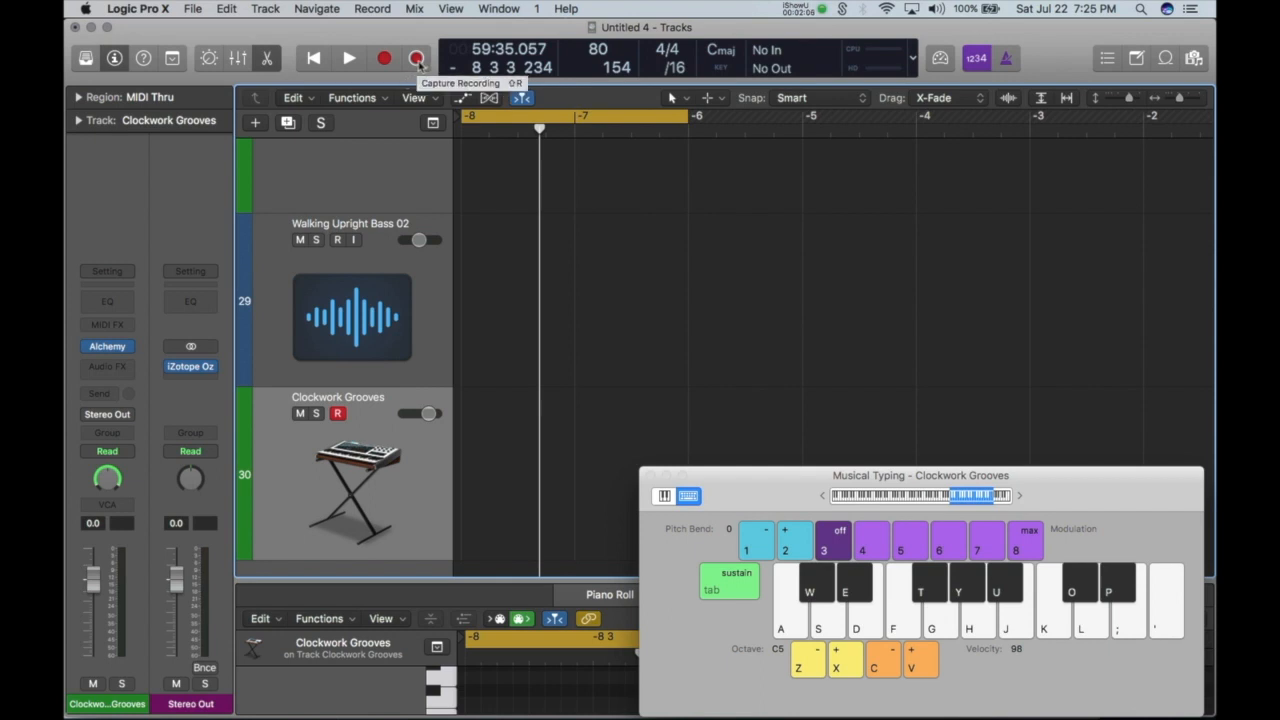
Try capturing the last played notes on the Clockwork Grooves track and delete the captured region.
{"action": "left_click", "coordinate": [417, 60]}
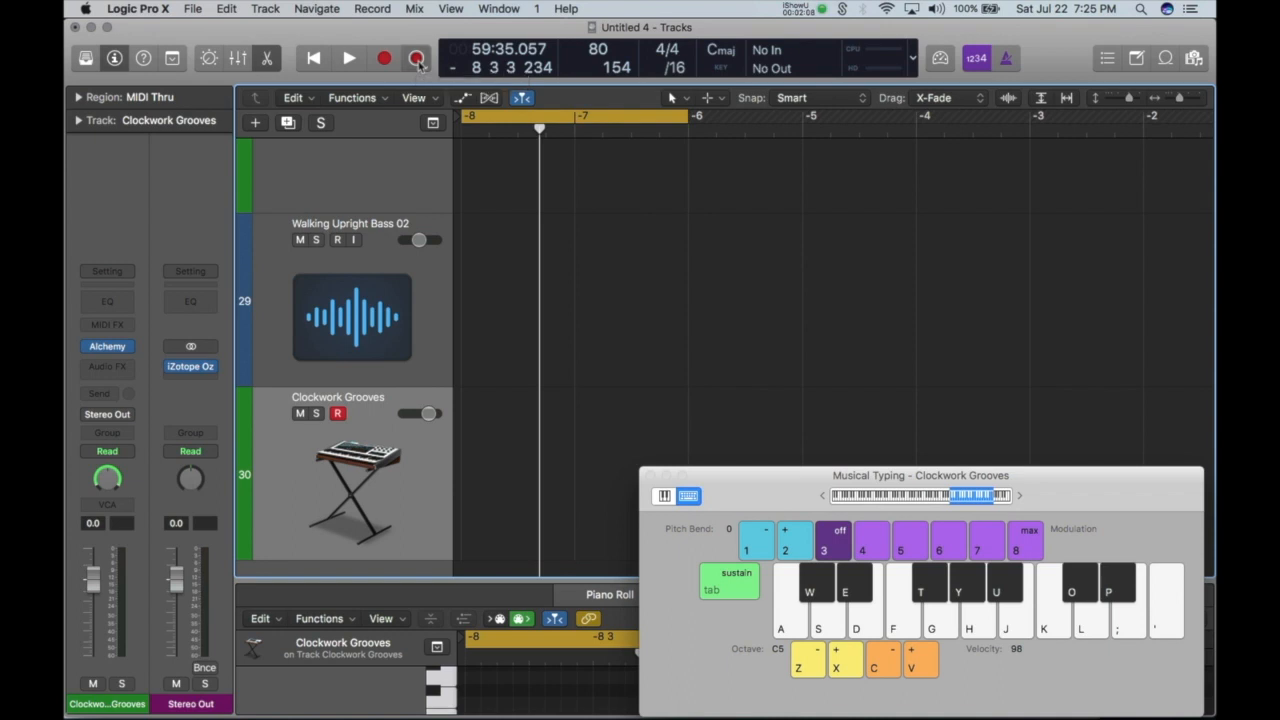
{"action": "left_click_drag", "start_coordinate": [727, 478], "coordinate": [990, 478]}
{"action": "left_click", "coordinate": [615, 325]}
{"action": "left_click", "coordinate": [514, 399]}
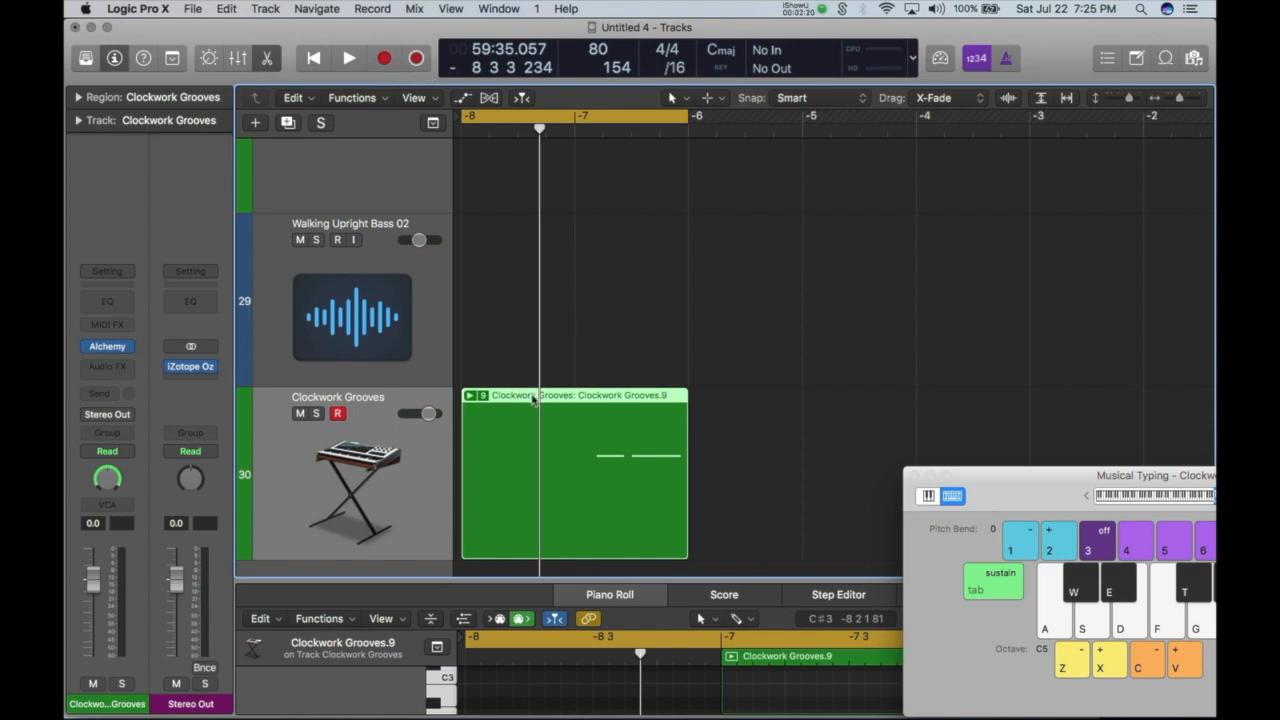
{"action": "key", "text": "Delete"}
Return the playhead to bar -8, play notes on Clockwork Grooves during cycle playback, and capture the performance as a region.
{"action": "left_click", "coordinate": [314, 60]}
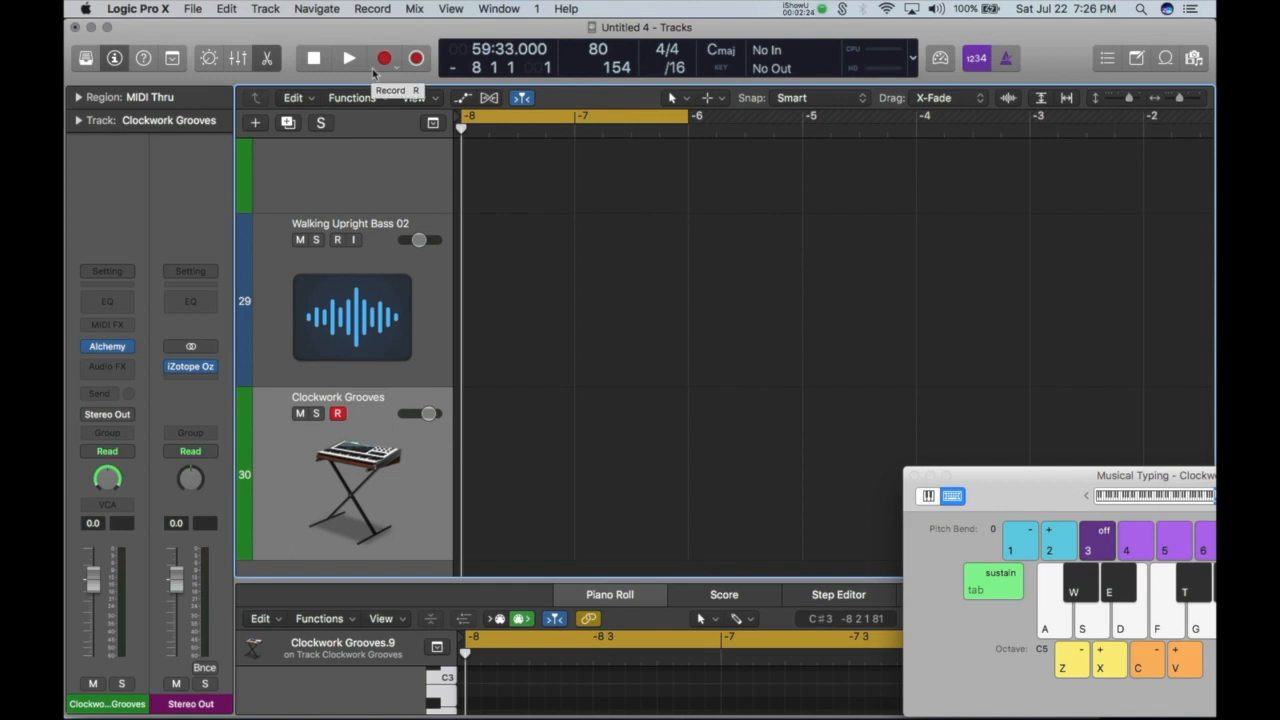
{"action": "key", "text": "space"}
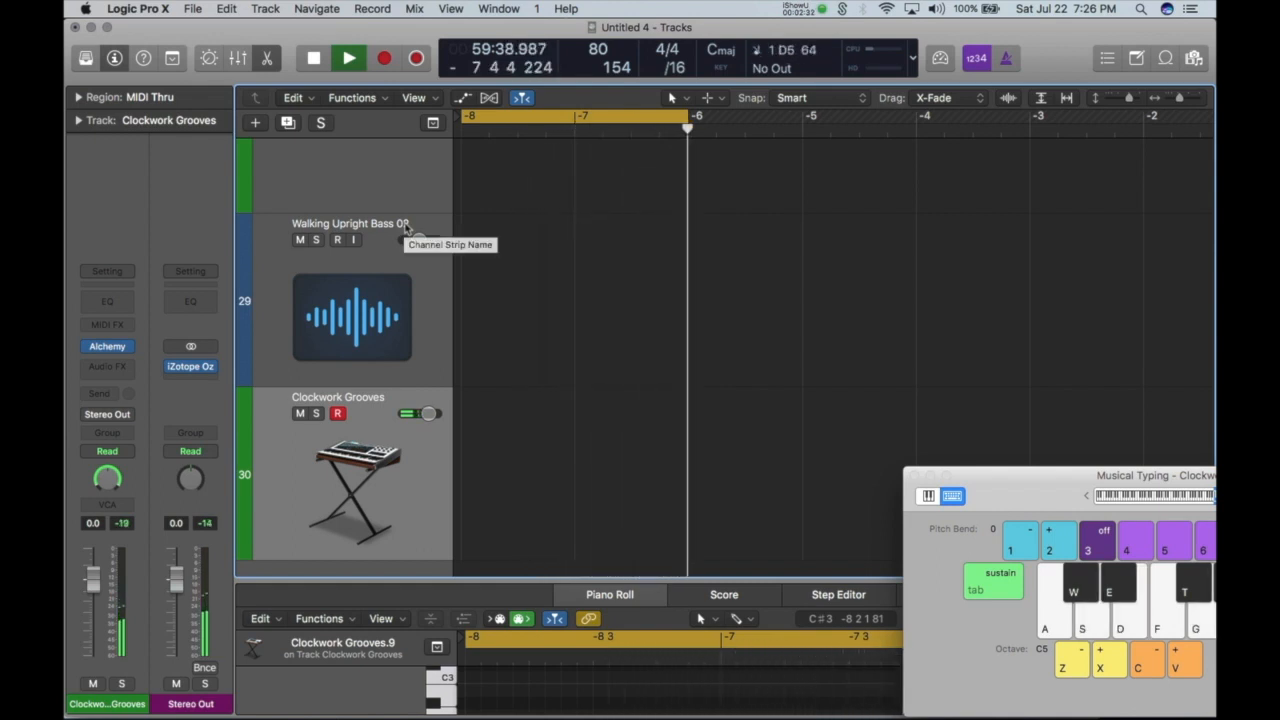
{"action": "key", "text": "space"}
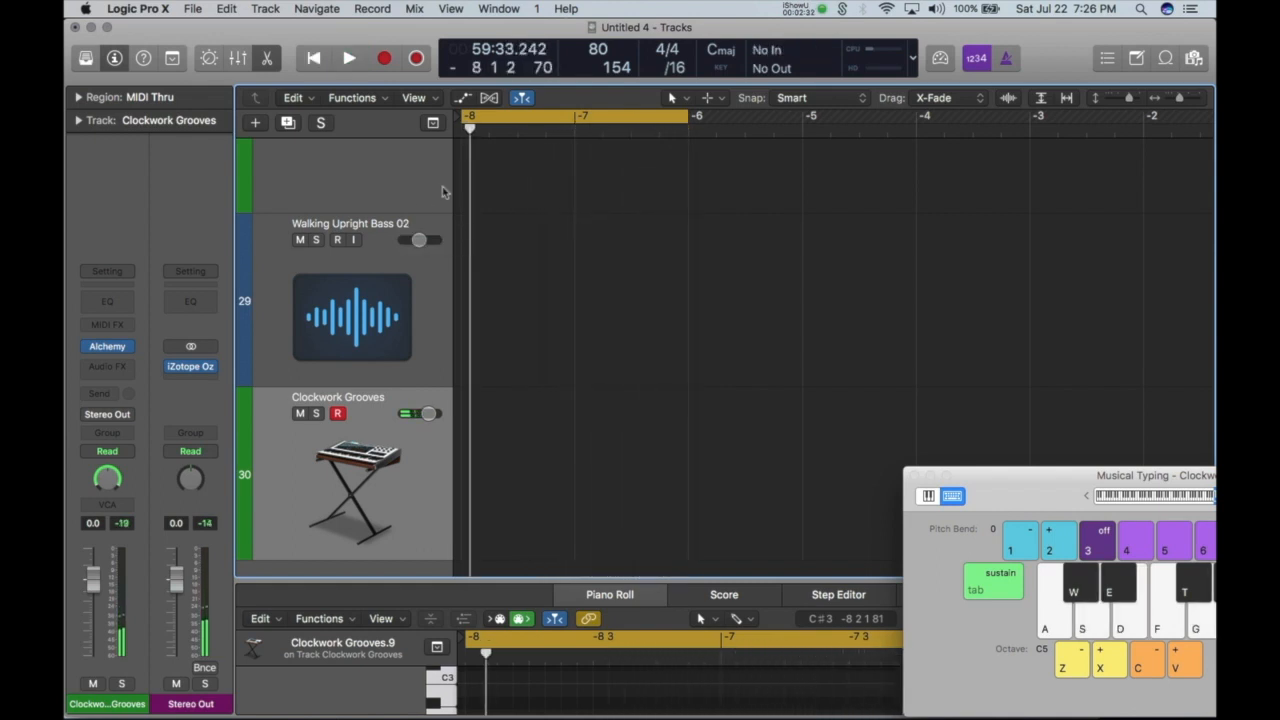
{"action": "left_click", "coordinate": [417, 59]}
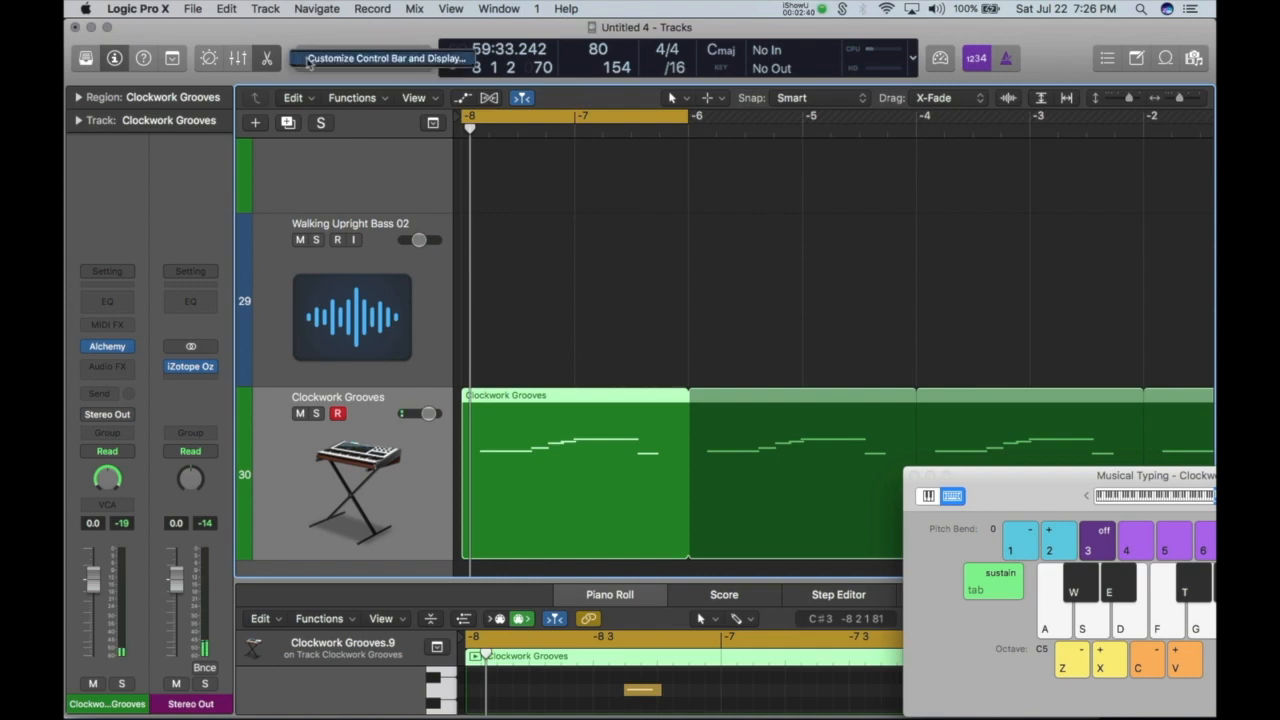
View the control bar customization options that include Capture Recording, and clear Musical Typing out of the way.
{"action": "left_click", "coordinate": [310, 62]}
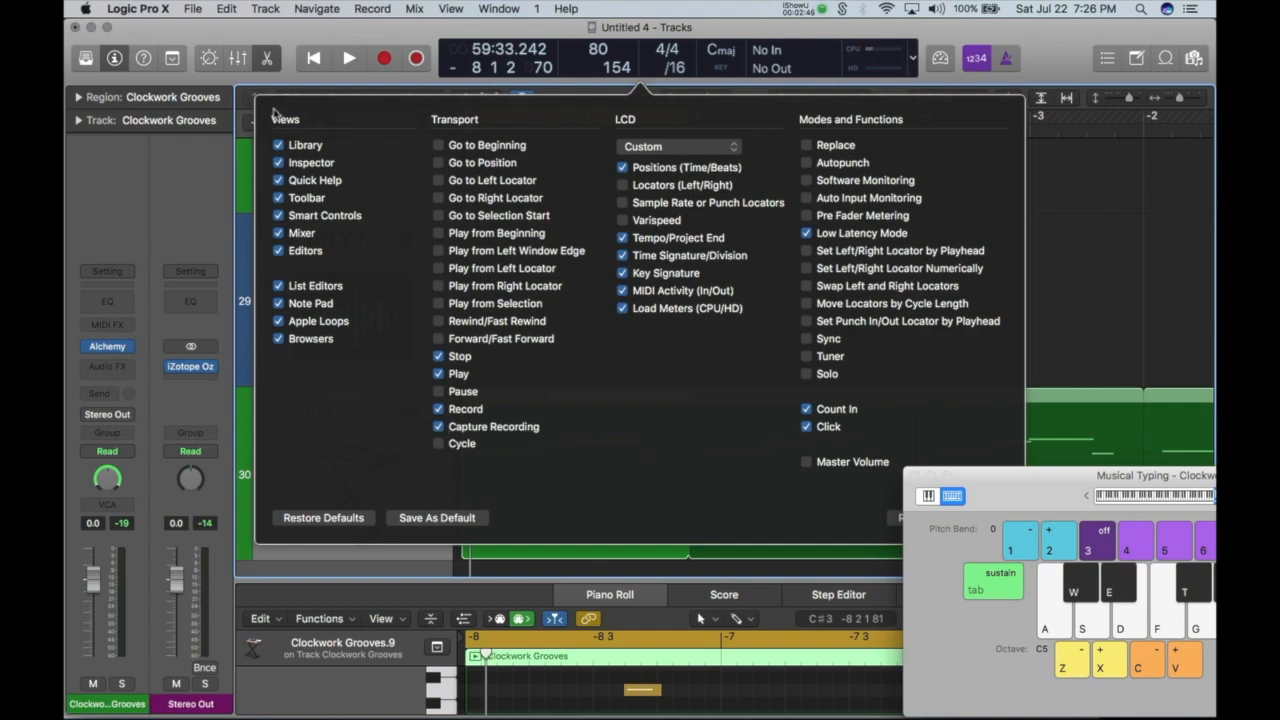
{"action": "left_click_drag", "start_coordinate": [1020, 484], "coordinate": [1157, 533]}
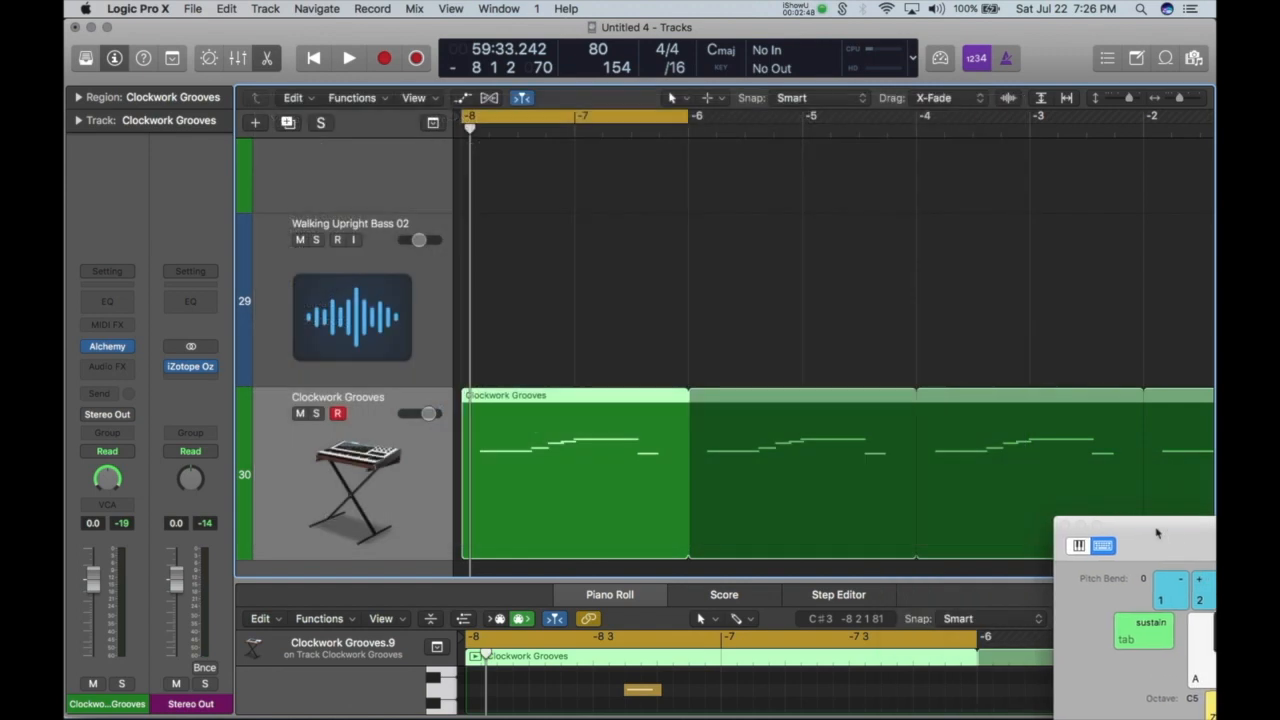
{"action": "left_click", "coordinate": [644, 262]}
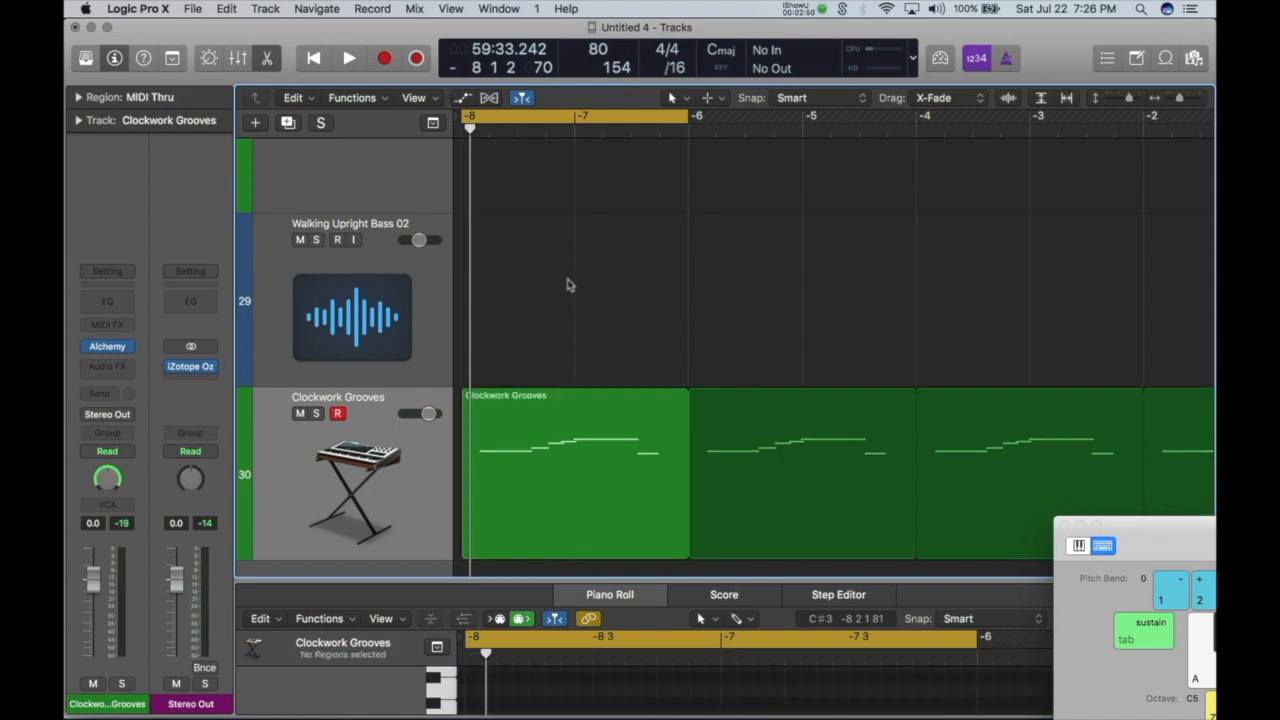
Play back the captured Clockwork Grooves region briefly.
{"action": "left_click", "coordinate": [563, 395]}
{"action": "key", "text": "space"}
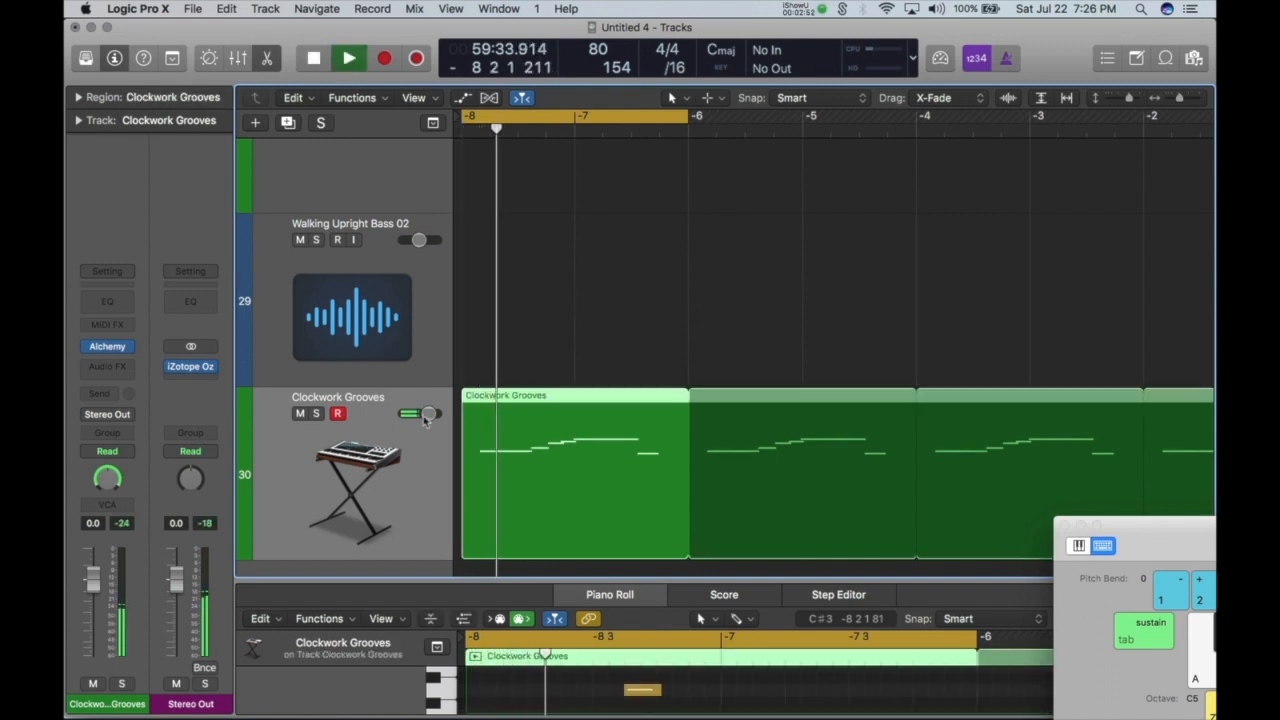
{"action": "key", "text": "space"}
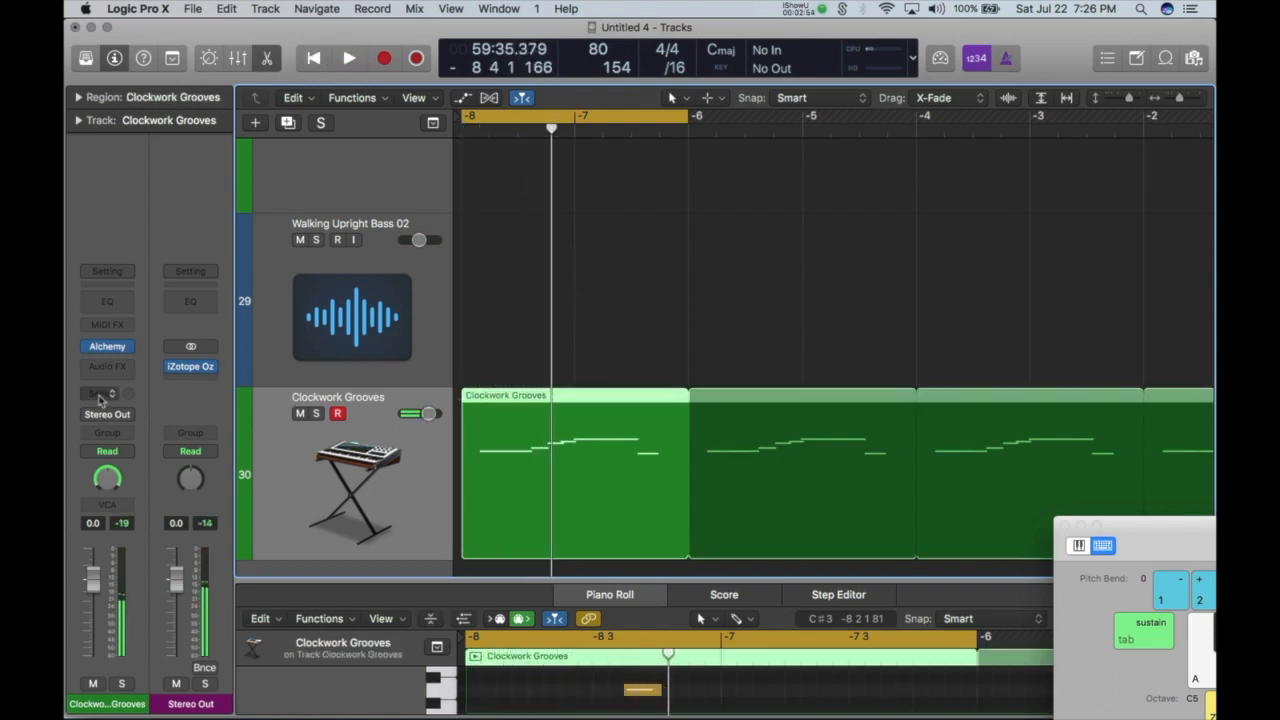
Set the Clockwork Grooves channel's automation mode to Touch, reopen Alchemy beside the tracks, and review the available automation modes.
{"action": "left_click", "coordinate": [108, 451]}
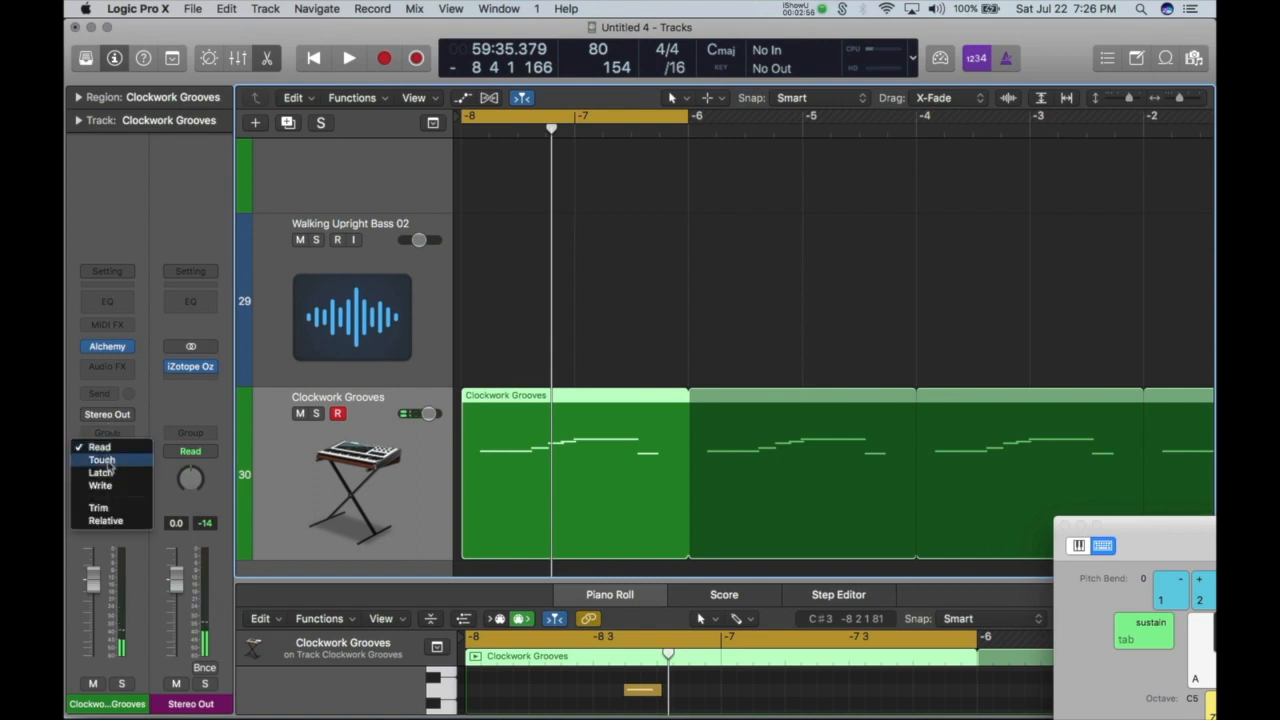
{"action": "left_click", "coordinate": [104, 460]}
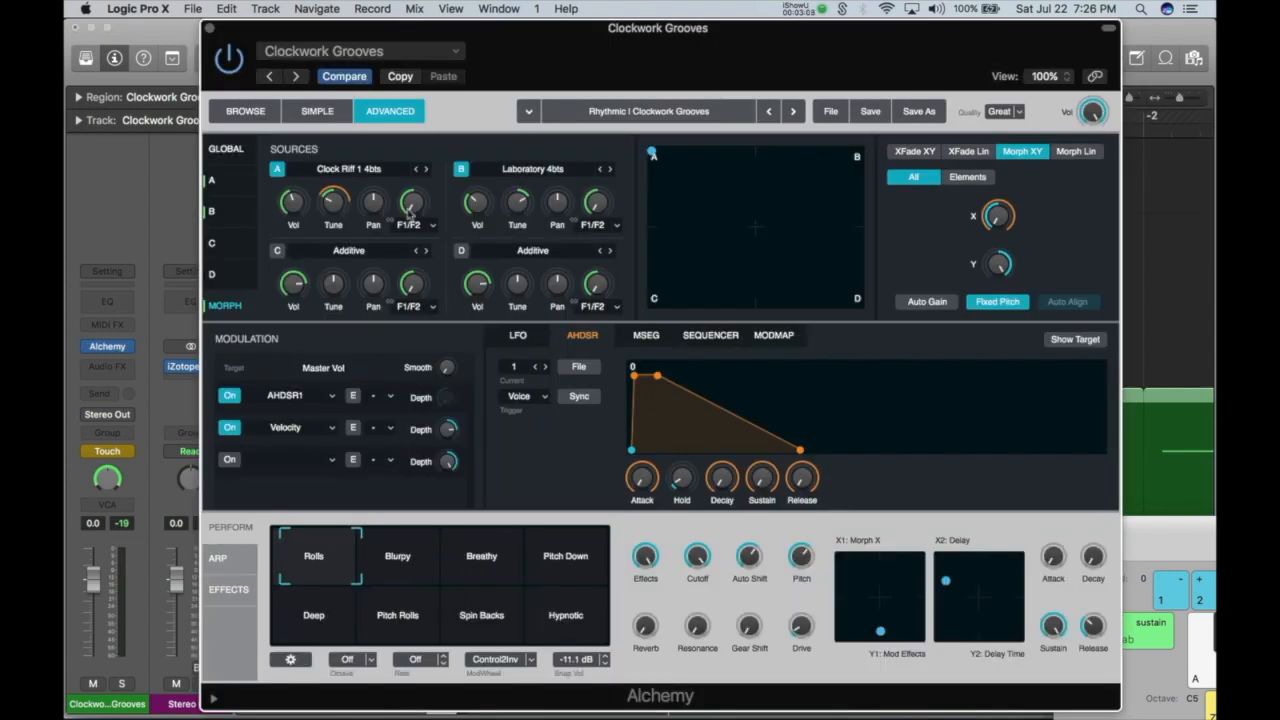
{"action": "left_click_drag", "start_coordinate": [334, 27], "coordinate": [1026, 30]}
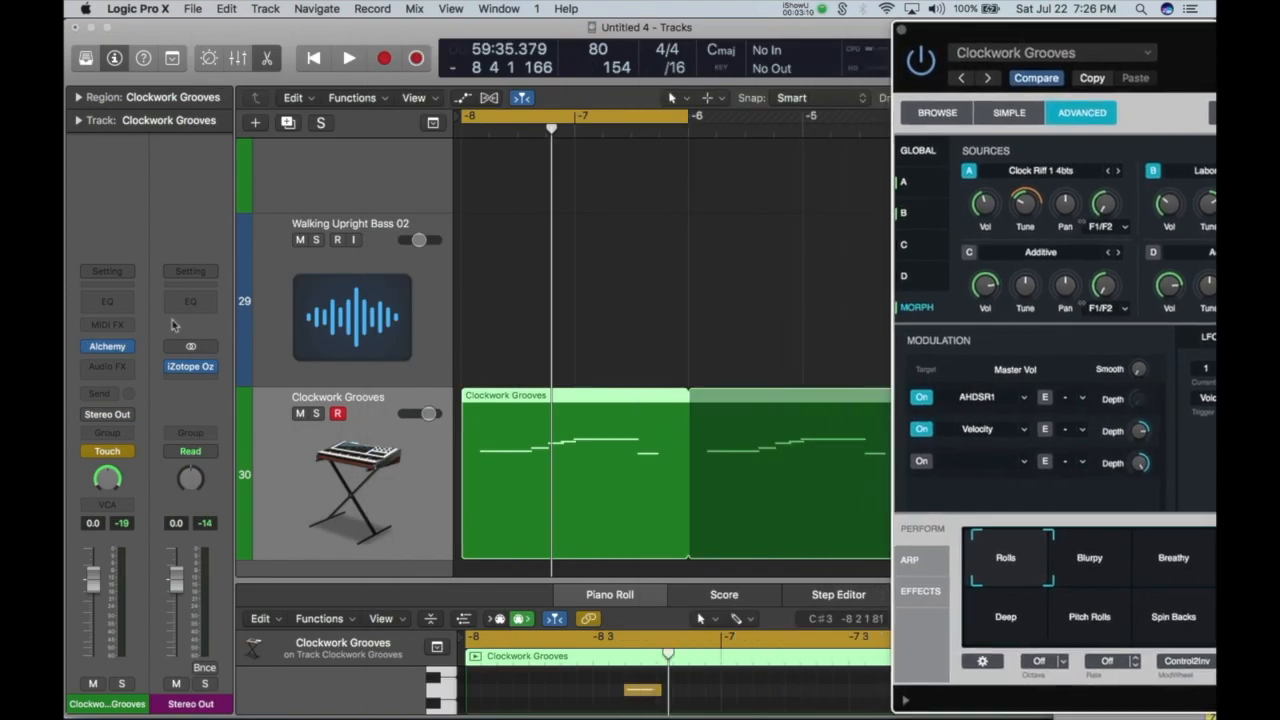
{"action": "left_click", "coordinate": [124, 455]}
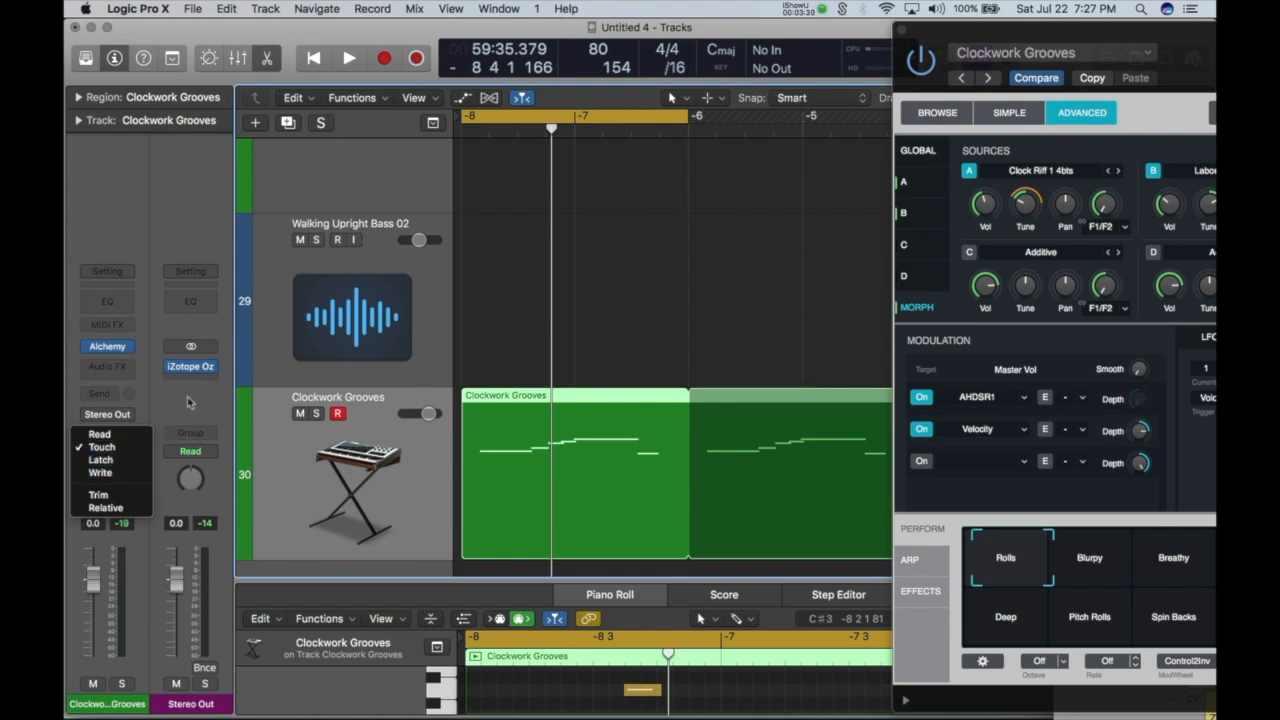
{"action": "left_click", "coordinate": [383, 400]}
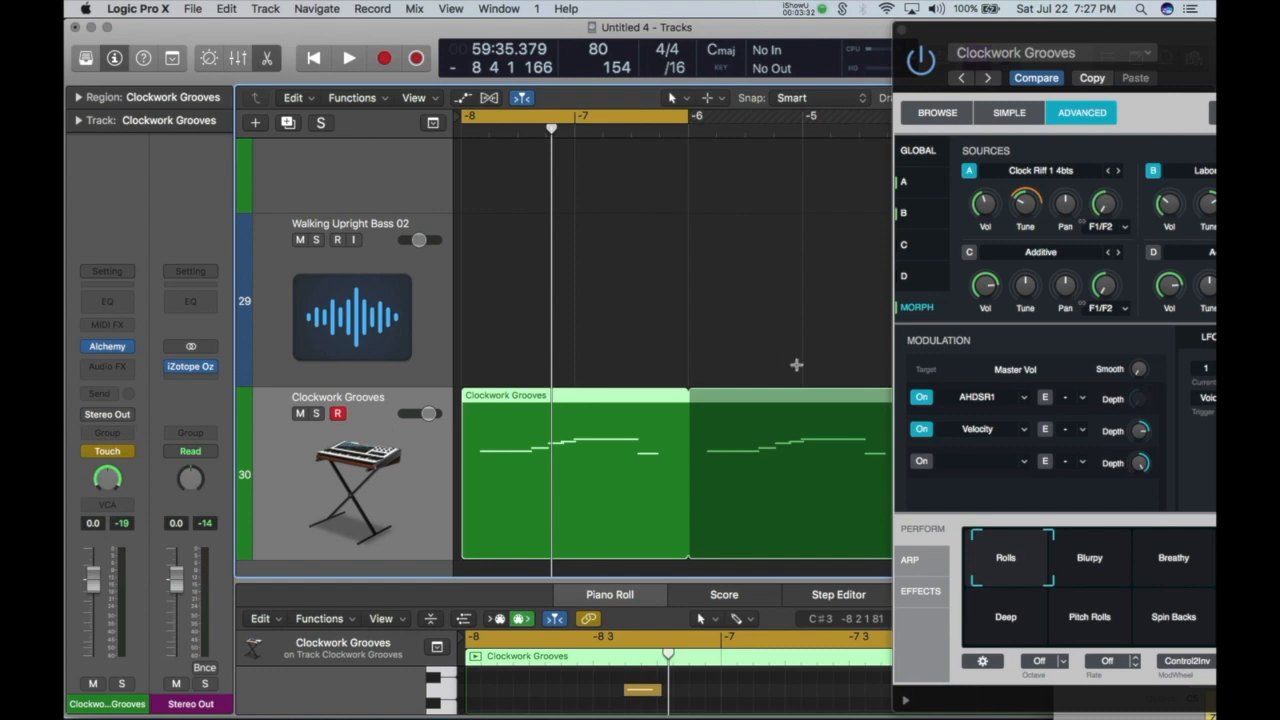
Record automation by sweeping Alchemy's transform pad during playback, ending on Rolls, and return the channel's automation mode to Read.
{"action": "left_click_drag", "start_coordinate": [1018, 29], "coordinate": [428, 27]}
{"action": "mouse_move", "coordinate": [402, 558]}
{"action": "left_mouse_down"}
{"action": "mouse_move", "coordinate": [660, 565]}
{"action": "mouse_move", "coordinate": [583, 614]}
{"action": "mouse_move", "coordinate": [477, 630]}
{"action": "mouse_move", "coordinate": [418, 610]}
{"action": "mouse_move", "coordinate": [470, 612]}
{"action": "mouse_move", "coordinate": [578, 552]}
{"action": "mouse_move", "coordinate": [485, 548]}
{"action": "mouse_move", "coordinate": [410, 625]}
{"action": "mouse_move", "coordinate": [410, 560]}
{"action": "left_mouse_up"}
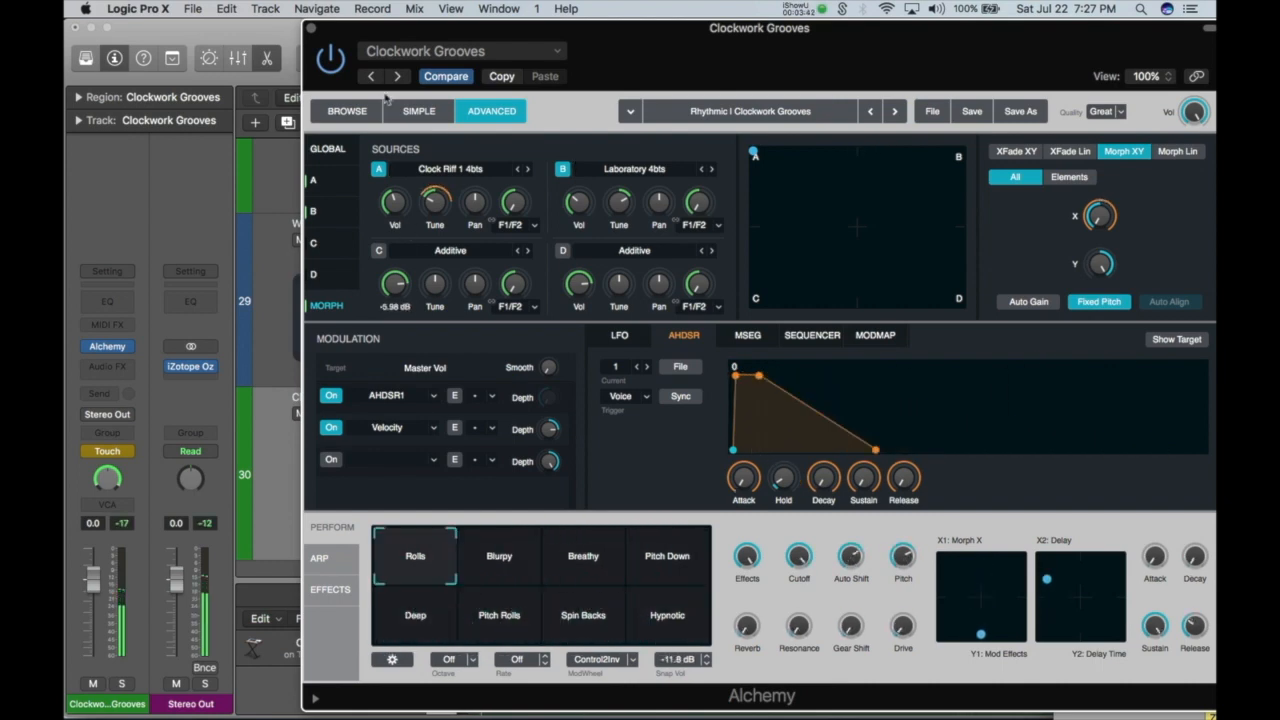
{"action": "left_click", "coordinate": [310, 30]}
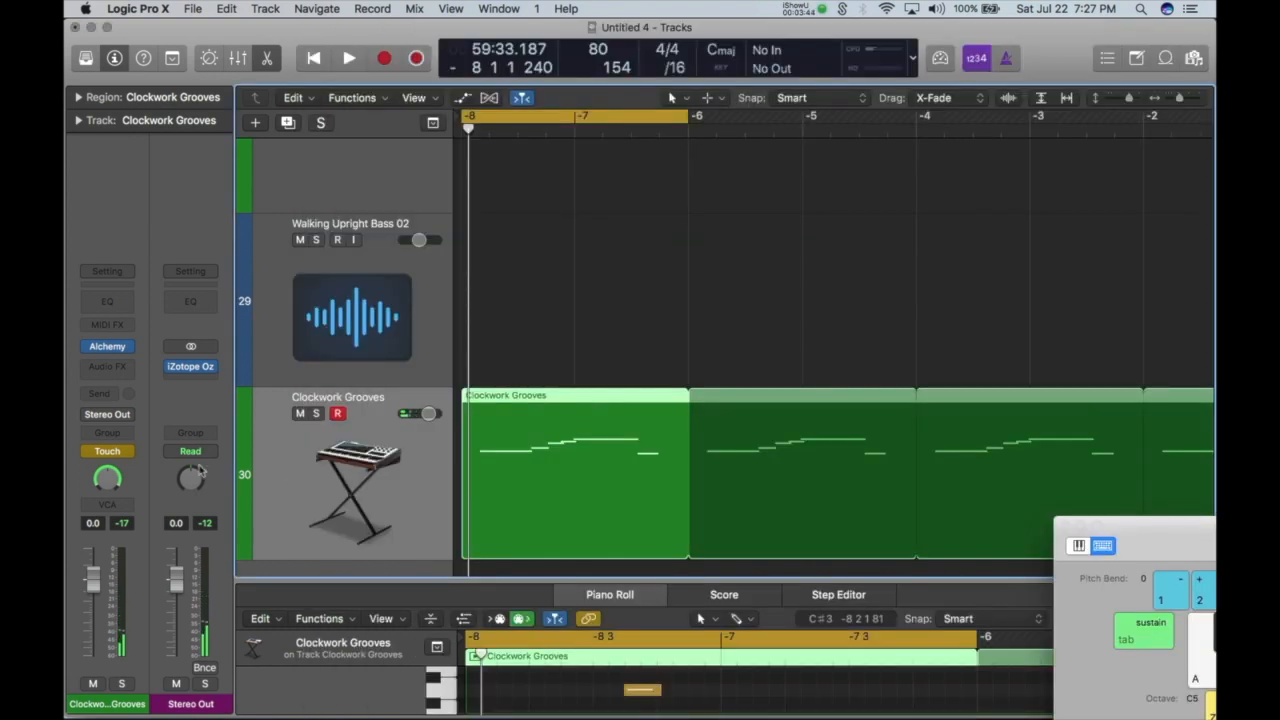
{"action": "left_click", "coordinate": [110, 452]}
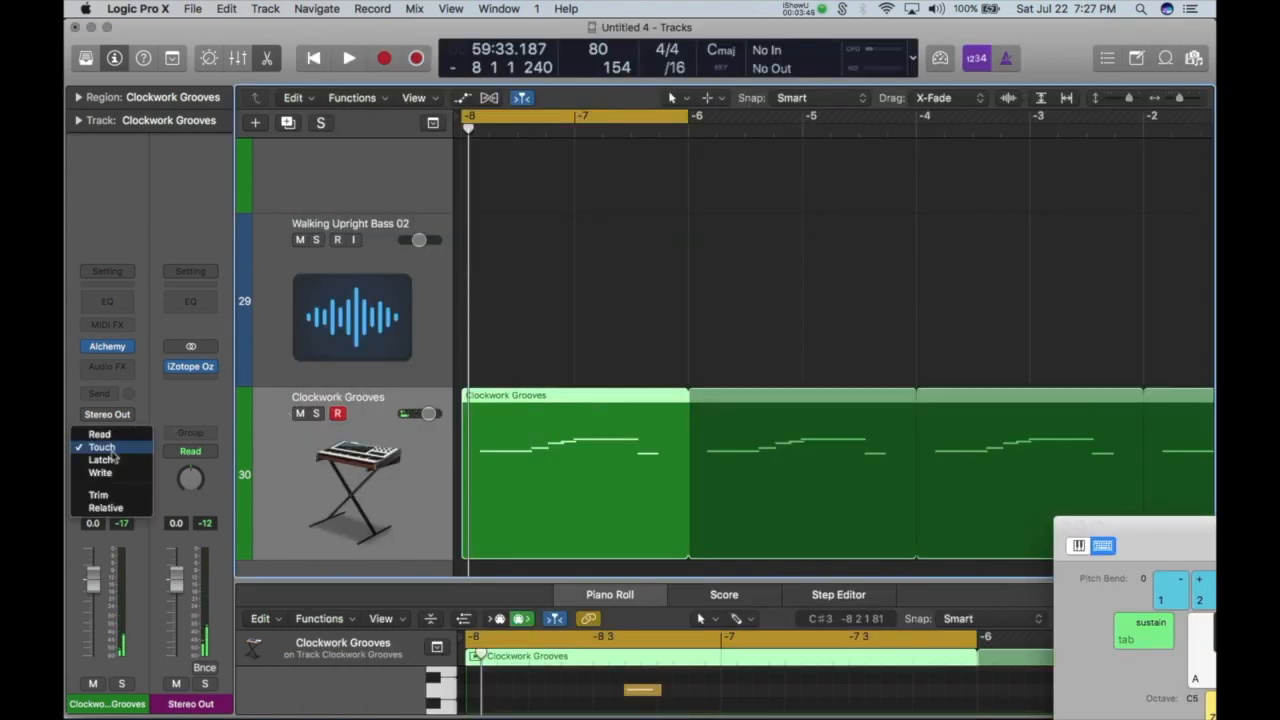
{"action": "left_click", "coordinate": [112, 436]}
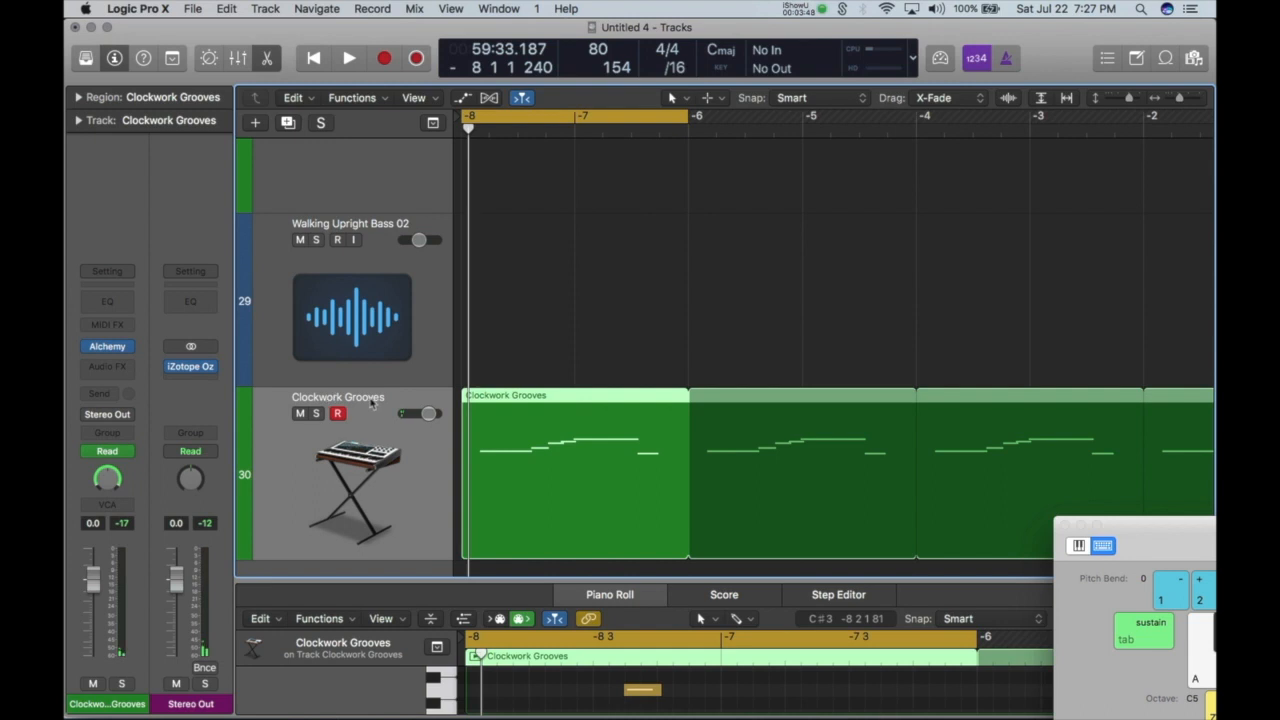
Close Musical Typing, show track automation, and expand the Clockwork Grooves lanes for Transform Pad X and Transform Pad Y.
{"action": "left_click", "coordinate": [1064, 526]}
{"action": "key", "text": "a"}
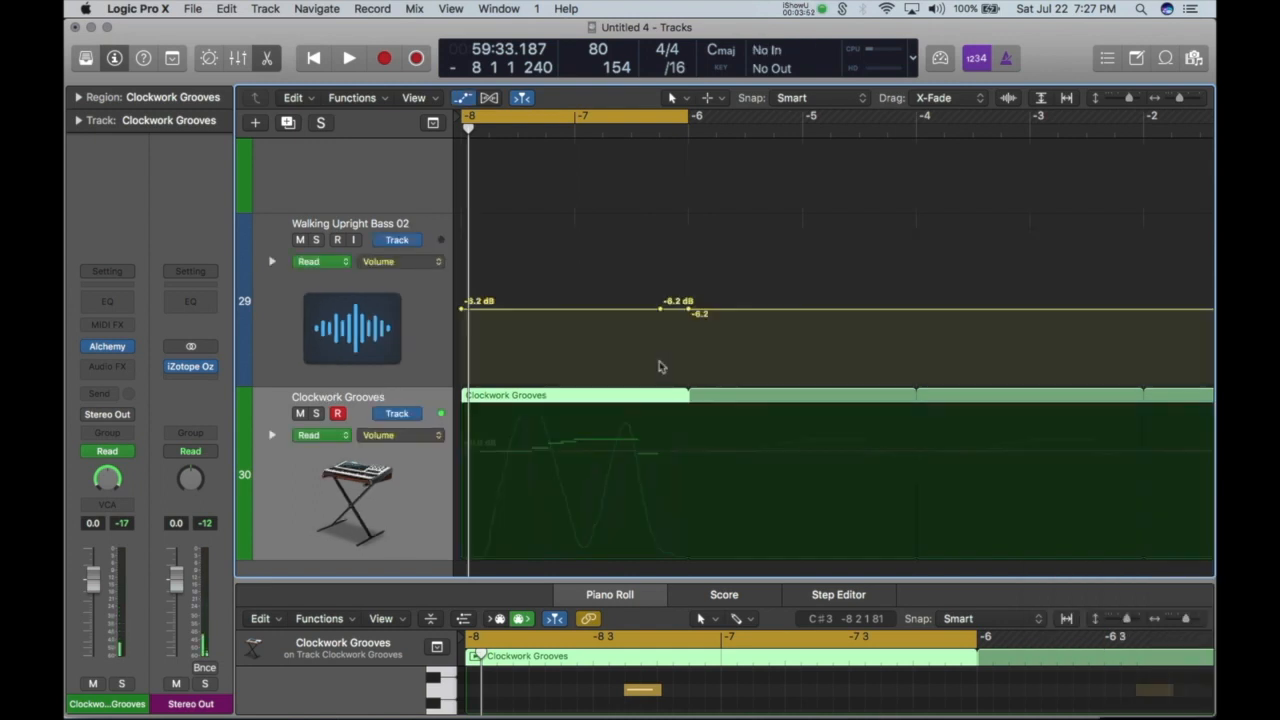
{"action": "left_click", "coordinate": [272, 435]}
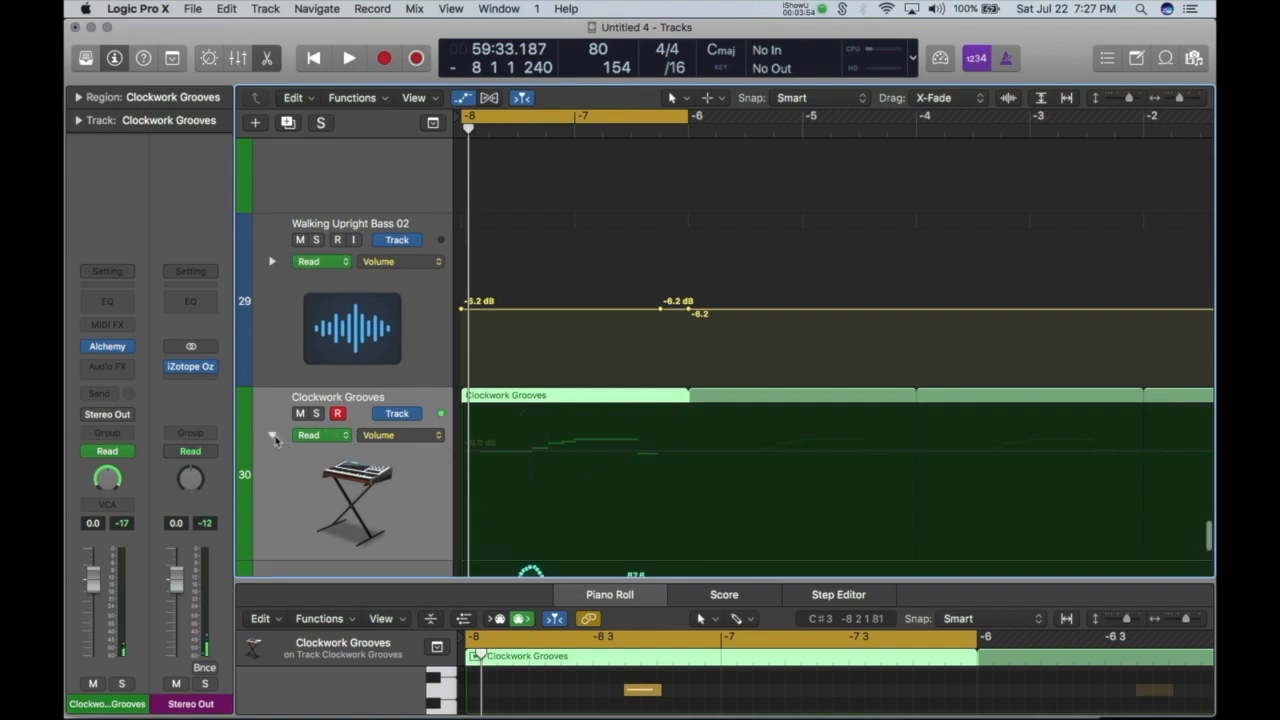
{"action": "scroll", "coordinate": [408, 453], "scroll_direction": "down", "scroll_amount": 5}
{"action": "scroll", "coordinate": [394, 343], "scroll_direction": "down", "scroll_amount": 1}
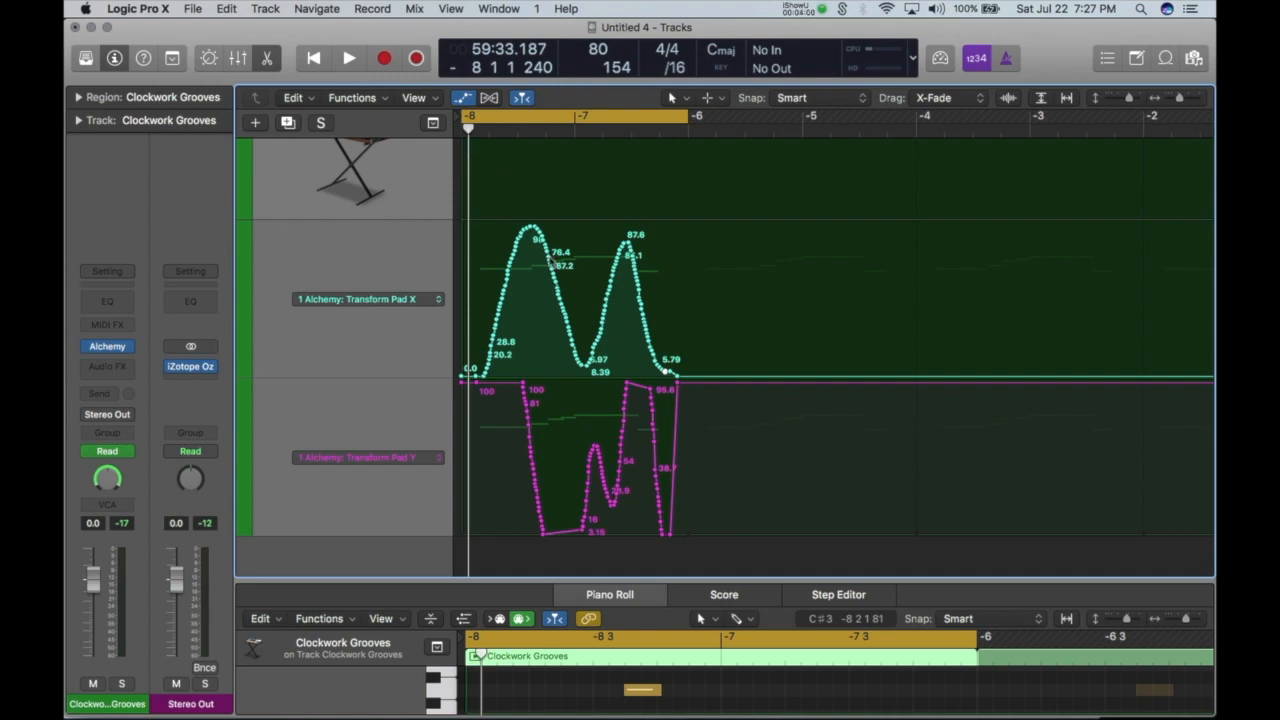
Play the cycle with the transform pad automation and collapse the Clockwork Grooves automation lanes.
{"action": "key", "text": "space"}
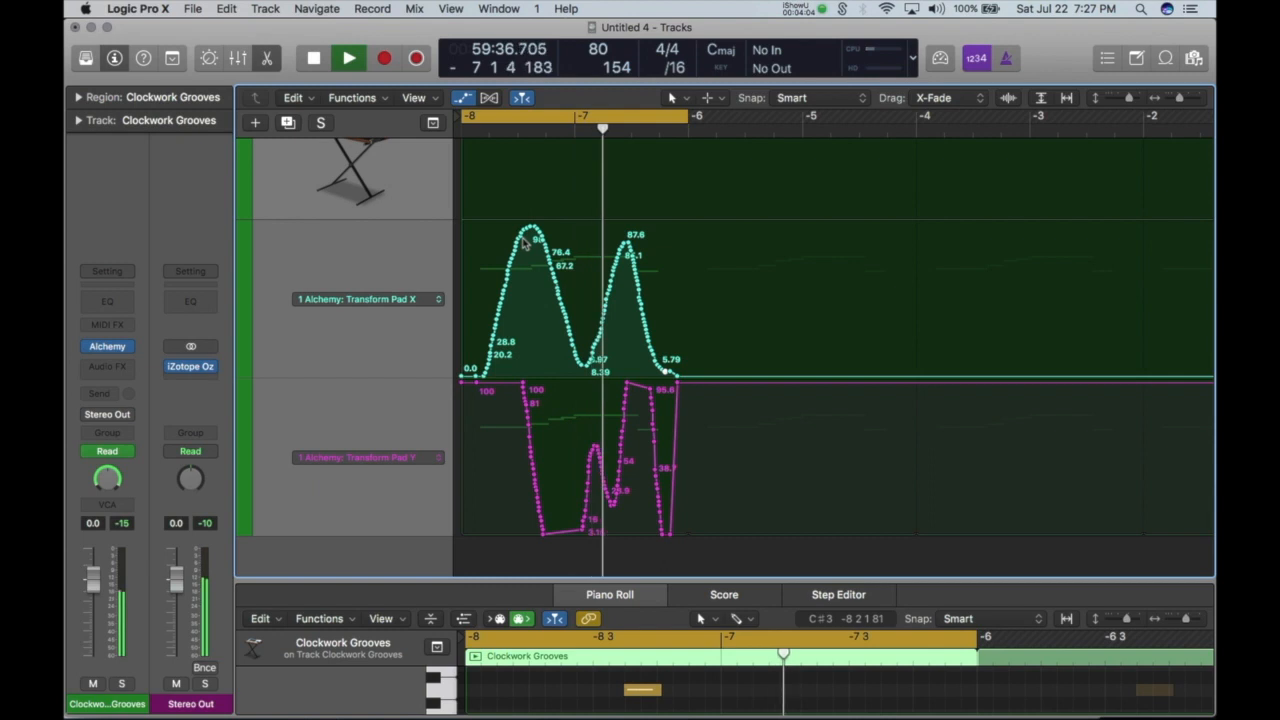
{"action": "key", "text": "space"}
{"action": "mouse_move", "coordinate": [110, 348]}
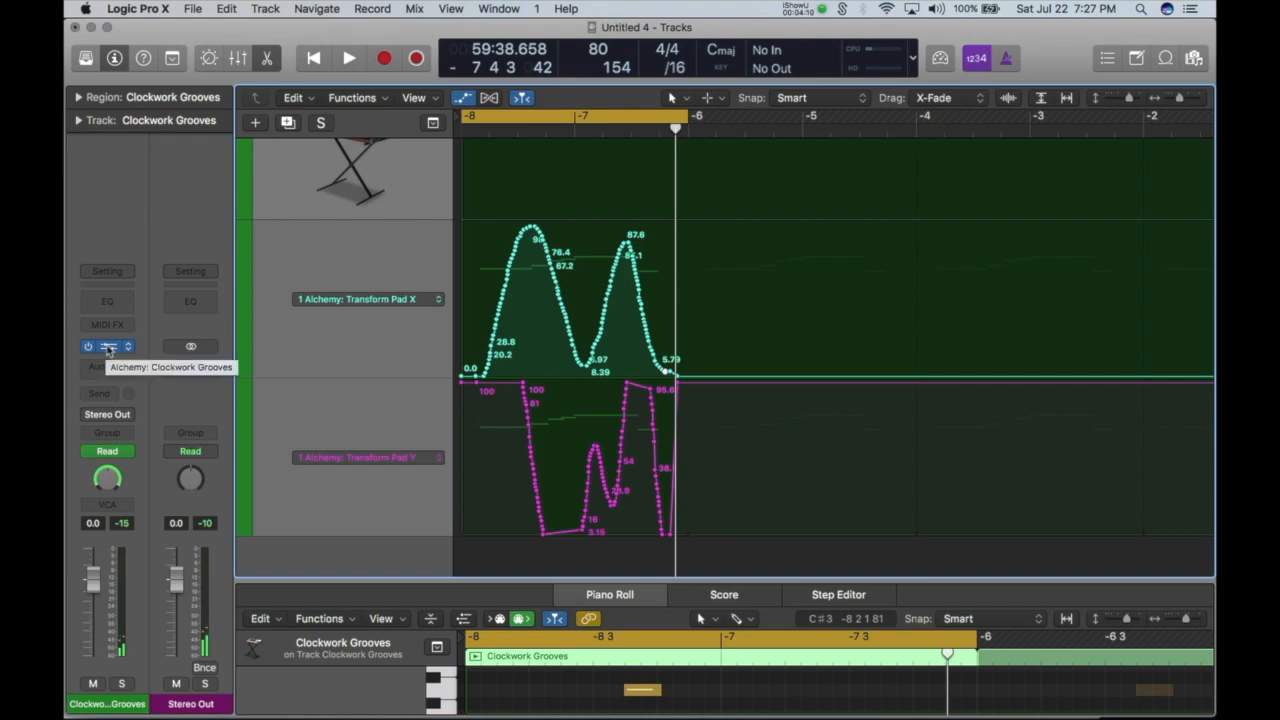
{"action": "left_click", "coordinate": [420, 372]}
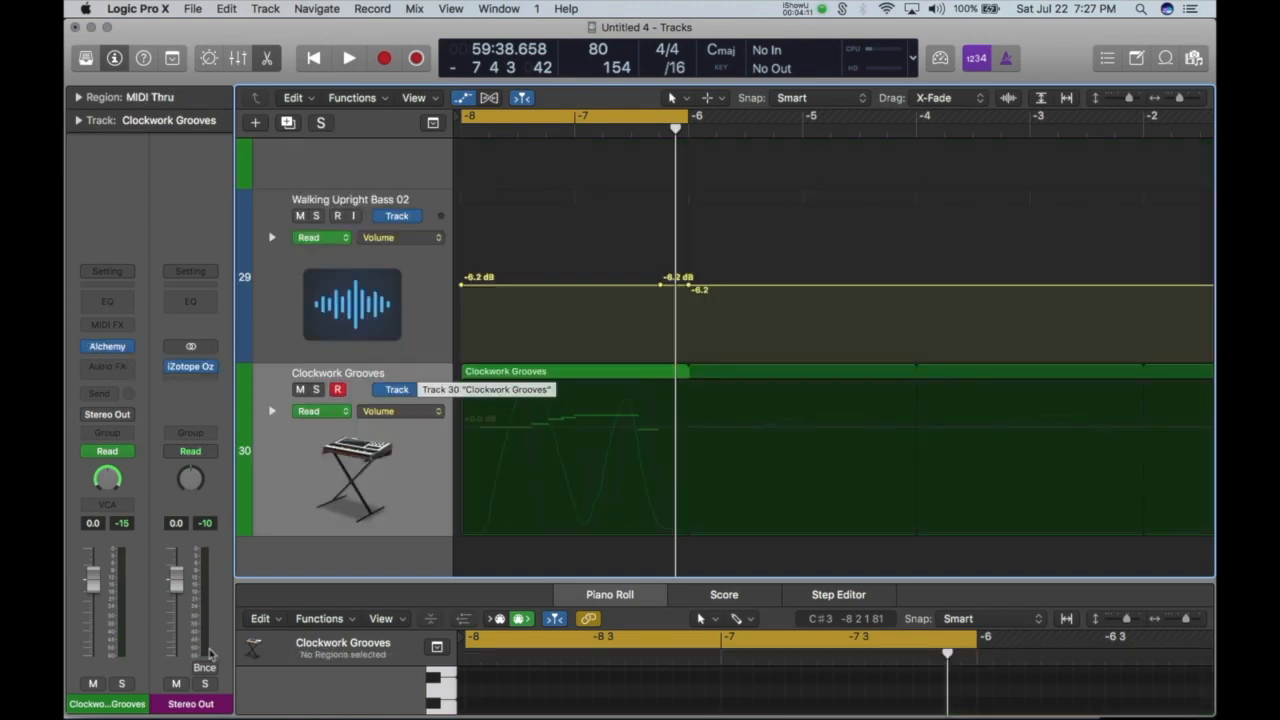
Insert a stereo Space Designer reverb on the Clockwork Grooves channel's empty audio effect slot and look through its preset categories.
{"action": "left_click", "coordinate": [122, 369]}
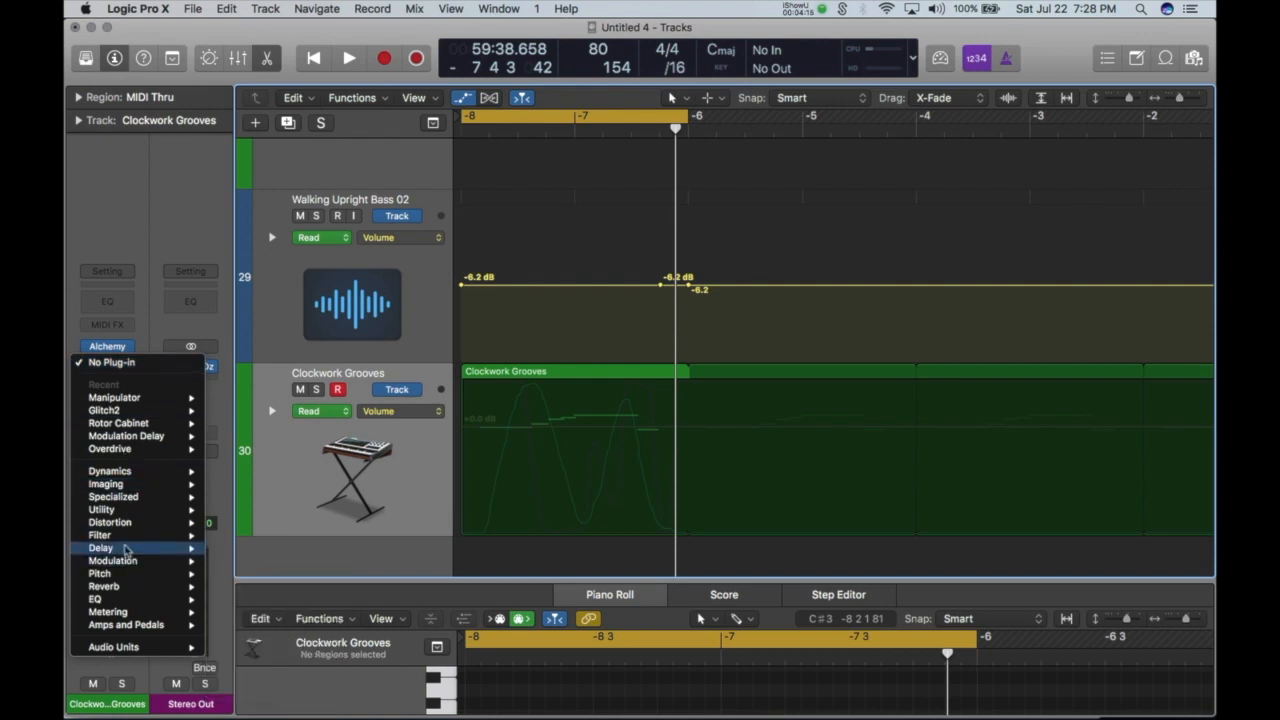
{"action": "mouse_move", "coordinate": [116, 588]}
{"action": "mouse_move", "coordinate": [265, 625]}
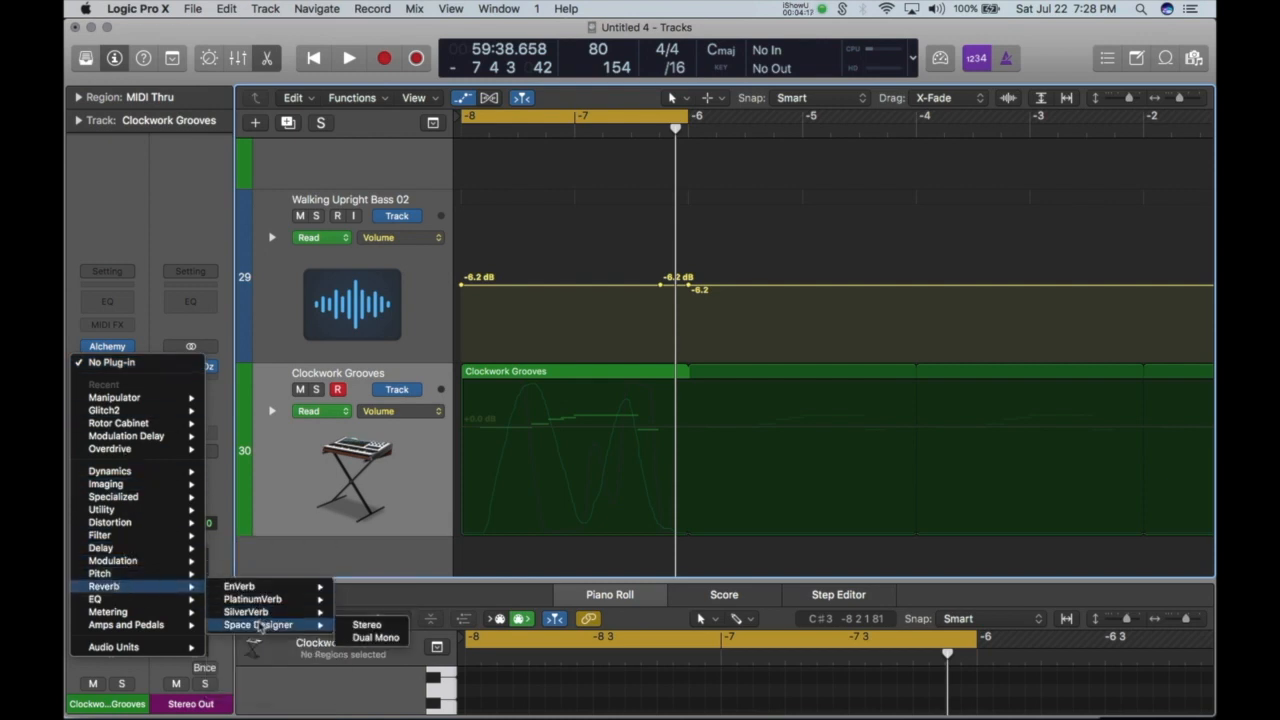
{"action": "left_click", "coordinate": [367, 625]}
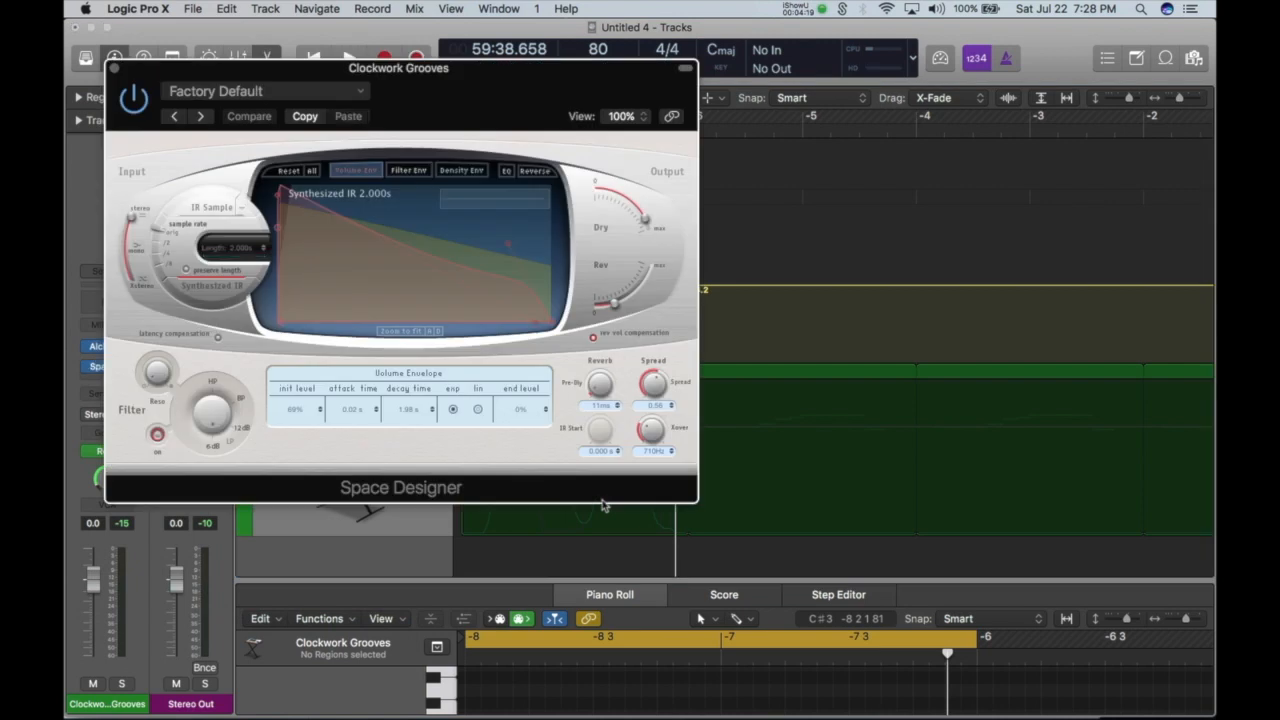
{"action": "left_click", "coordinate": [322, 116]}
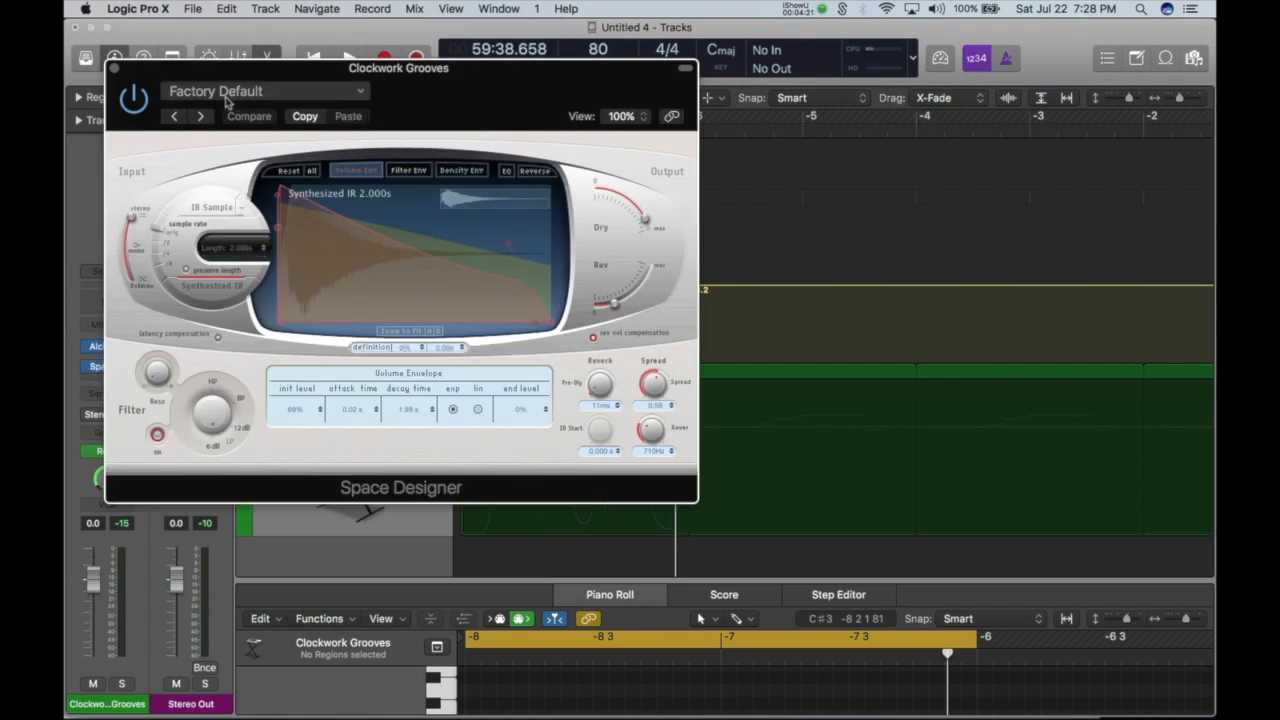
{"action": "left_click", "coordinate": [226, 96]}
{"action": "mouse_move", "coordinate": [225, 432]}
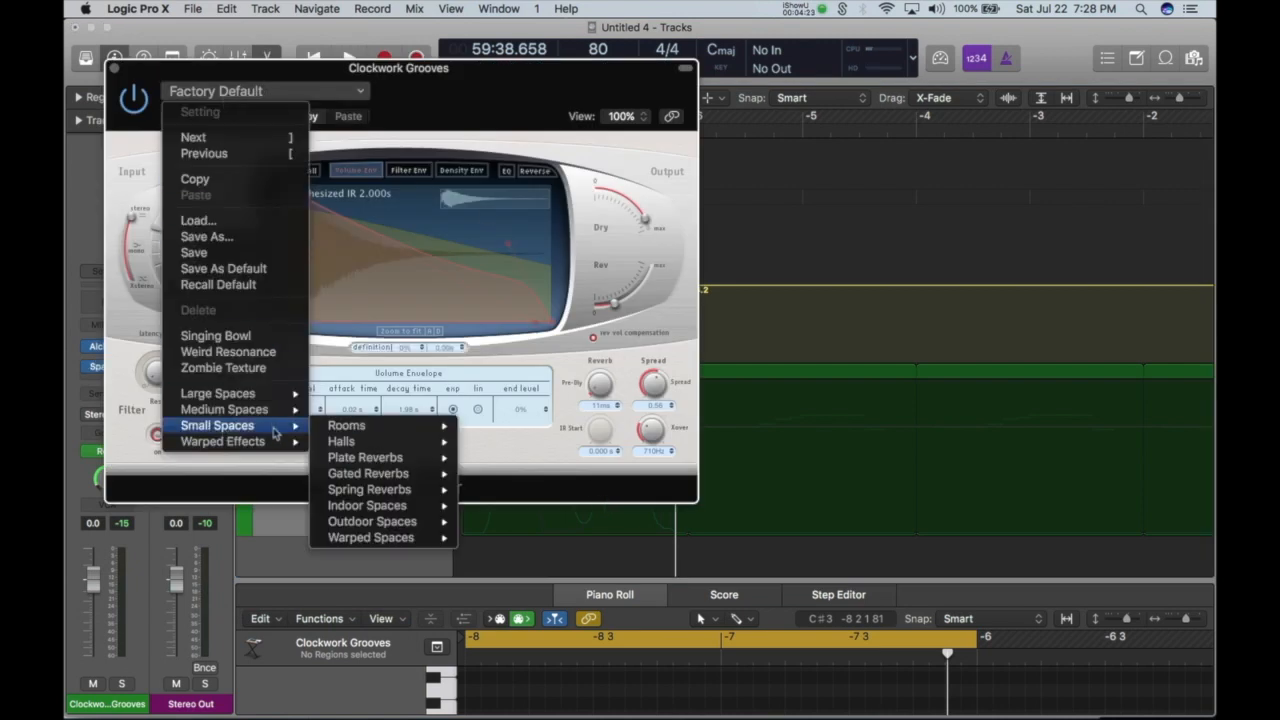
{"action": "left_click", "coordinate": [133, 161]}
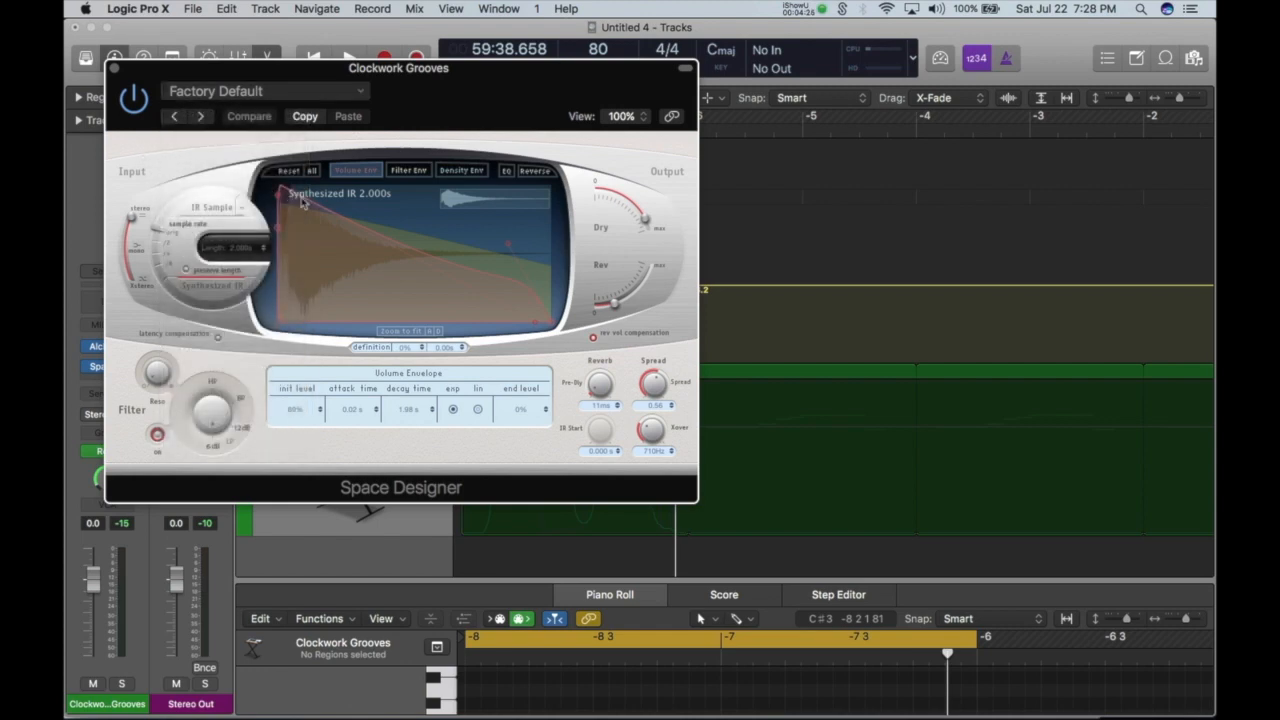
Open Space Designer's impulse response loader and select 1.0s_Dynamic Hall.SDIR in the 02 Halls folder of 03 Small Spaces.
{"action": "left_click", "coordinate": [245, 209]}
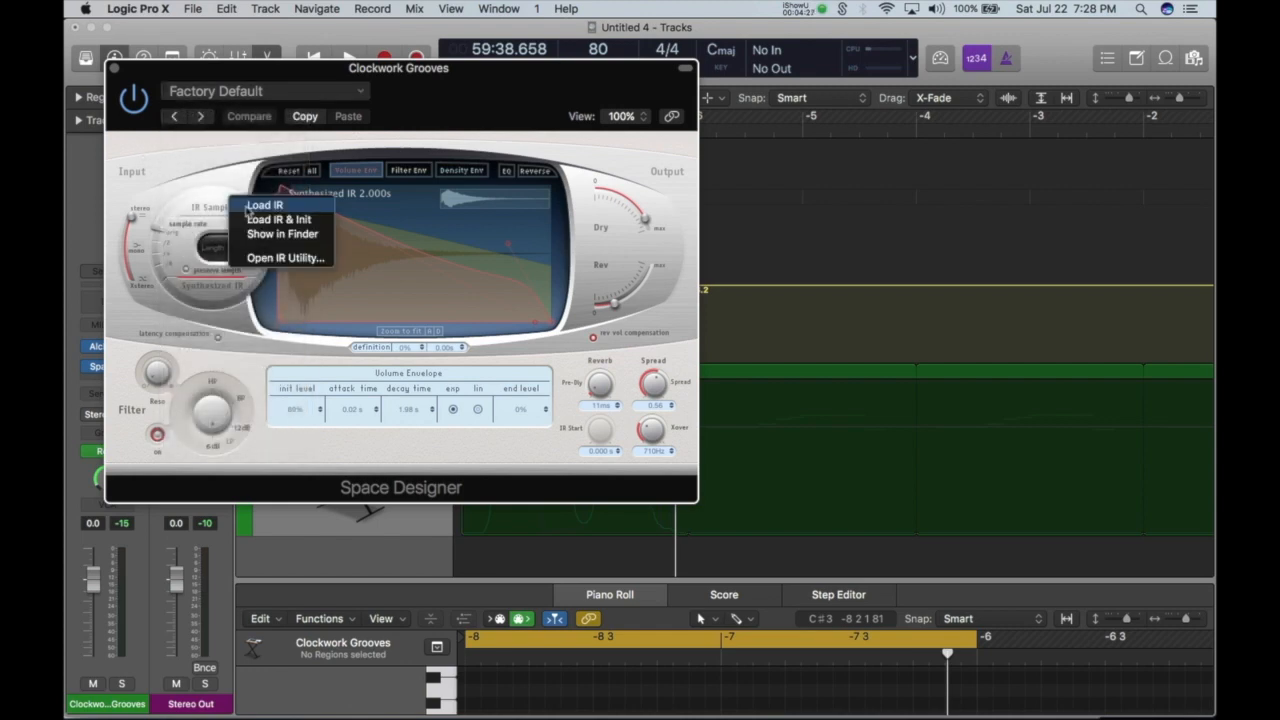
{"action": "left_click", "coordinate": [265, 206]}
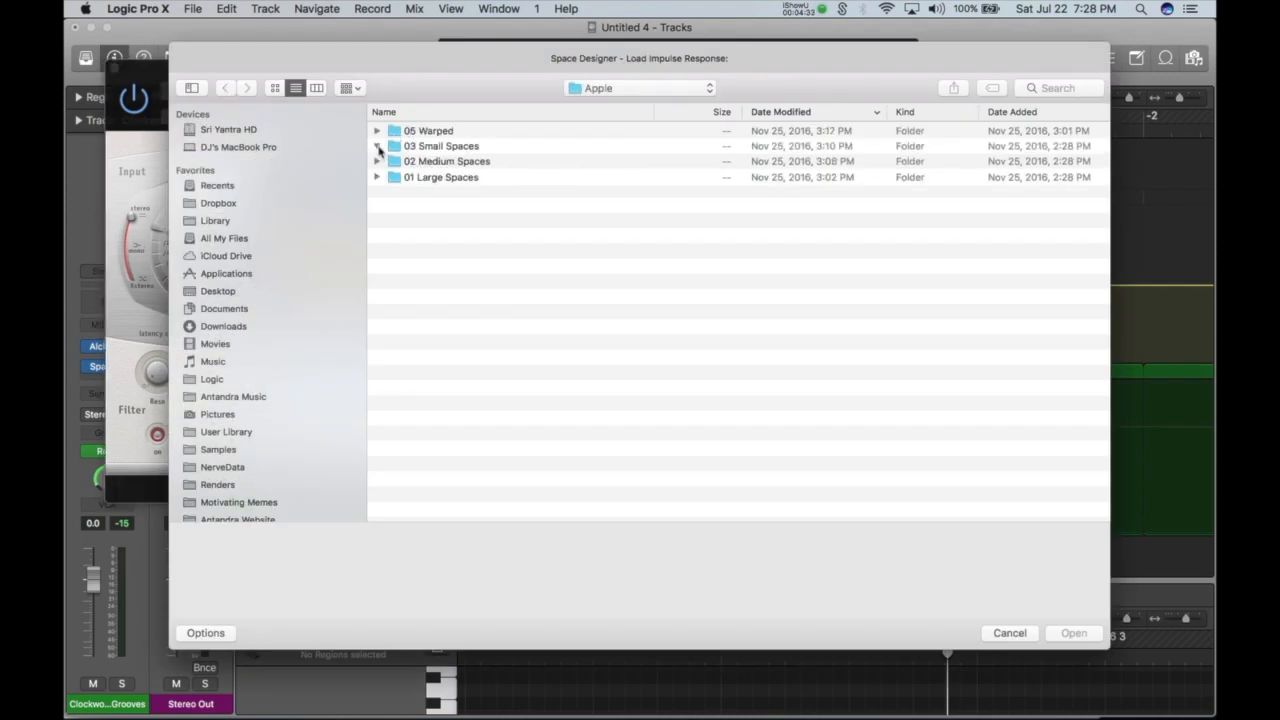
{"action": "left_click", "coordinate": [377, 147]}
{"action": "left_click", "coordinate": [393, 177]}
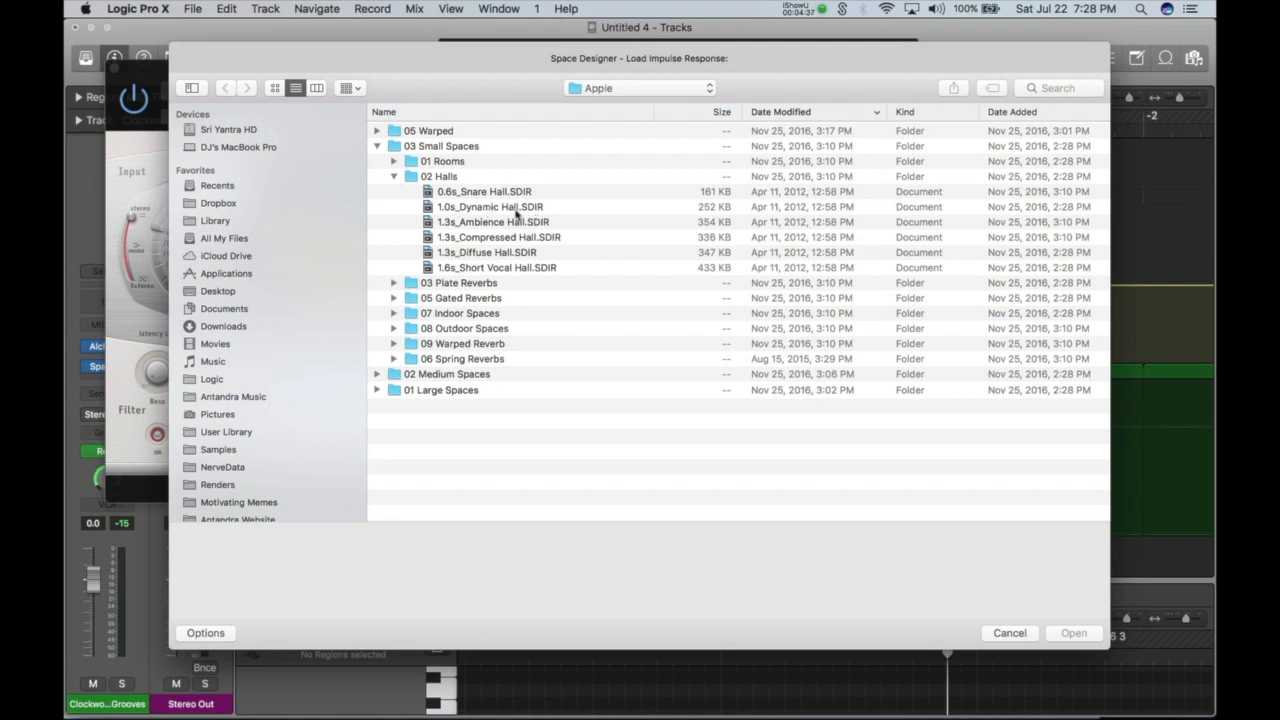
{"action": "left_click", "coordinate": [507, 207]}
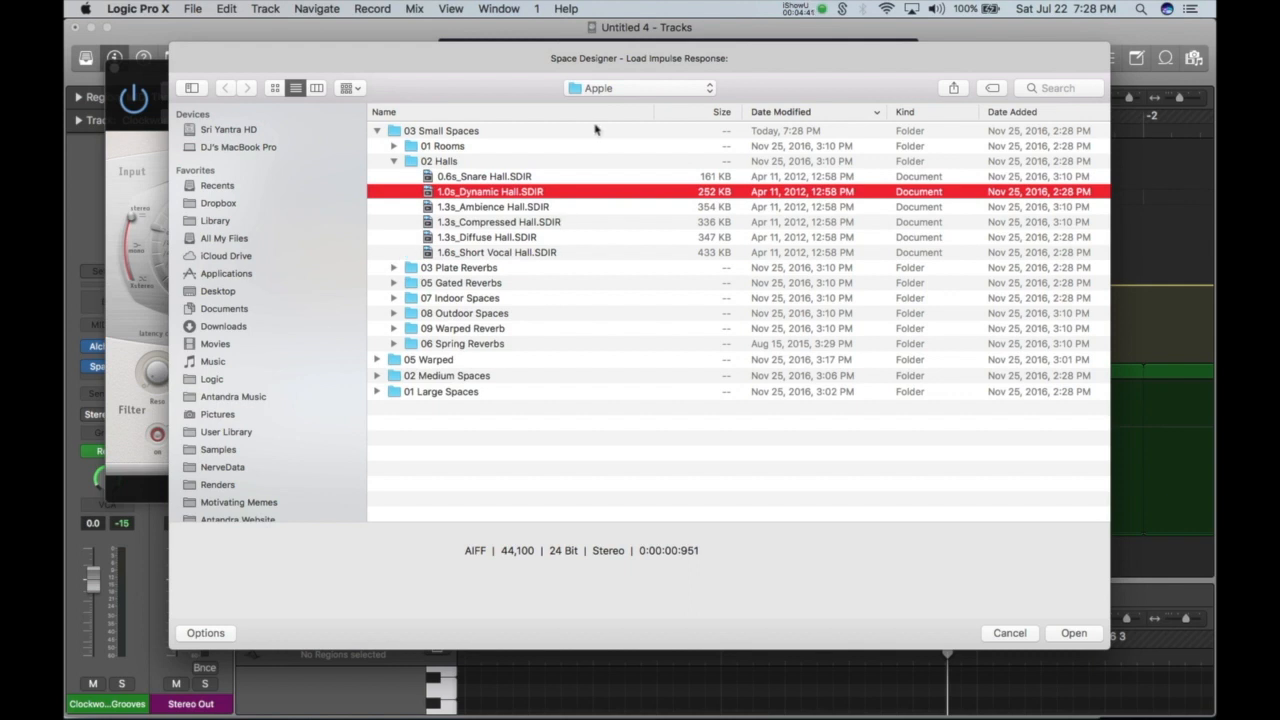
Switch the impulse response file browser to the Samples folder and collapse its Imported folder.
{"action": "left_click", "coordinate": [597, 90]}
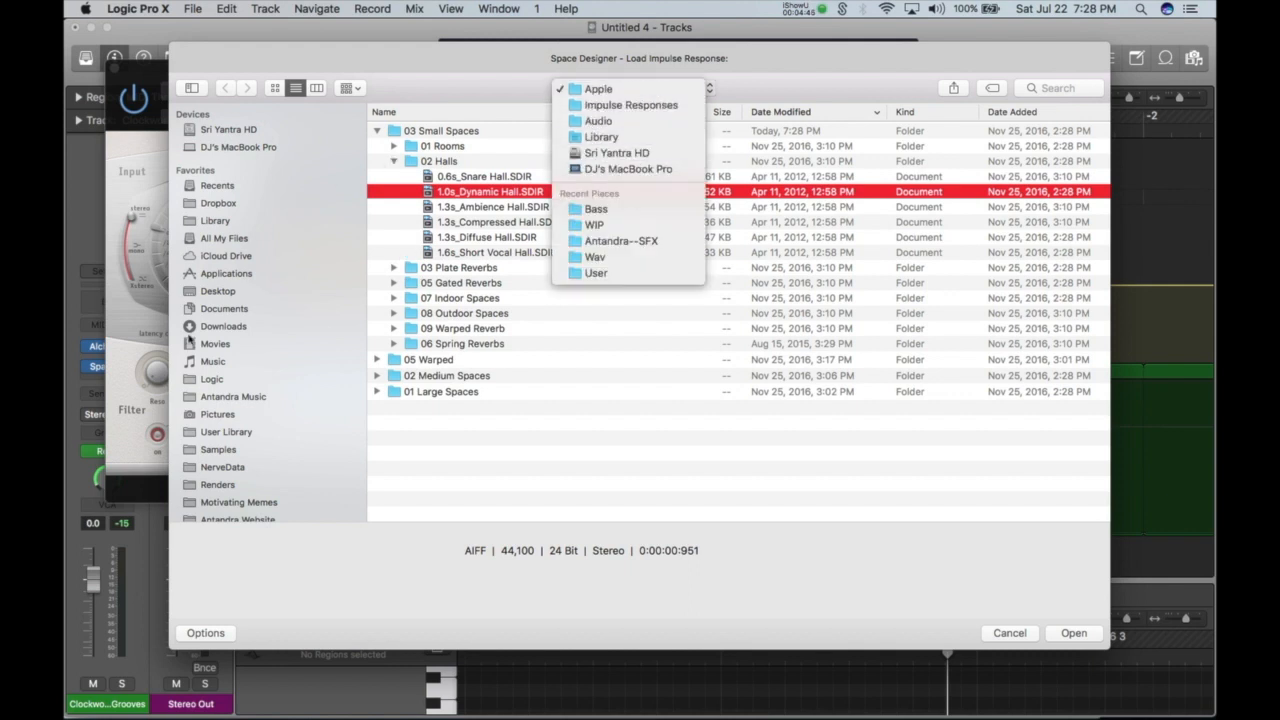
{"action": "left_click", "coordinate": [220, 373]}
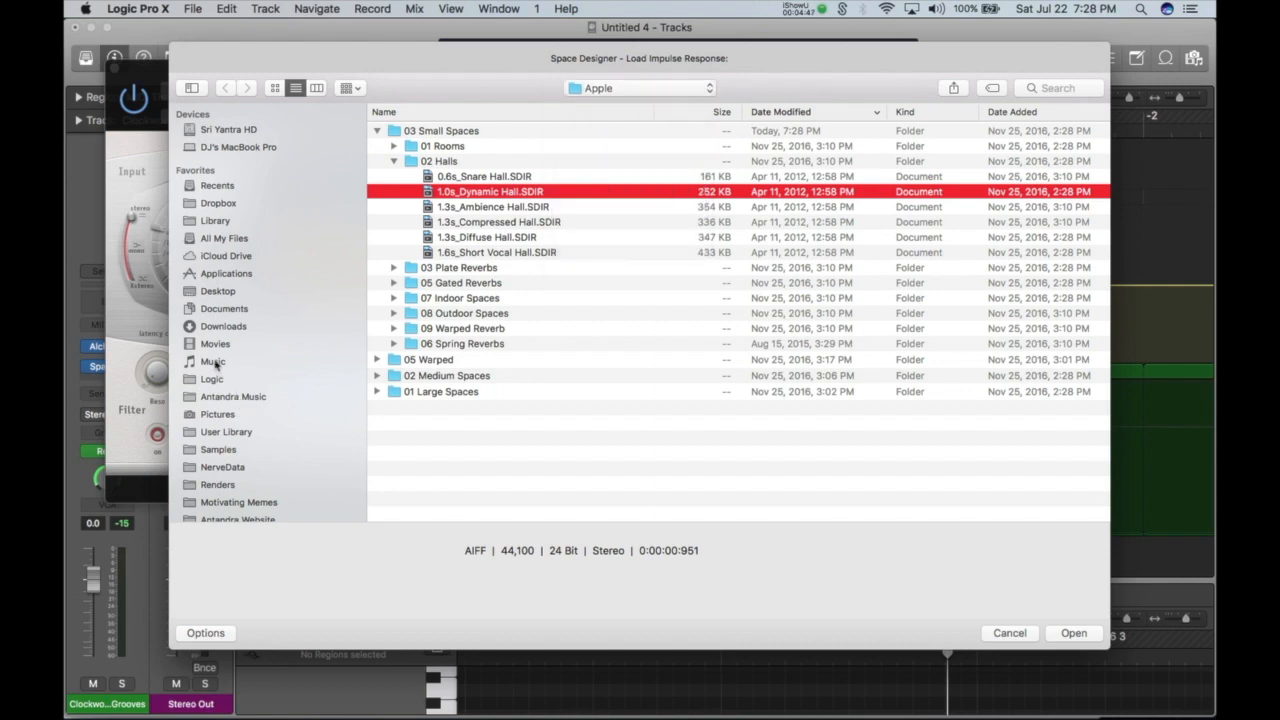
{"action": "left_click", "coordinate": [210, 450]}
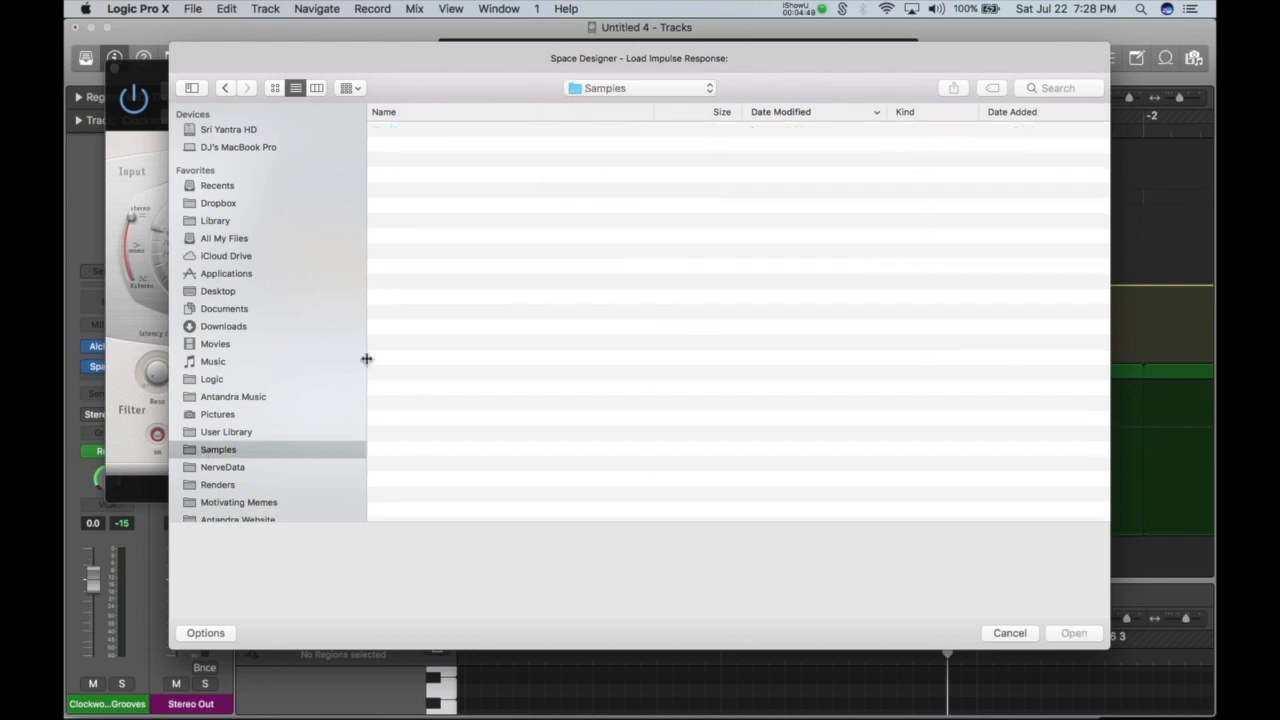
{"action": "left_click", "coordinate": [394, 161]}
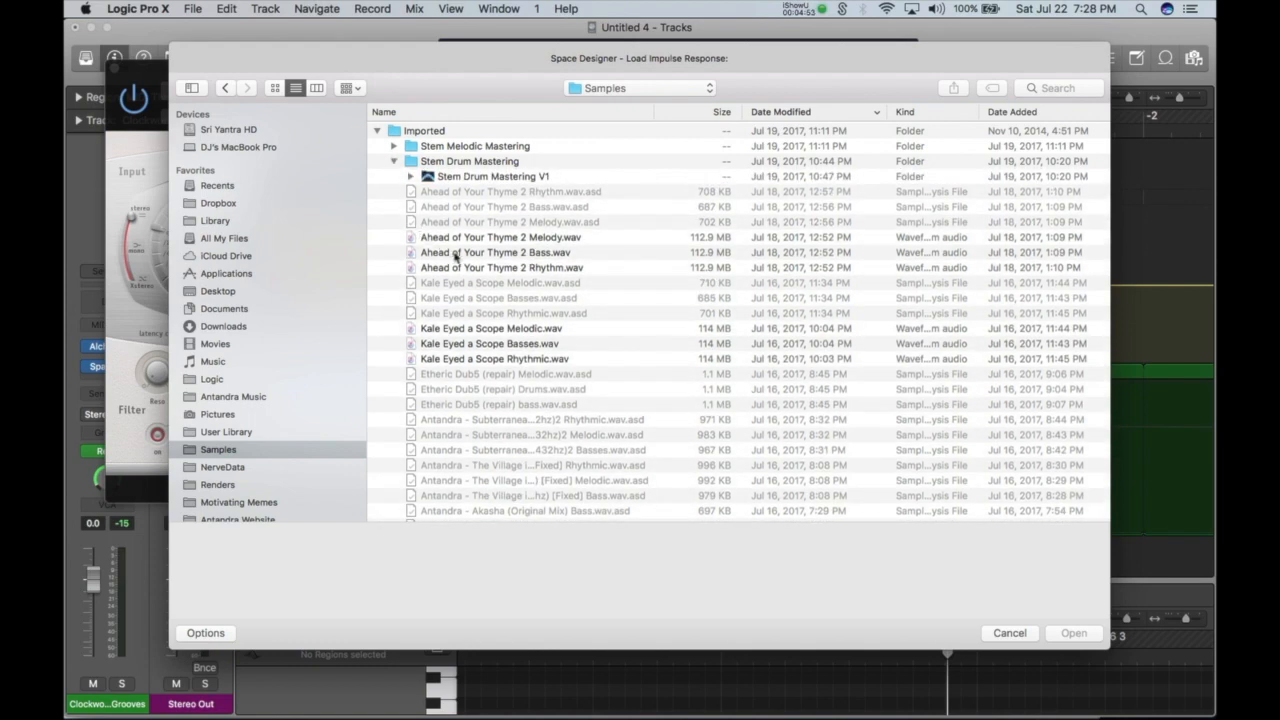
{"action": "left_click", "coordinate": [450, 253]}
{"action": "left_click", "coordinate": [378, 131]}
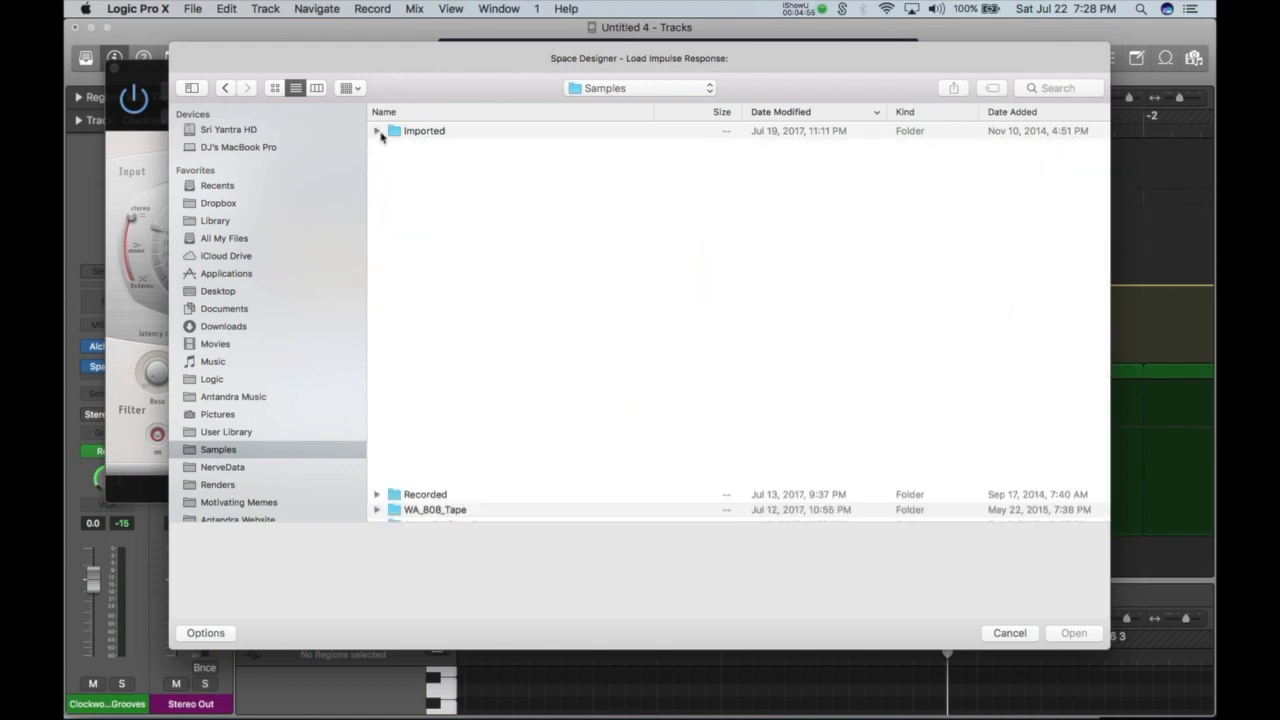
Load KJ SAWKA Crash 3 Meinl Byzance 16".wav from the Crashes folder inside Rhythmic as the impulse response.
{"action": "left_click", "coordinate": [379, 195]}
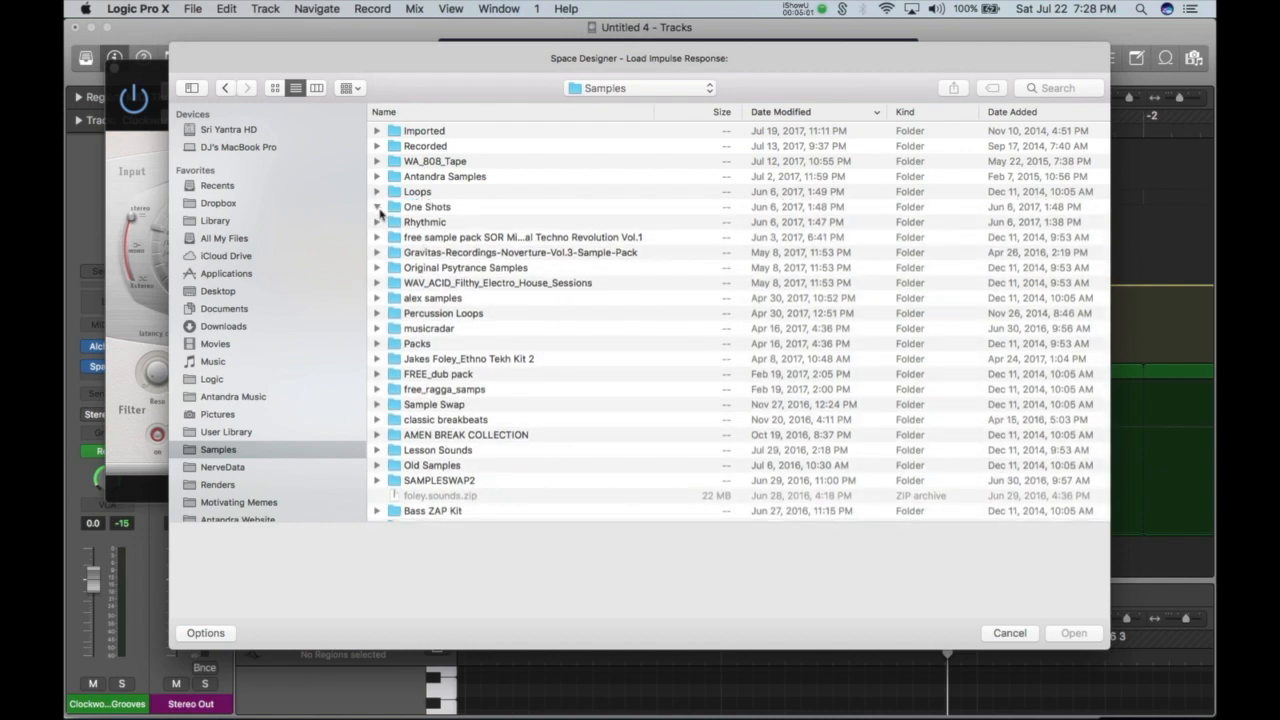
{"action": "left_click", "coordinate": [378, 222]}
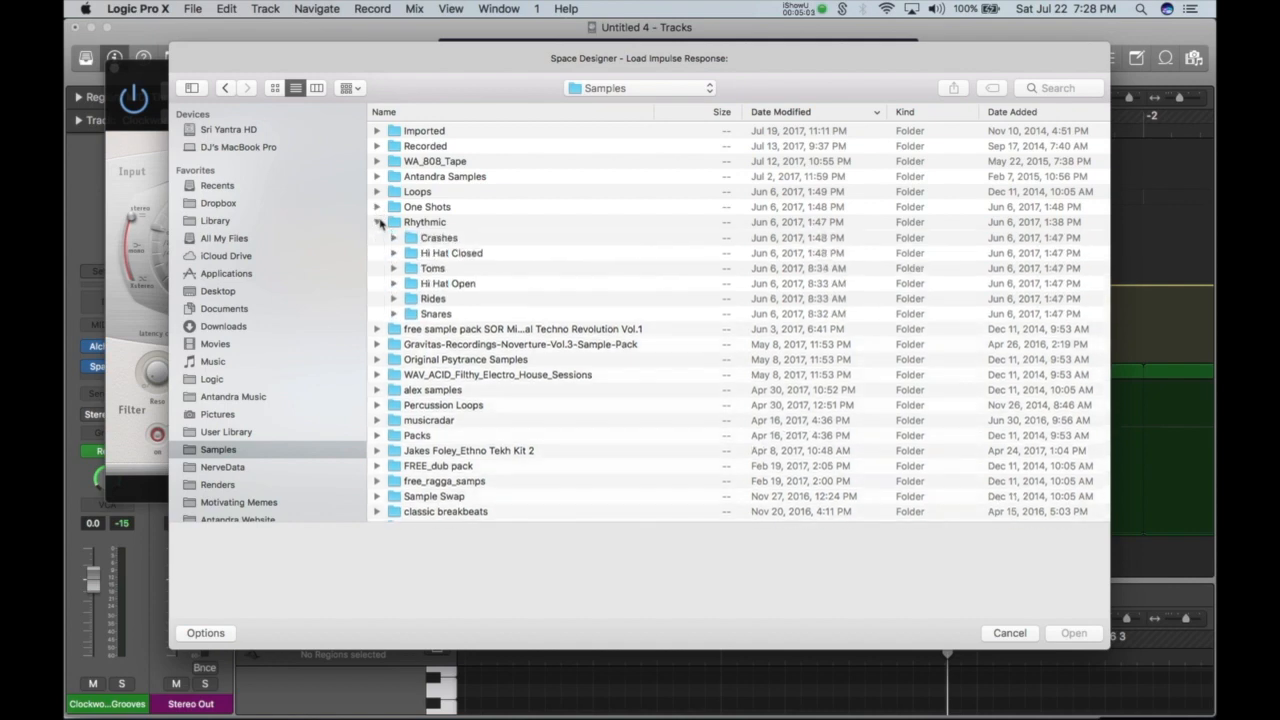
{"action": "left_click", "coordinate": [395, 253]}
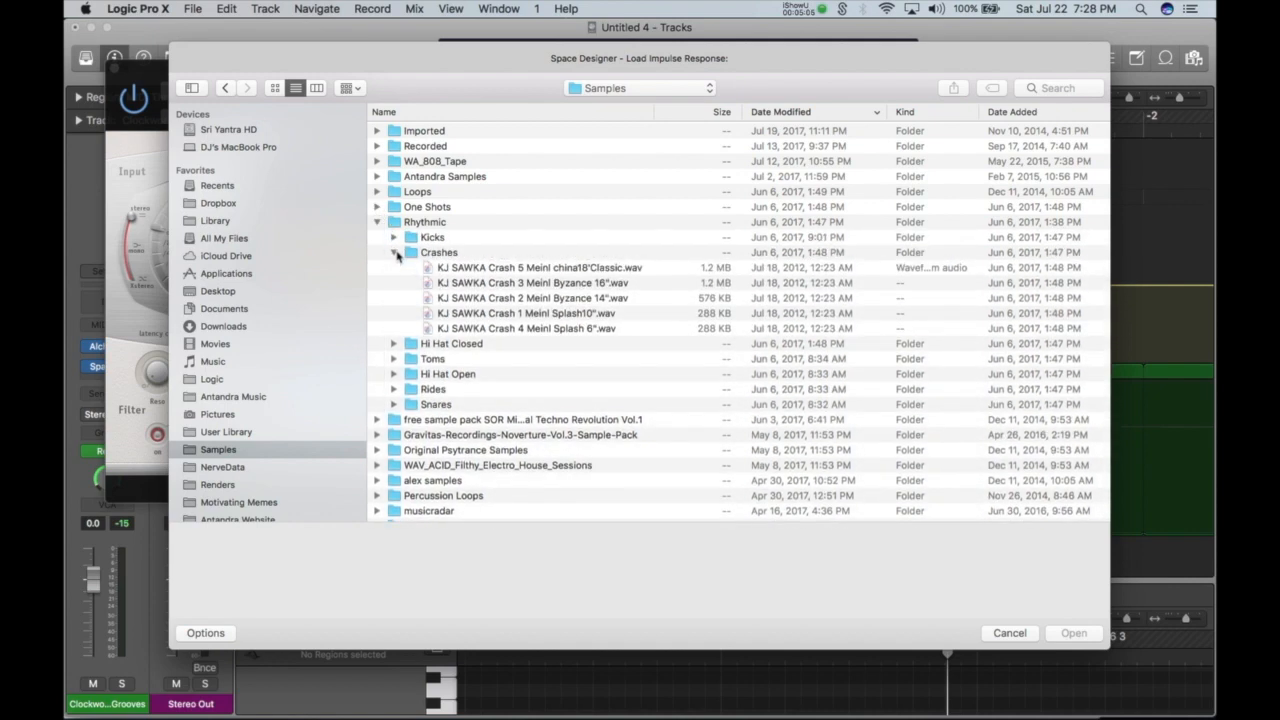
{"action": "left_click", "coordinate": [490, 284]}
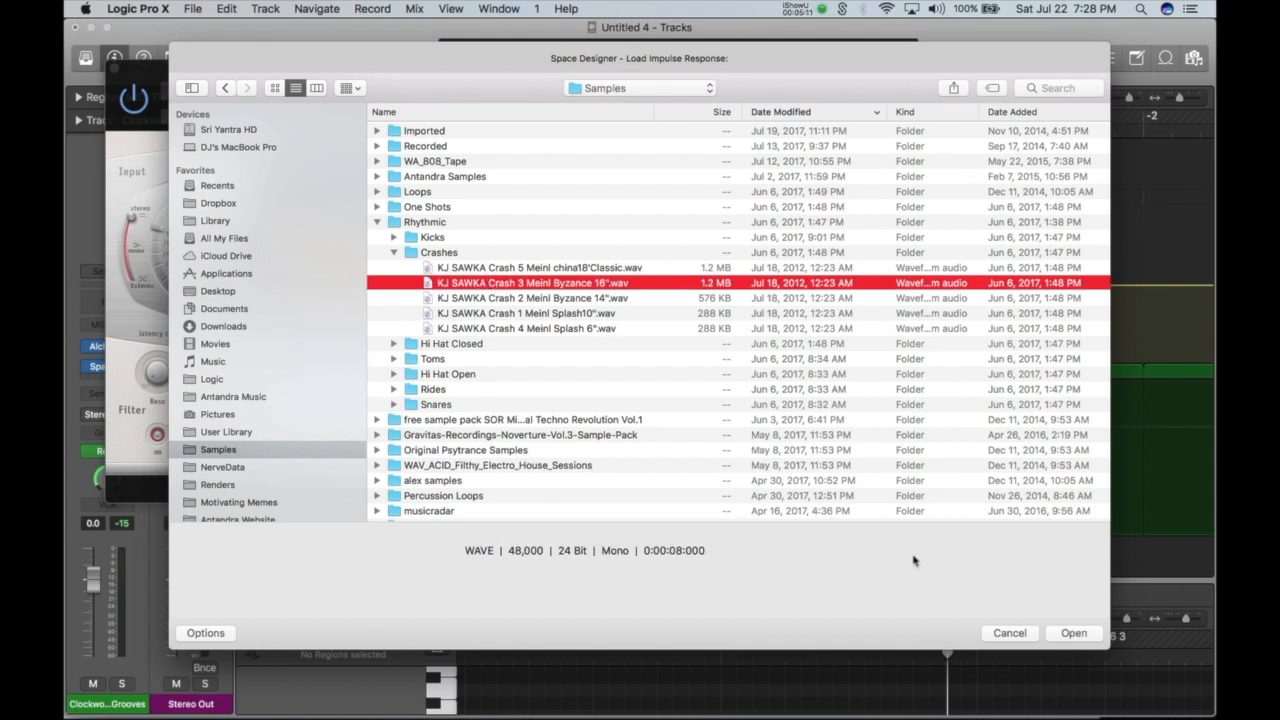
{"action": "left_click", "coordinate": [1069, 626]}
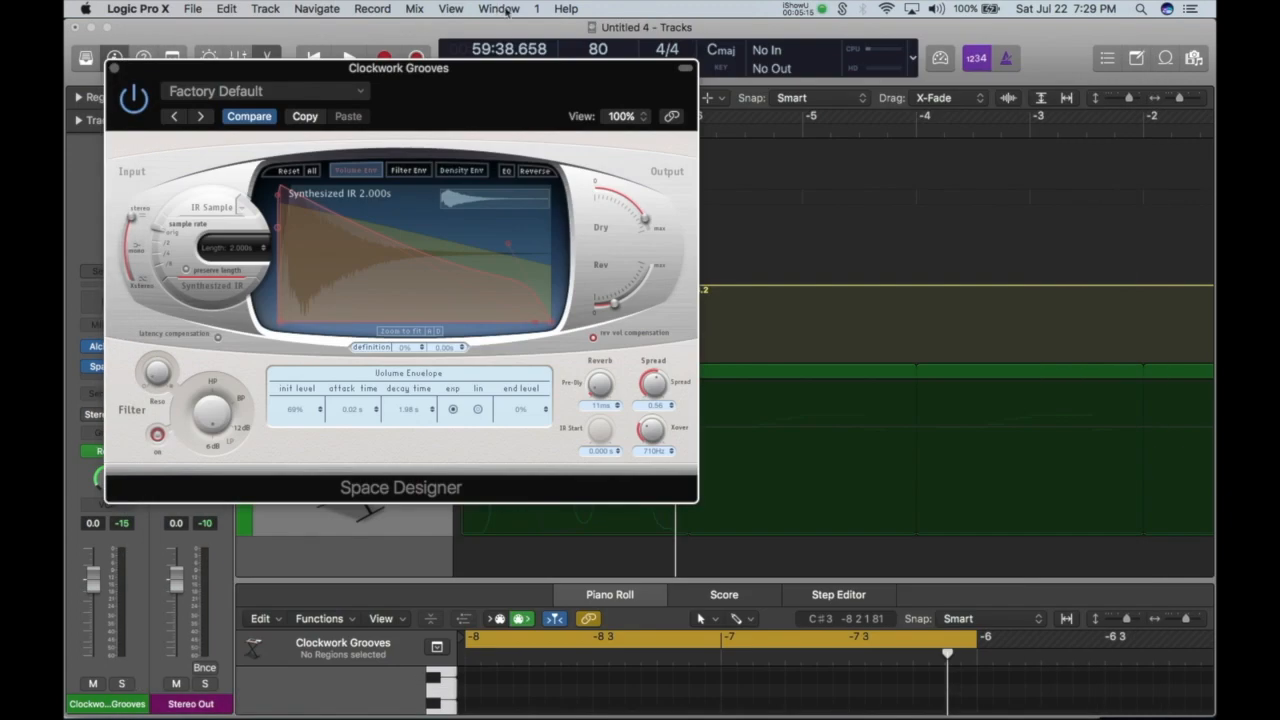
Move Space Designer clear of the track header, audition the crash impulse response in the cycle, and reverse it.
{"action": "left_click_drag", "start_coordinate": [270, 65], "coordinate": [701, 143]}
{"action": "key", "text": "space"}
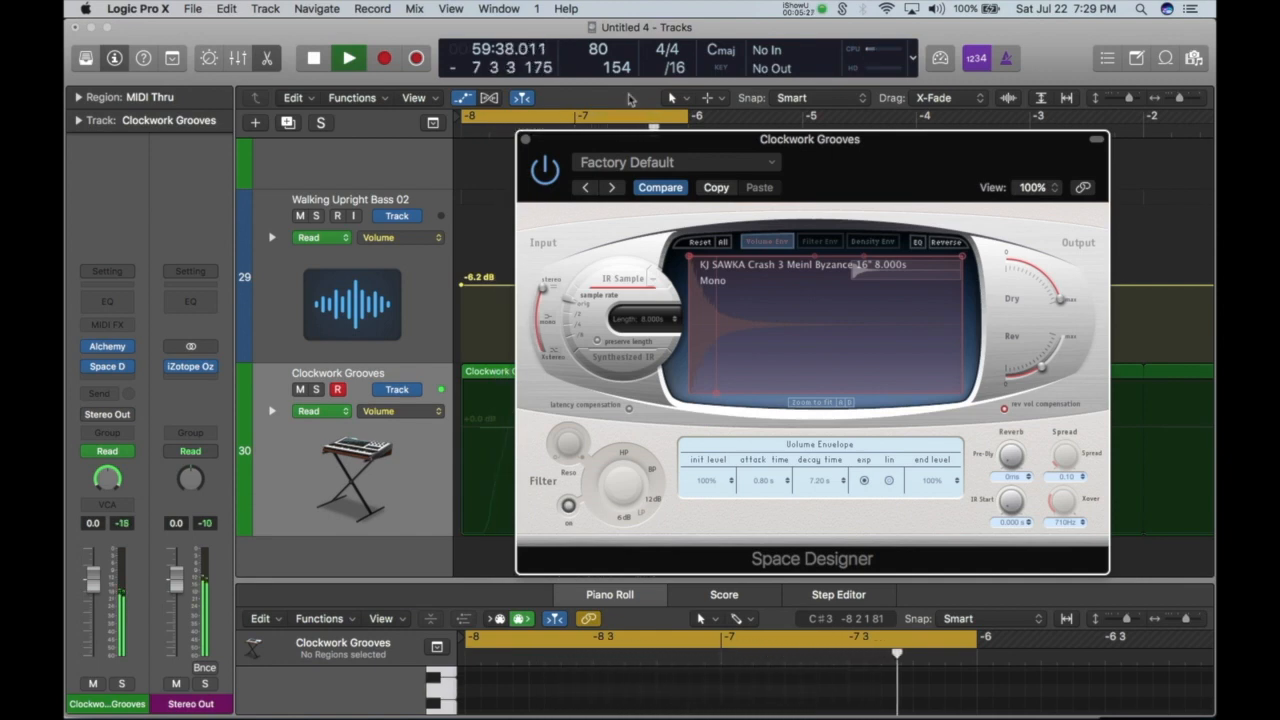
{"action": "key", "text": "space"}
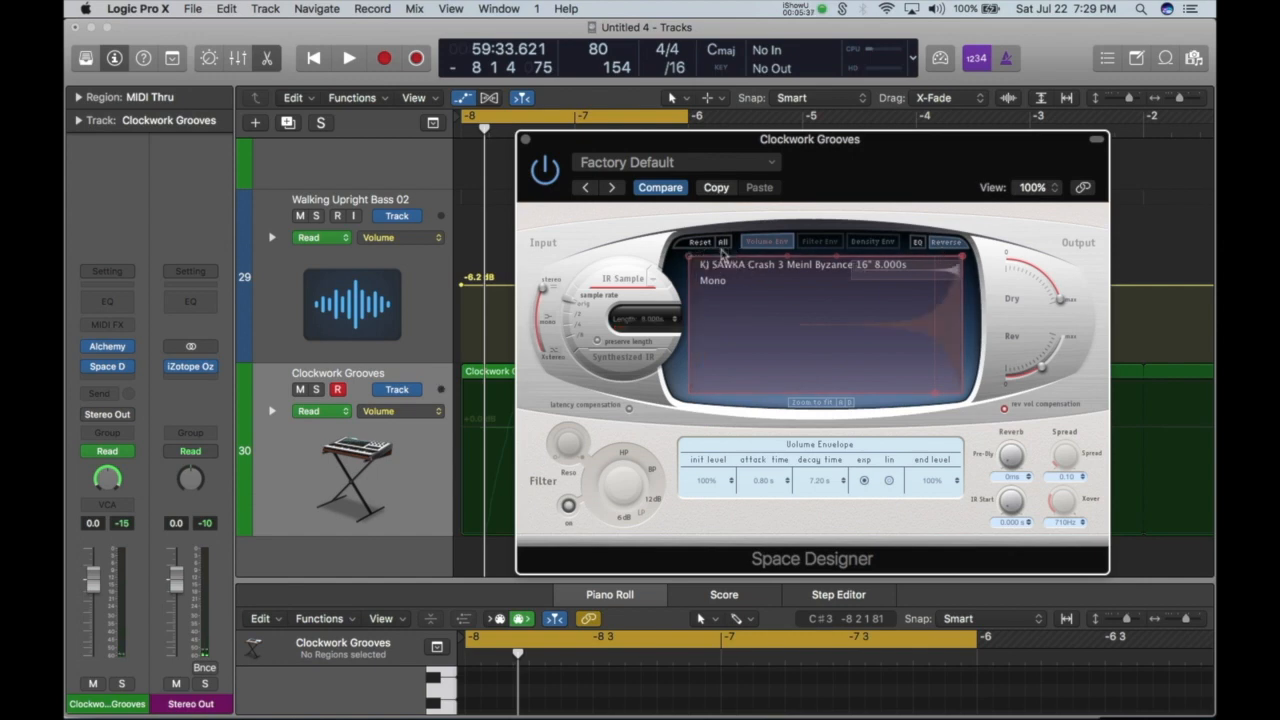
Pull the reversed impulse response's volume envelope start inward to a decay time of about 4.25 s and play the cycle.
{"action": "left_click_drag", "start_coordinate": [692, 257], "coordinate": [793, 243]}
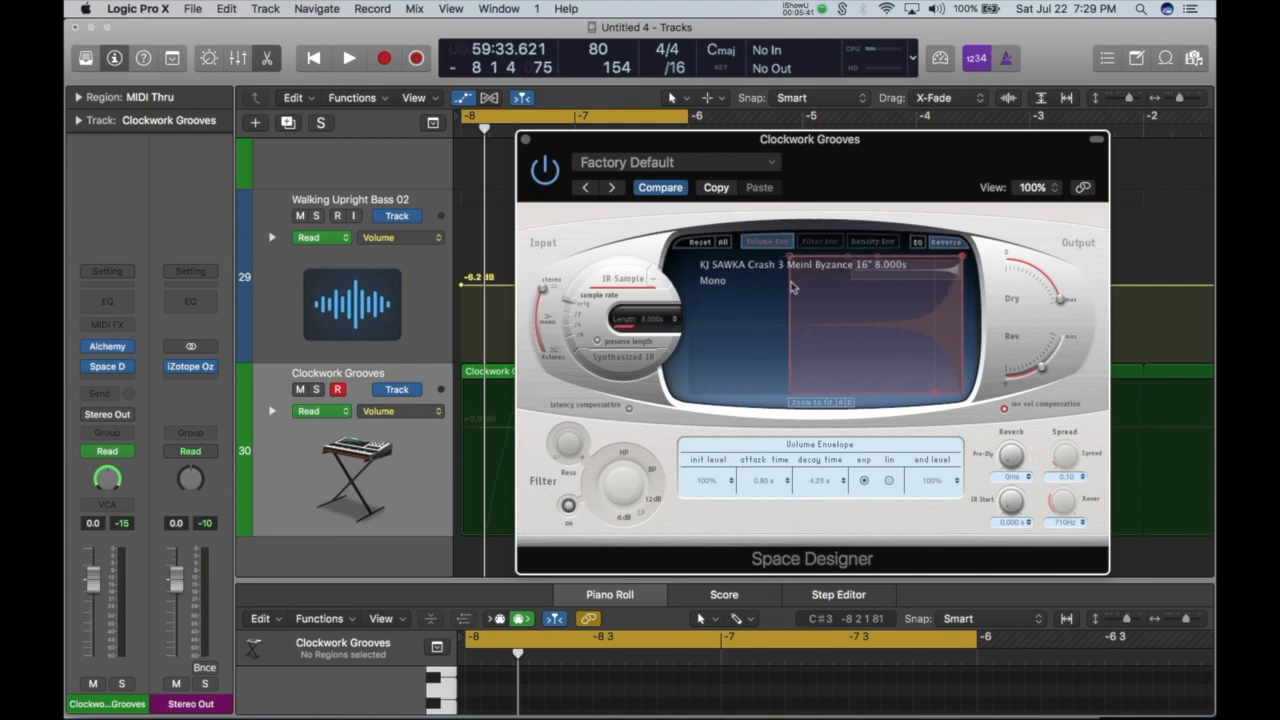
{"action": "key", "text": "space"}
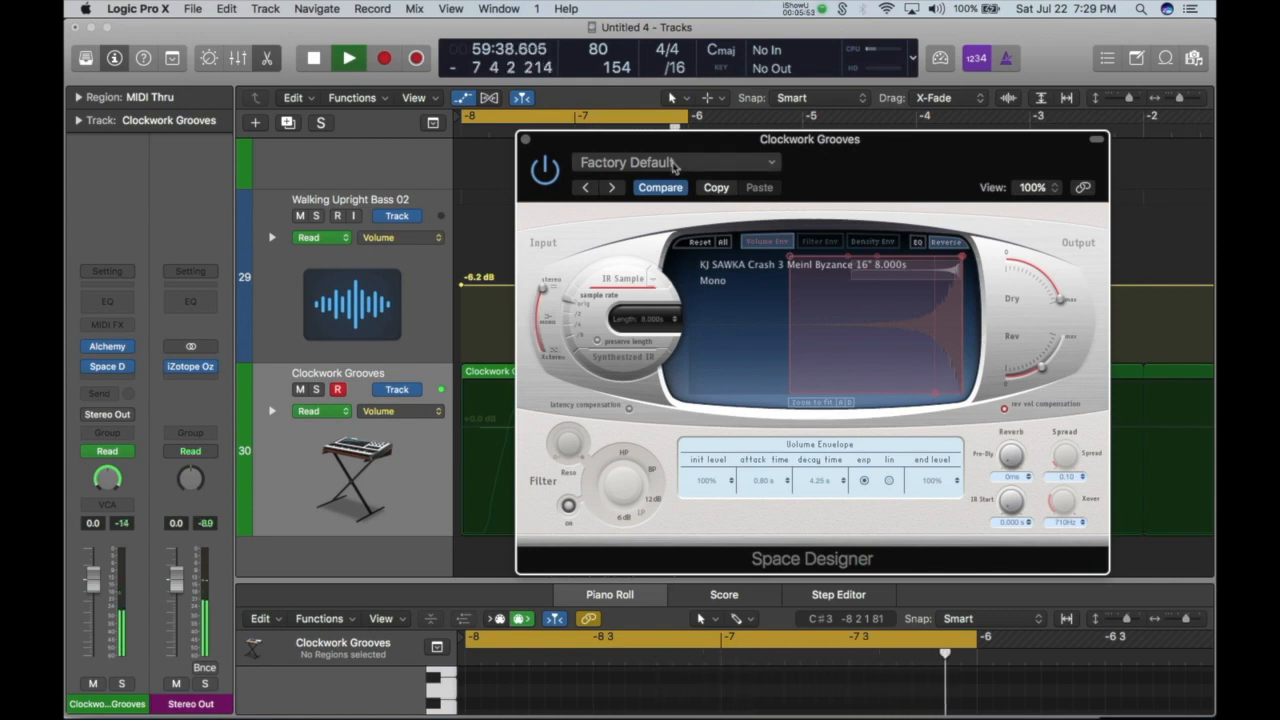
{"action": "key", "text": "space"}
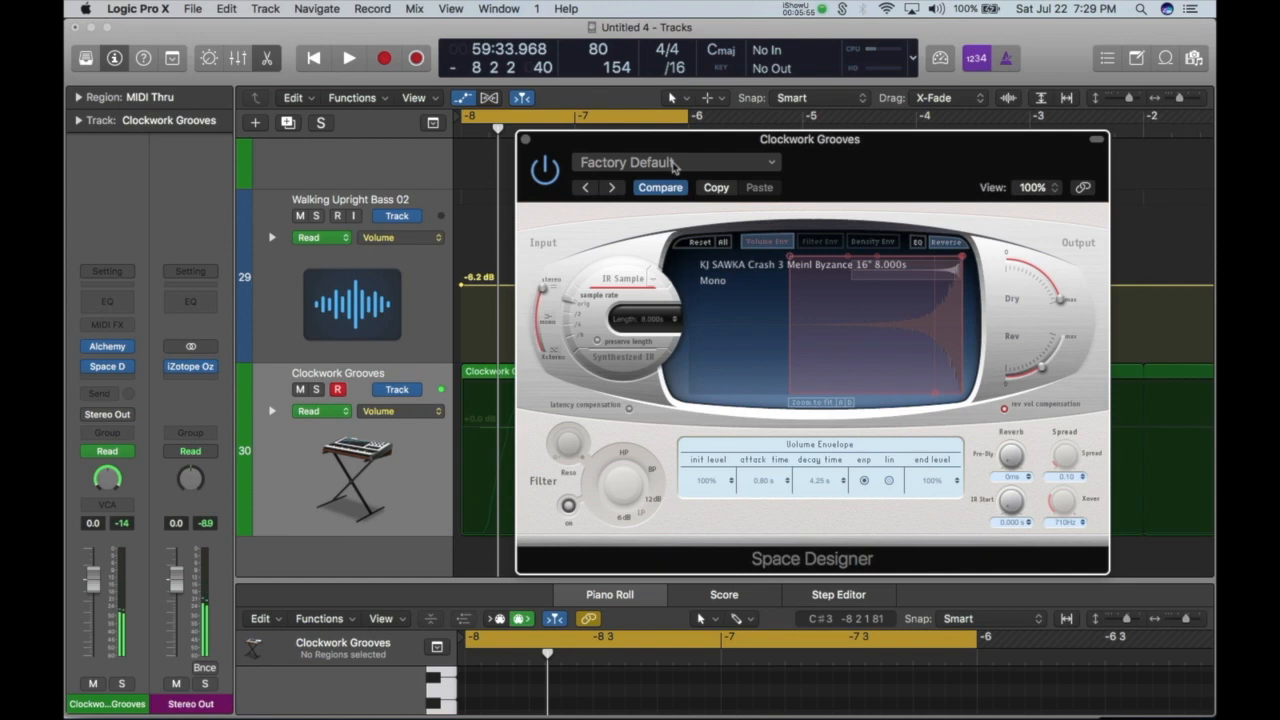
Save the current Space Designer setting as a preset named "Reverse Cymbal KJ" and check the preset list for it.
{"action": "left_click", "coordinate": [623, 163]}
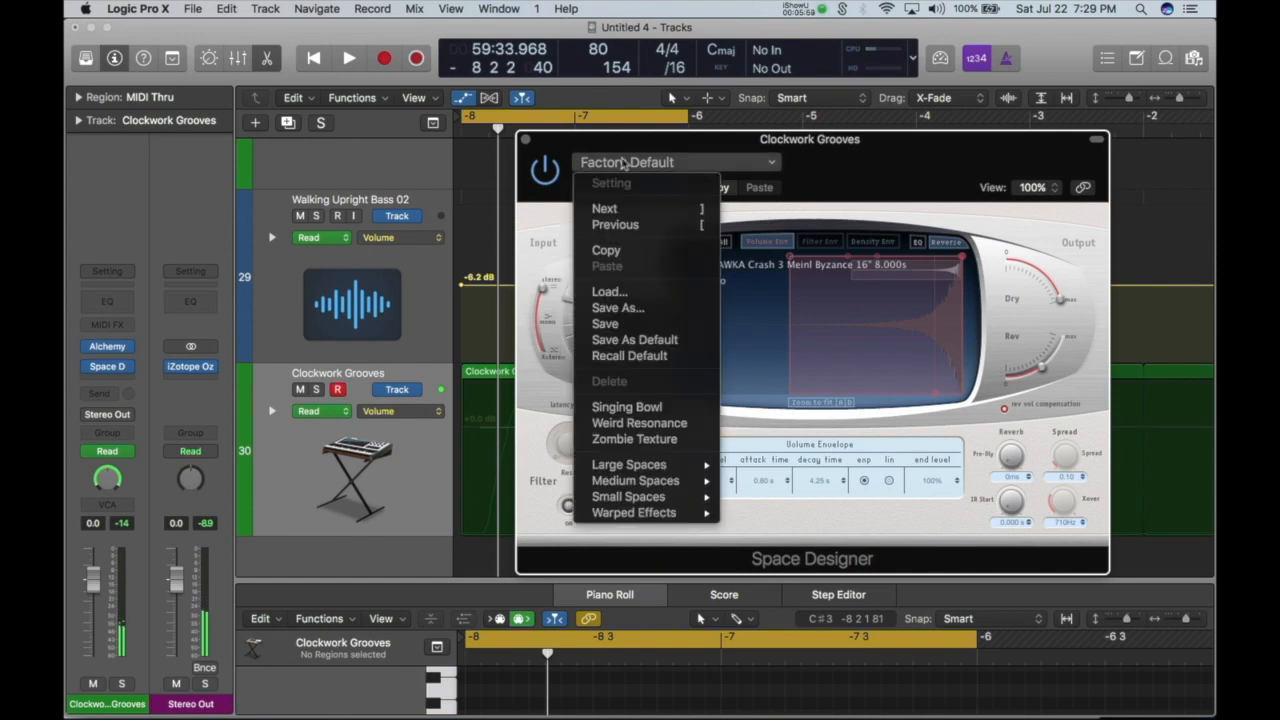
{"action": "left_click", "coordinate": [620, 309]}
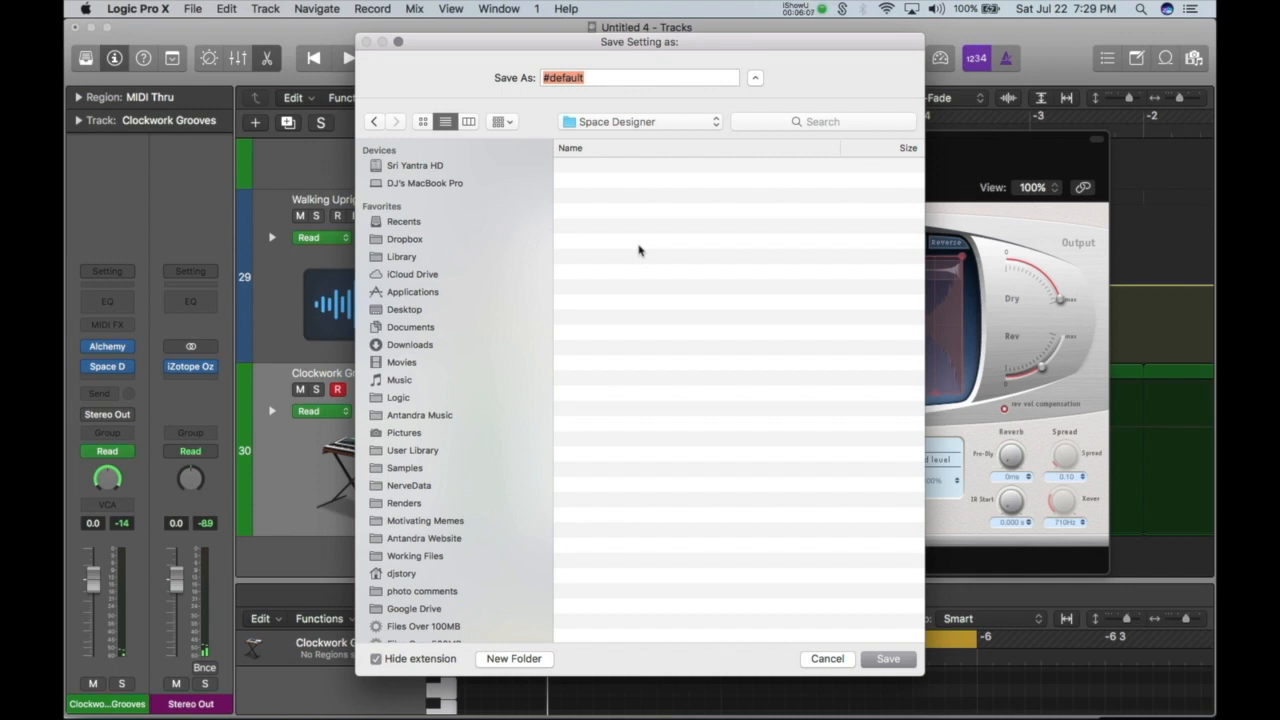
{"action": "type", "text": "Reverse Cymbal KJ"}
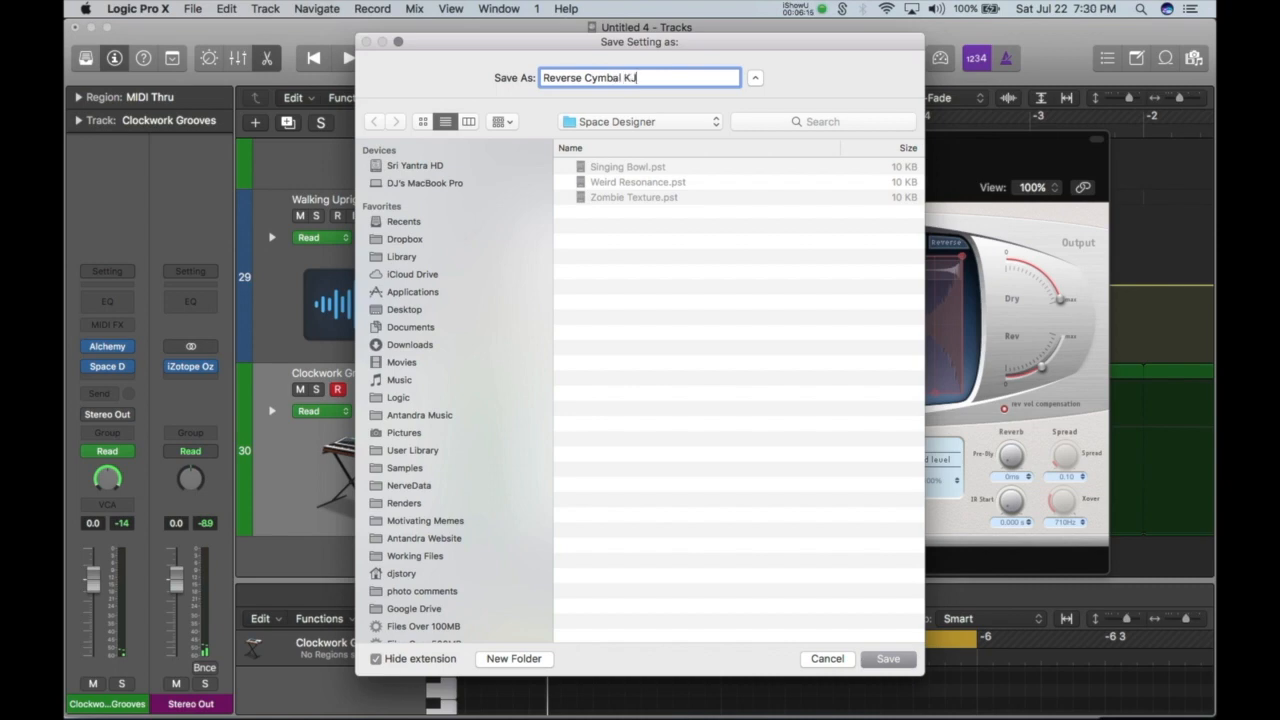
{"action": "key", "text": "Return"}
{"action": "left_click", "coordinate": [625, 162]}
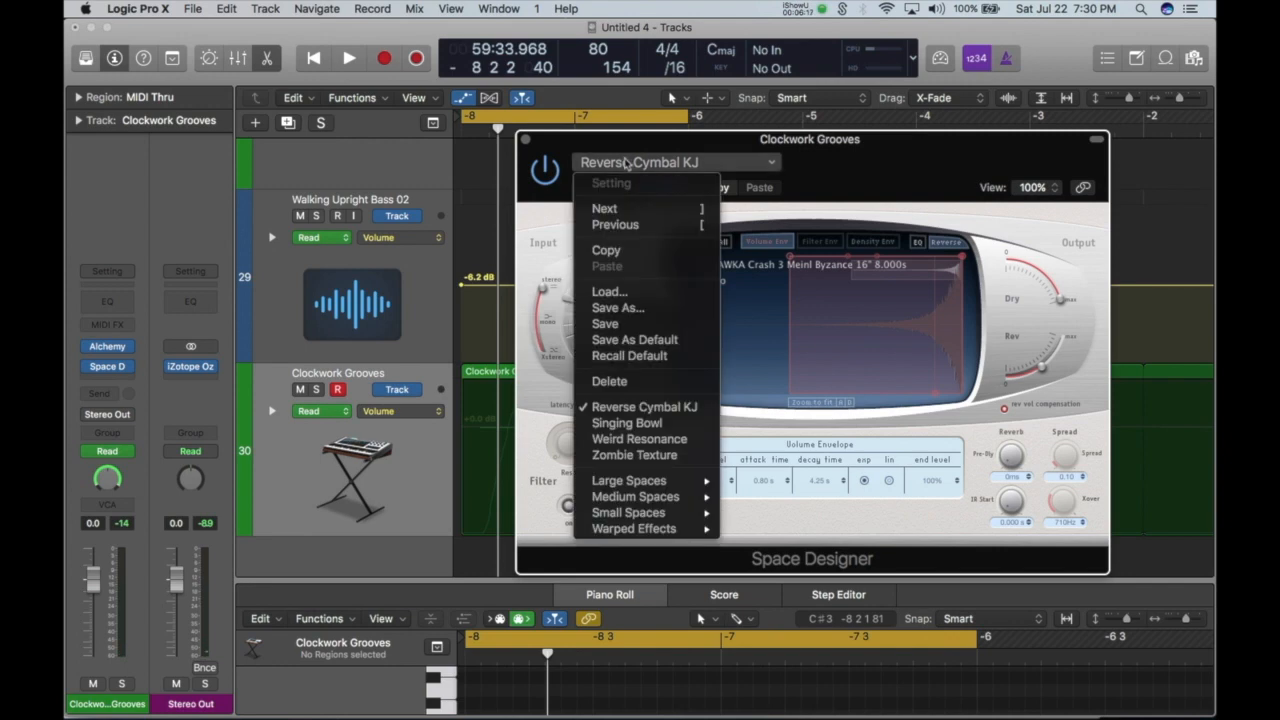
{"action": "left_click", "coordinate": [822, 191]}
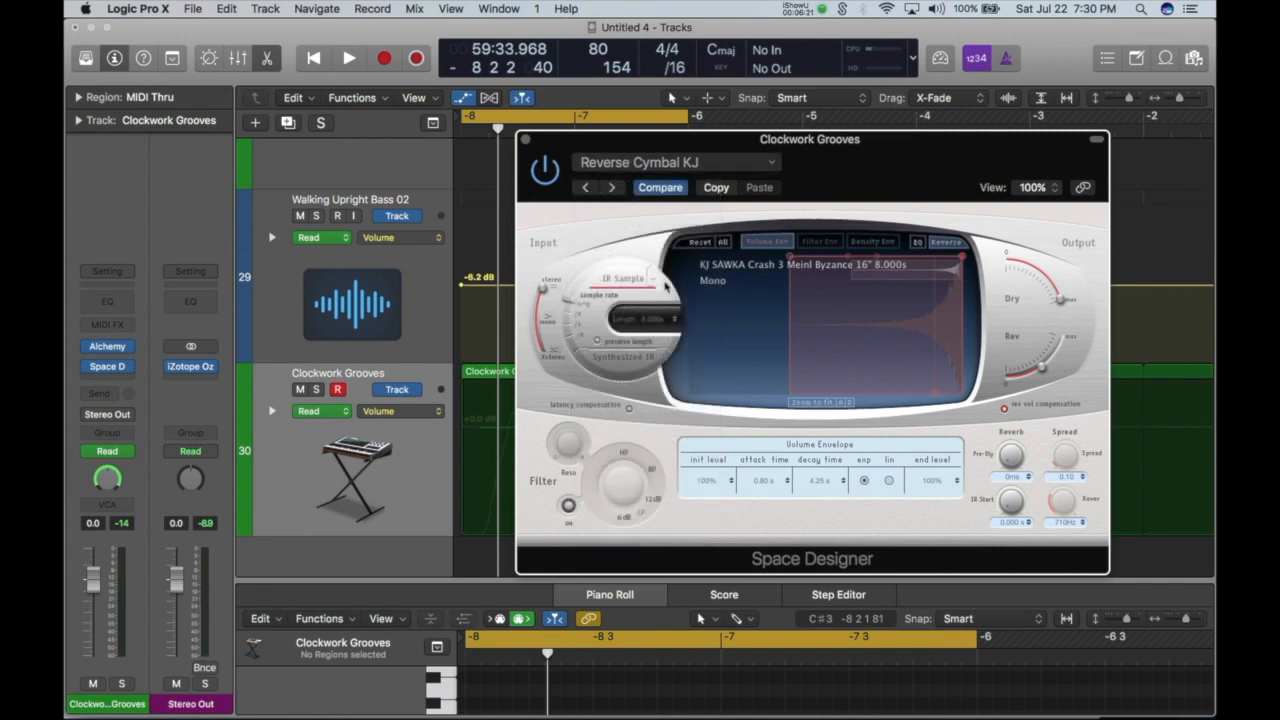
Load the Classic Ring Modulator preset from the Analog Circuits group of Warped Effects and move Space Designer clear of the region.
{"action": "left_click", "coordinate": [619, 166]}
{"action": "mouse_move", "coordinate": [649, 528]}
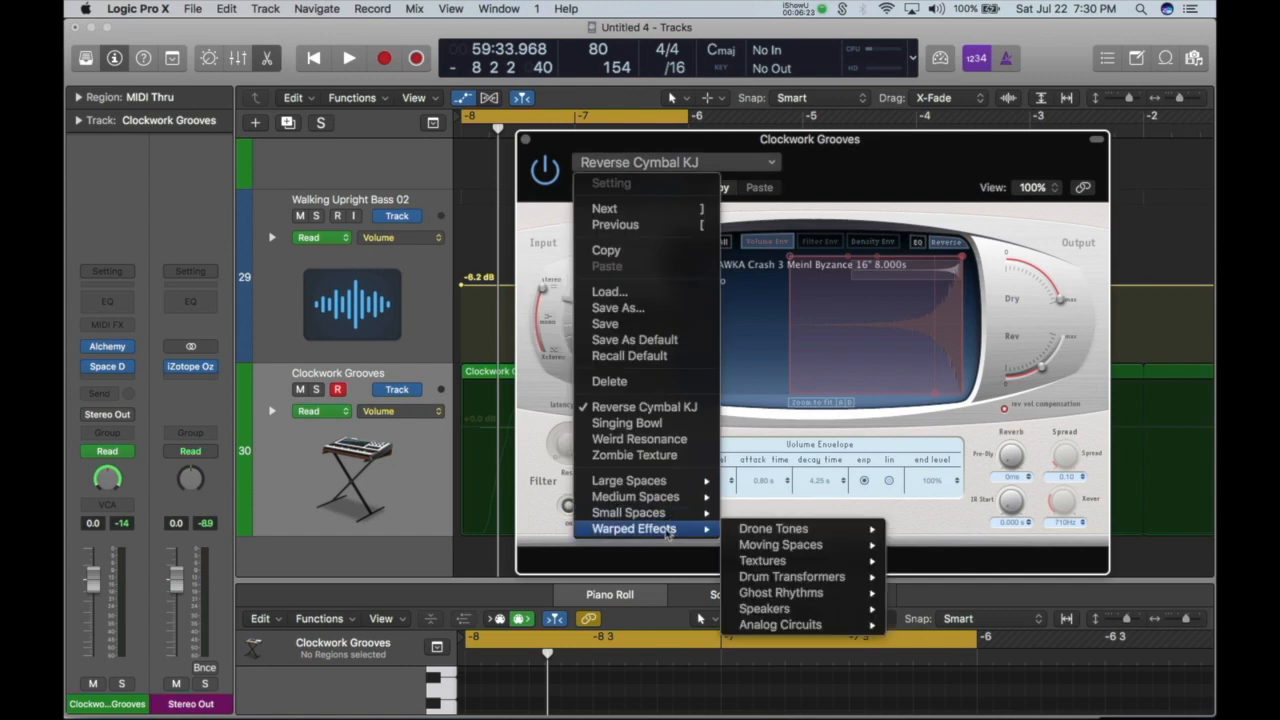
{"action": "mouse_move", "coordinate": [797, 578]}
{"action": "mouse_move", "coordinate": [765, 628]}
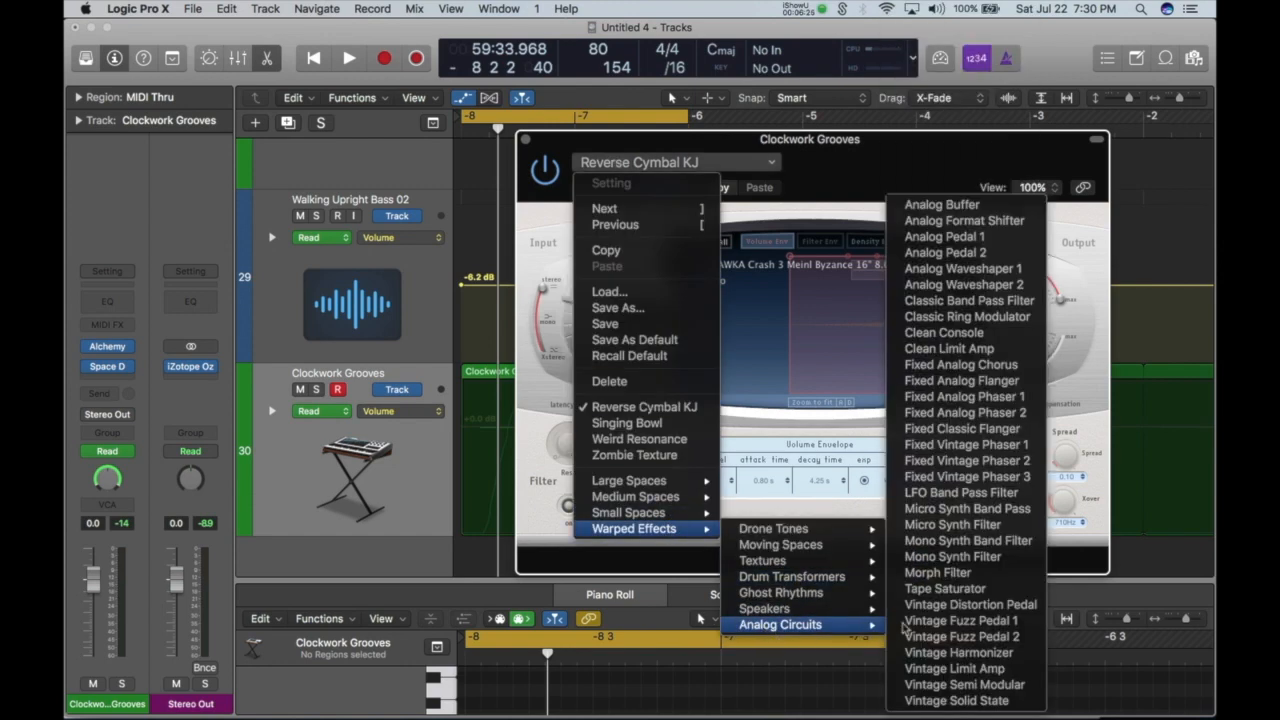
{"action": "left_click", "coordinate": [945, 318]}
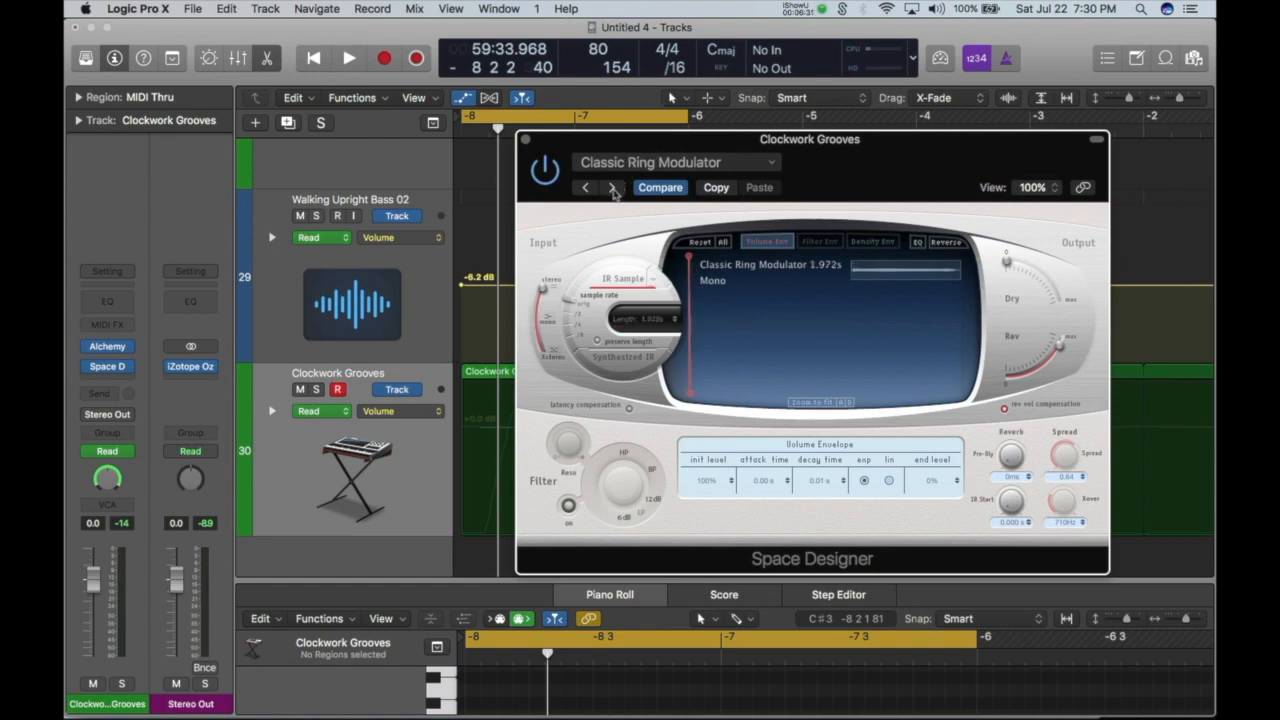
{"action": "left_click_drag", "start_coordinate": [581, 145], "coordinate": [615, 158]}
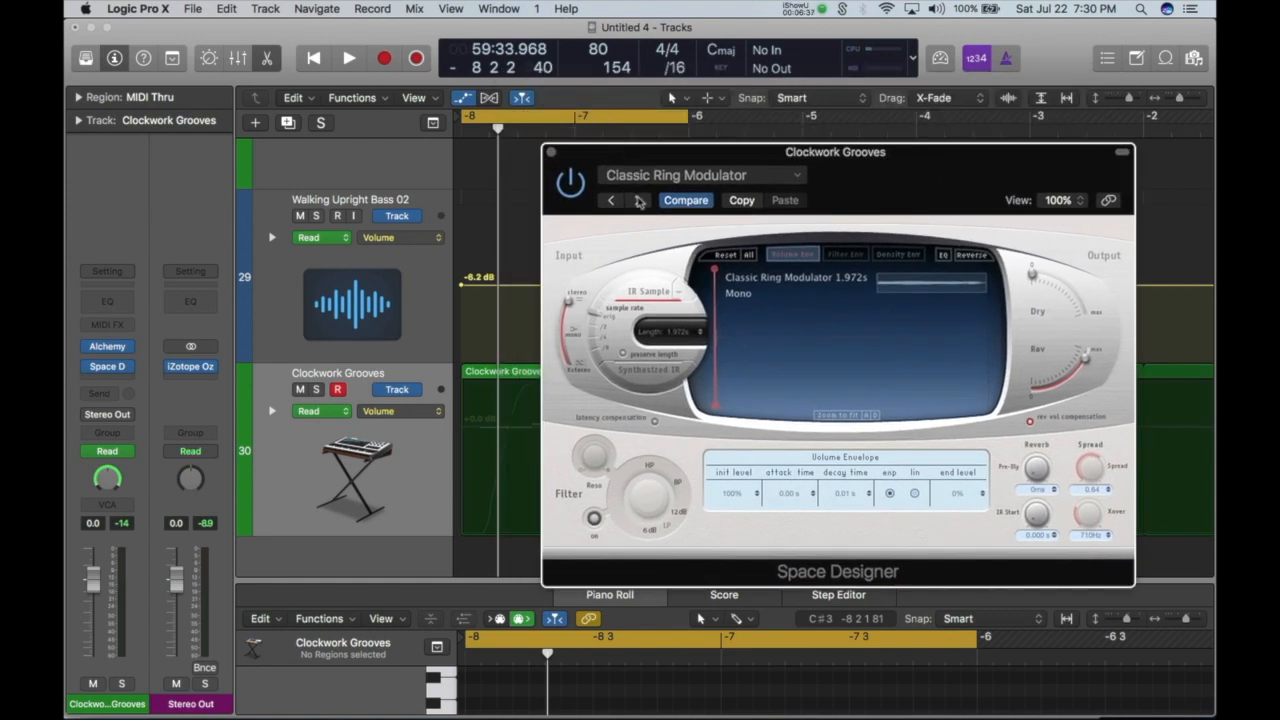
{"action": "left_click_drag", "start_coordinate": [618, 157], "coordinate": [669, 175]}
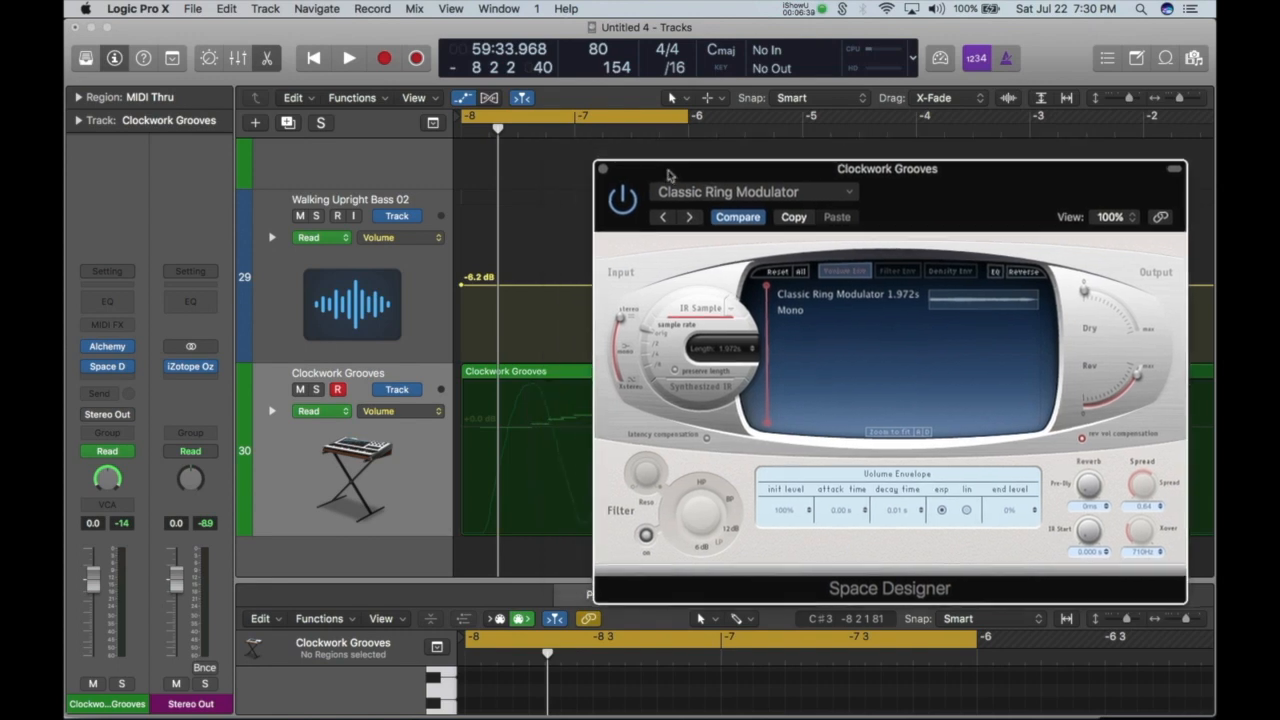
Play the cycle and audition the Clean Console and Clean Limit Amp presets in Space Designer.
{"action": "key", "text": "space"}
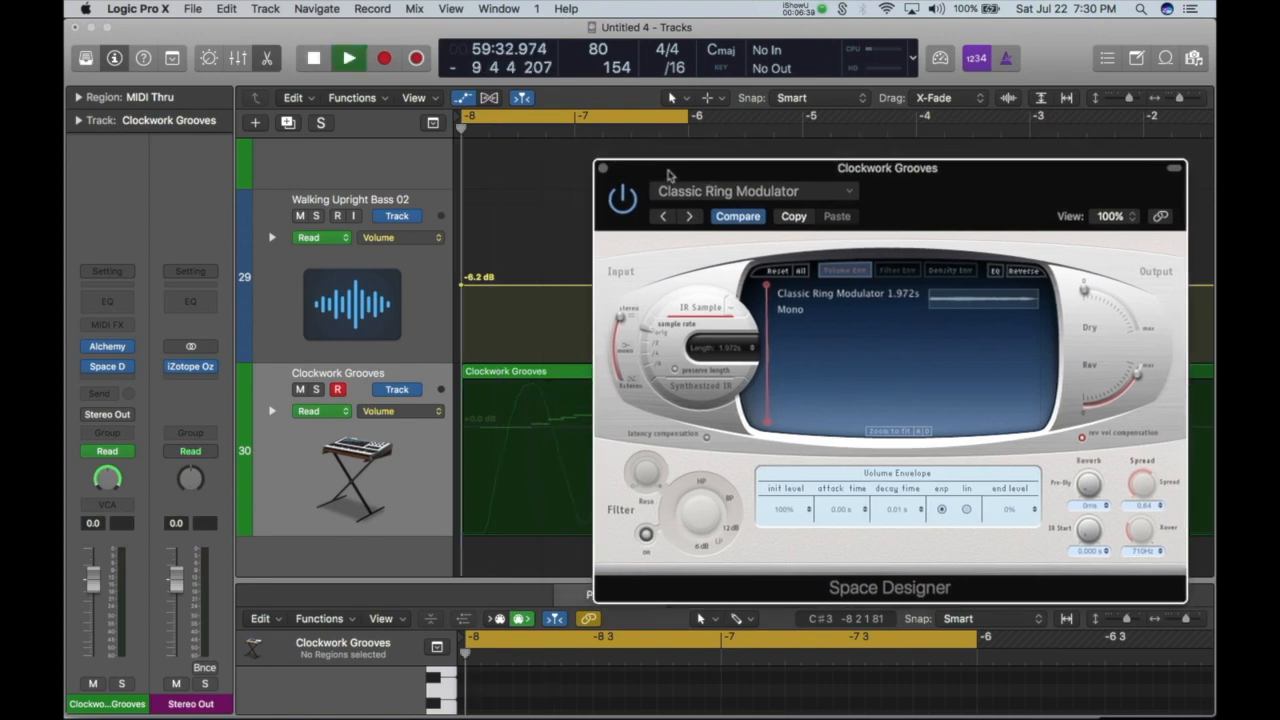
{"action": "left_click", "coordinate": [693, 216]}
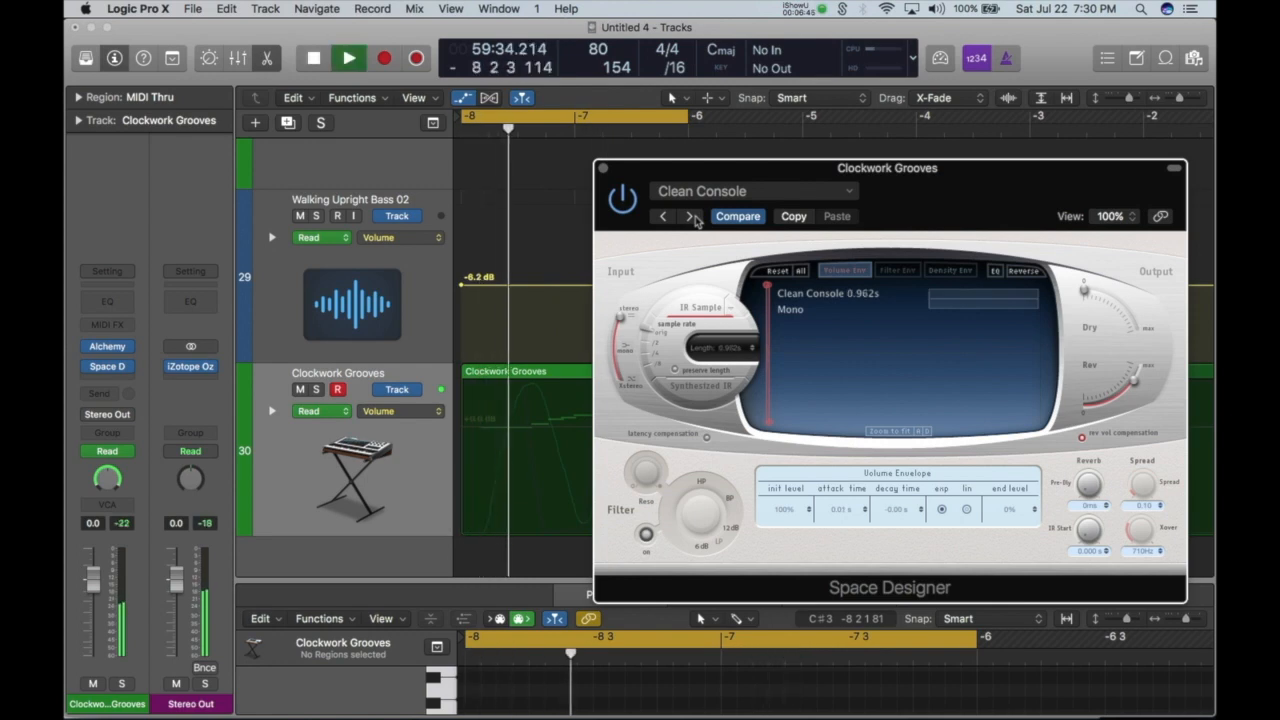
{"action": "left_click", "coordinate": [693, 216]}
{"action": "key", "text": "space"}
{"action": "key", "text": "space"}
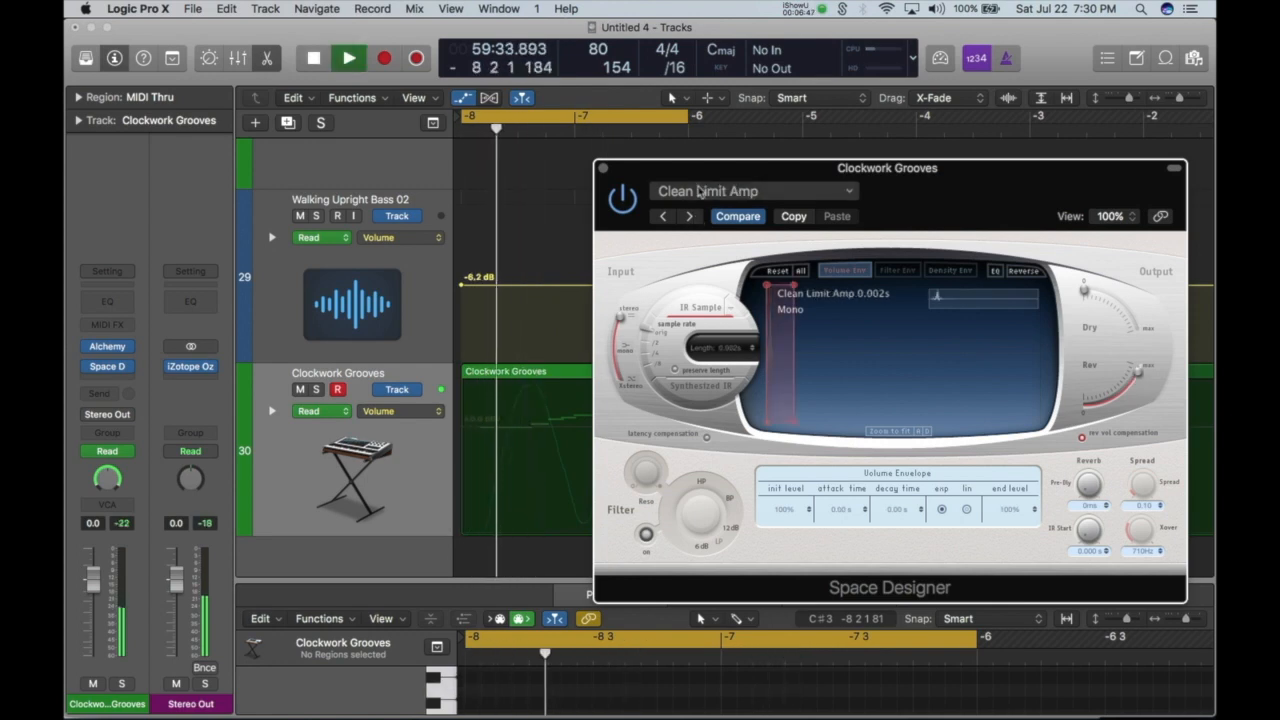
Load the Tape Saturator preset from the Analog Circuits group of Warped Effects in Space Designer.
{"action": "left_click", "coordinate": [745, 191]}
{"action": "mouse_move", "coordinate": [725, 563]}
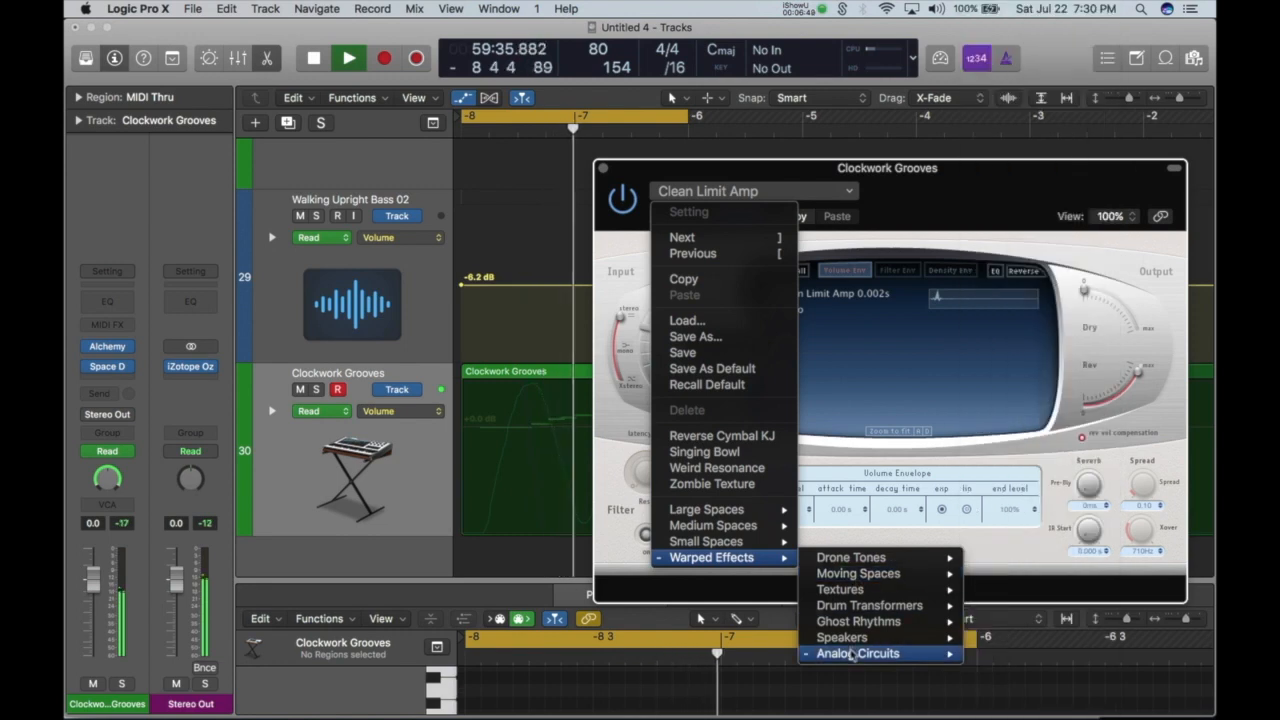
{"action": "mouse_move", "coordinate": [860, 655]}
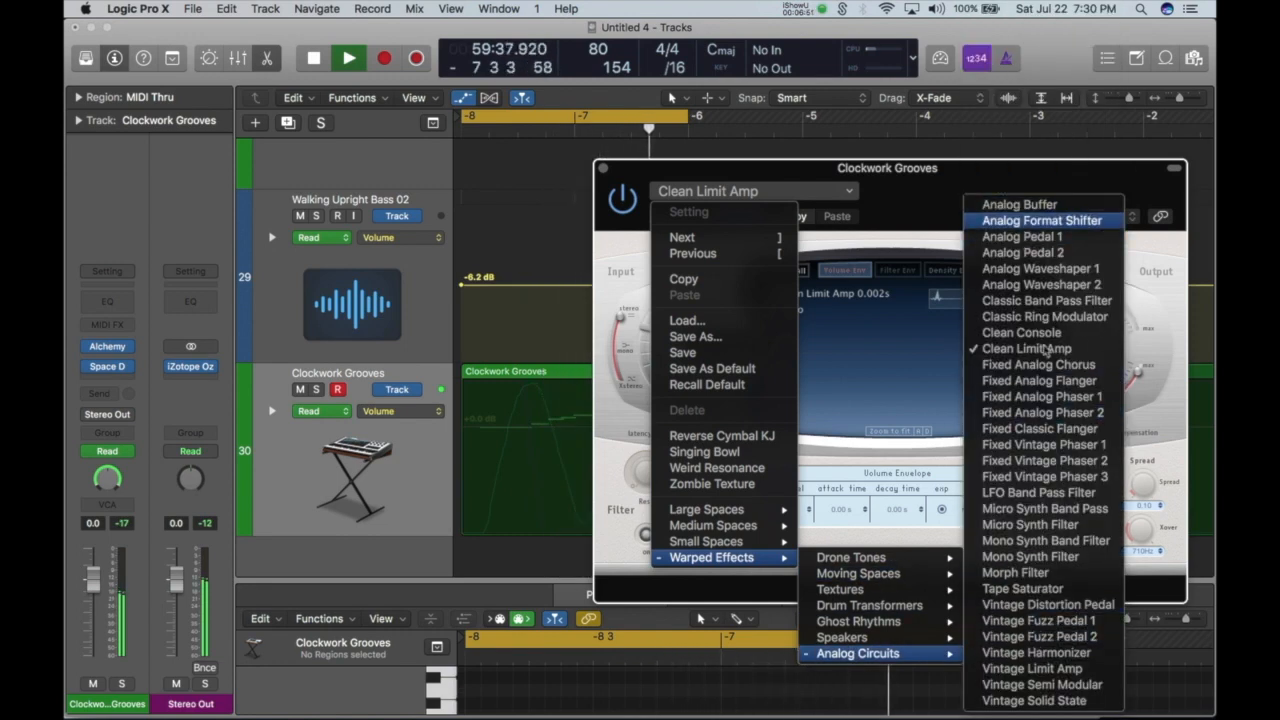
{"action": "left_click", "coordinate": [1015, 593]}
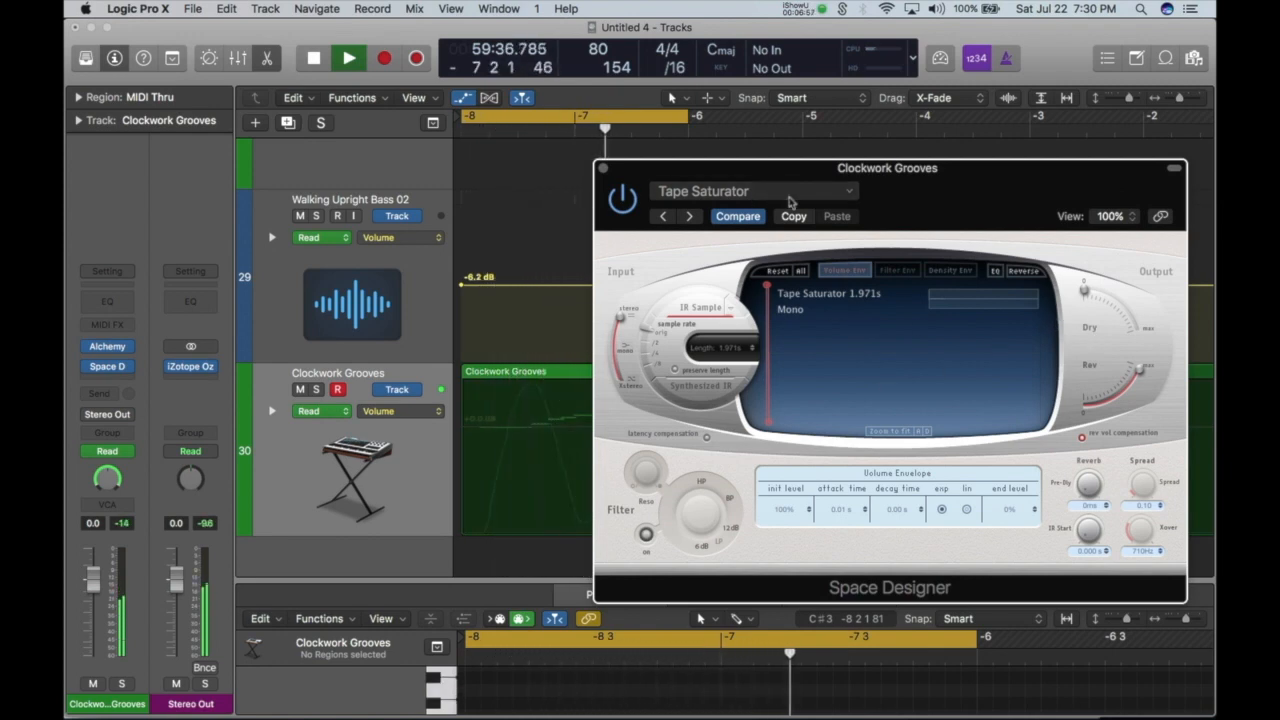
Extend the volume envelope's decay time to about 1.96 s and lower the sample rate for an impulse response length of 15.770 s.
{"action": "left_click_drag", "start_coordinate": [892, 510], "coordinate": [894, 498]}
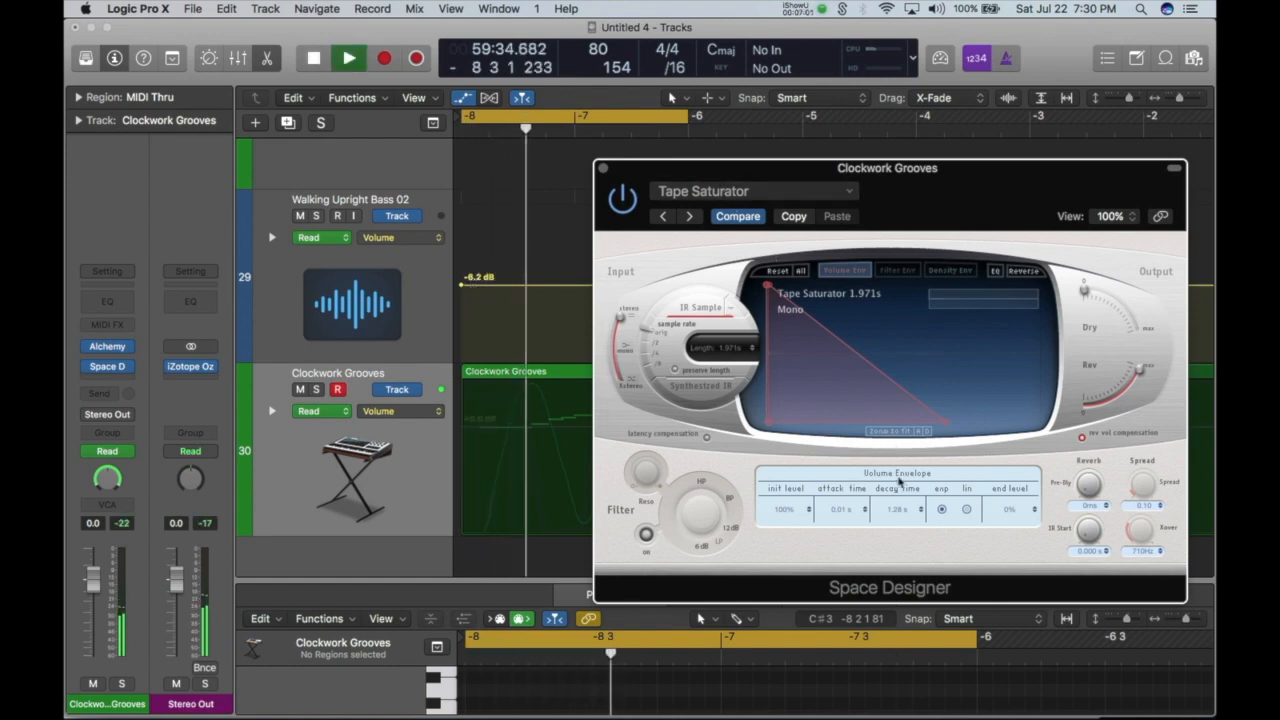
{"action": "left_click_drag", "start_coordinate": [852, 391], "coordinate": [895, 405]}
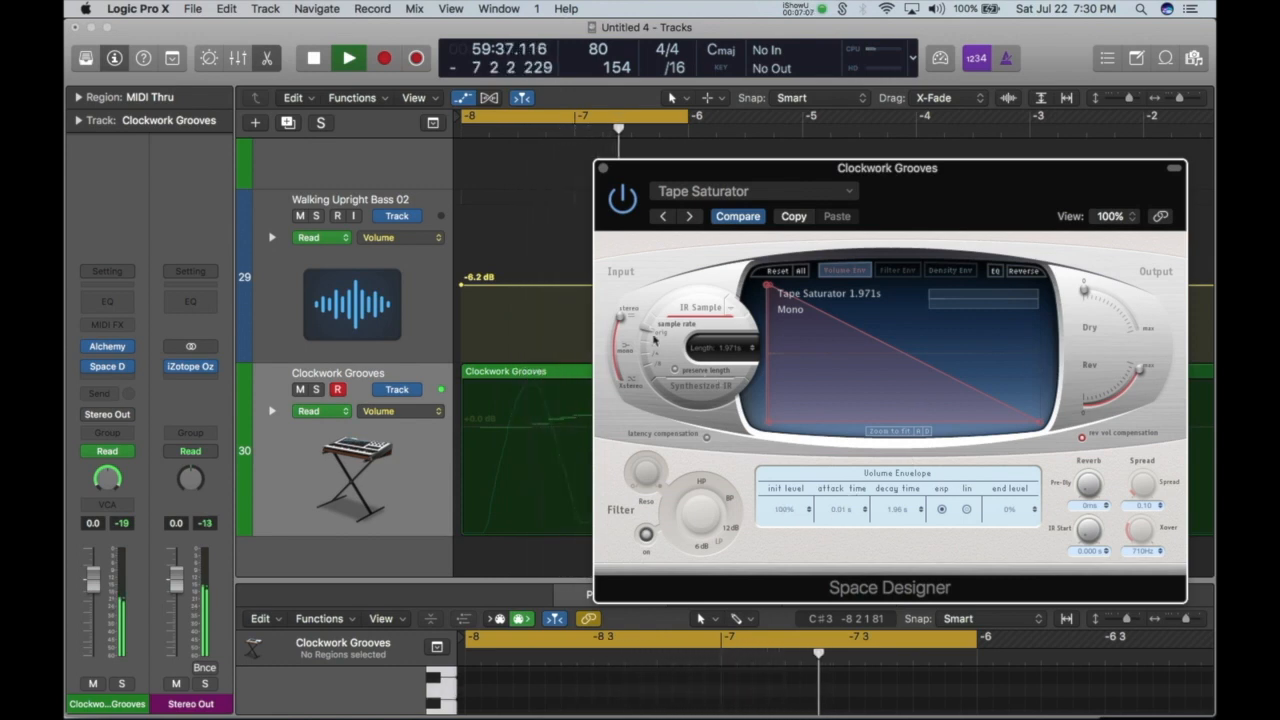
{"action": "left_click", "coordinate": [650, 371]}
{"action": "key", "text": "space"}
{"action": "key", "text": "space"}
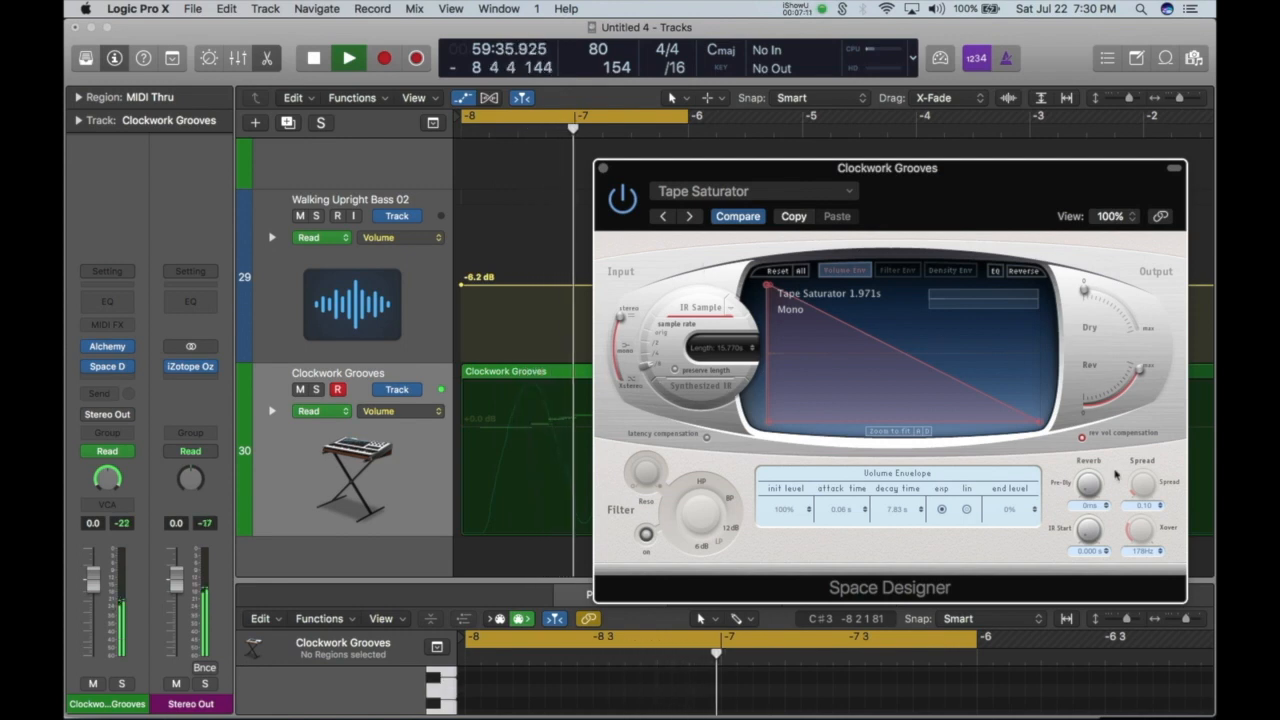
Raise the reverb pre-delay in Space Designer, stop playback and close the plug-in window.
{"action": "left_click_drag", "start_coordinate": [1088, 484], "coordinate": [1098, 437]}
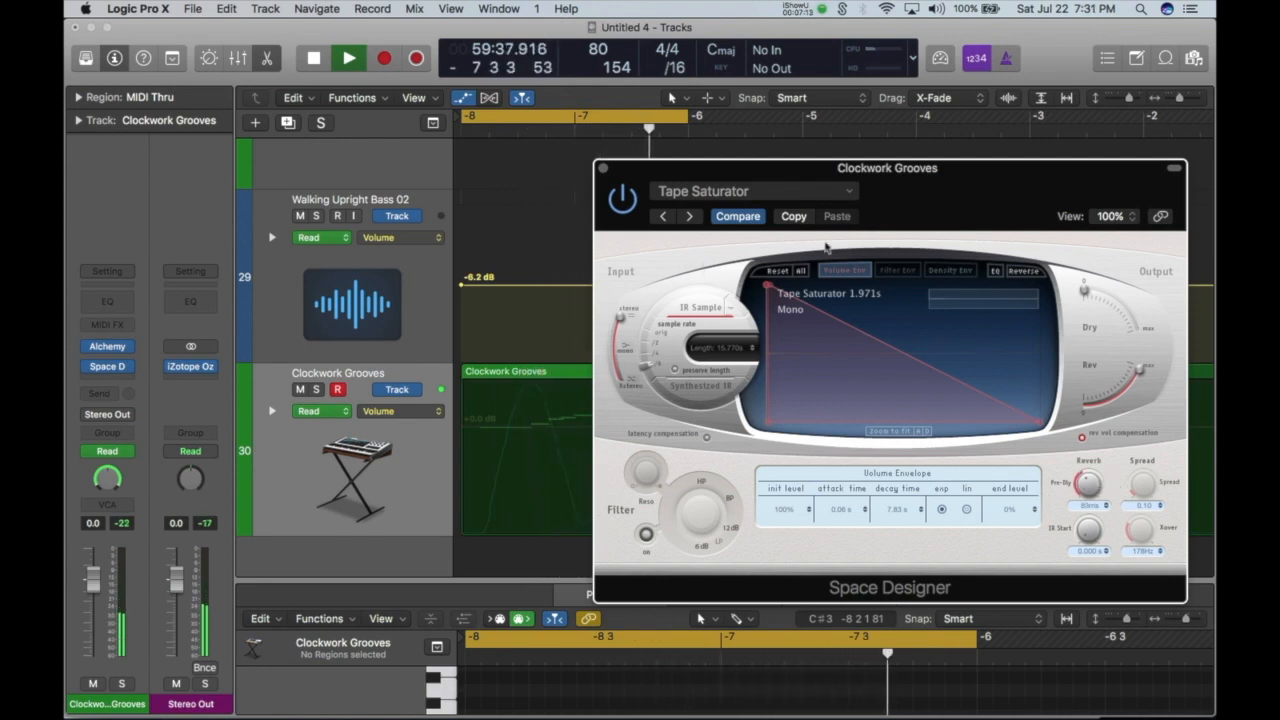
{"action": "key", "text": "space"}
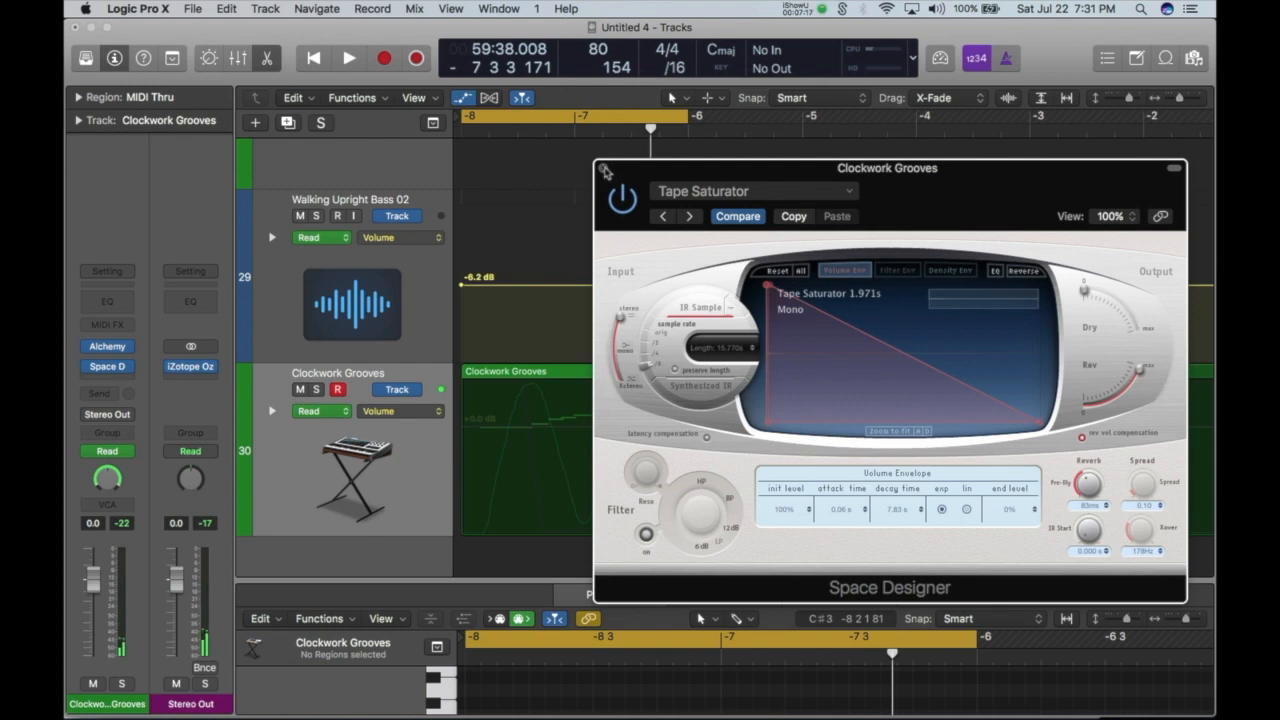
{"action": "left_click", "coordinate": [604, 172]}
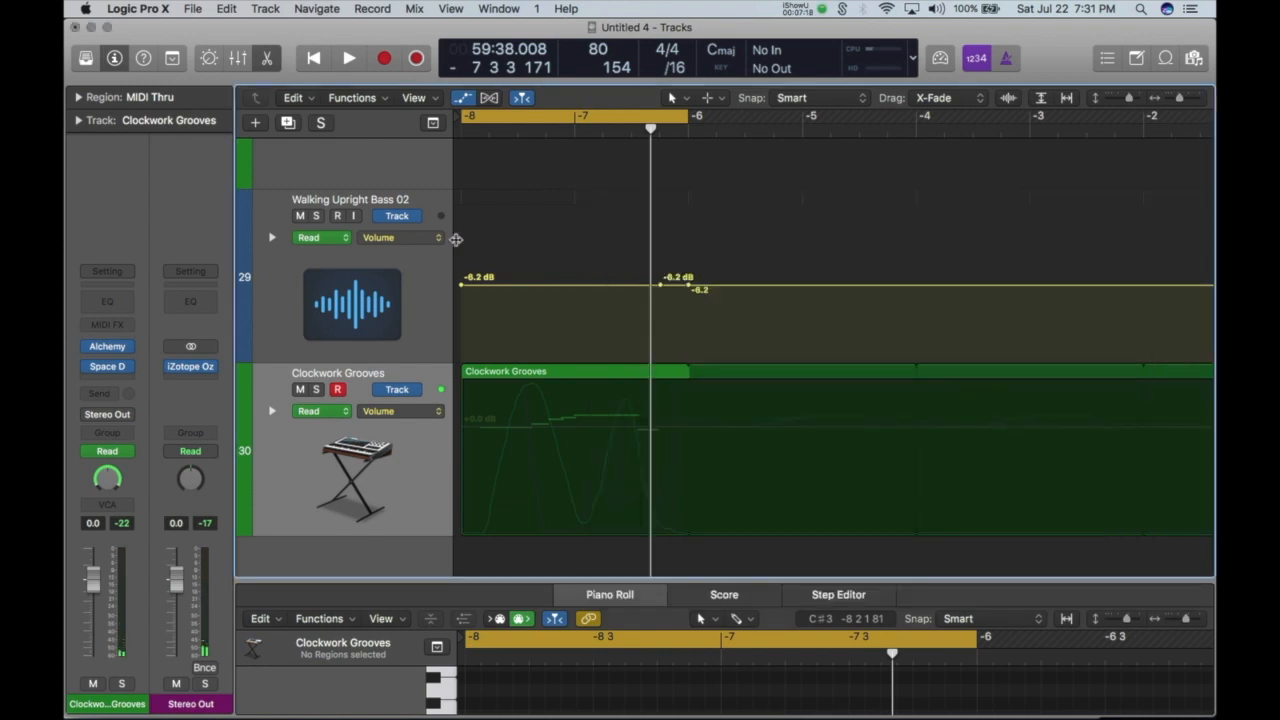
Bounce the Clockwork Grooves region in place to a new track, leaving the source and using Overload Protection Only normalization.
{"action": "left_click", "coordinate": [388, 375]}
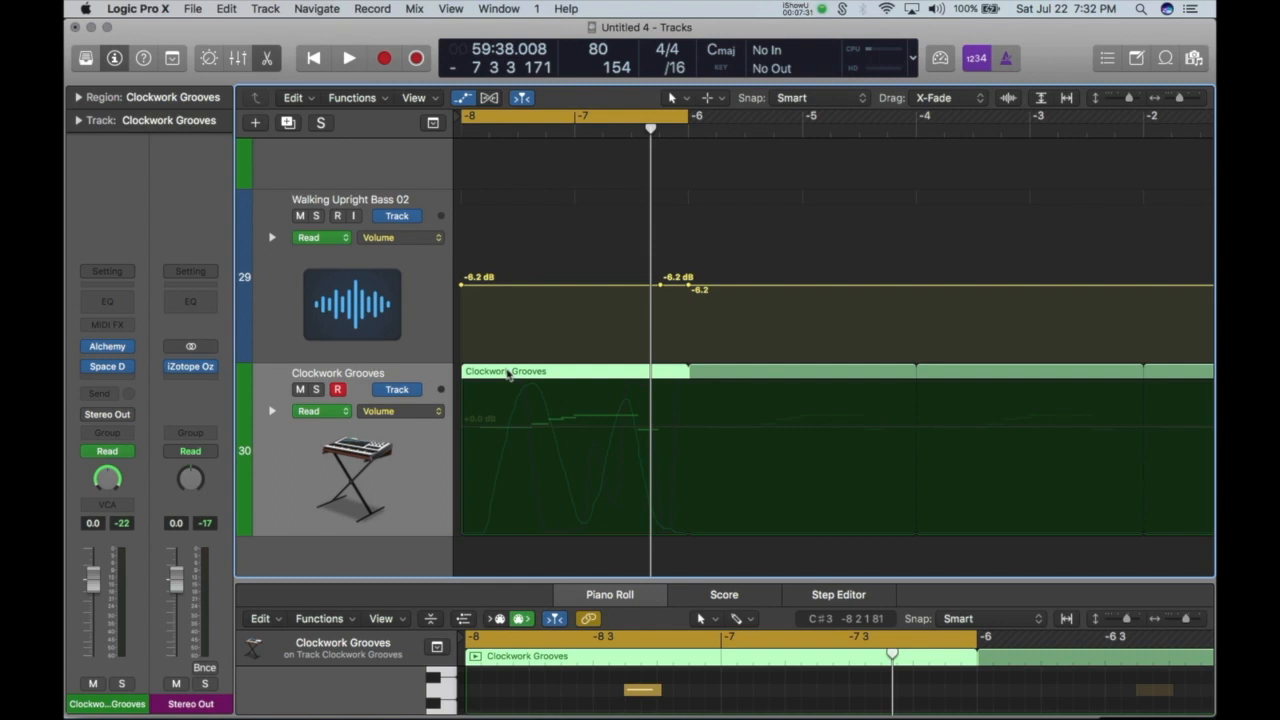
{"action": "key", "text": "ctrl+b"}
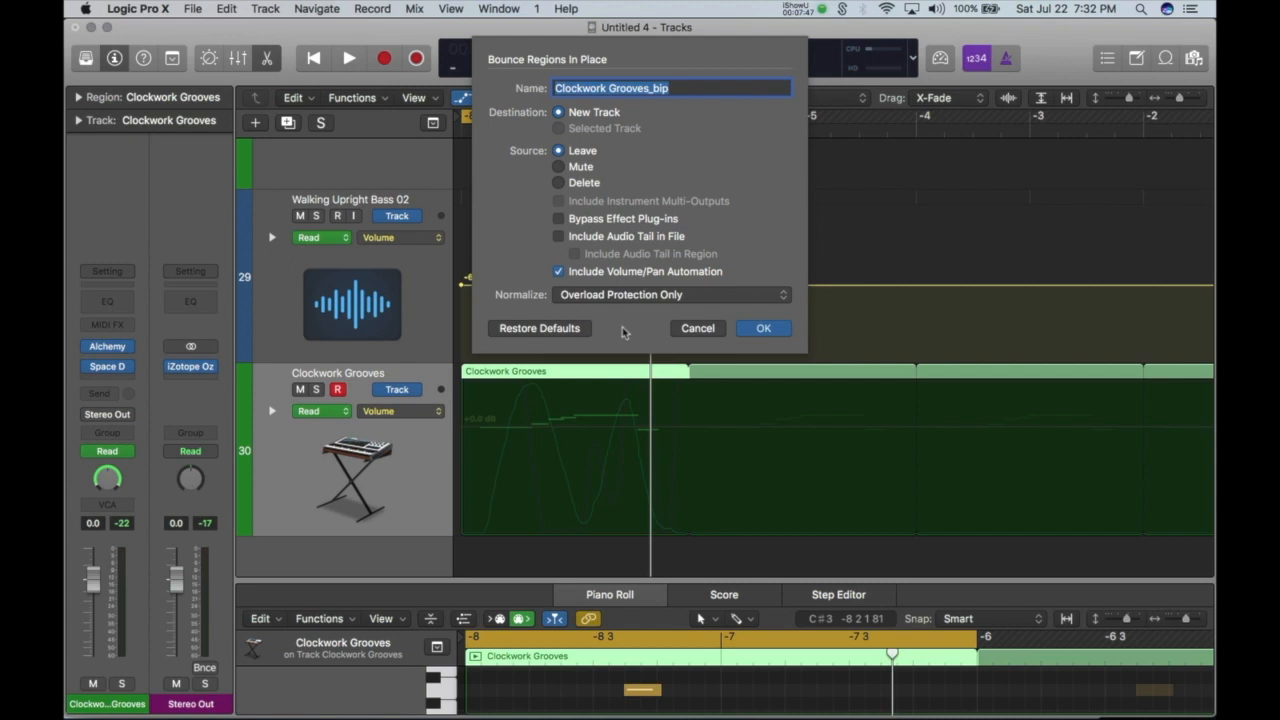
{"action": "left_click", "coordinate": [760, 330]}
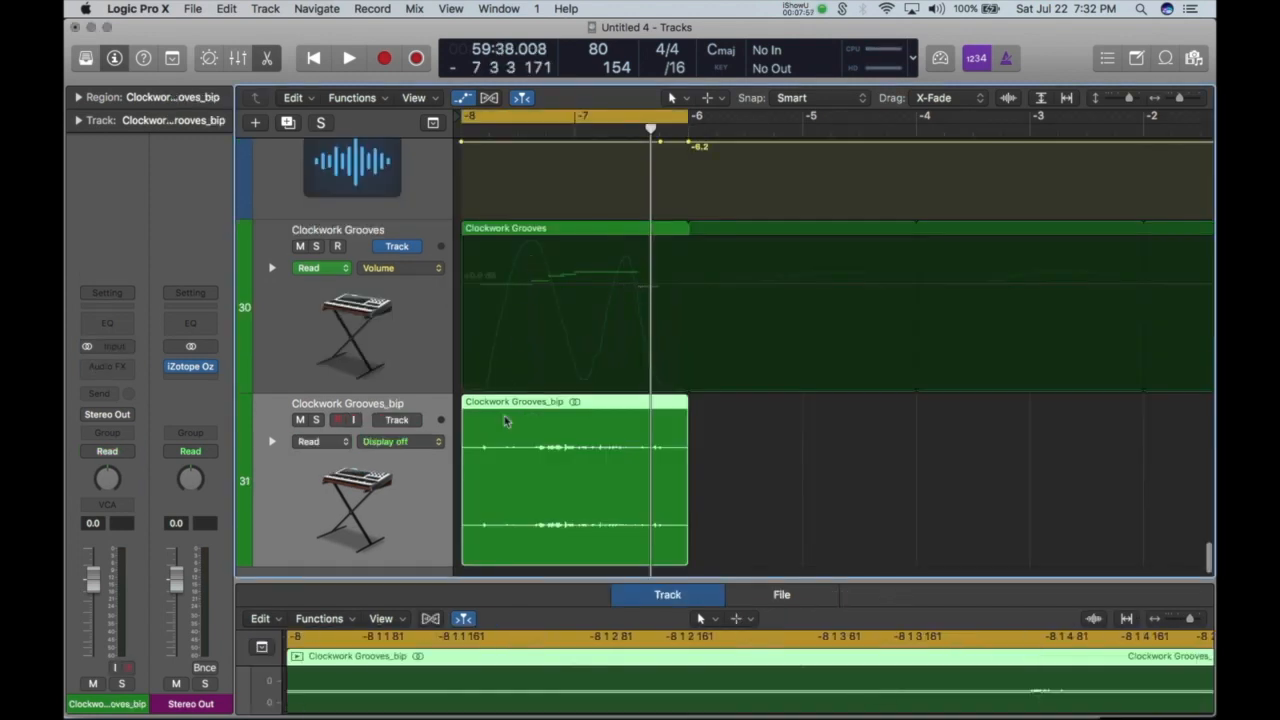
Mute the original Clockwork Grooves track, solo the Clockwork Grooves_bip track and play the bounced audio from the start of the cycle.
{"action": "left_click", "coordinate": [300, 246]}
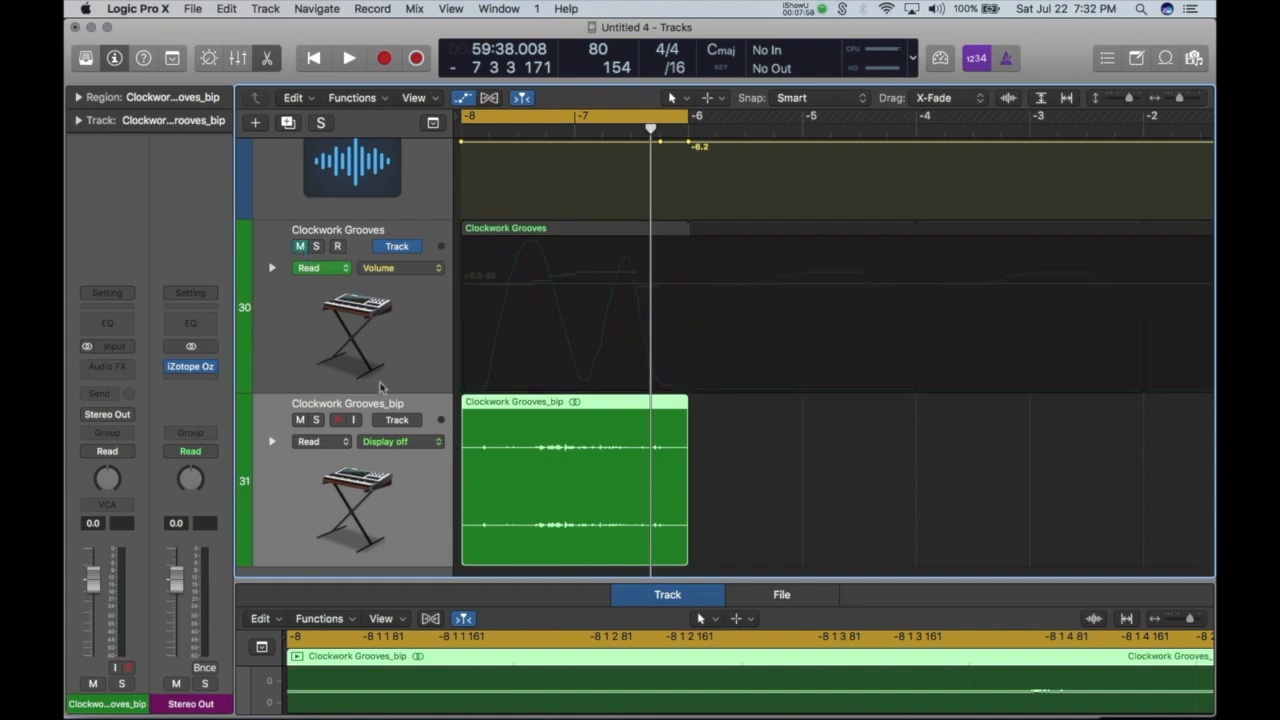
{"action": "left_click", "coordinate": [515, 413]}
{"action": "left_click", "coordinate": [316, 420]}
{"action": "key", "text": "space"}
{"action": "key", "text": "space"}
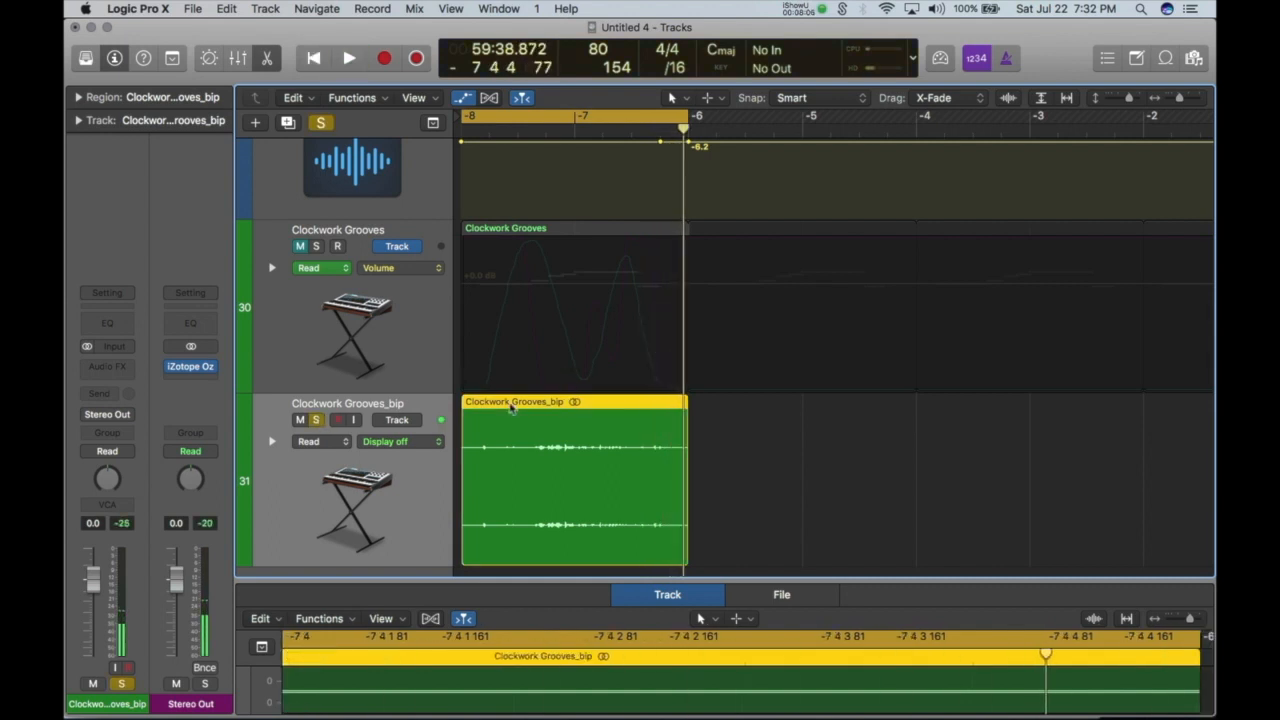
{"action": "left_click", "coordinate": [474, 132]}
{"action": "key", "text": "space"}
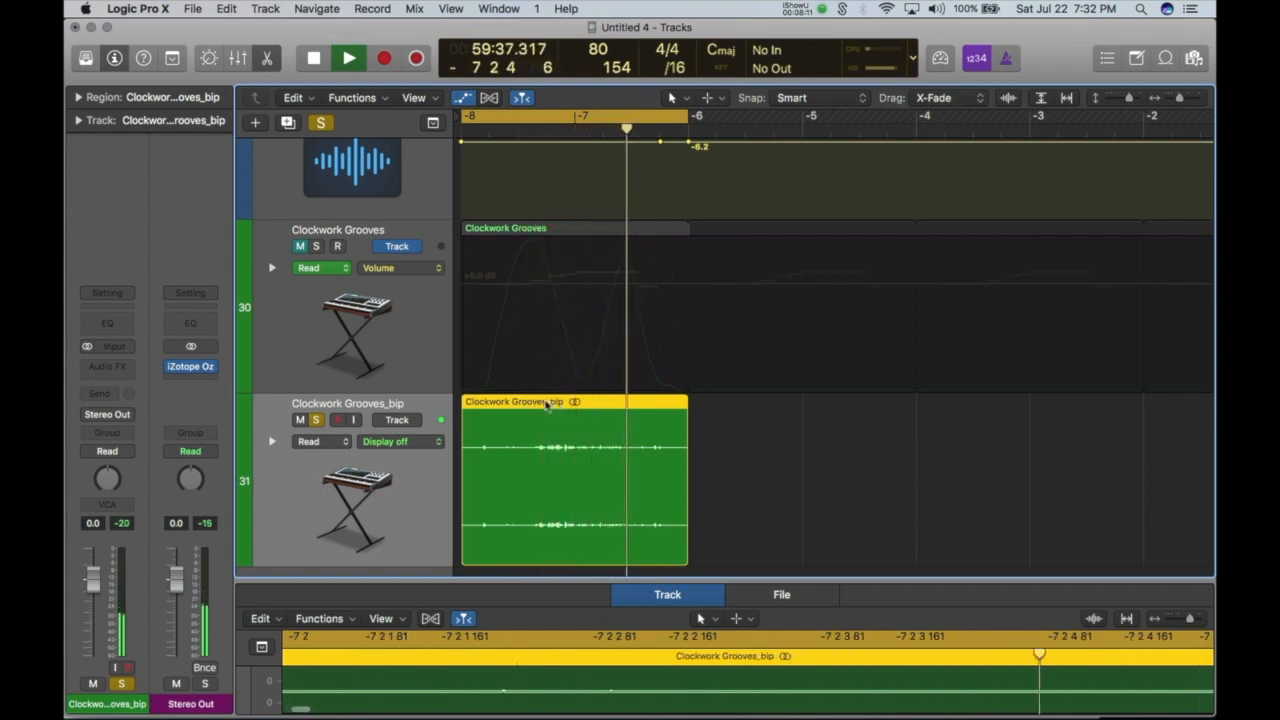
{"action": "key", "text": "space"}
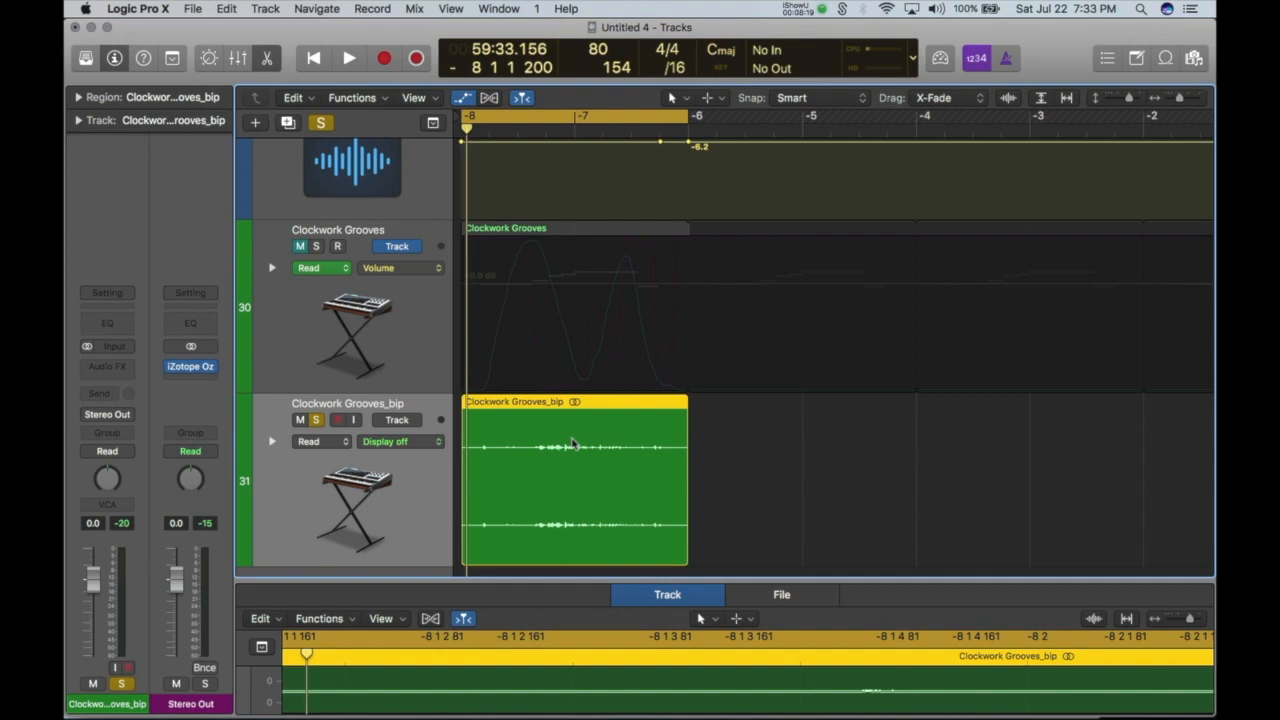
Split the bounced Clockwork Grooves_bip region at bar -7 and halfway through each half to make four equal regions.
{"action": "left_click", "coordinate": [569, 432]}
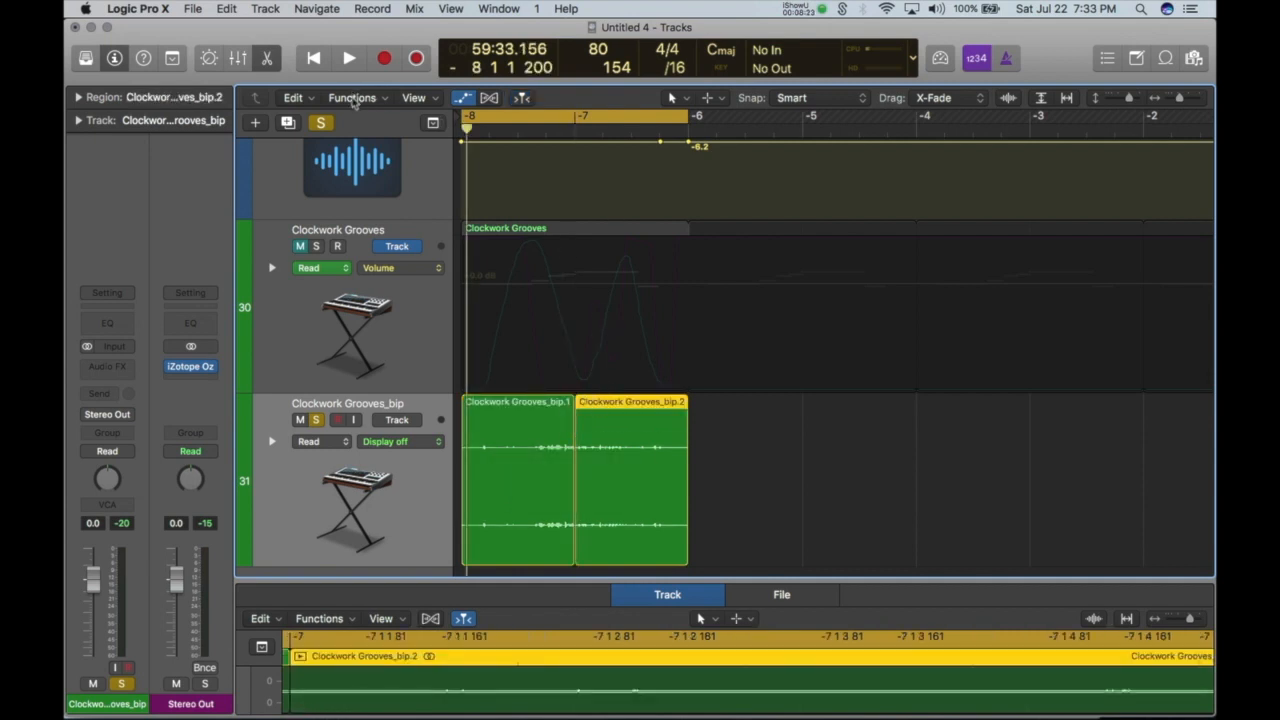
{"action": "left_click", "coordinate": [630, 431]}
{"action": "left_click", "coordinate": [512, 444]}
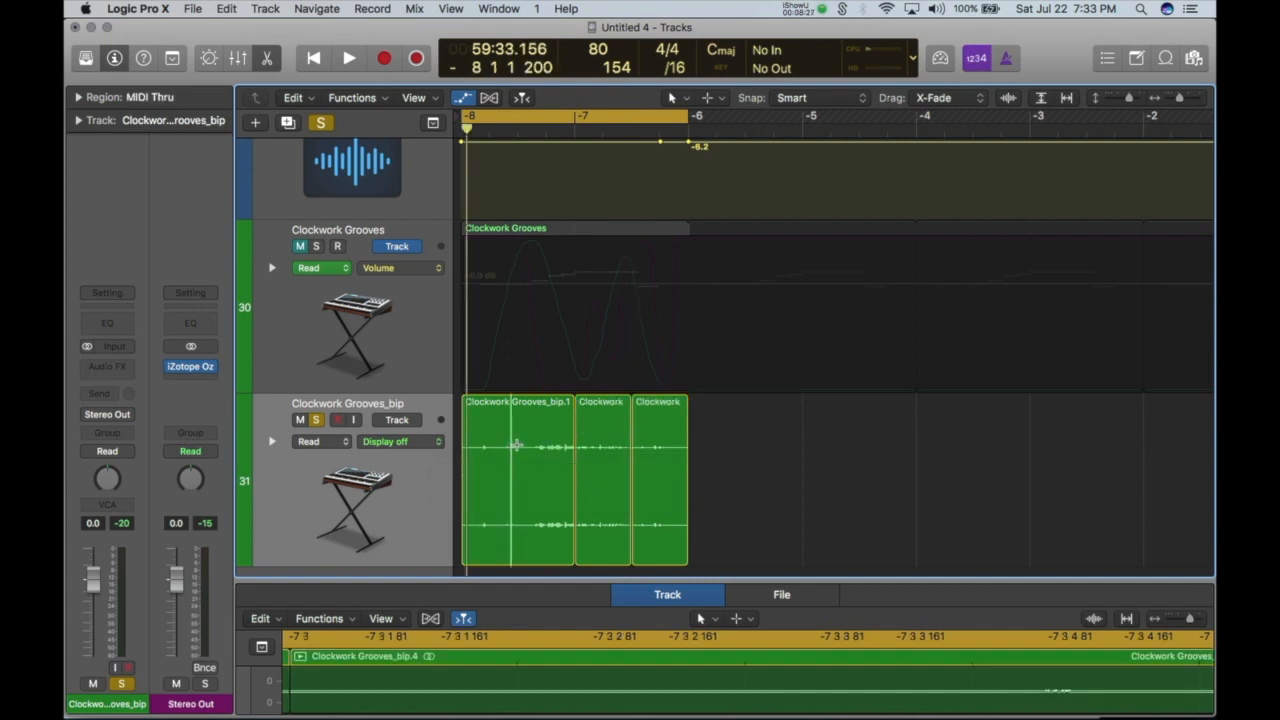
{"action": "double_click", "coordinate": [517, 444]}
Select the first of the four bounced regions and open Selection-Based Processing for it.
{"action": "left_click", "coordinate": [499, 411]}
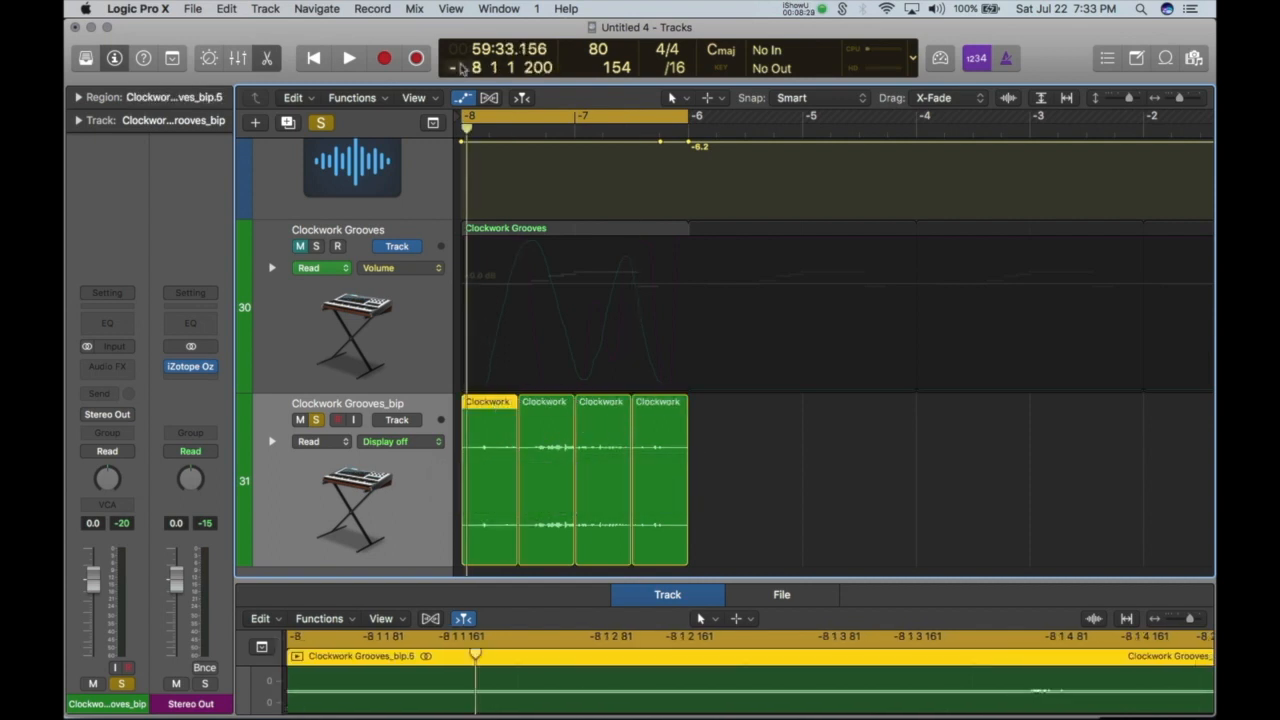
{"action": "left_click", "coordinate": [352, 98]}
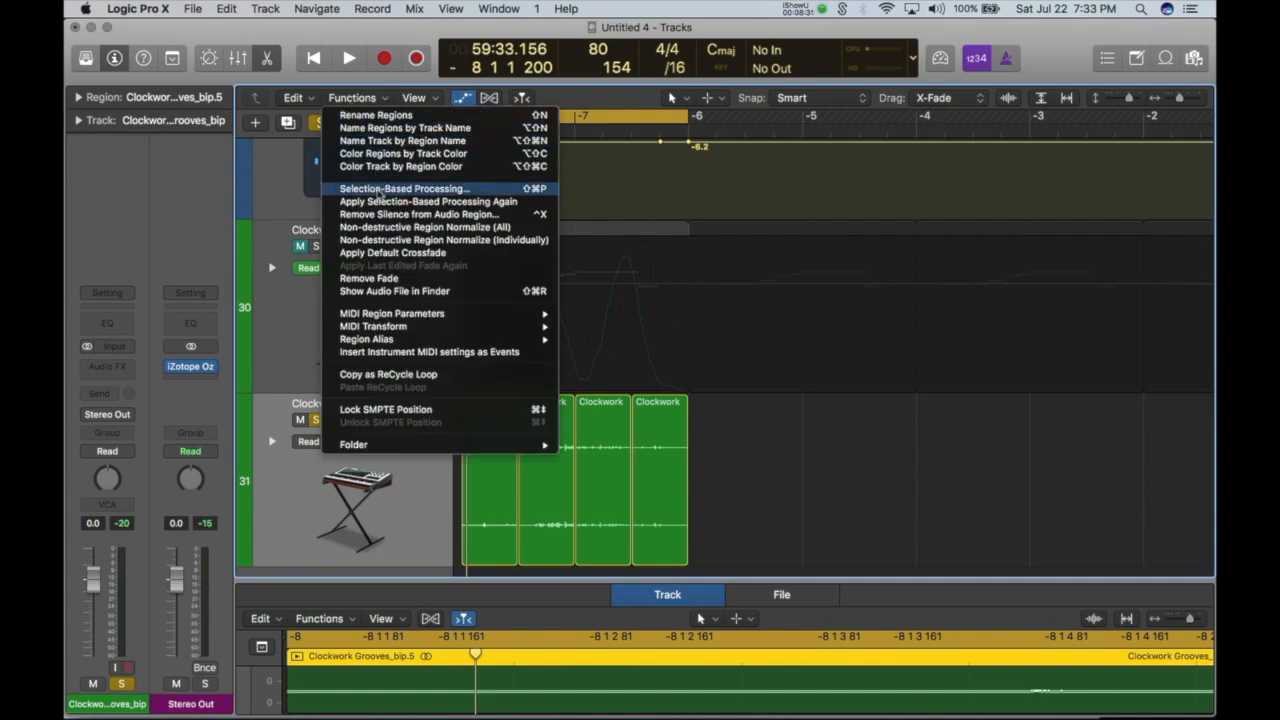
{"action": "left_click", "coordinate": [390, 189]}
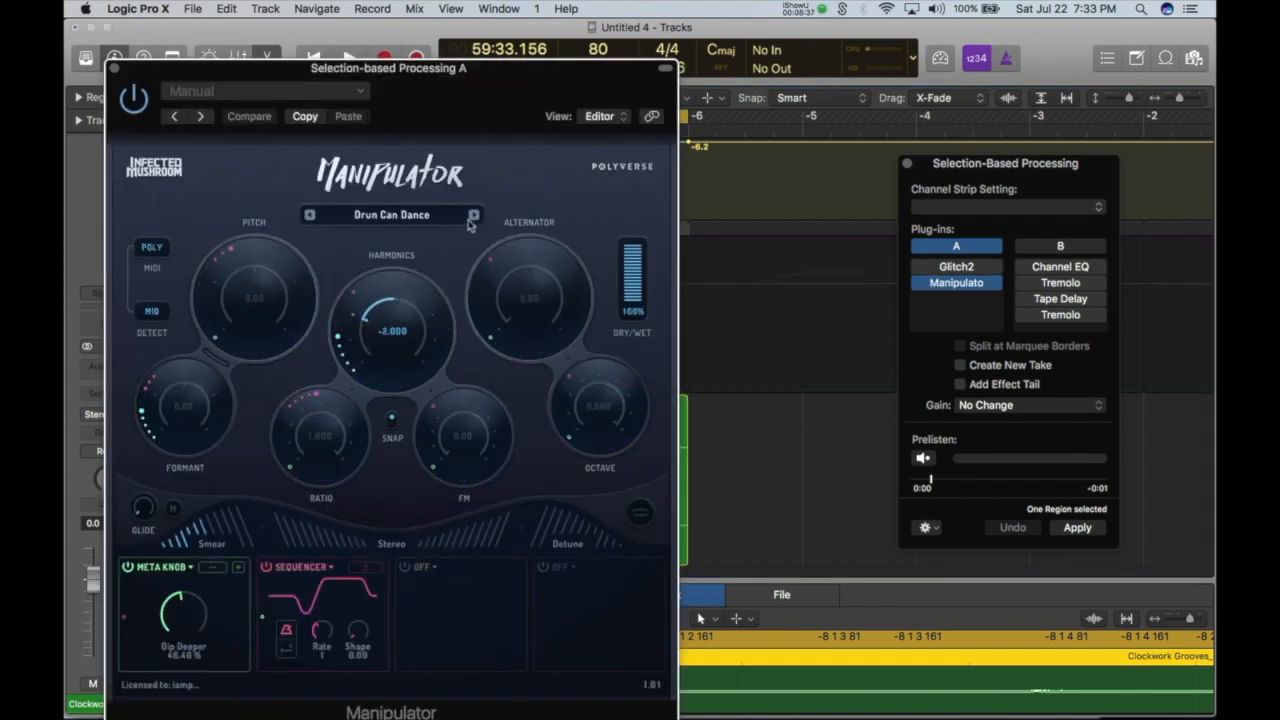
Prelisten the first region through successive Manipulator presets from ChopSlicer to Alter Nation, keep Alter Nation and stop the preview.
{"action": "left_click", "coordinate": [470, 219]}
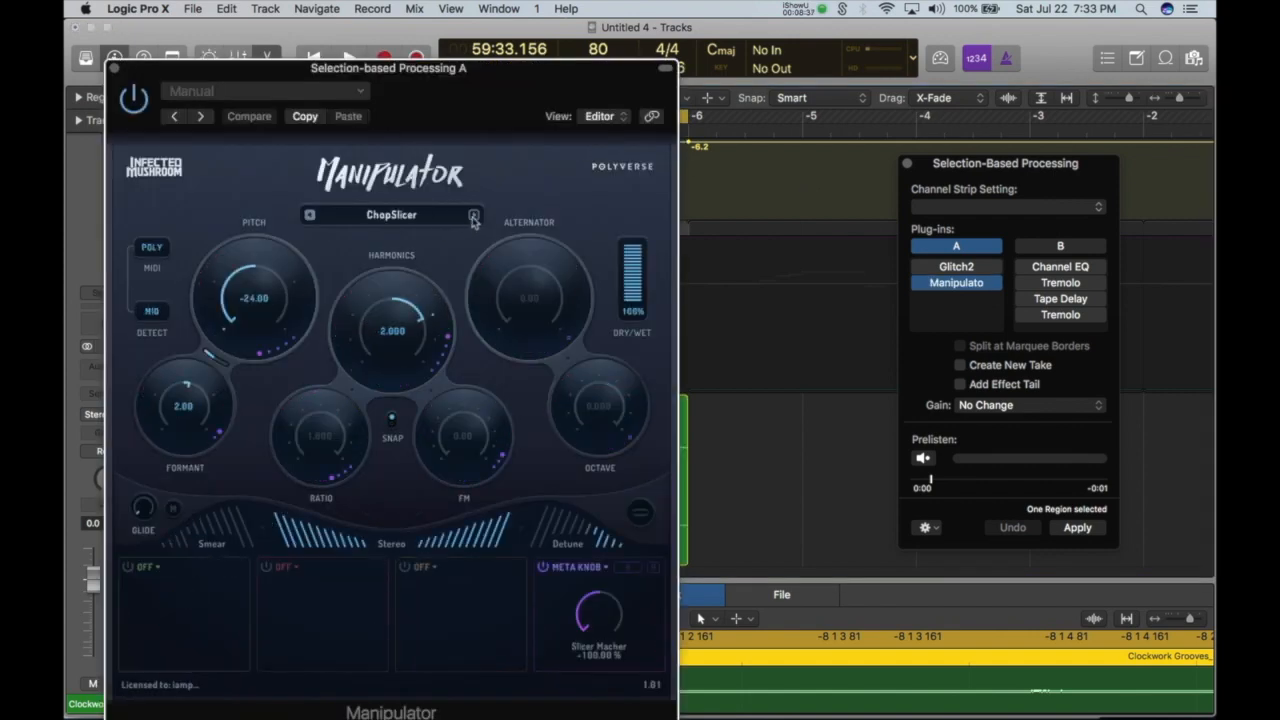
{"action": "left_click", "coordinate": [416, 215]}
{"action": "left_click", "coordinate": [411, 194]}
{"action": "left_click", "coordinate": [923, 460]}
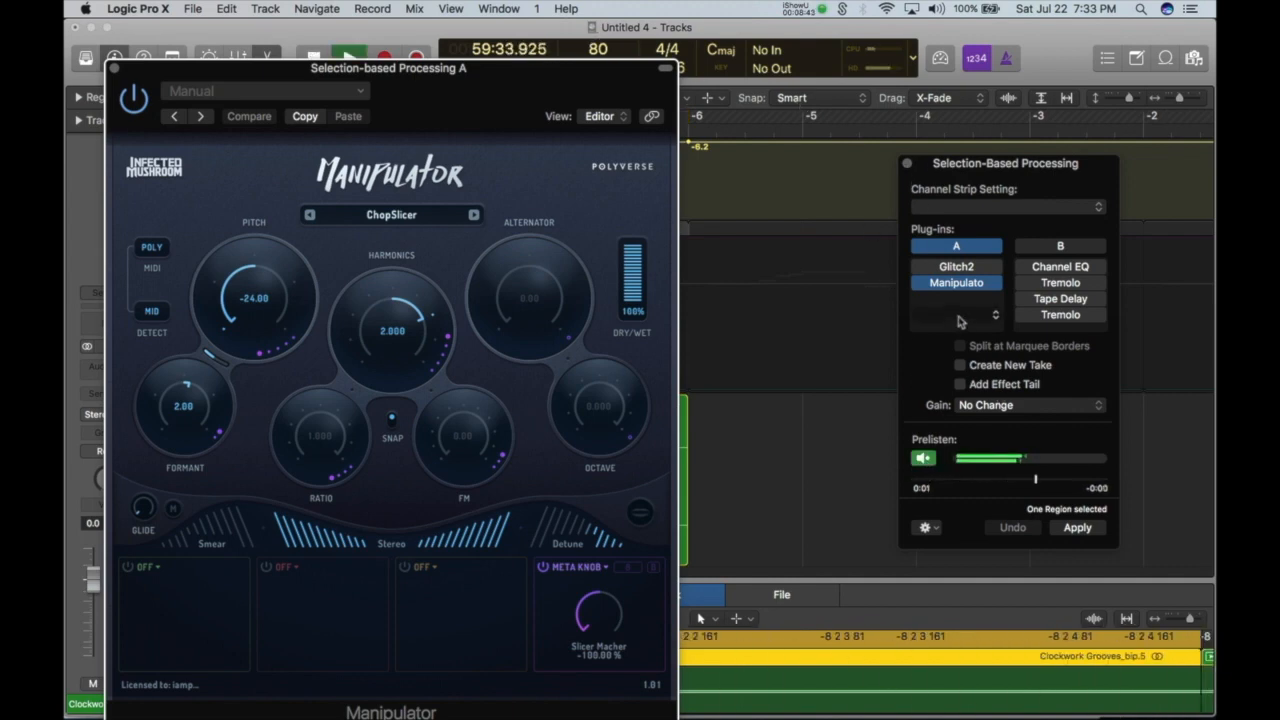
{"action": "left_click", "coordinate": [474, 214]}
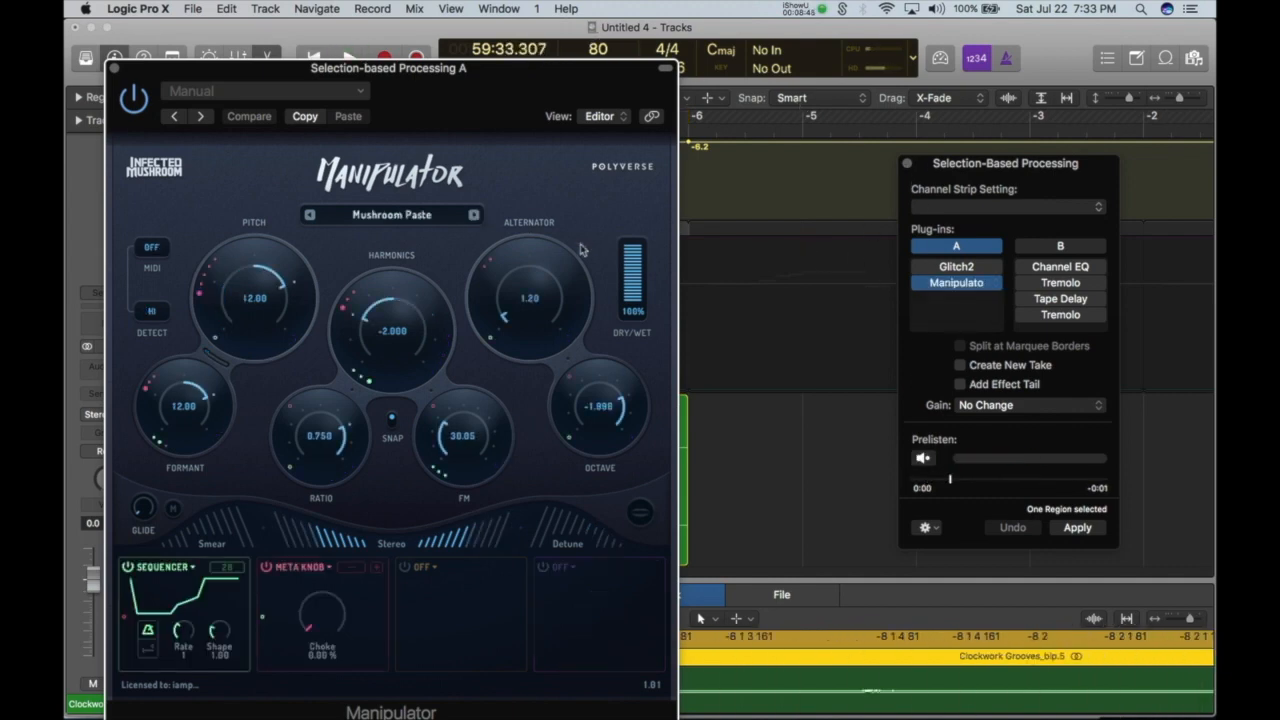
{"action": "left_click", "coordinate": [923, 458]}
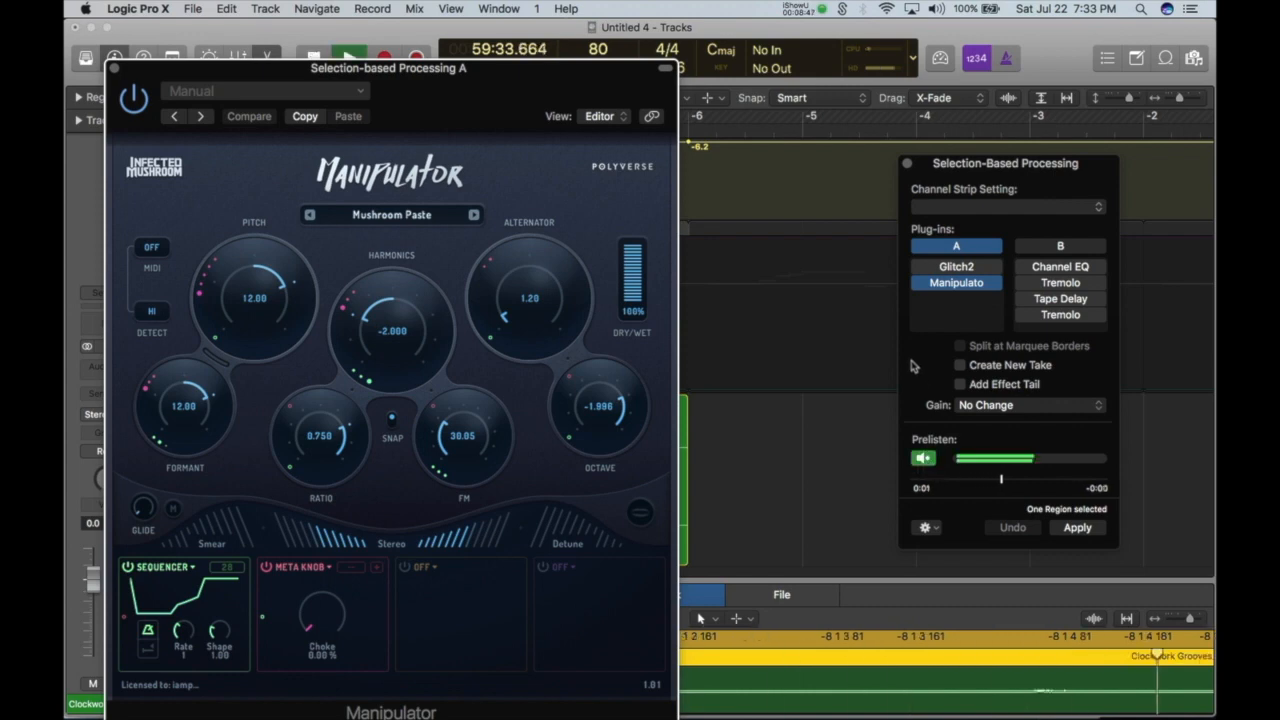
{"action": "left_click", "coordinate": [474, 215]}
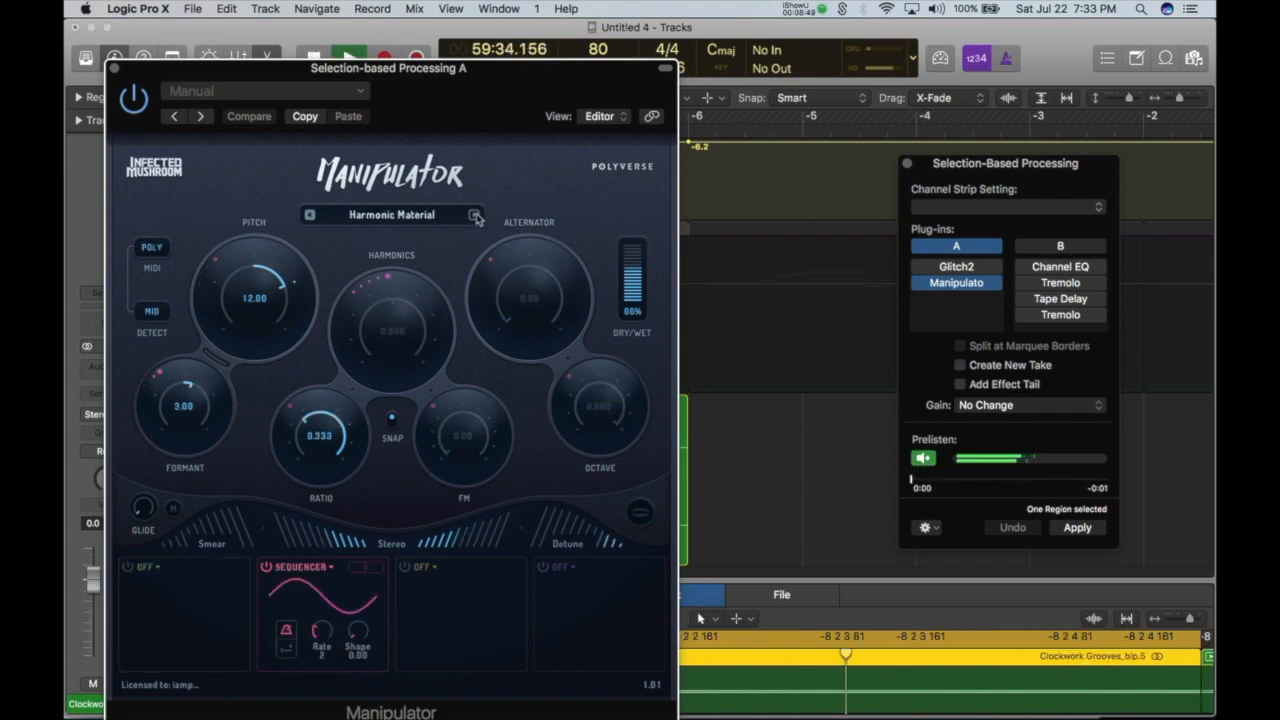
{"action": "left_click", "coordinate": [474, 215]}
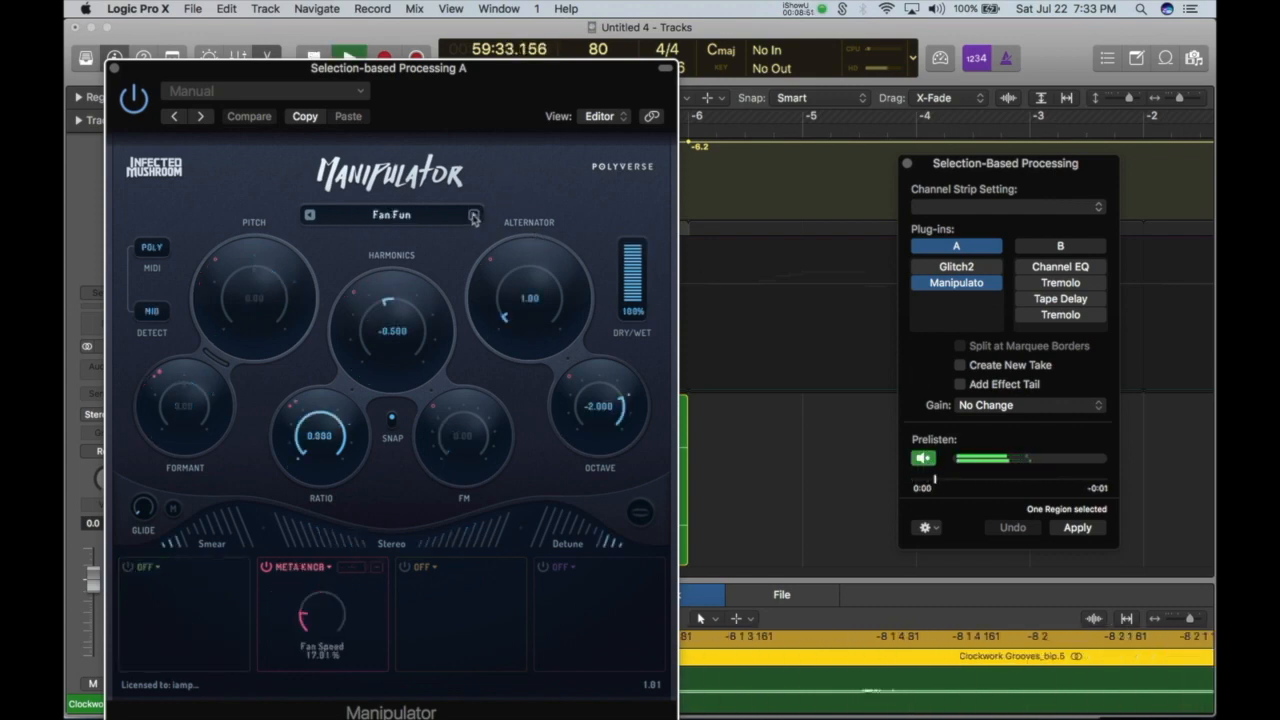
{"action": "left_click", "coordinate": [474, 215]}
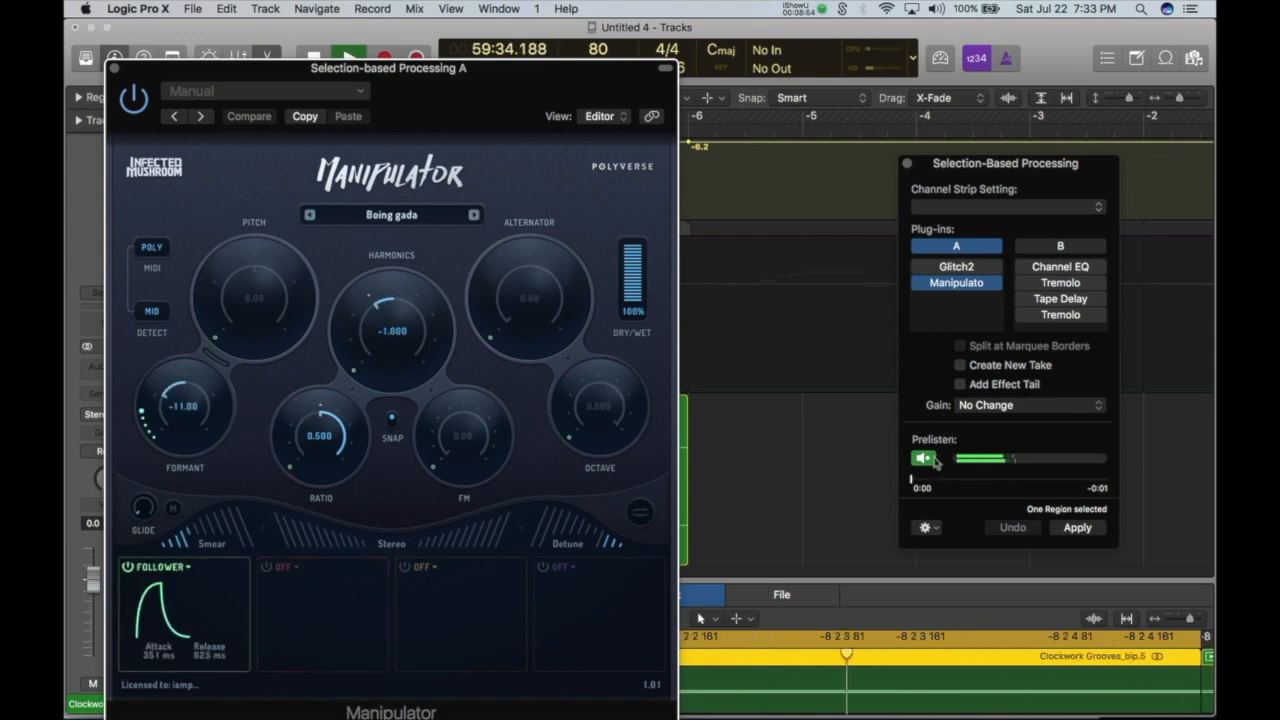
{"action": "left_click", "coordinate": [474, 215]}
{"action": "left_click", "coordinate": [923, 459]}
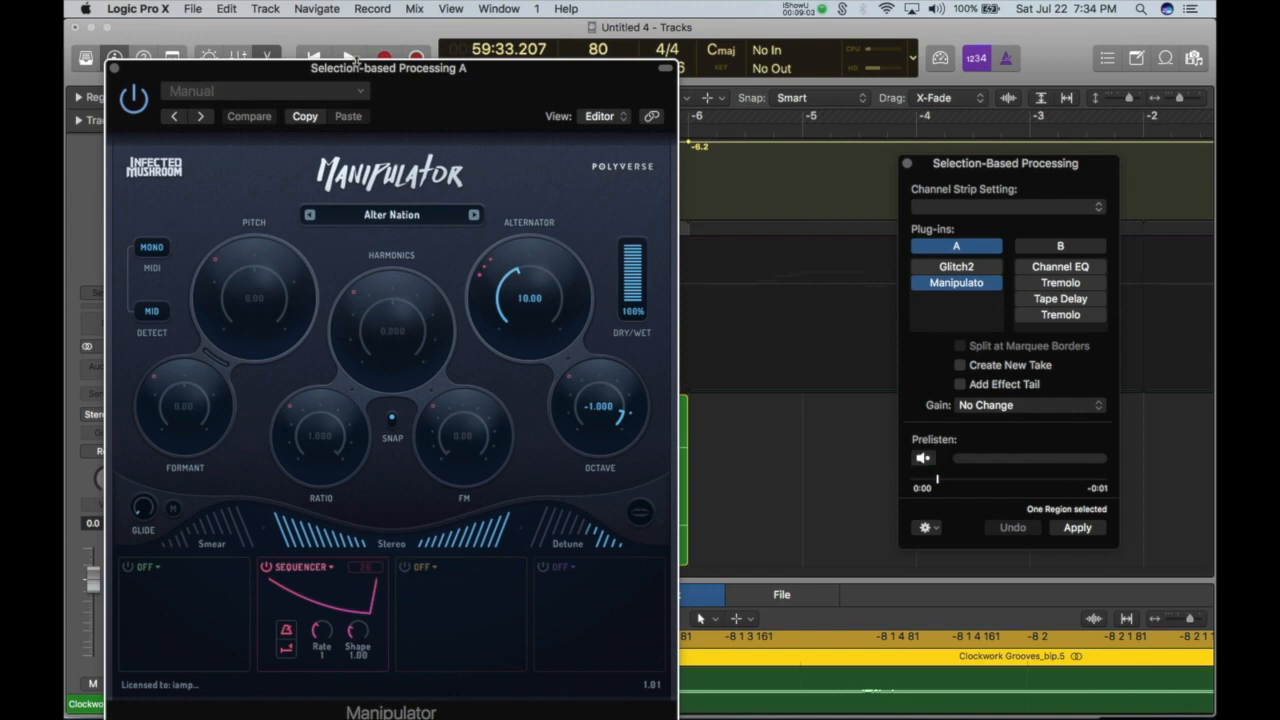
Close the Manipulator window, apply the processing to the first region and select the second region.
{"action": "left_click_drag", "start_coordinate": [357, 70], "coordinate": [360, 36]}
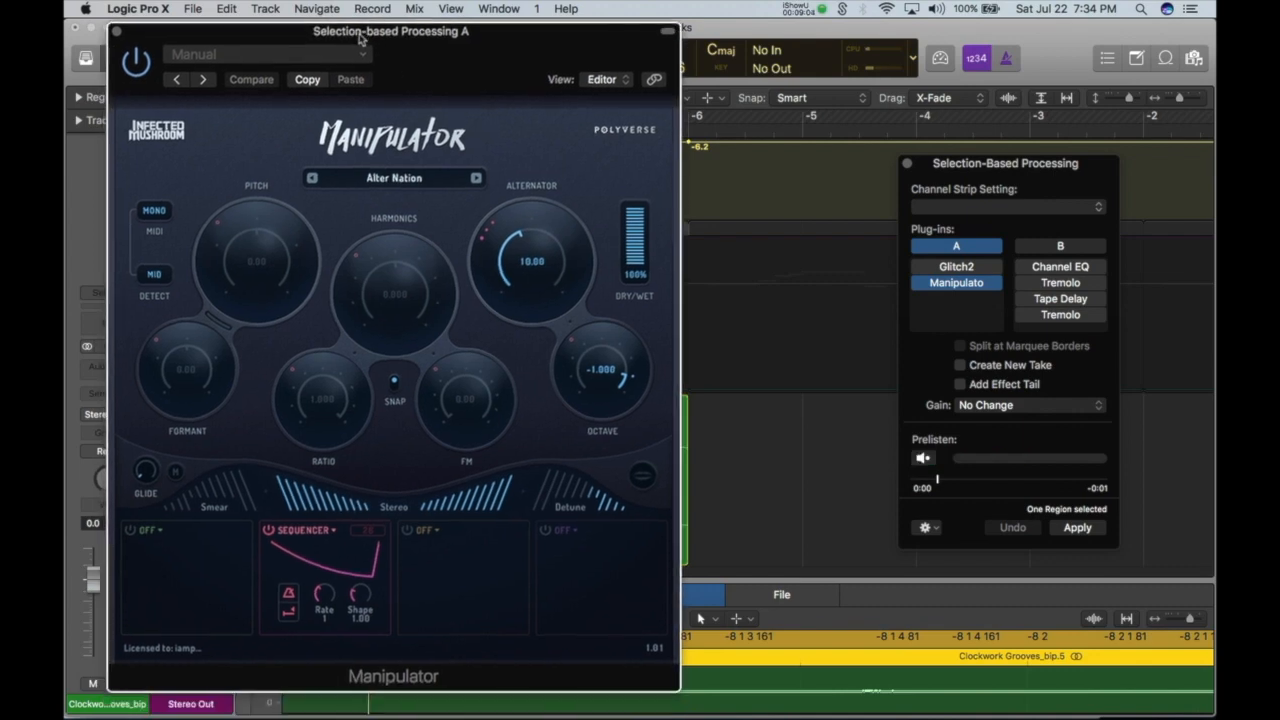
{"action": "left_click", "coordinate": [116, 32]}
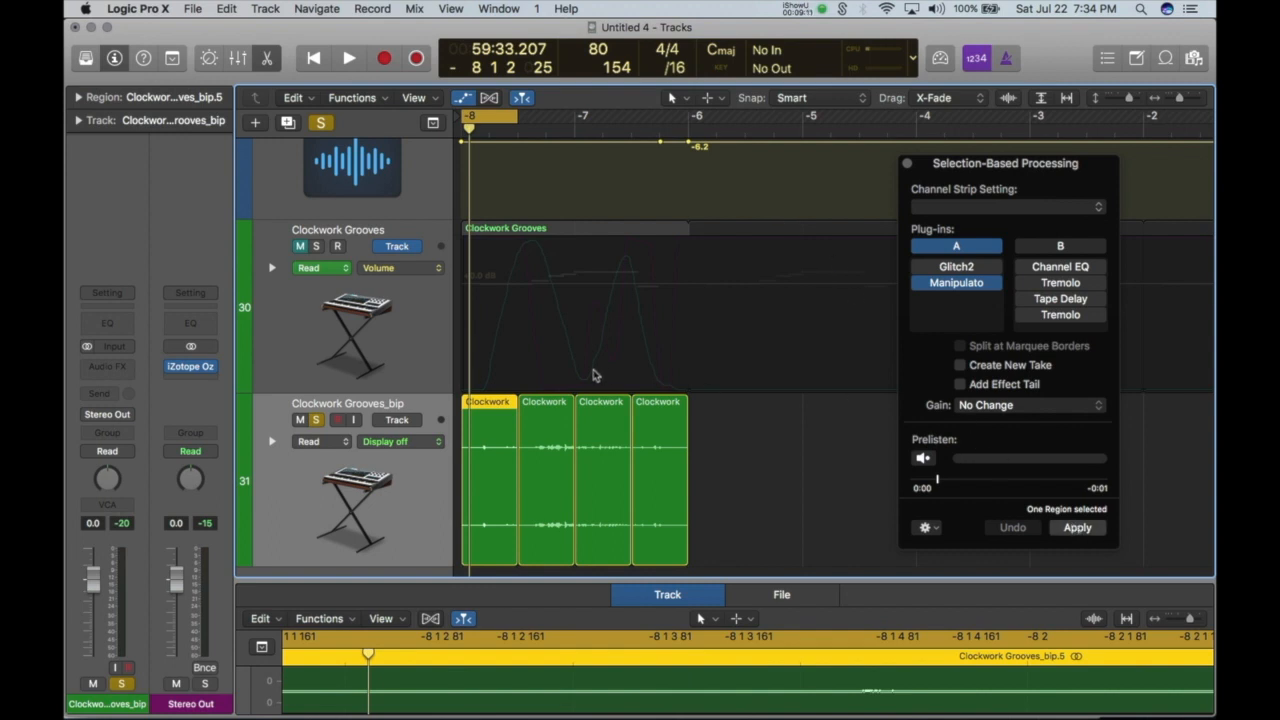
{"action": "left_click", "coordinate": [537, 406]}
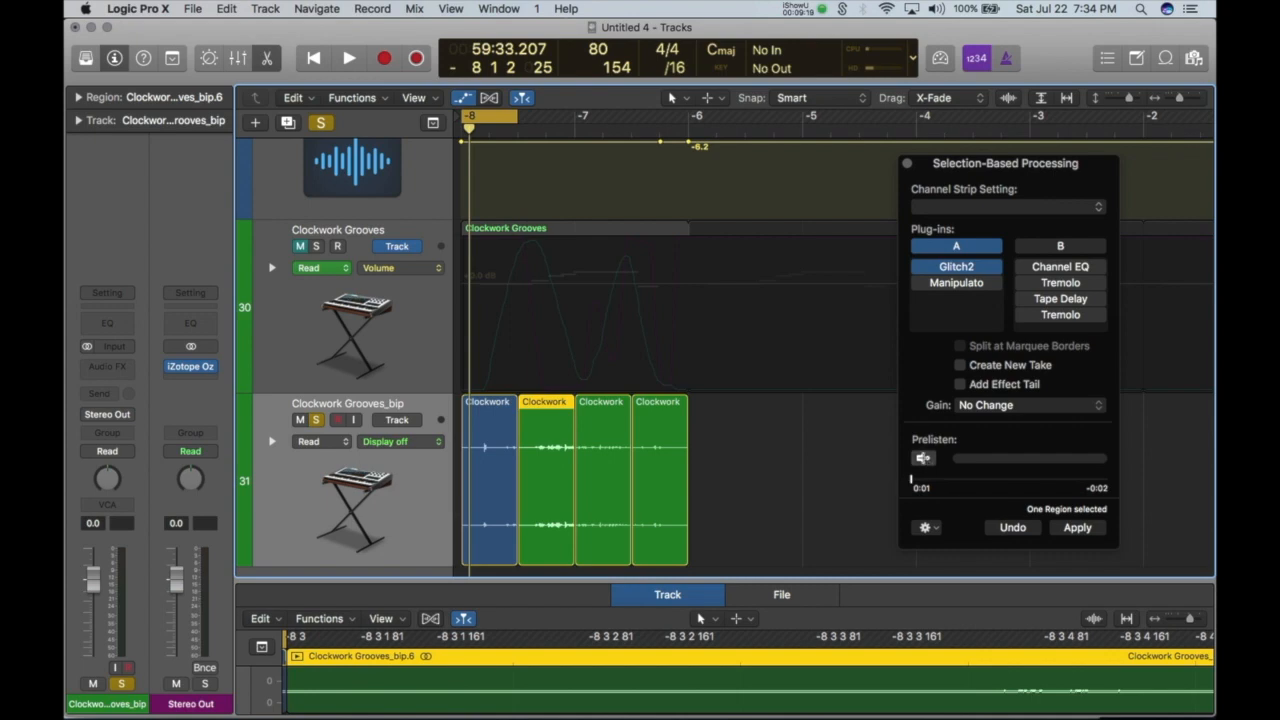
Randomize the Glitch2 scene while prelistening the second region, and apply the processing to that region.
{"action": "left_click", "coordinate": [922, 457]}
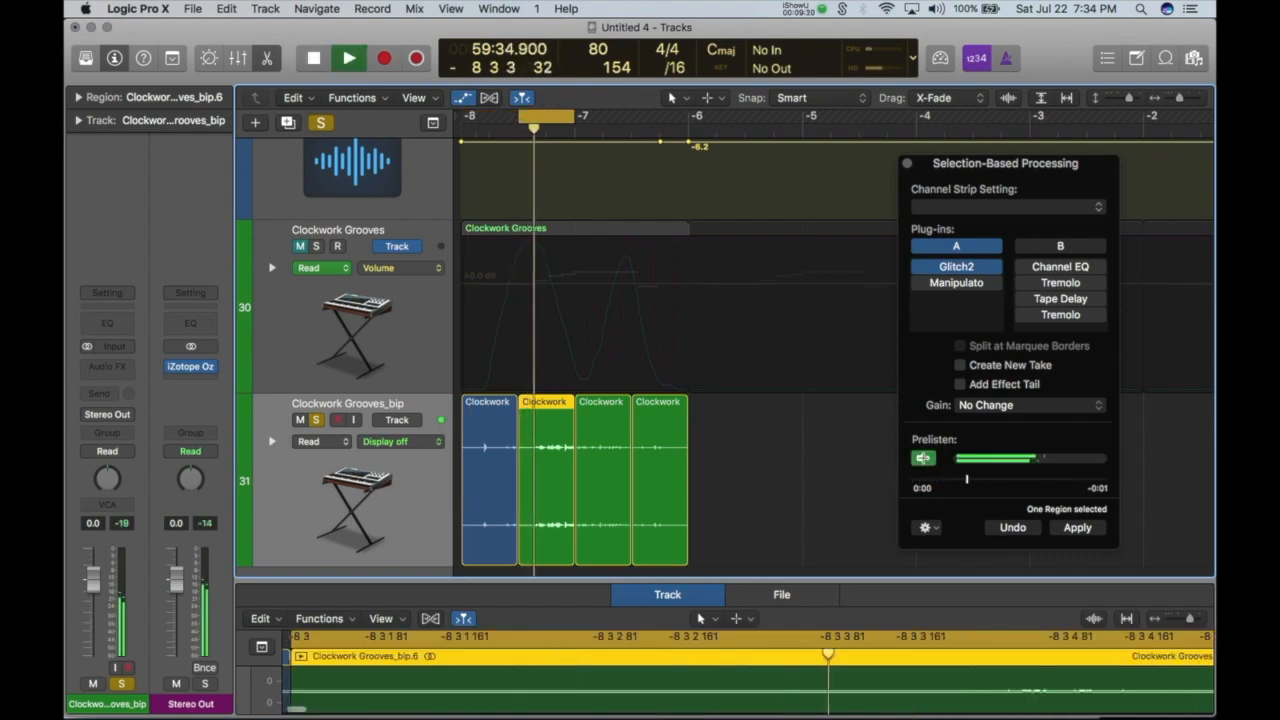
{"action": "left_click", "coordinate": [956, 267]}
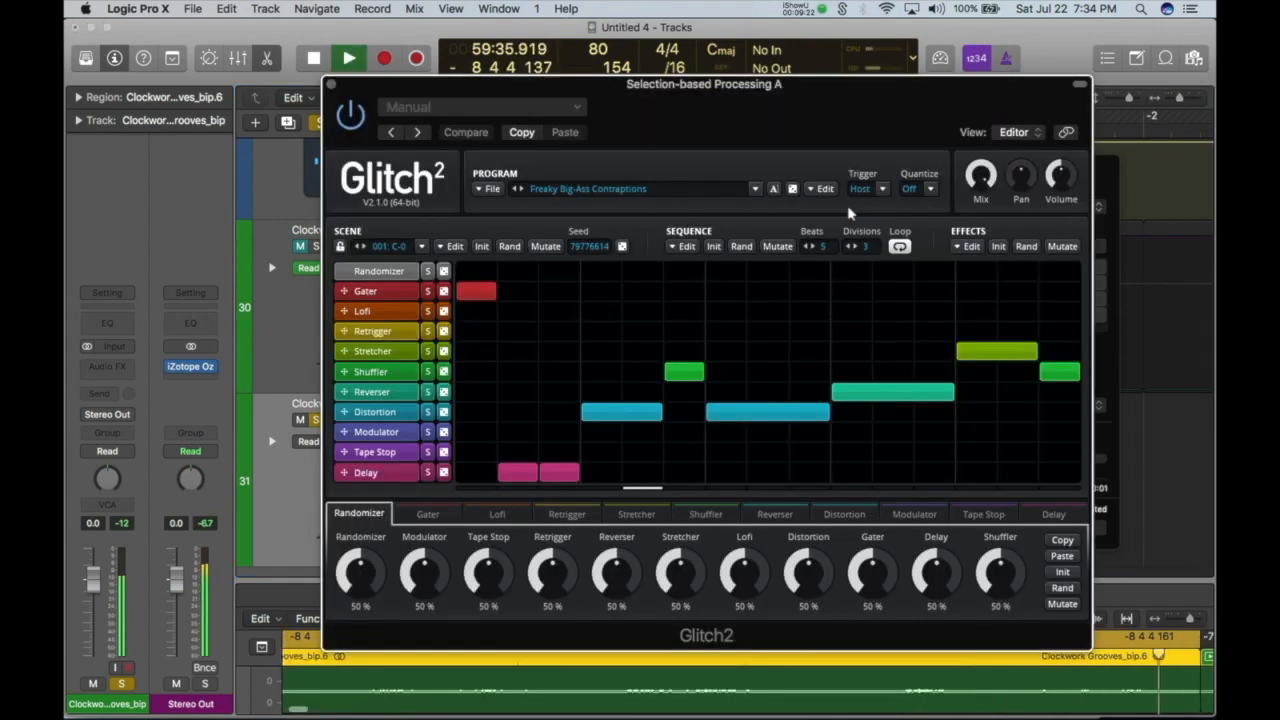
{"action": "left_click", "coordinate": [508, 246]}
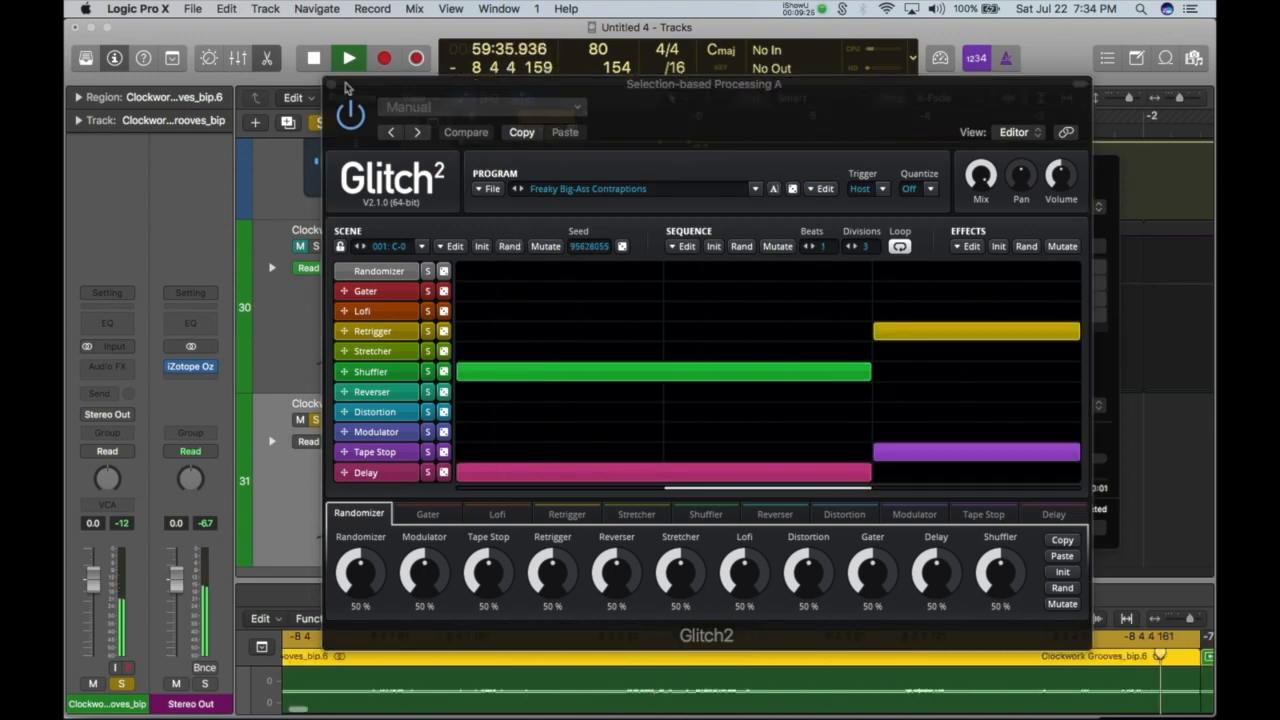
{"action": "left_click", "coordinate": [335, 84]}
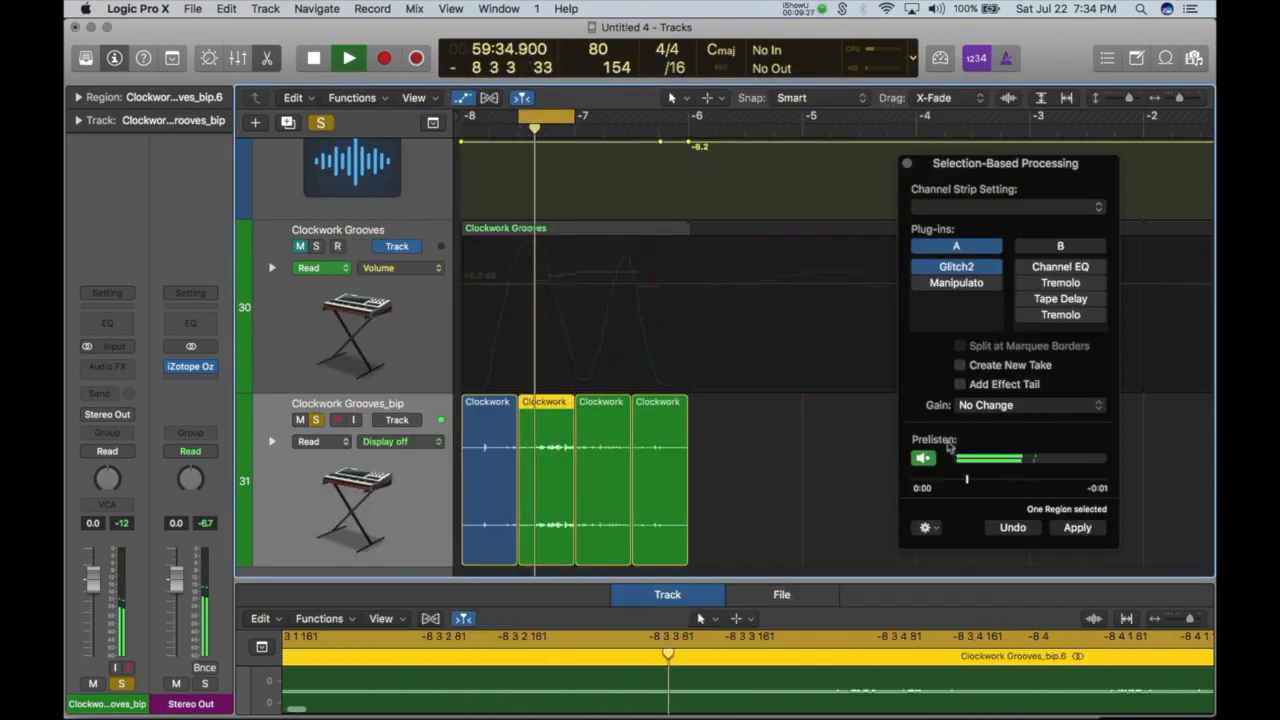
{"action": "left_click", "coordinate": [1075, 532]}
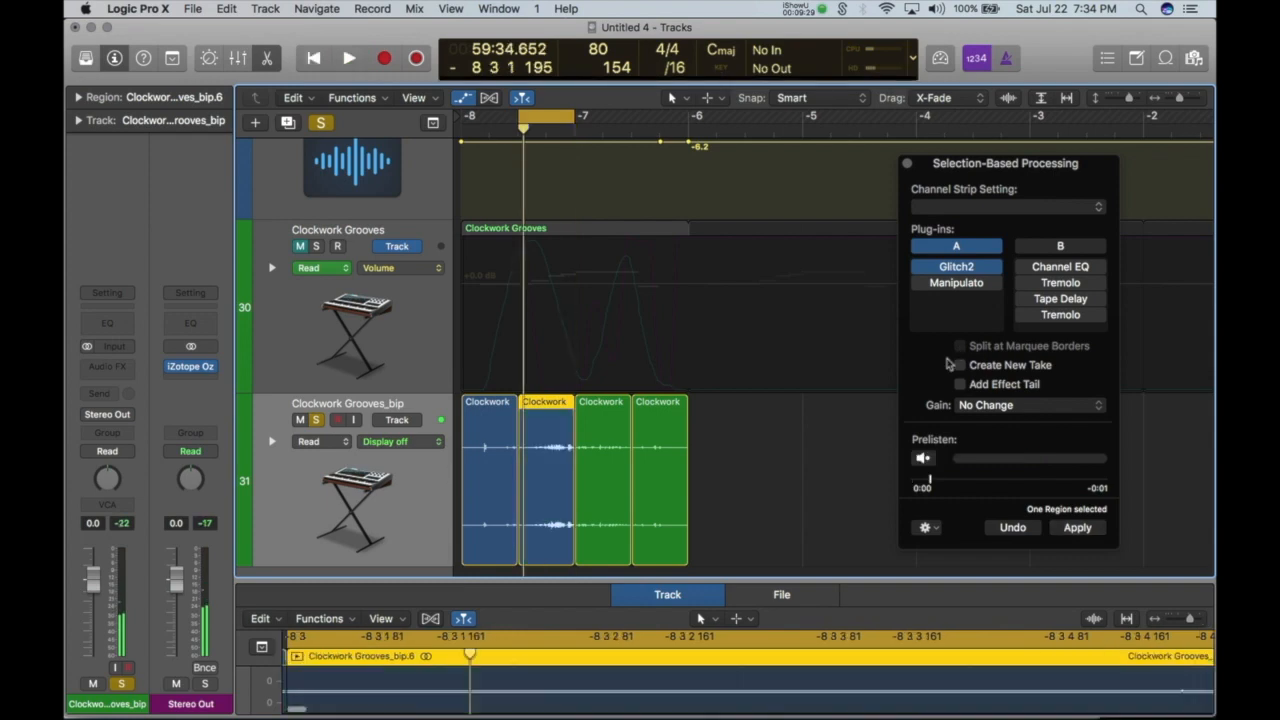
Select the third region, switch to plug-in set B and prelisten it with the Stutter Slow channel strip setting.
{"action": "left_click", "coordinate": [597, 403]}
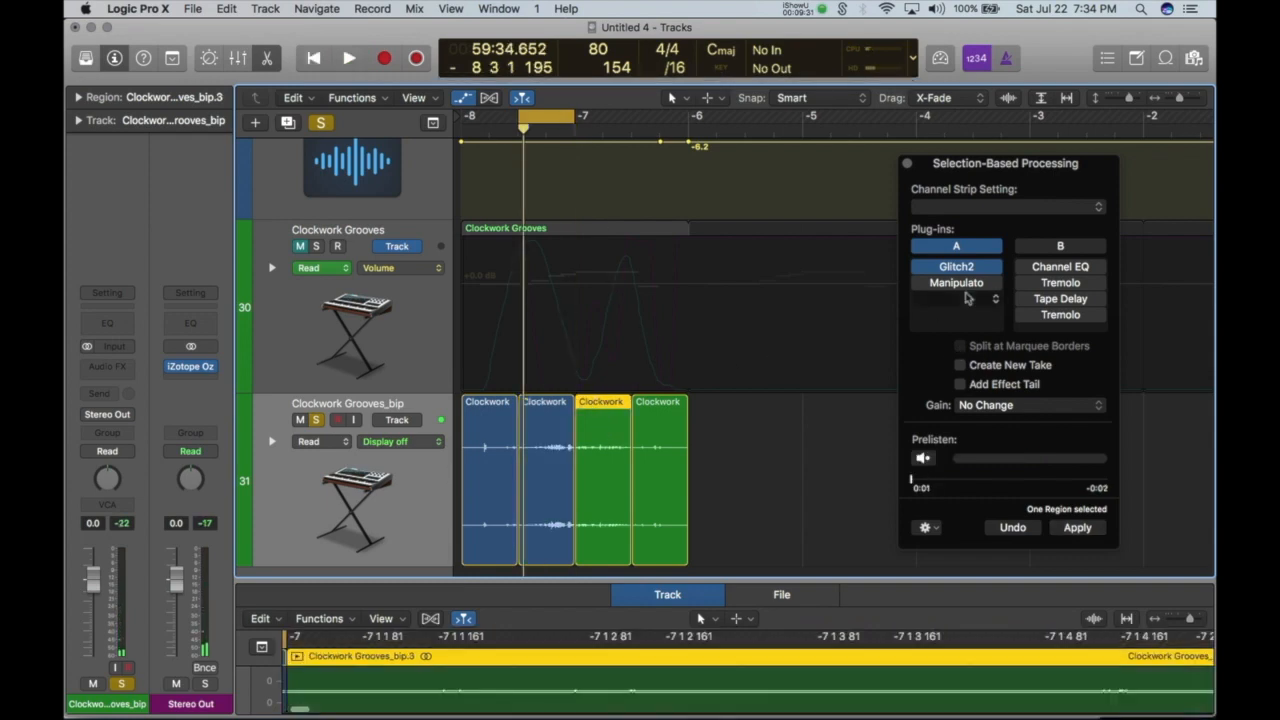
{"action": "left_click", "coordinate": [1050, 247]}
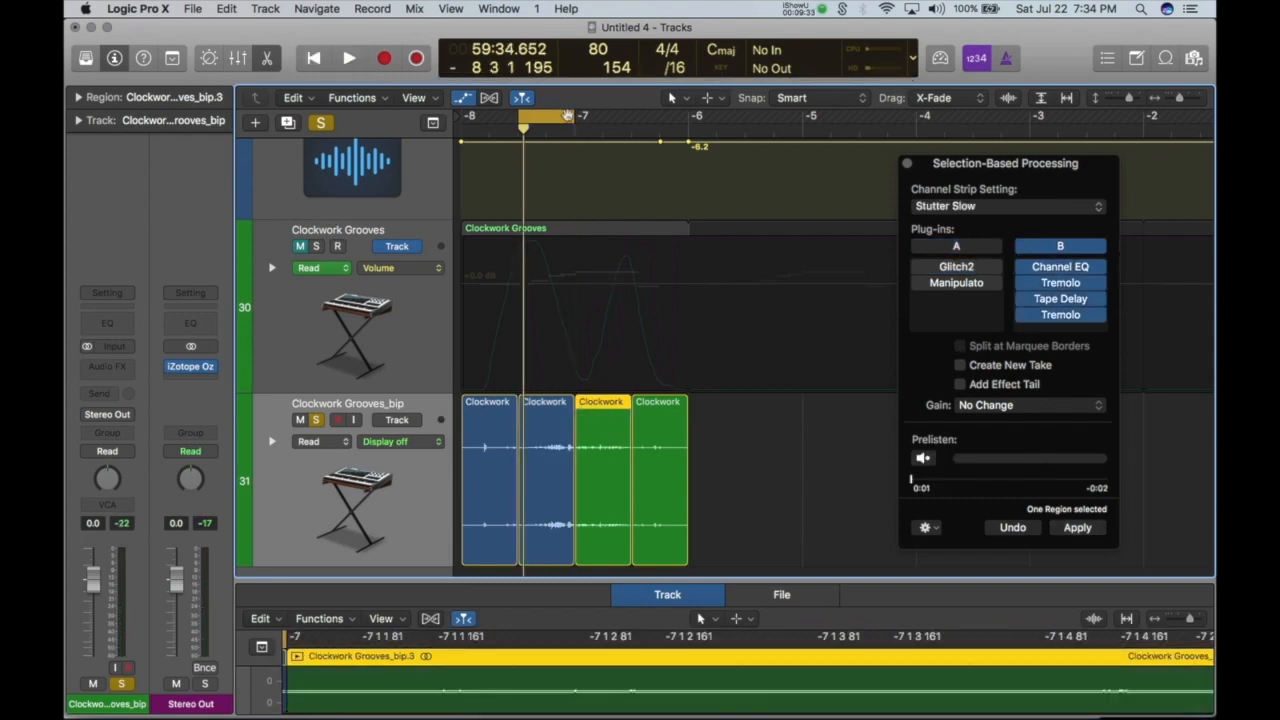
{"action": "left_click", "coordinate": [923, 459]}
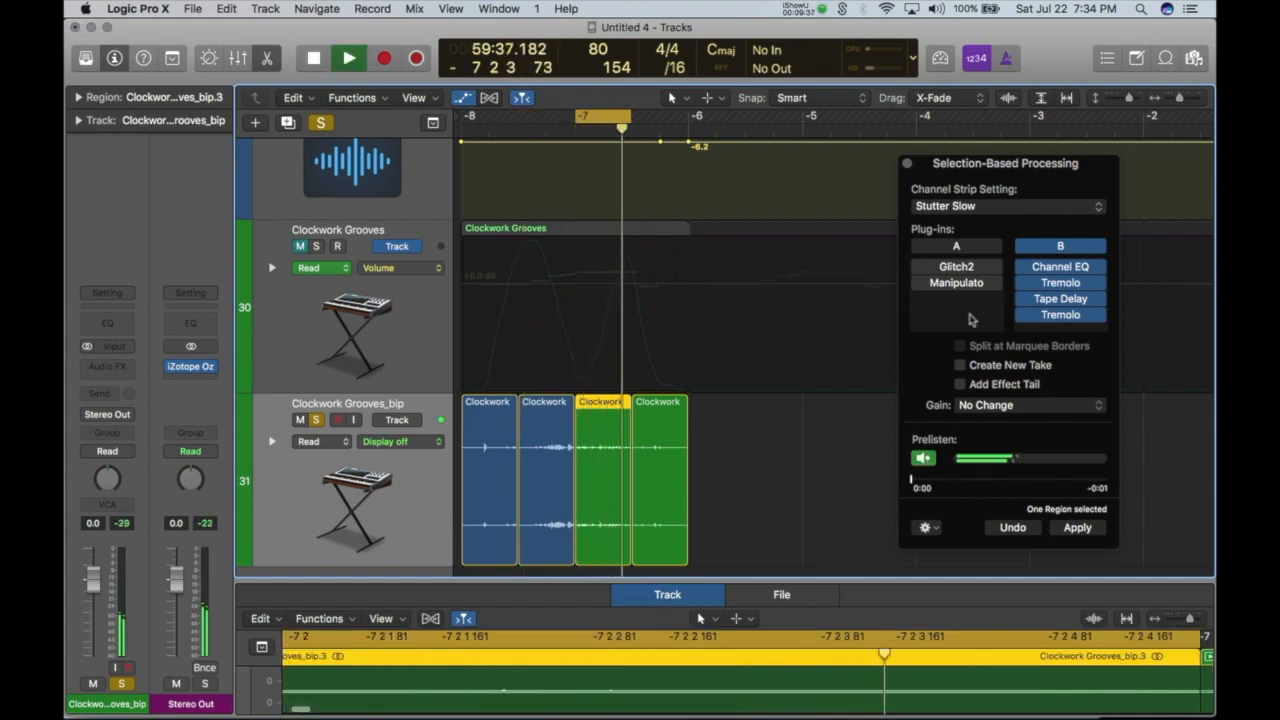
Load the Strong Vocal Distortion effects setting into plug-in set B and play it back.
{"action": "left_click", "coordinate": [991, 207]}
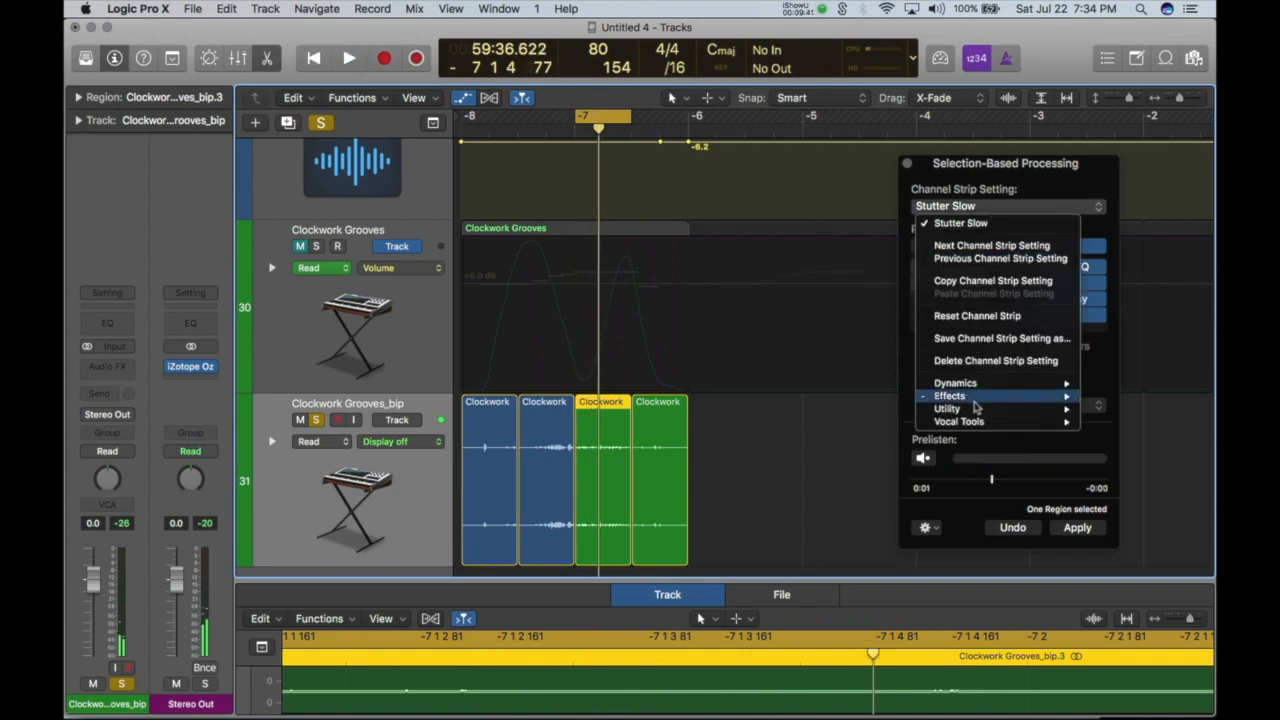
{"action": "mouse_move", "coordinate": [1054, 400]}
{"action": "left_click", "coordinate": [1150, 498]}
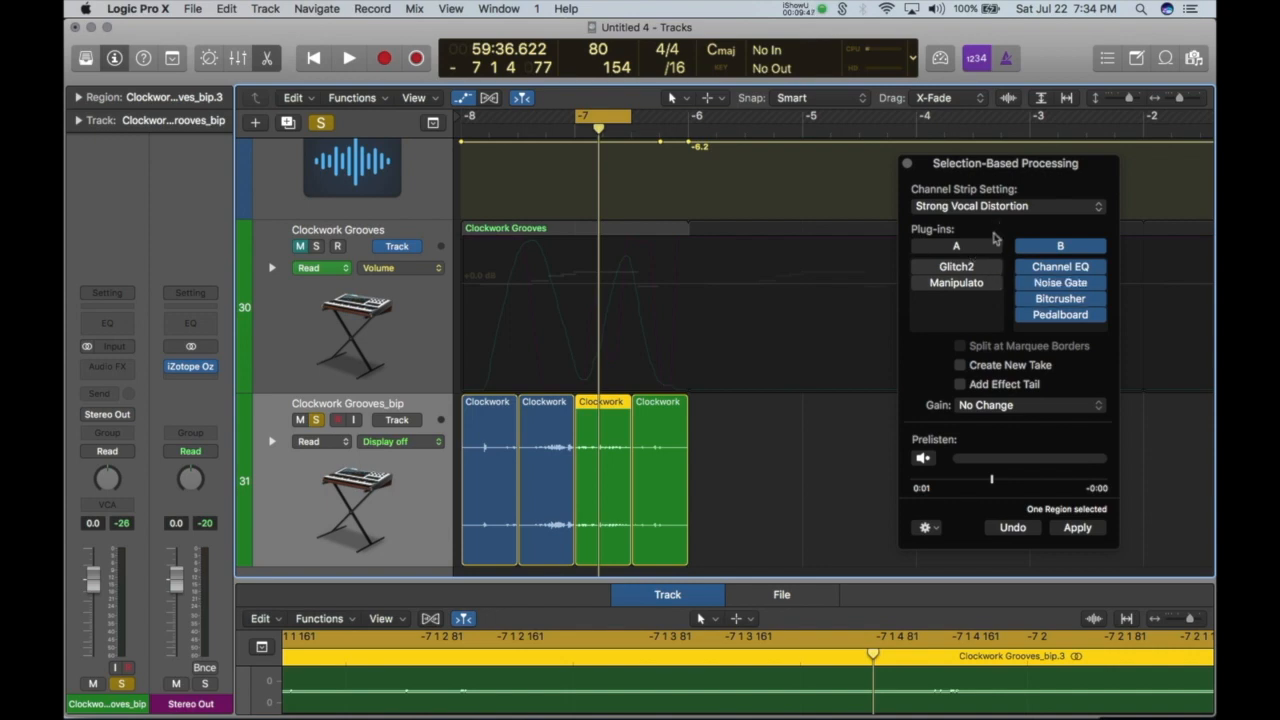
{"action": "key", "text": "space"}
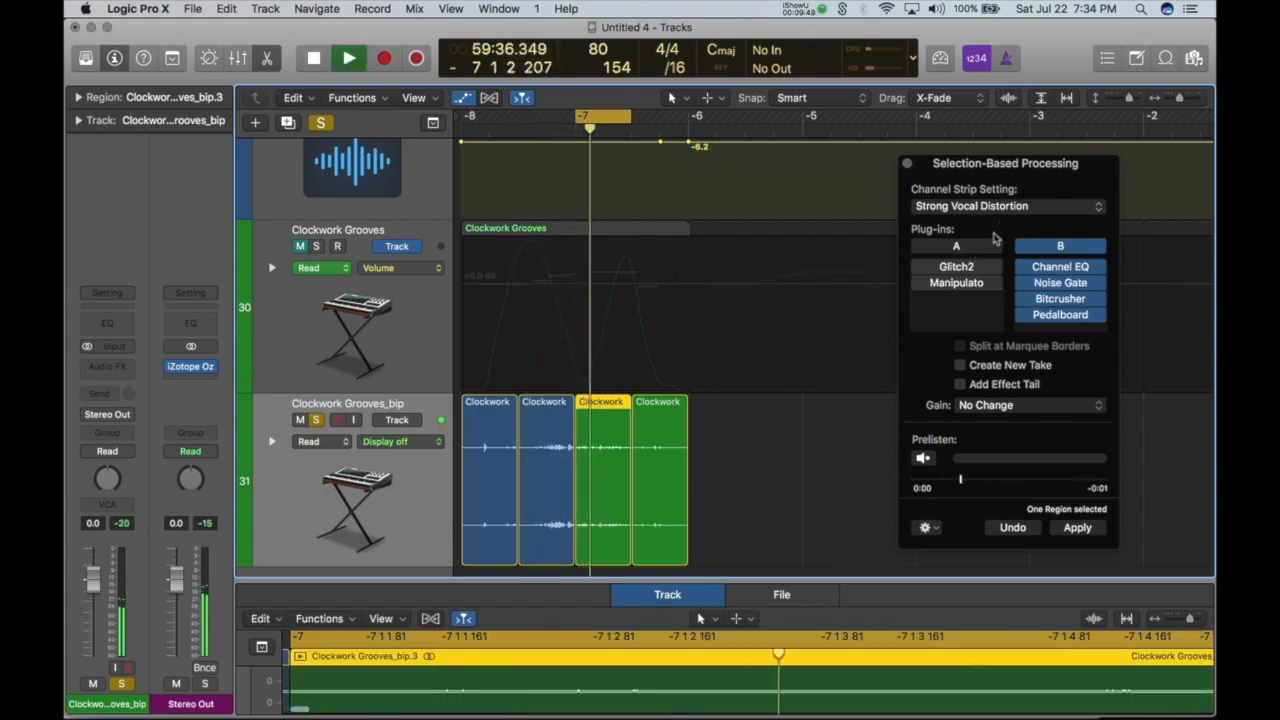
{"action": "left_click", "coordinate": [925, 456]}
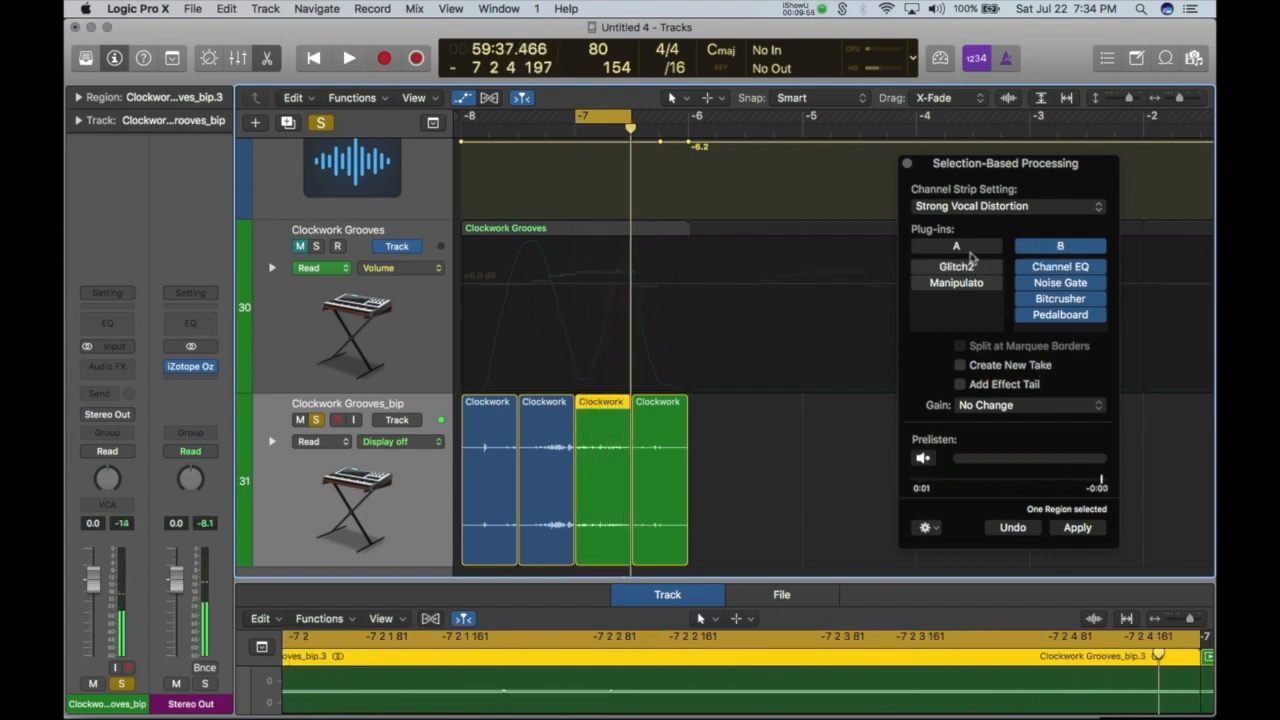
Return to plug-in set A, randomize the Glitch2 scene and close the Glitch2 window.
{"action": "left_click", "coordinate": [957, 246]}
{"action": "left_click", "coordinate": [915, 264]}
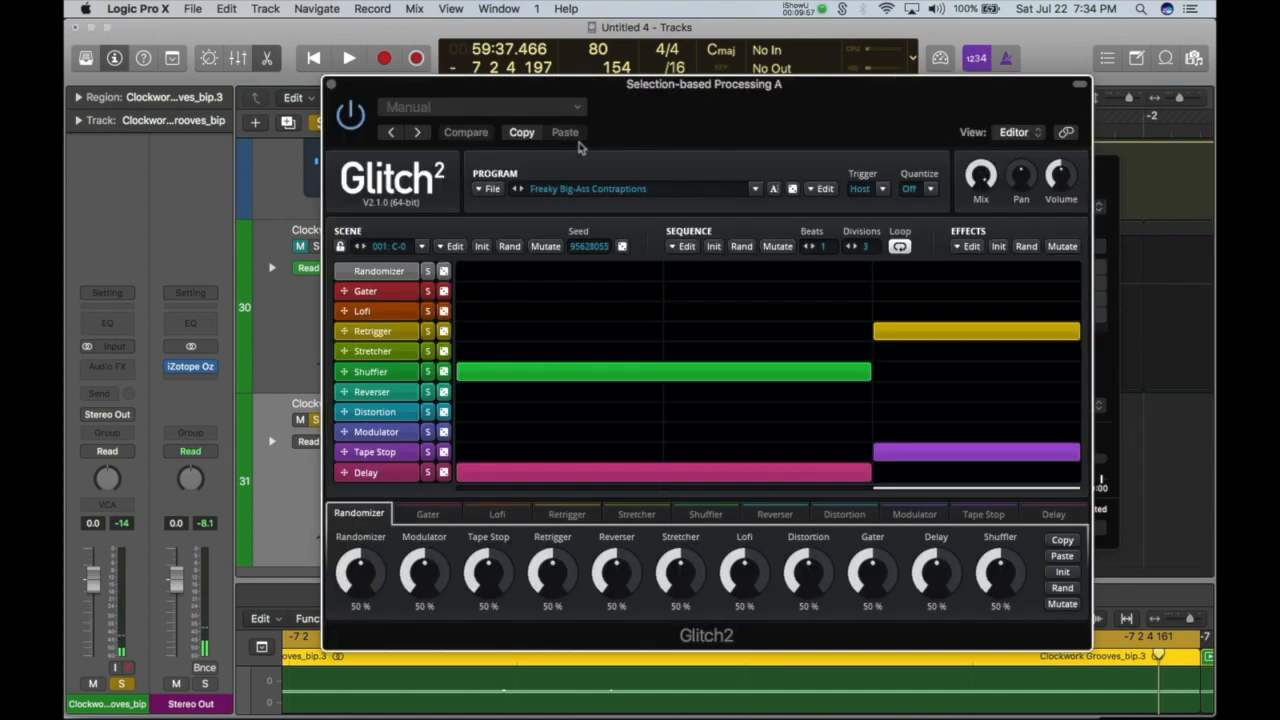
{"action": "left_click", "coordinate": [509, 246]}
{"action": "key", "text": "space"}
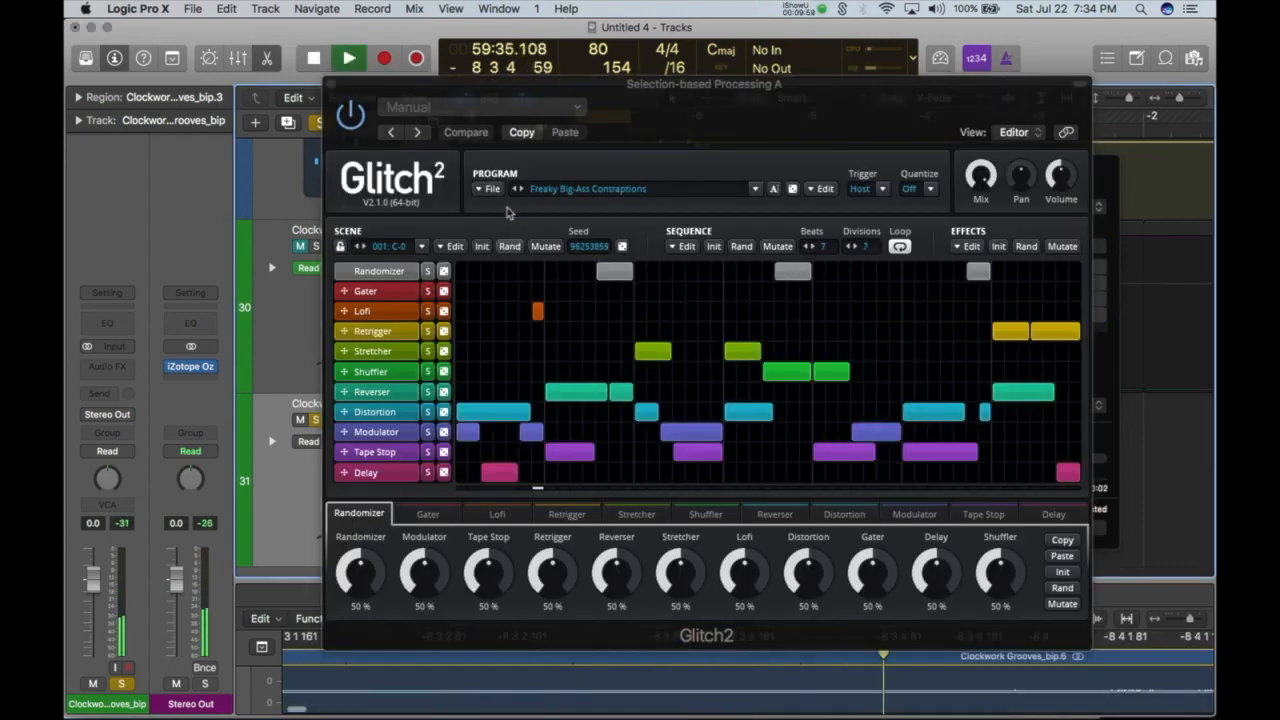
{"action": "left_click", "coordinate": [339, 84]}
{"action": "key", "text": "space"}
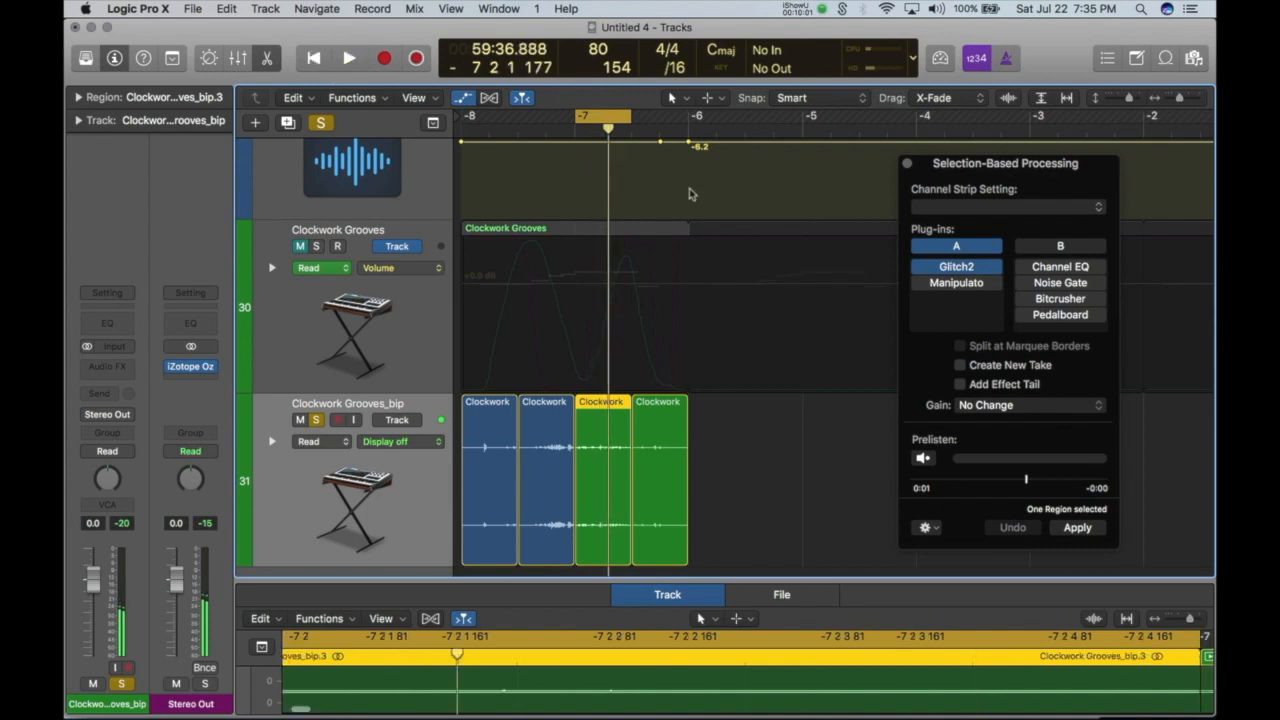
Prelisten the third region, randomize the Glitch2 scene again and move the Glitch2 window aside.
{"action": "left_click", "coordinate": [923, 459]}
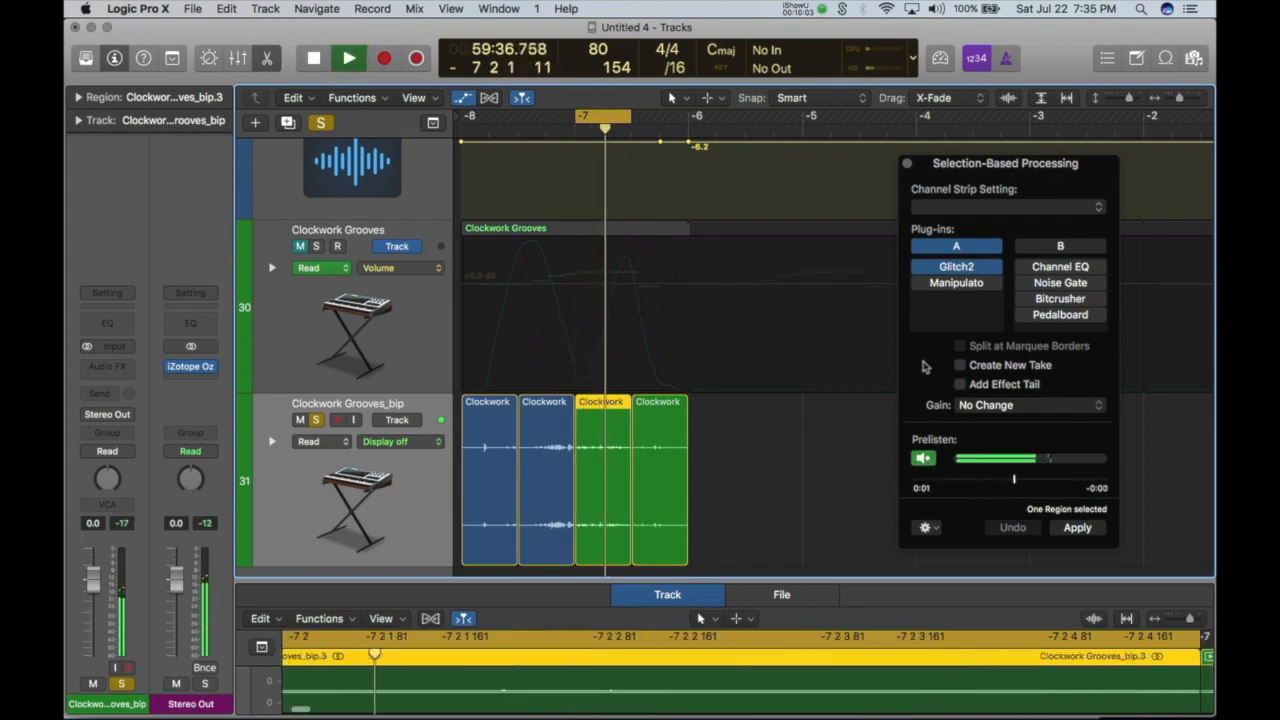
{"action": "left_click", "coordinate": [957, 268]}
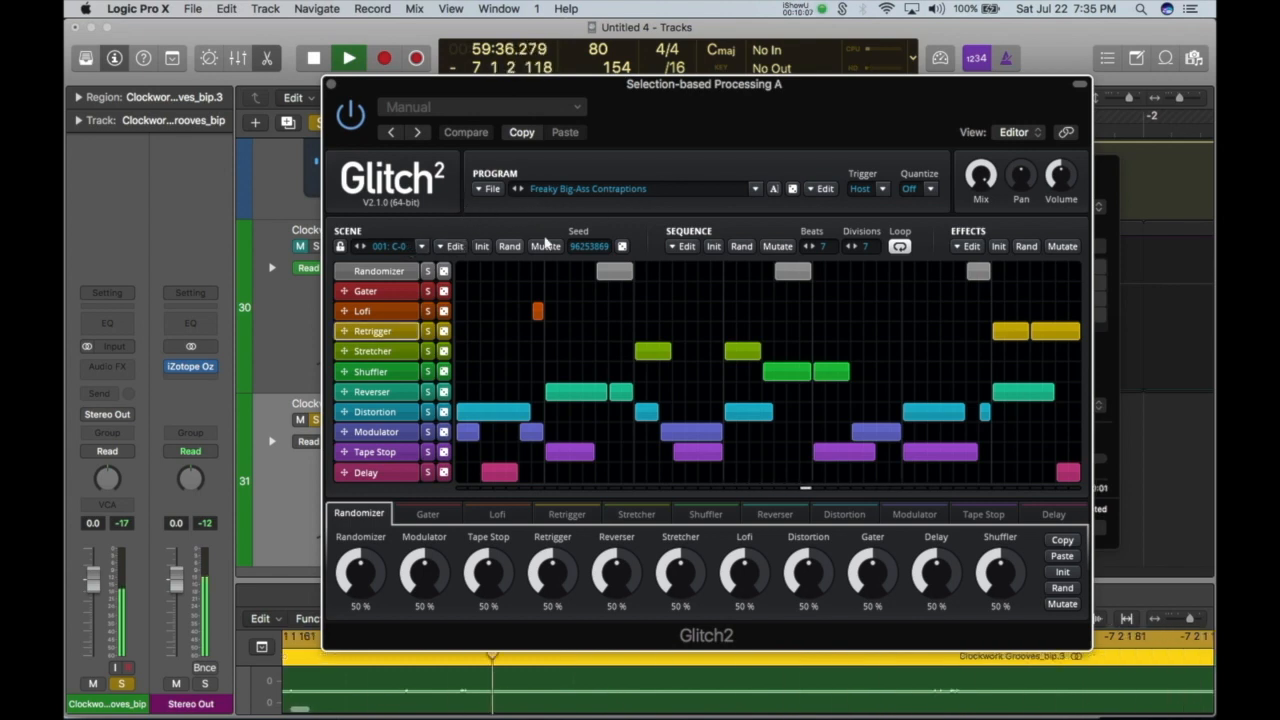
{"action": "left_click", "coordinate": [509, 246]}
{"action": "left_click_drag", "start_coordinate": [462, 94], "coordinate": [932, 544]}
Enable Manipulator with the Alter Nation preset alongside Glitch2 and apply the processing to the third region.
{"action": "left_click", "coordinate": [957, 283]}
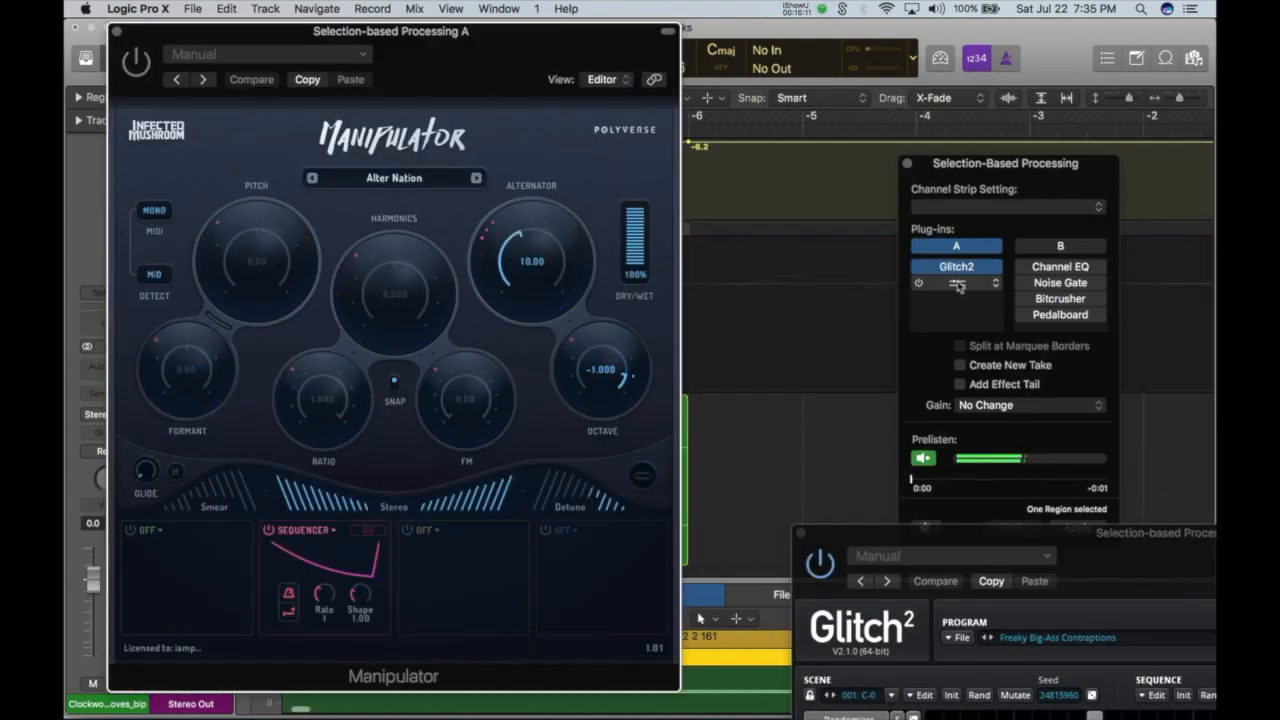
{"action": "left_click", "coordinate": [921, 284]}
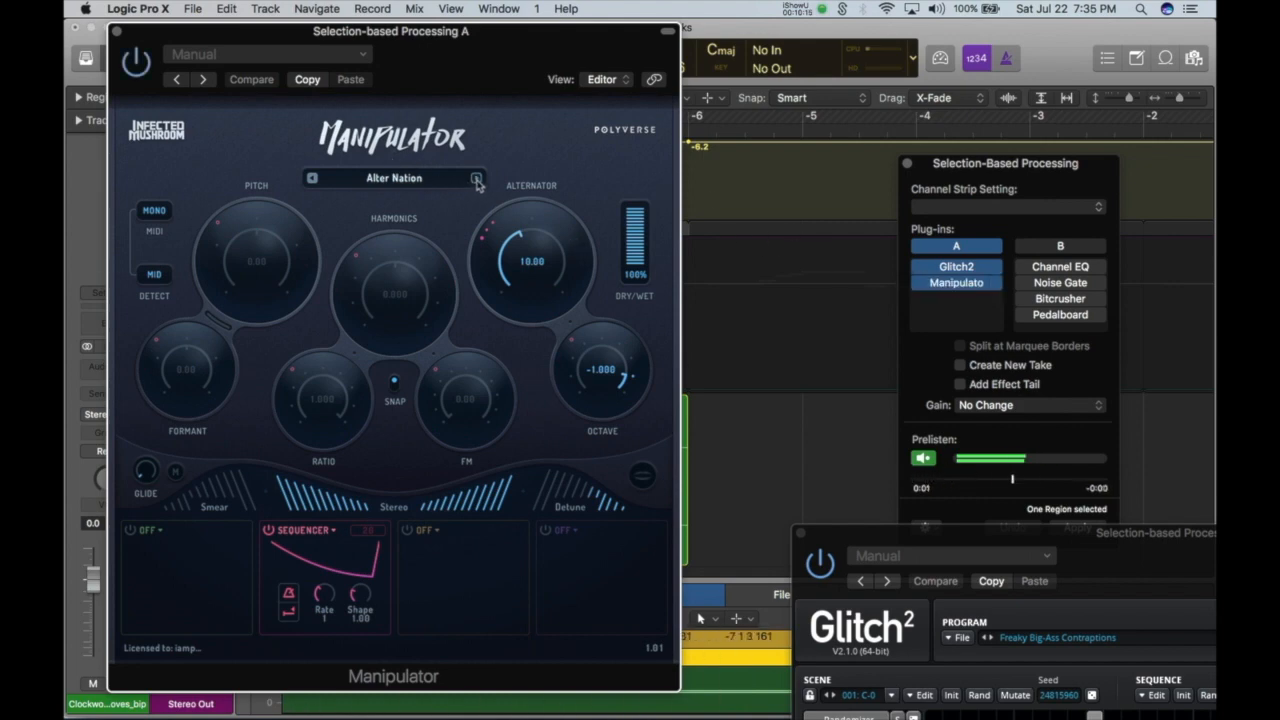
{"action": "left_click_drag", "start_coordinate": [420, 57], "coordinate": [645, 581]}
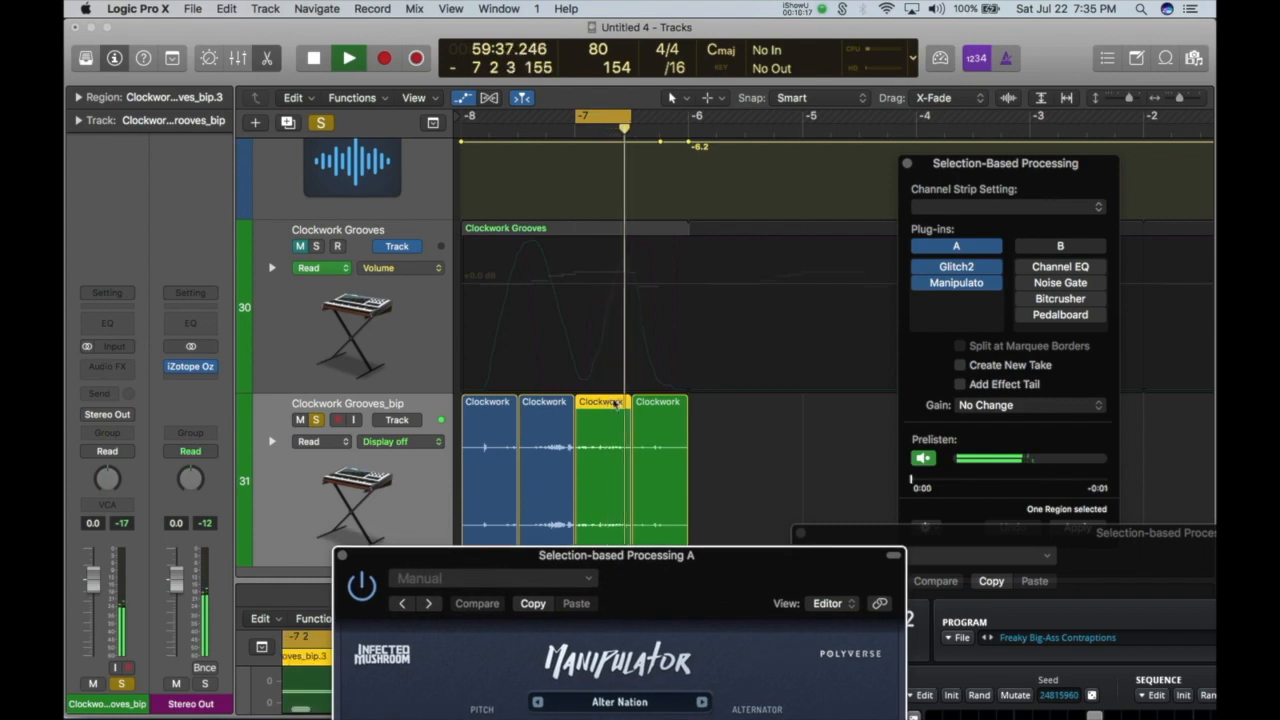
{"action": "left_click_drag", "start_coordinate": [947, 163], "coordinate": [862, 57]}
{"action": "left_click", "coordinate": [992, 421]}
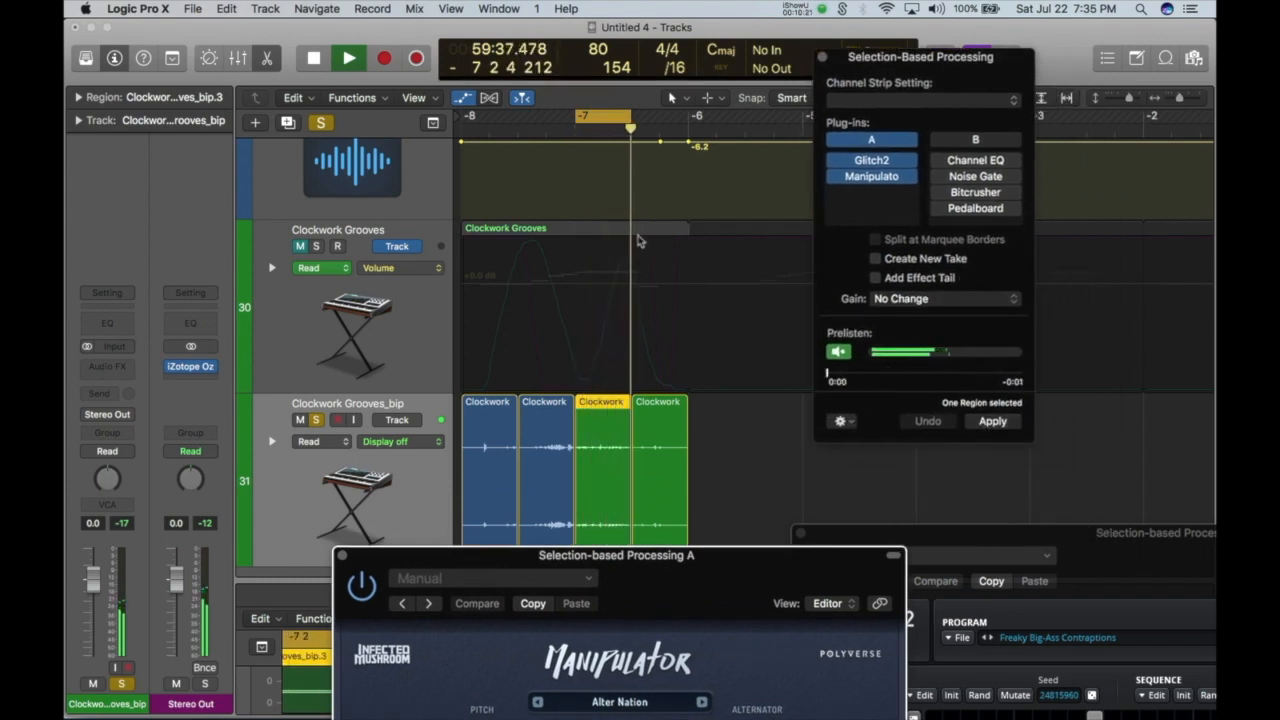
Select the fourth region, prelisten it and advance Manipulator to the Granolla preset.
{"action": "left_click", "coordinate": [638, 427]}
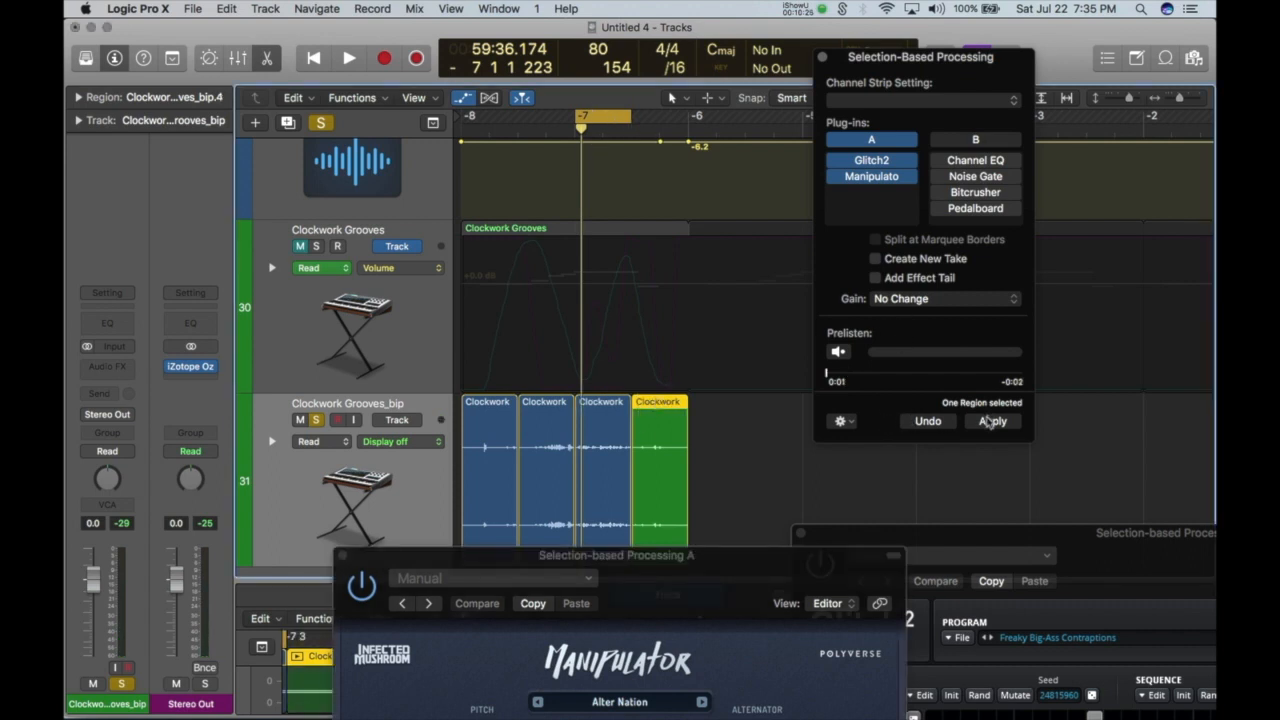
{"action": "left_click", "coordinate": [838, 352]}
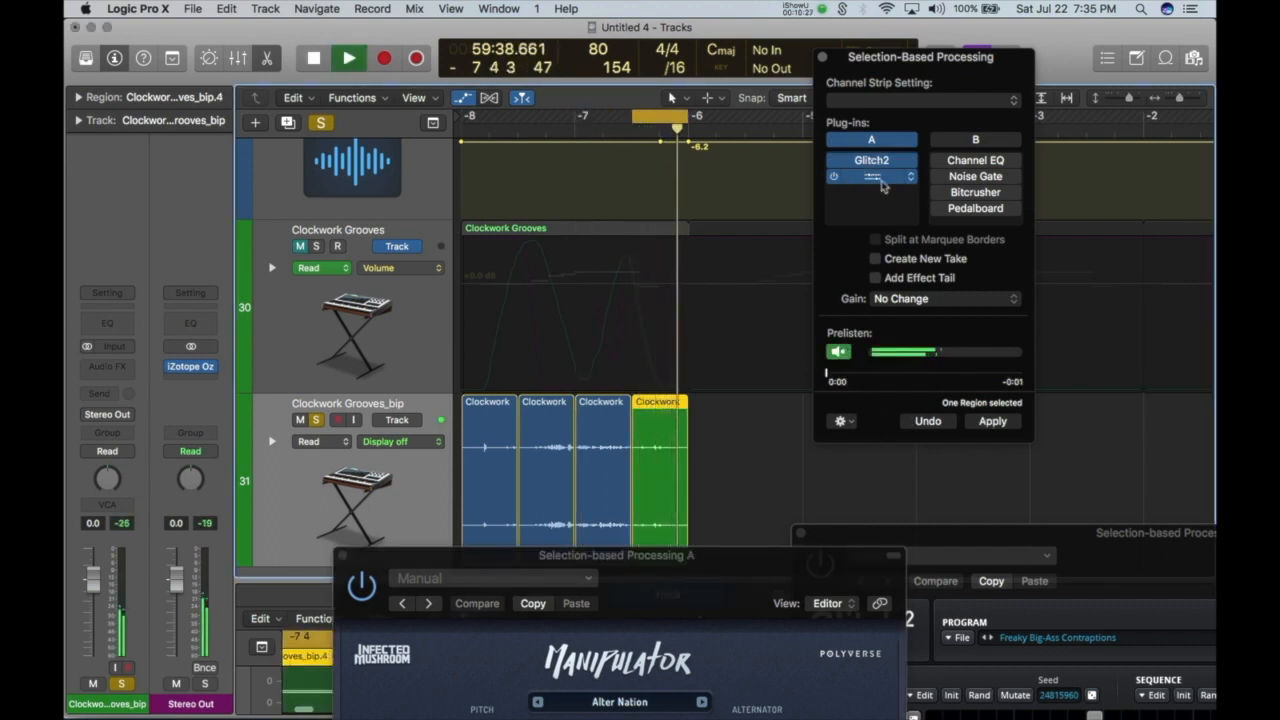
{"action": "left_click_drag", "start_coordinate": [684, 557], "coordinate": [660, 352]}
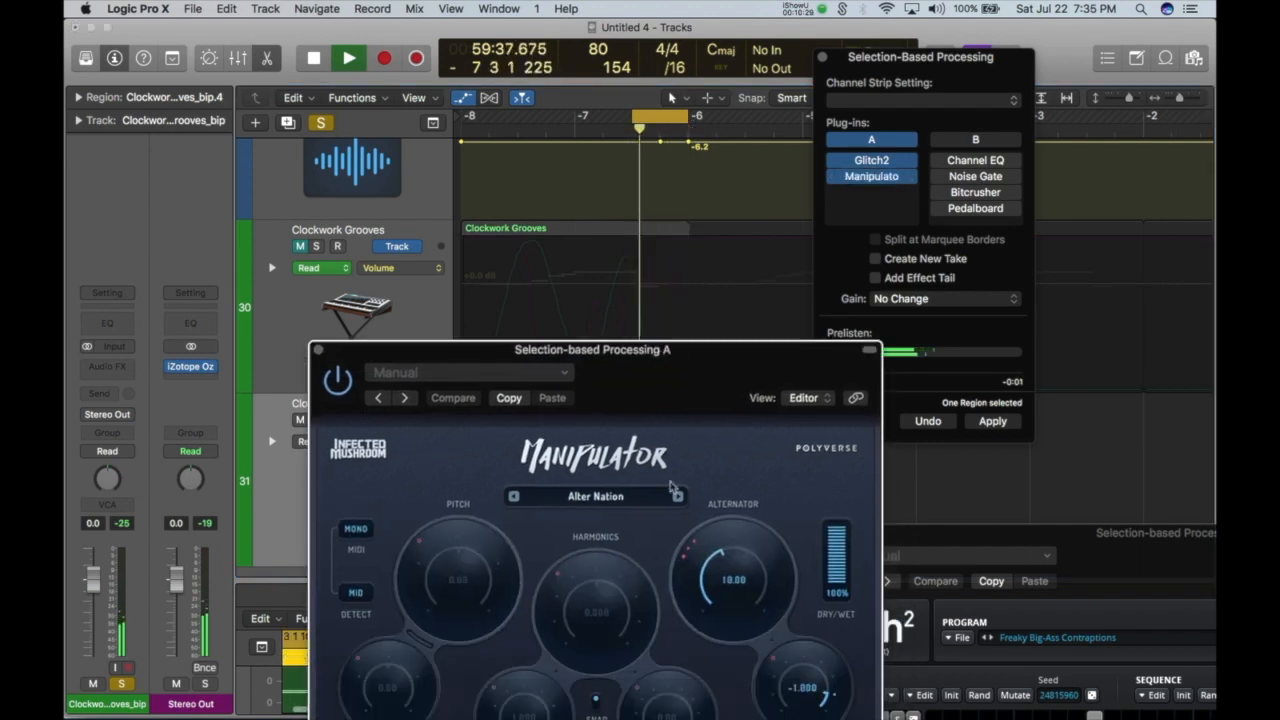
{"action": "left_click", "coordinate": [677, 497]}
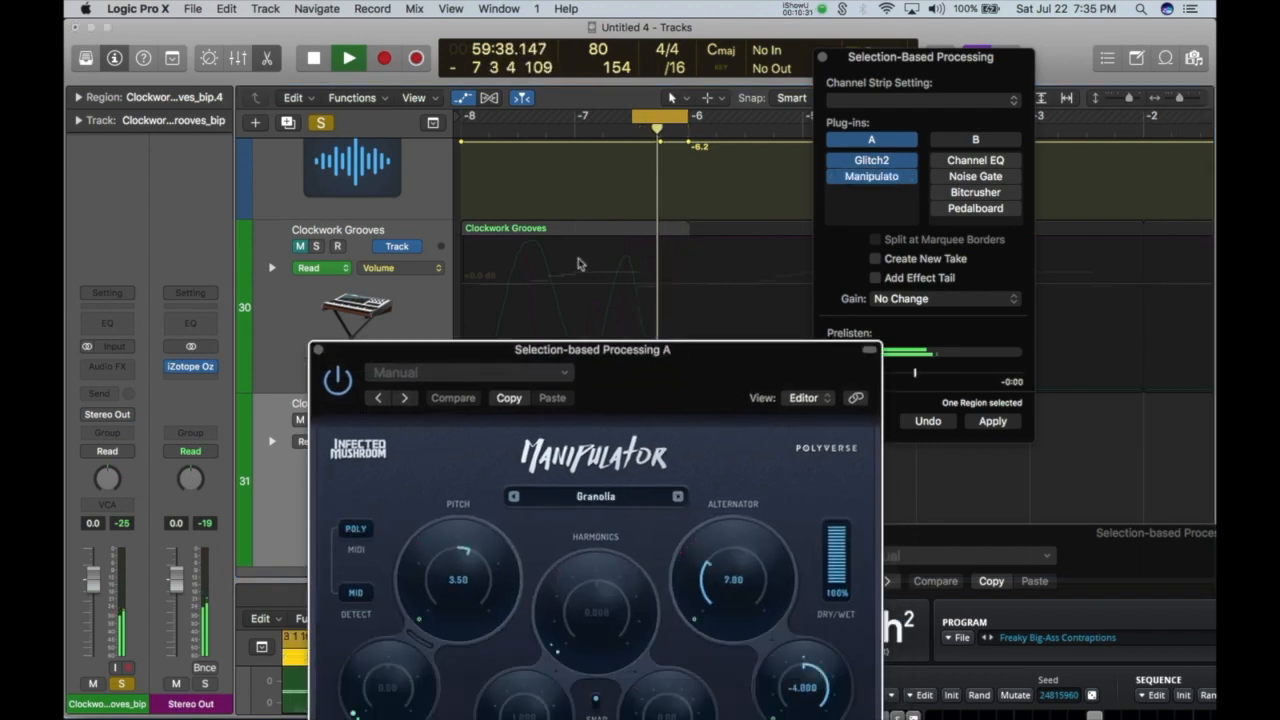
Audition Manipulator's Rythmic presets Interrupter and Loud Hopping on the fourth region.
{"action": "left_click_drag", "start_coordinate": [580, 349], "coordinate": [540, 185]}
{"action": "left_click", "coordinate": [545, 332]}
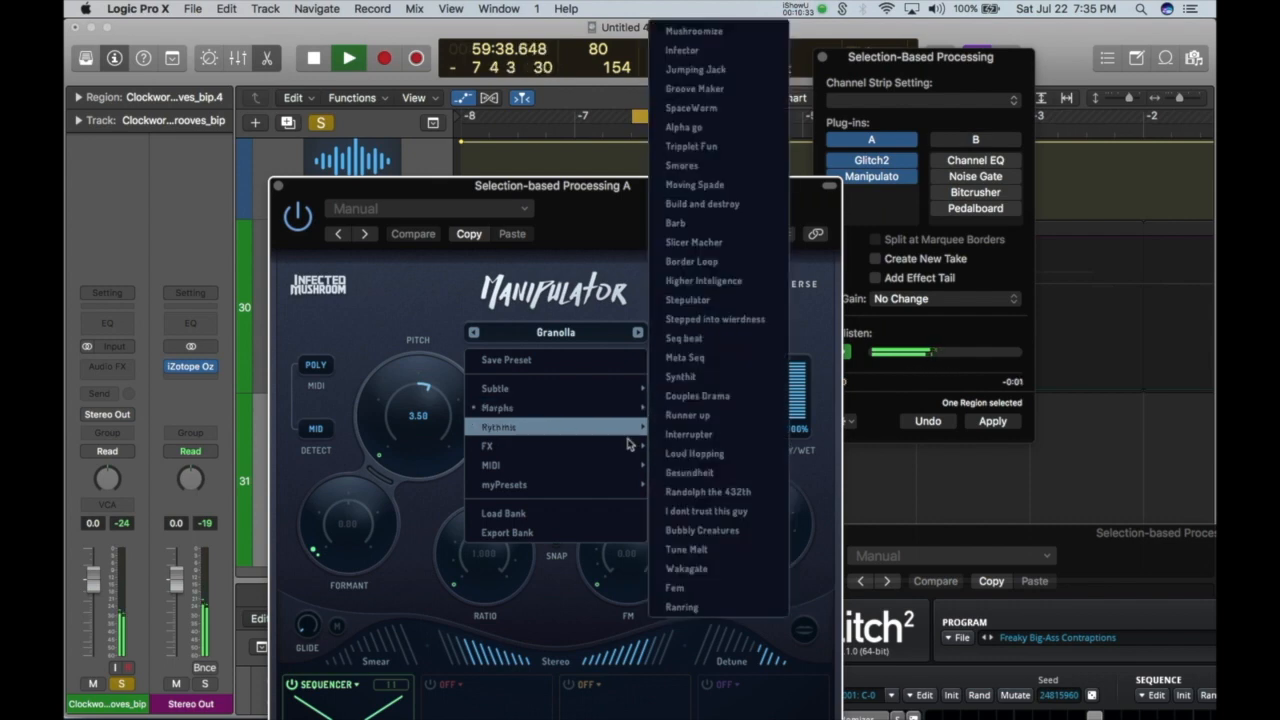
{"action": "left_click", "coordinate": [725, 447]}
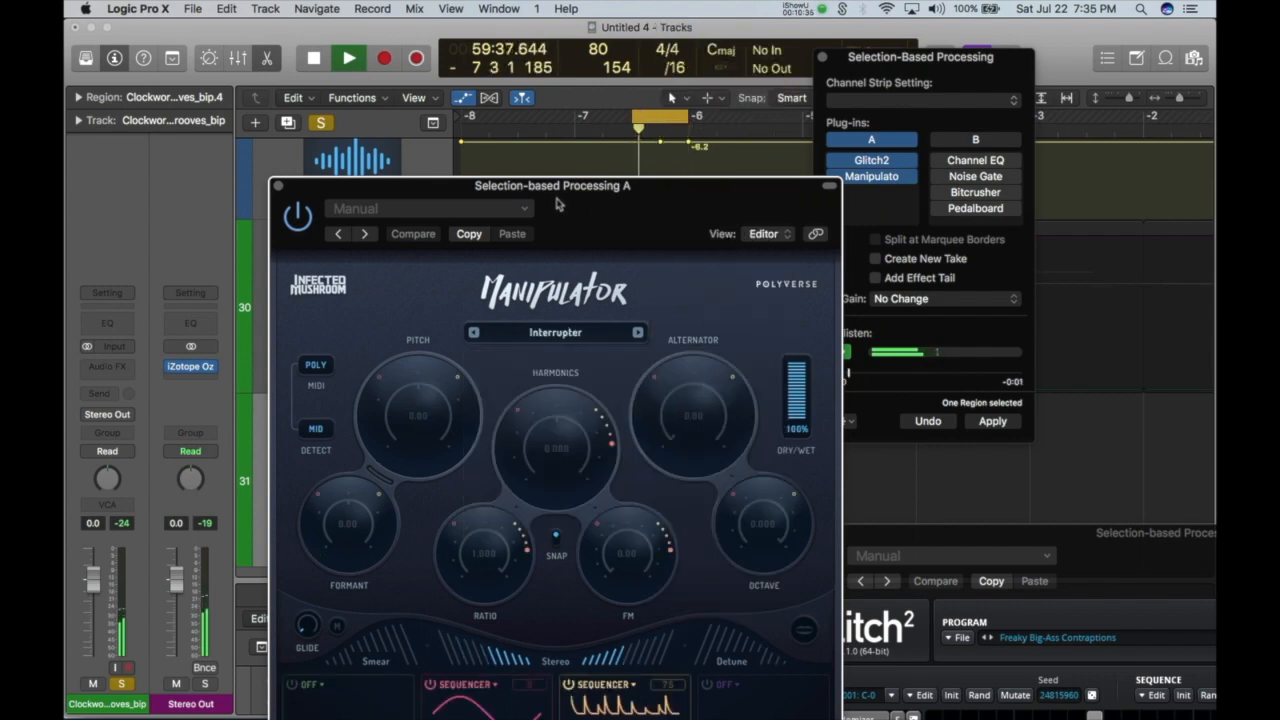
{"action": "left_click", "coordinate": [637, 333]}
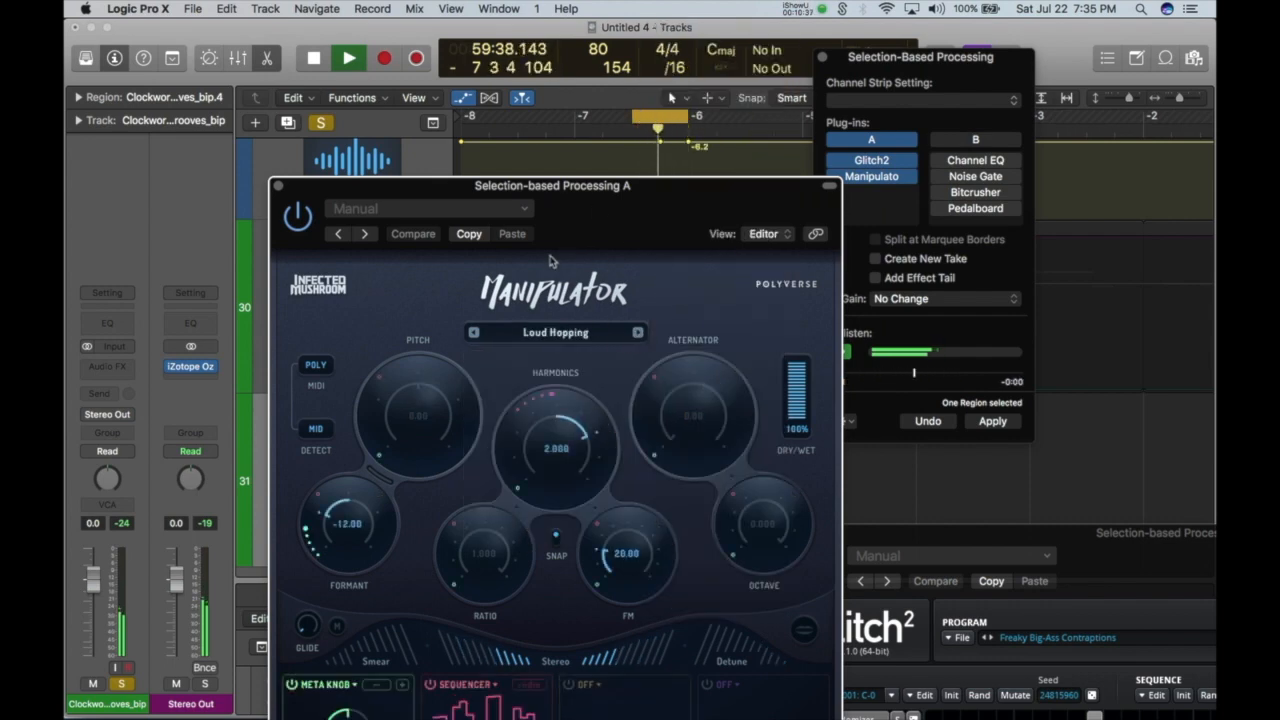
Audition Manipulator's Subtle presets Borris and Purissima on the fourth region.
{"action": "left_click", "coordinate": [558, 332]}
{"action": "mouse_move", "coordinate": [548, 407]}
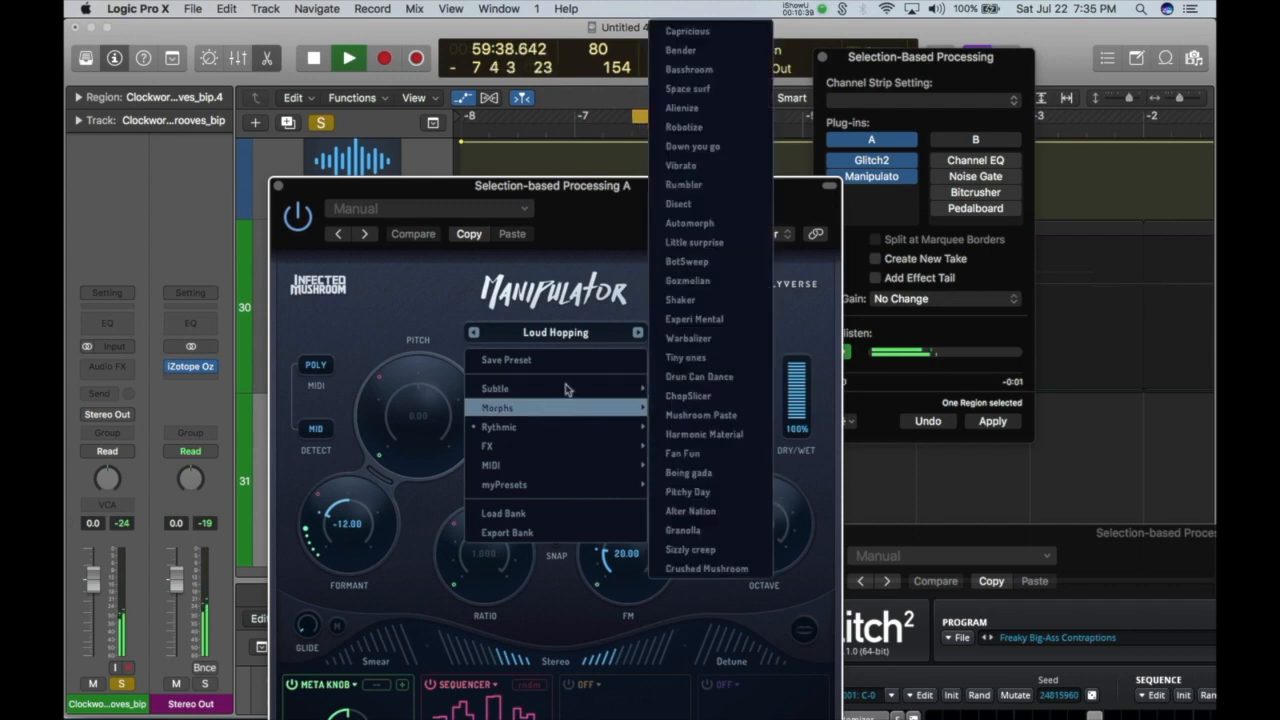
{"action": "mouse_move", "coordinate": [595, 390]}
{"action": "left_click", "coordinate": [686, 371]}
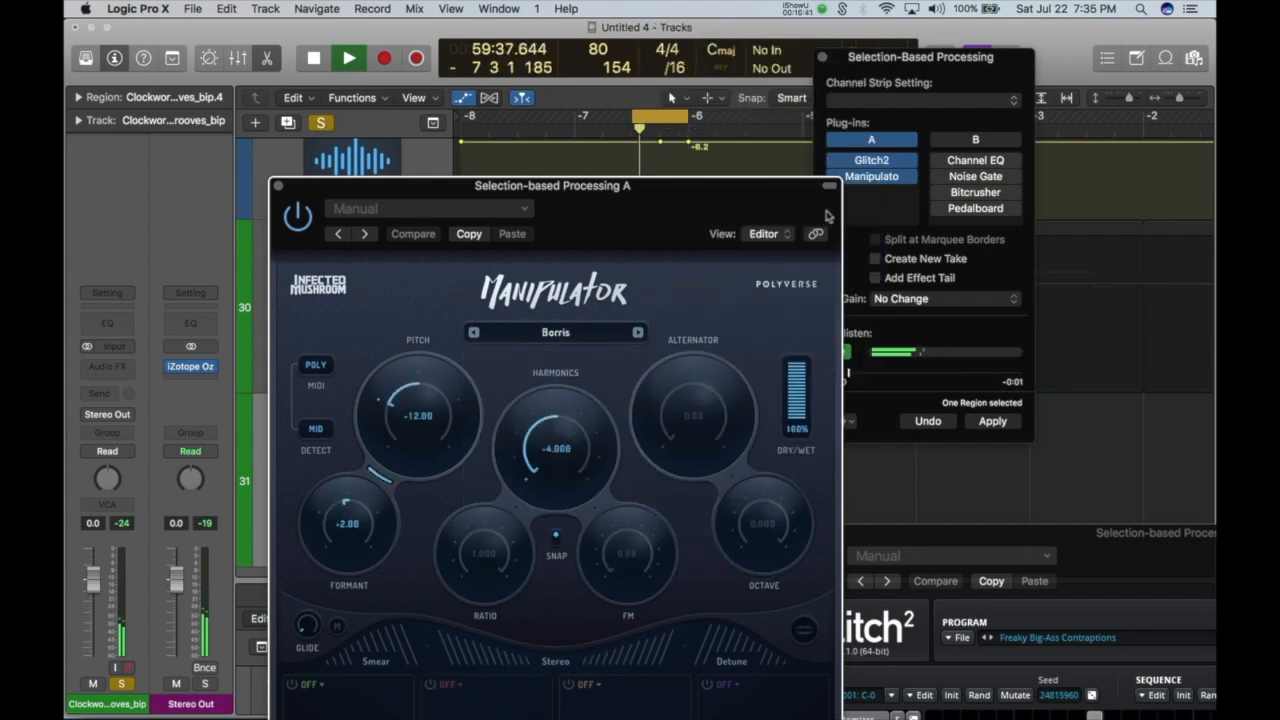
{"action": "left_click", "coordinate": [872, 161]}
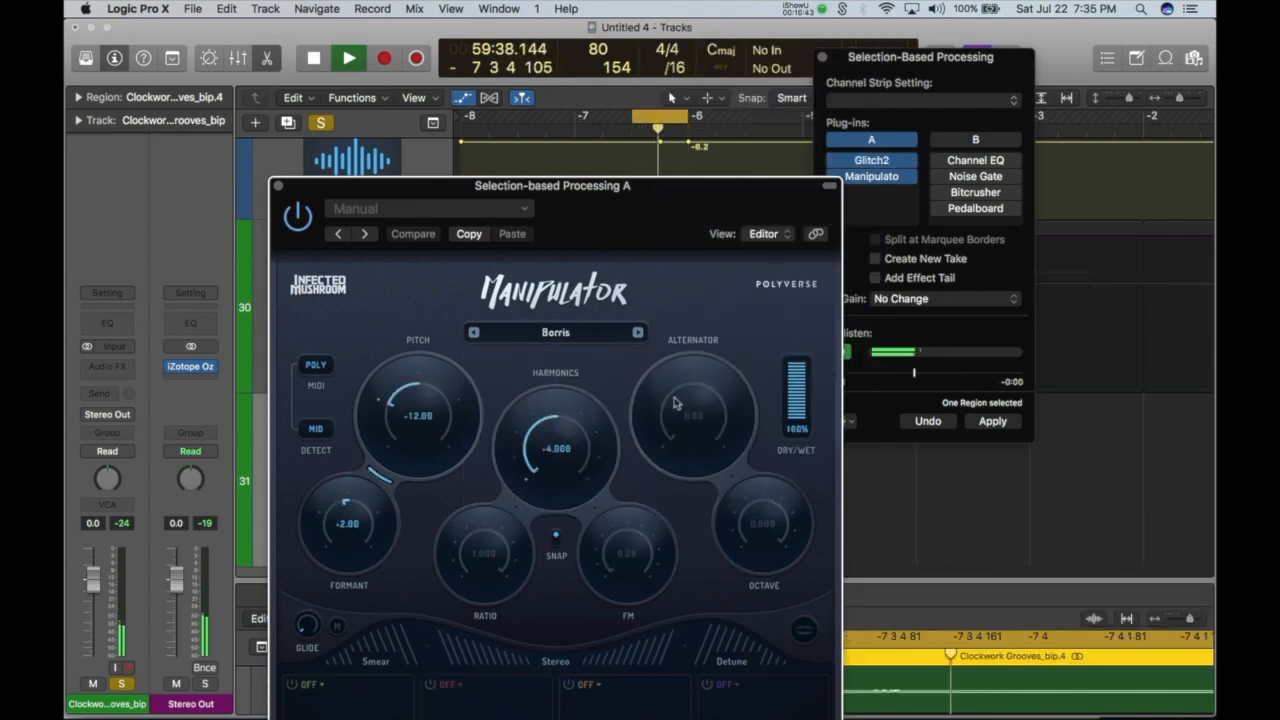
{"action": "left_click", "coordinate": [637, 332]}
Load Manipulator's Dope SFX 001 preset, compare it with Modulation 001 and move on to Dope SFX 003.
{"action": "left_click", "coordinate": [556, 332]}
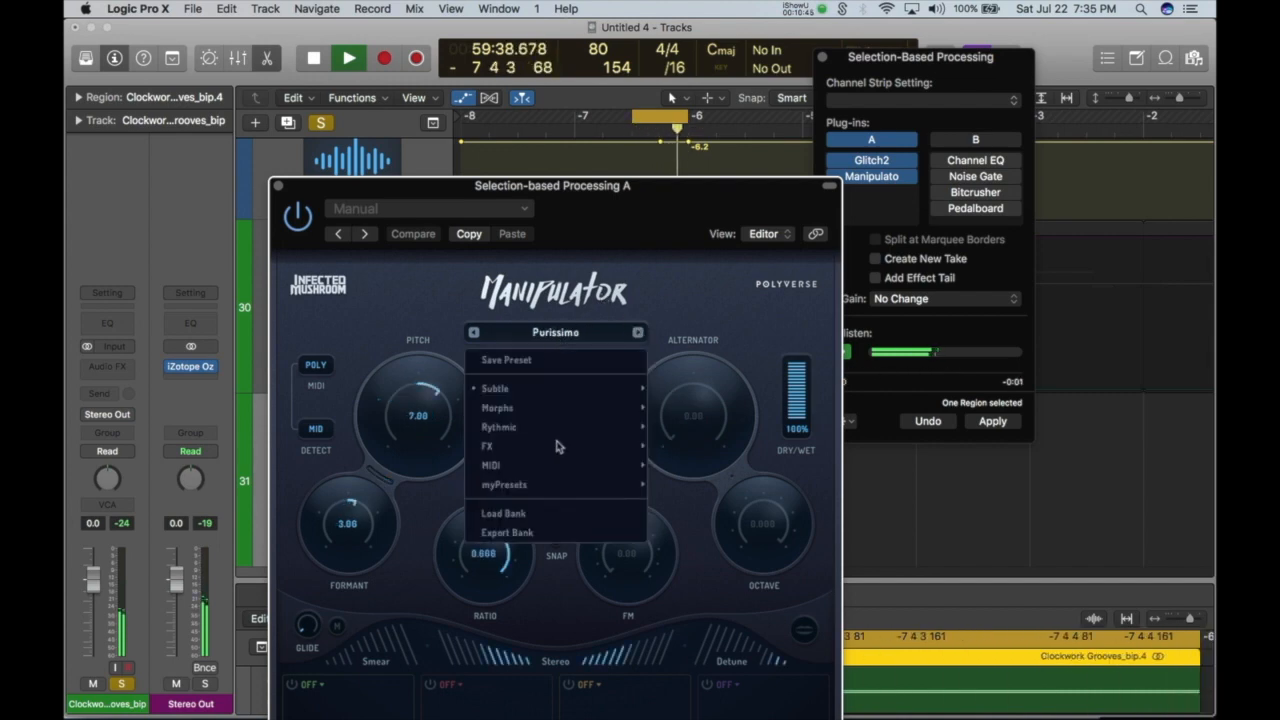
{"action": "mouse_move", "coordinate": [541, 487]}
{"action": "left_click", "coordinate": [730, 425]}
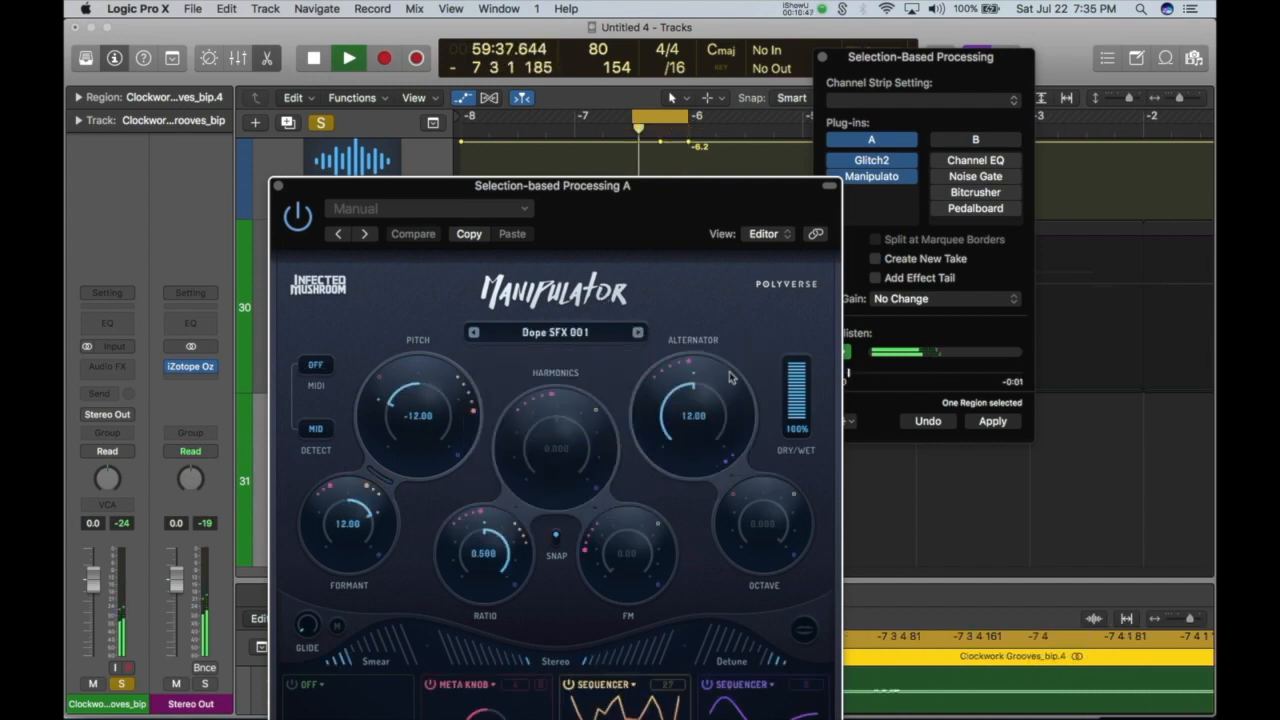
{"action": "left_click_drag", "start_coordinate": [762, 199], "coordinate": [652, 42]}
{"action": "left_click", "coordinate": [363, 176]}
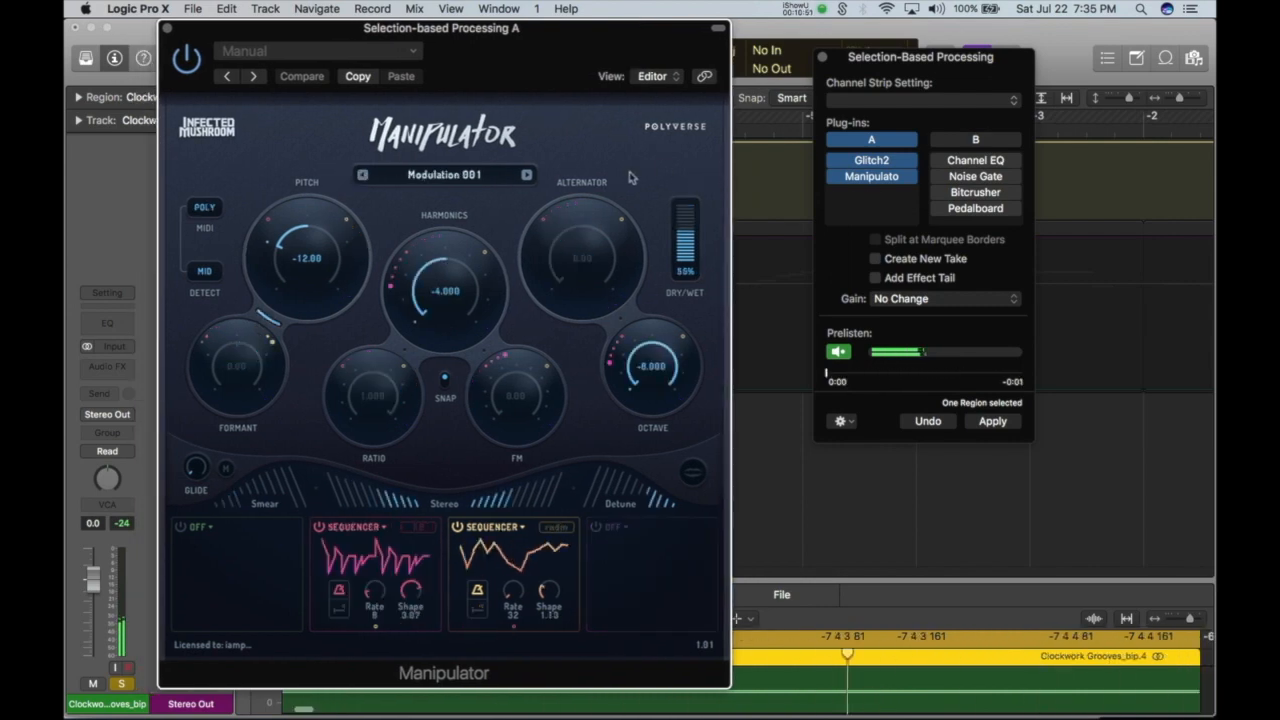
{"action": "left_click", "coordinate": [527, 175]}
{"action": "left_click", "coordinate": [527, 175]}
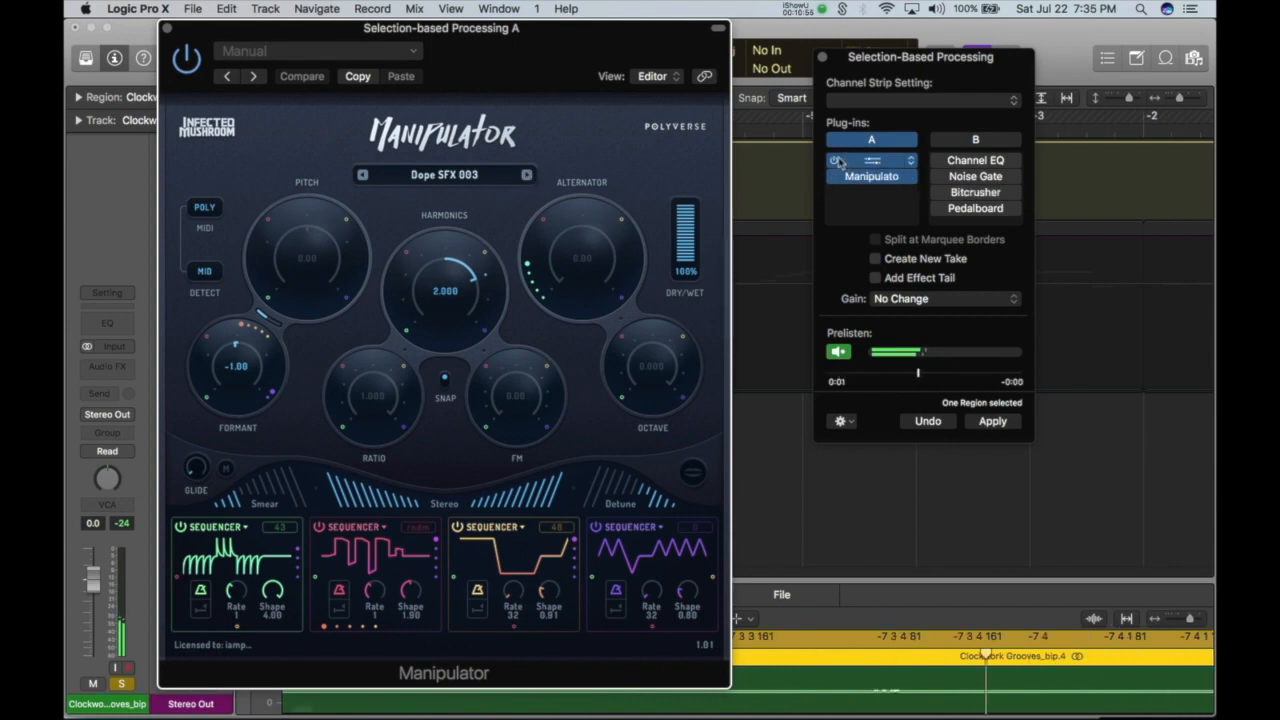
Load Glitch2 into the set A slot above Manipulator and randomize its scene and sequence while prelistening.
{"action": "left_click", "coordinate": [871, 162]}
{"action": "left_click_drag", "start_coordinate": [905, 521], "coordinate": [870, 144]}
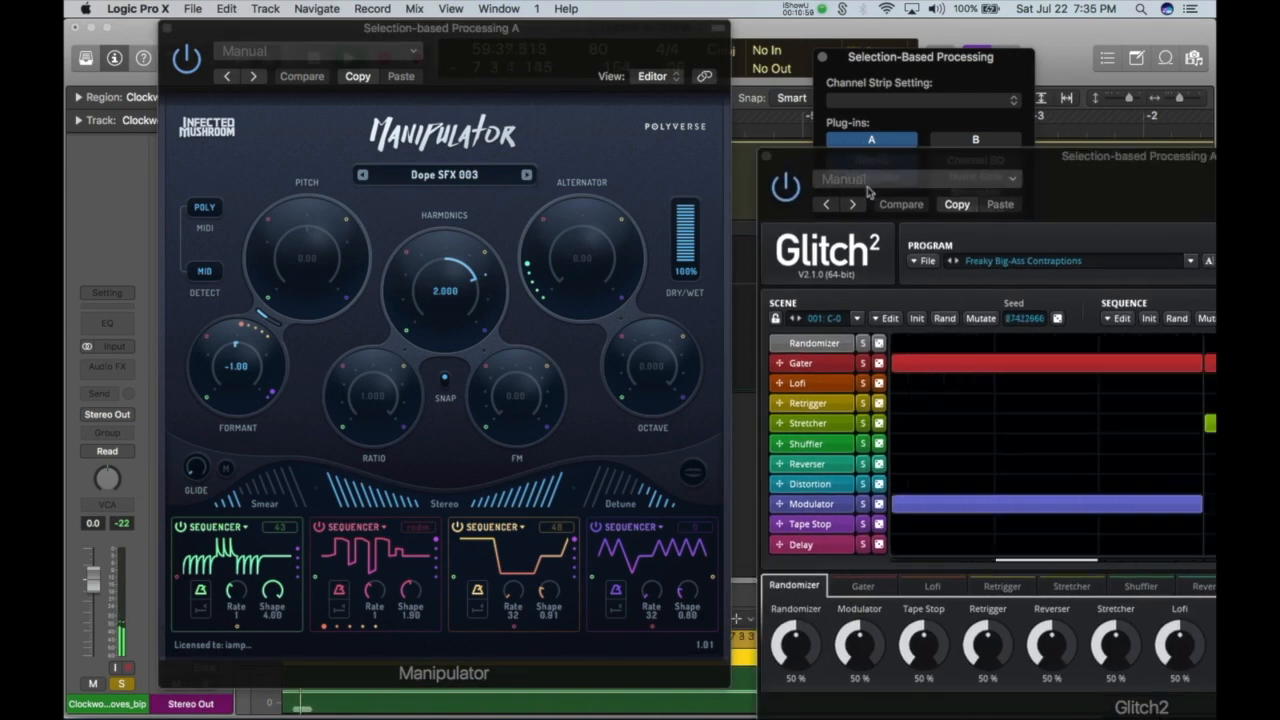
{"action": "left_click", "coordinate": [944, 318]}
{"action": "left_click", "coordinate": [944, 318]}
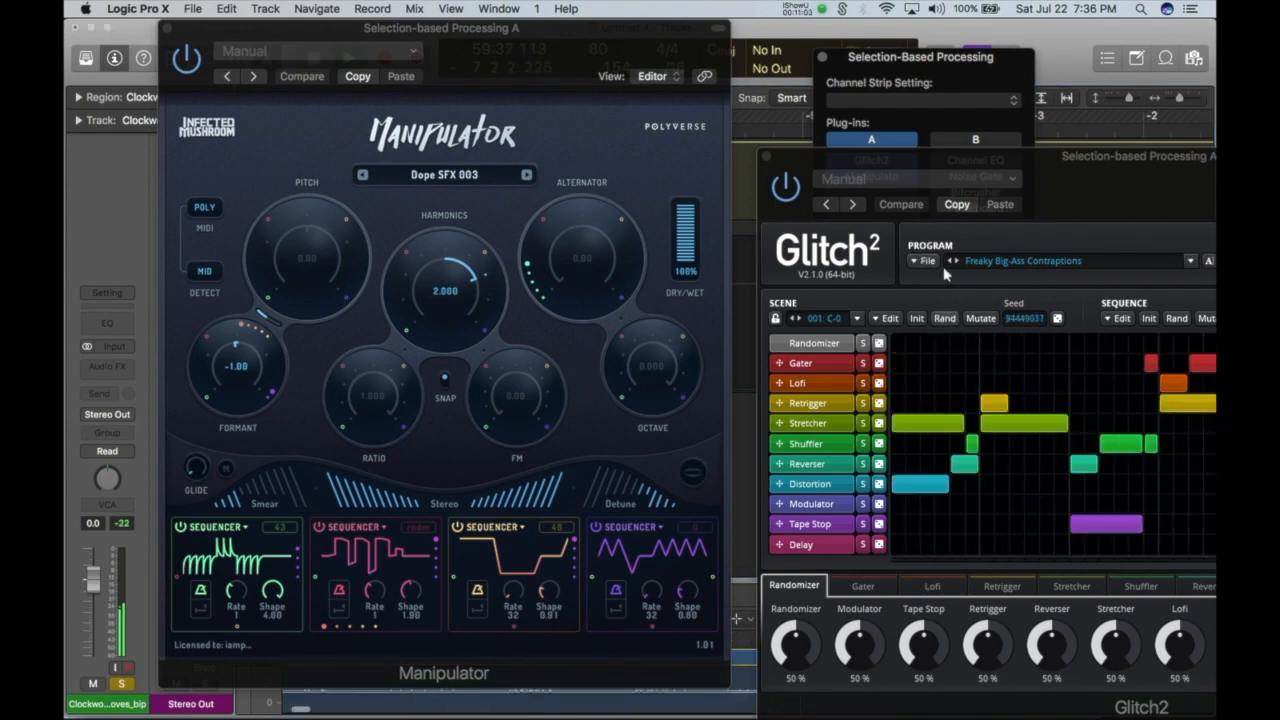
{"action": "double_click", "coordinate": [855, 165]}
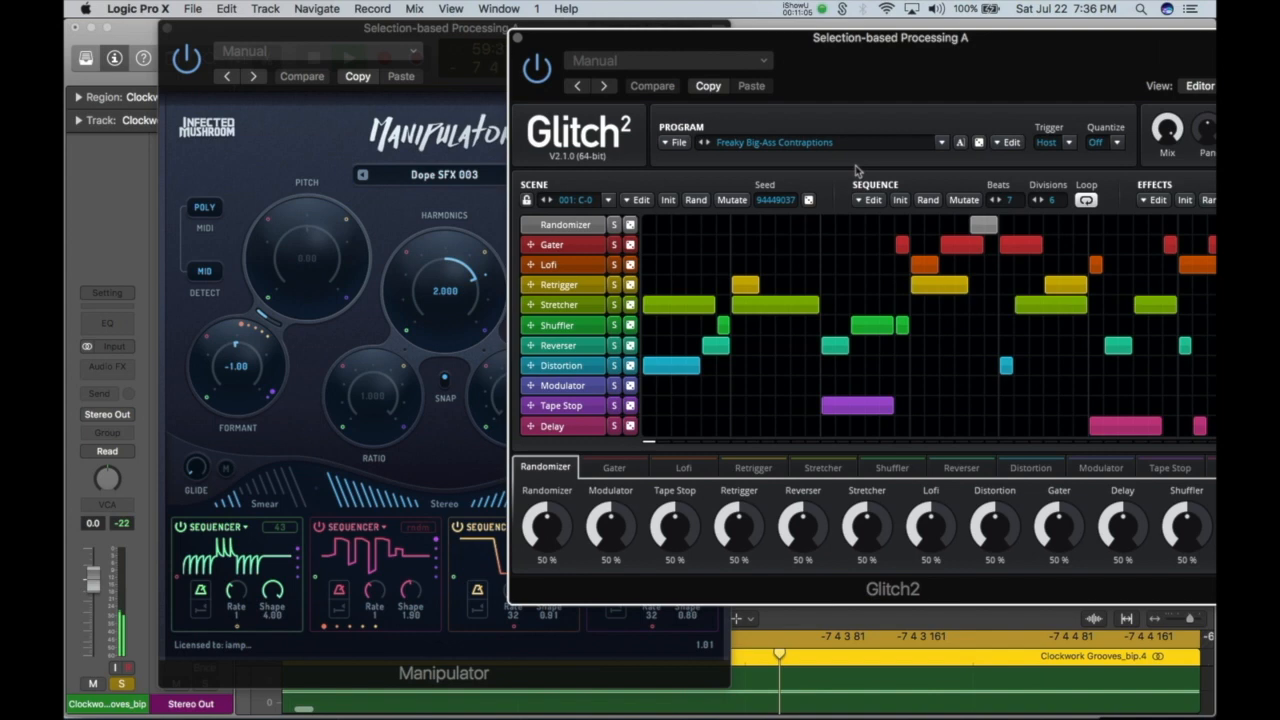
{"action": "left_click", "coordinate": [928, 203]}
Set Manipulator's Pitch and Formant to -24, Ratio to 0.484, Harmonics to 4, Alternator to 21 and the third sequencer's Rate to 1/4 d.
{"action": "left_click", "coordinate": [494, 220]}
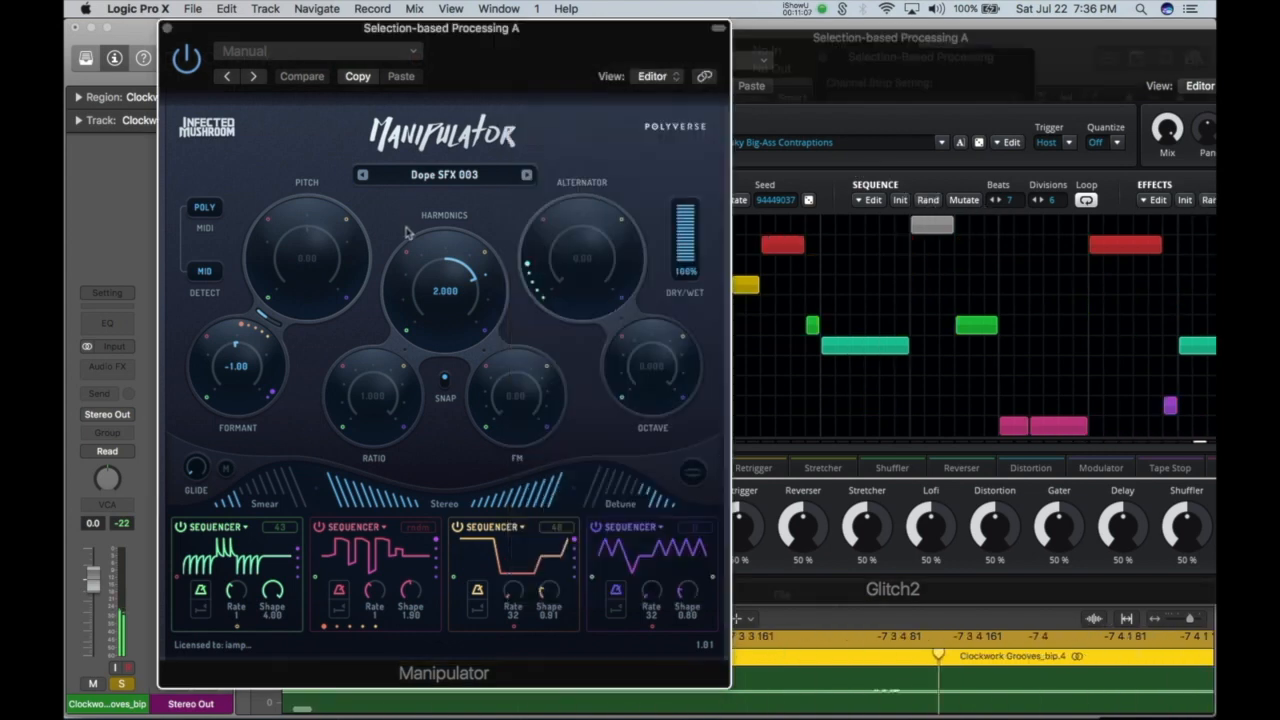
{"action": "left_click_drag", "start_coordinate": [306, 255], "coordinate": [306, 265]}
{"action": "left_click_drag", "start_coordinate": [212, 348], "coordinate": [211, 362]}
{"action": "left_click_drag", "start_coordinate": [404, 368], "coordinate": [408, 358]}
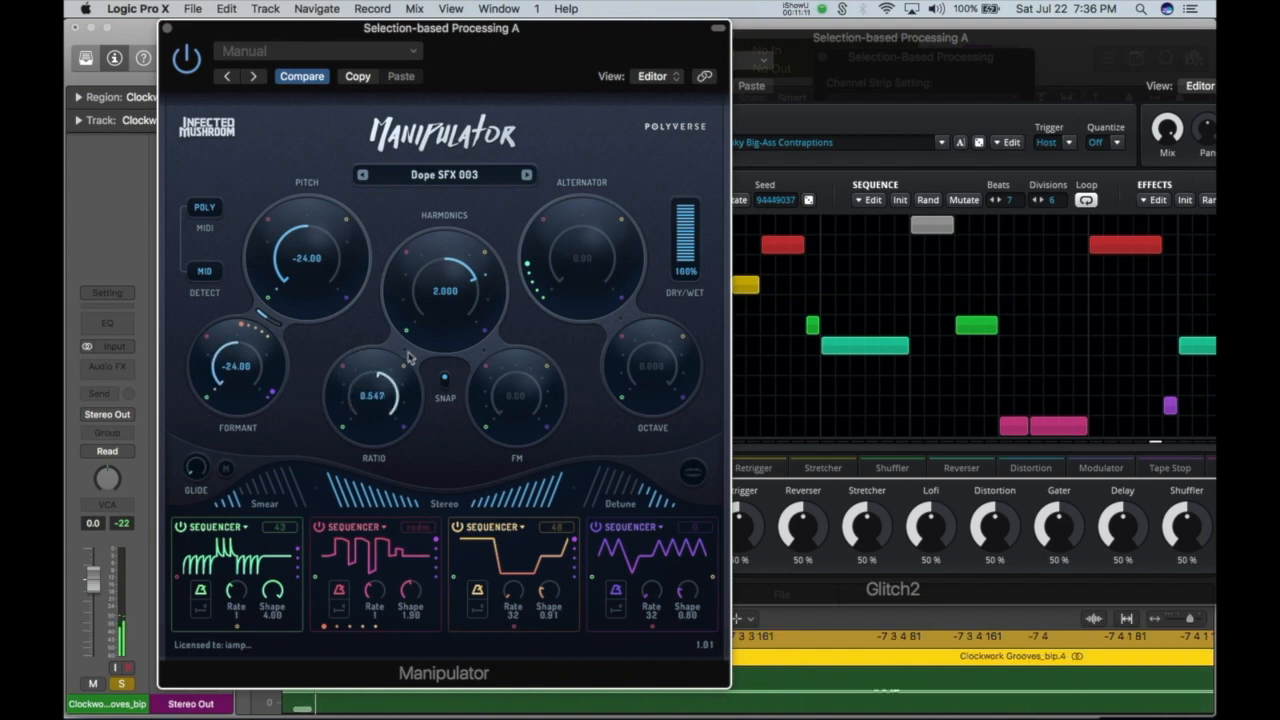
{"action": "left_click_drag", "start_coordinate": [405, 283], "coordinate": [405, 293]}
{"action": "left_click_drag", "start_coordinate": [412, 338], "coordinate": [560, 250]}
{"action": "left_click_drag", "start_coordinate": [515, 590], "coordinate": [512, 576]}
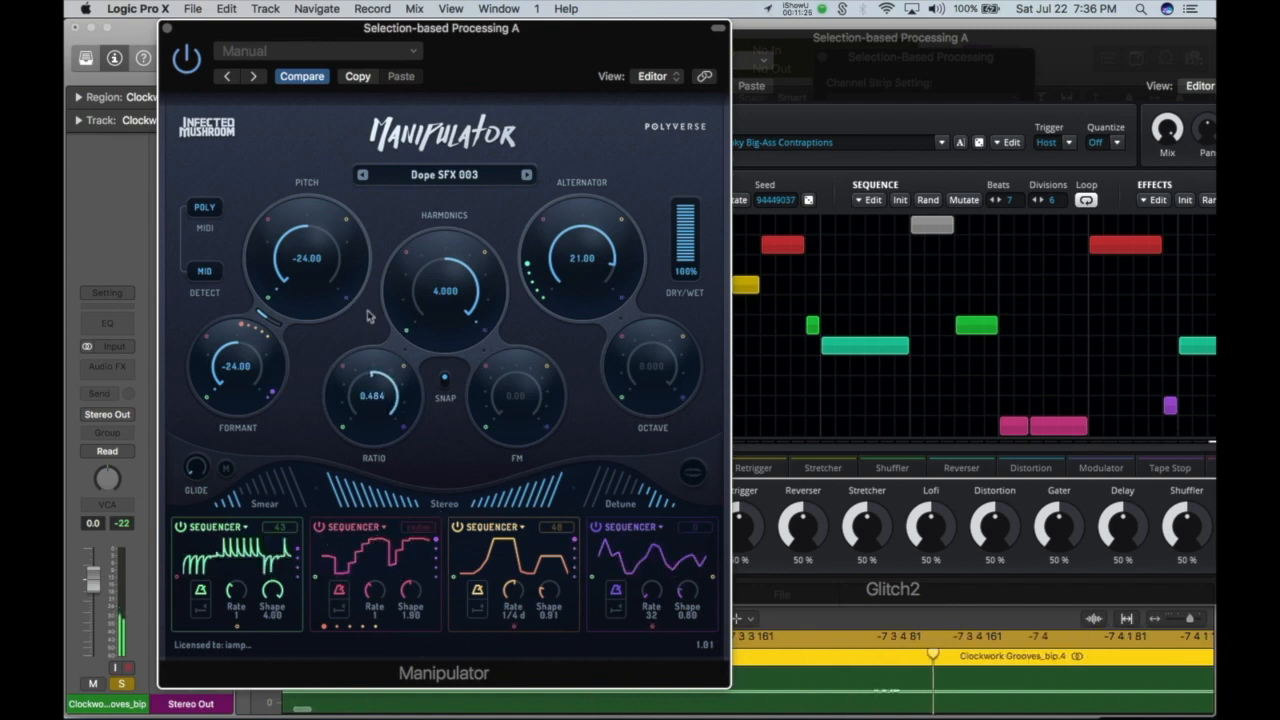
Audition Manipulator's Pitch at 12, set it to -12, stop playback and close both plug-in windows.
{"action": "double_click", "coordinate": [320, 239]}
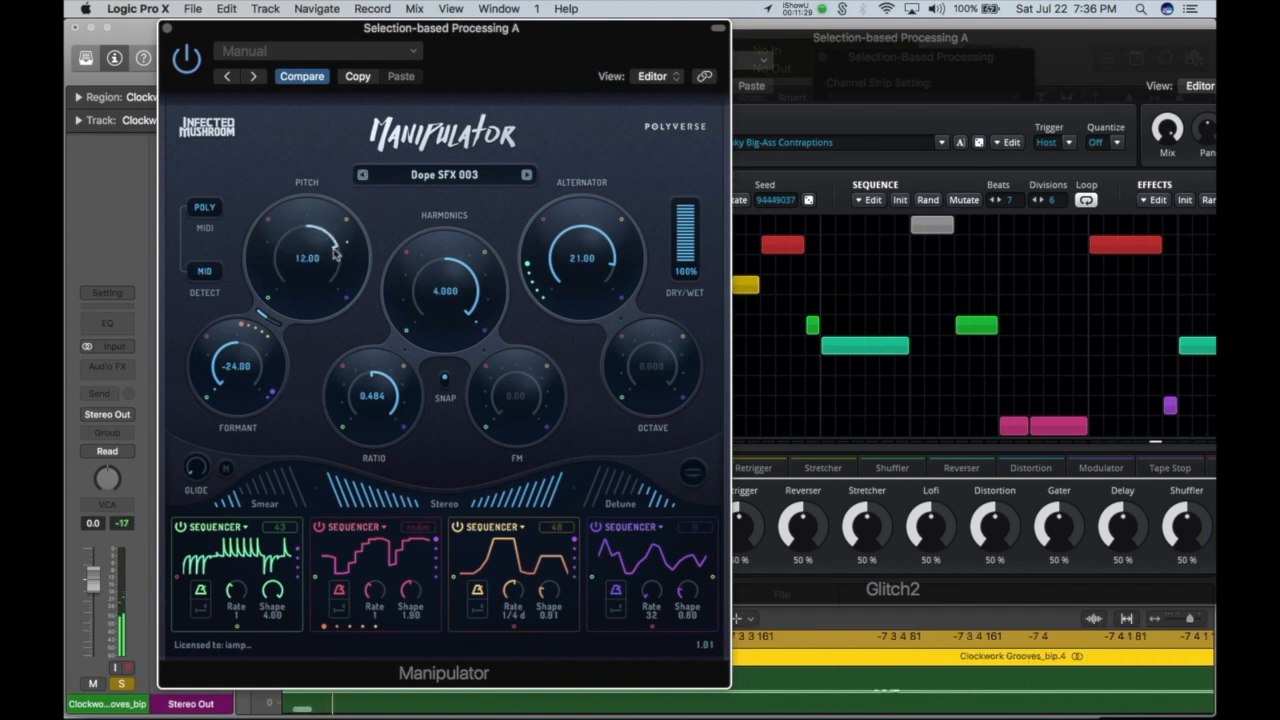
{"action": "left_click_drag", "start_coordinate": [310, 250], "coordinate": [268, 250]}
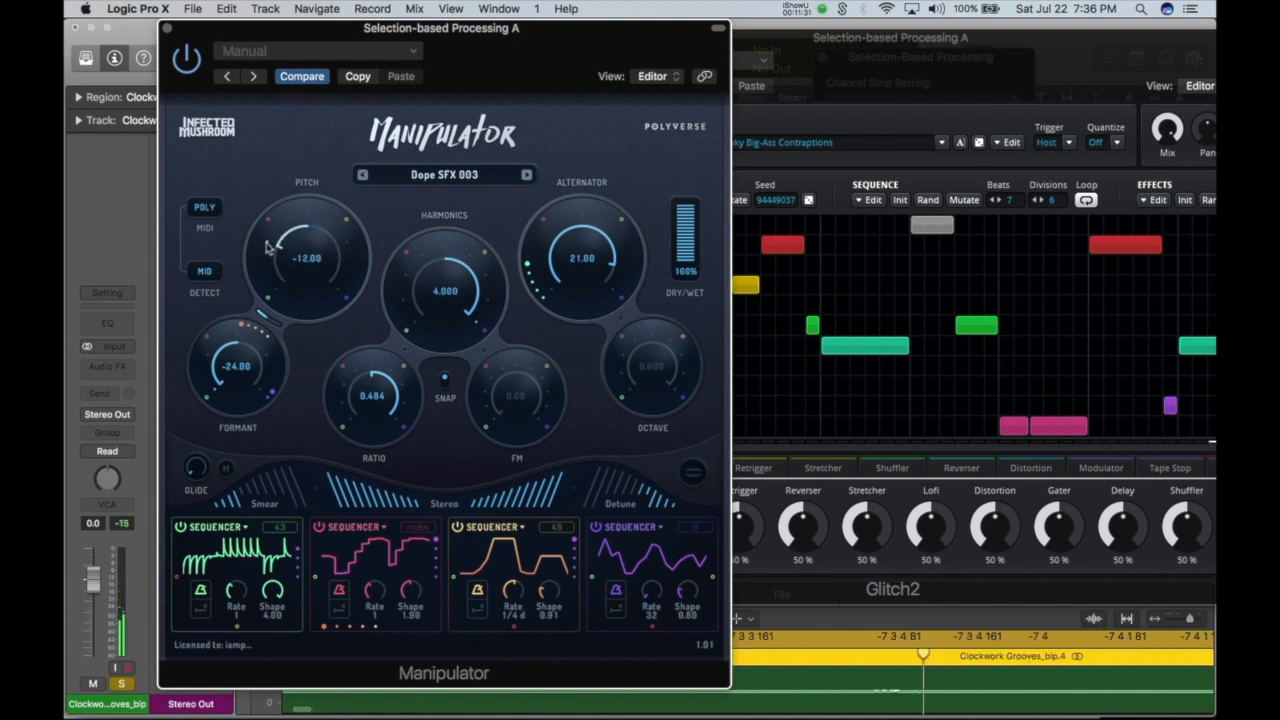
{"action": "left_click", "coordinate": [167, 28]}
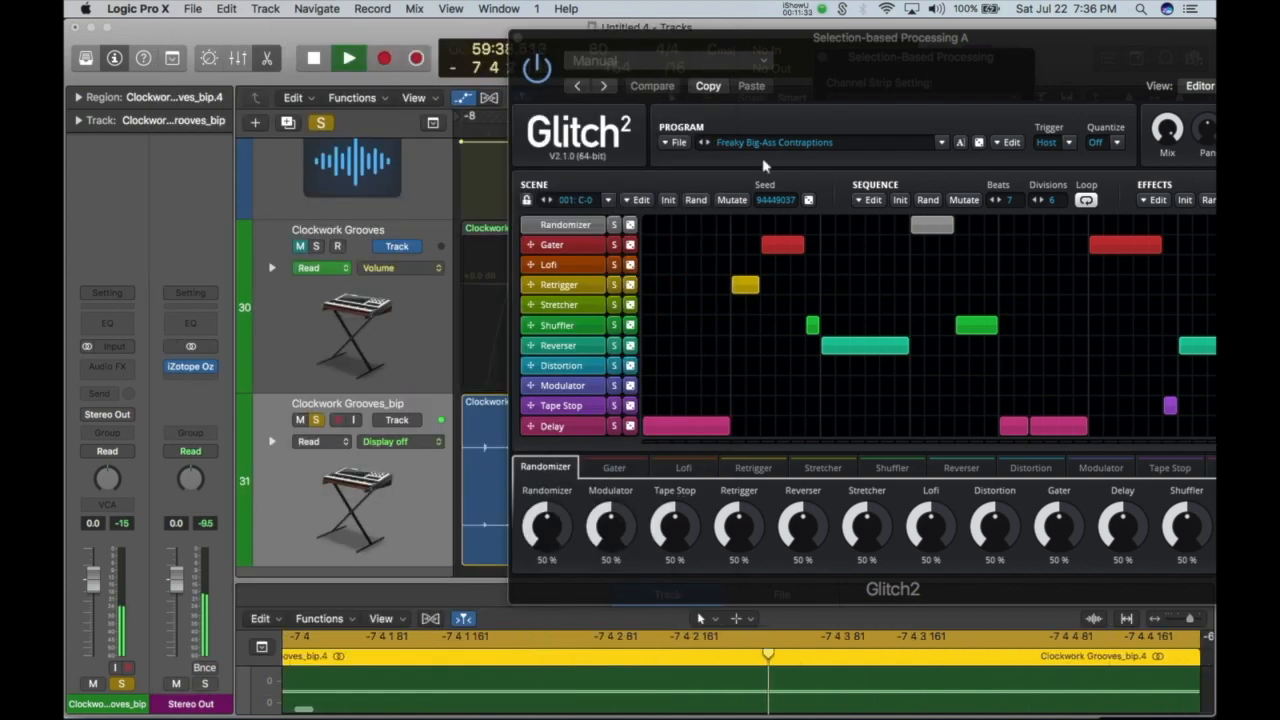
{"action": "key", "text": "space"}
{"action": "left_click", "coordinate": [518, 38]}
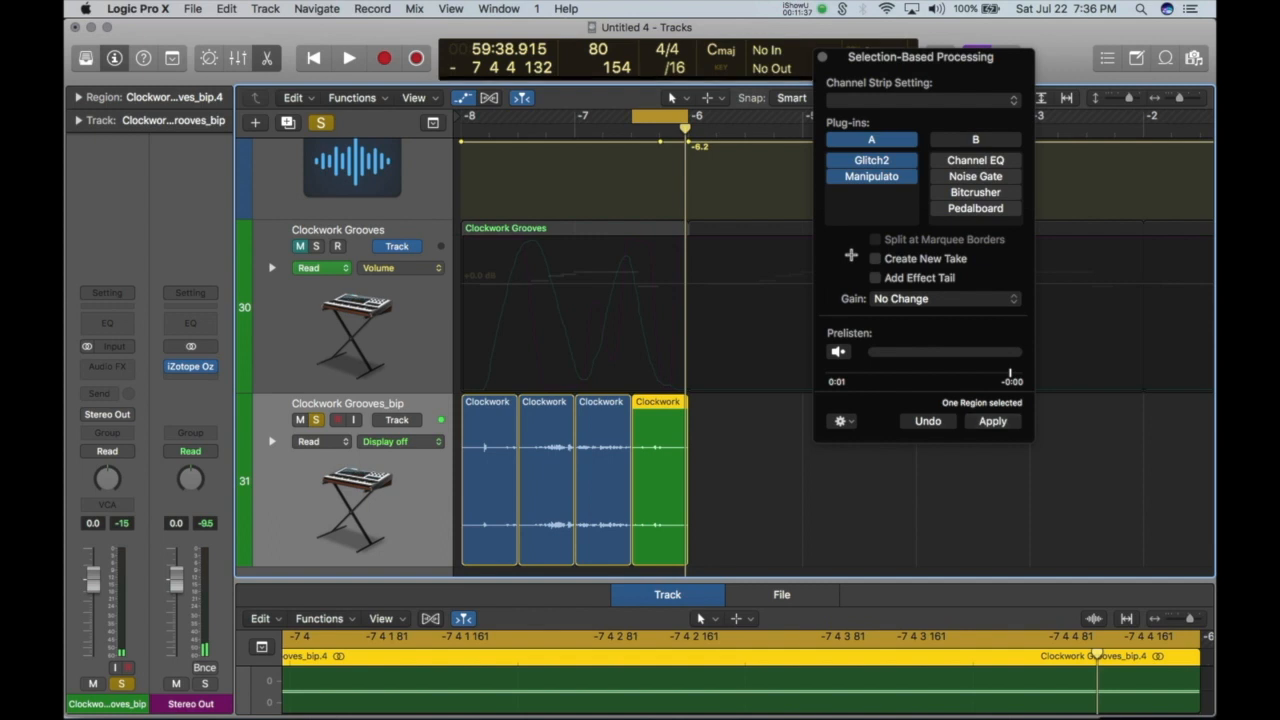
Extend the cycle range back to bar -8, close Selection-Based Processing and play the four split regions.
{"action": "left_click_drag", "start_coordinate": [630, 115], "coordinate": [462, 115]}
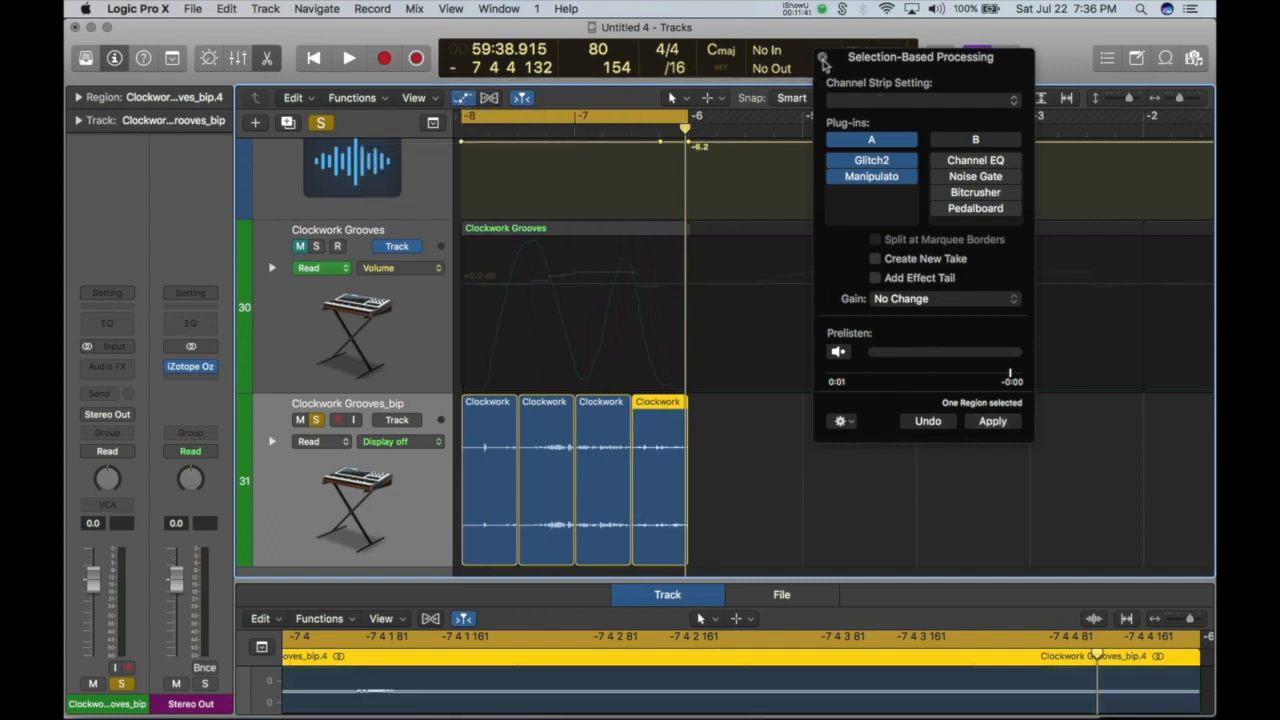
{"action": "left_click", "coordinate": [822, 58]}
{"action": "key", "text": "space"}
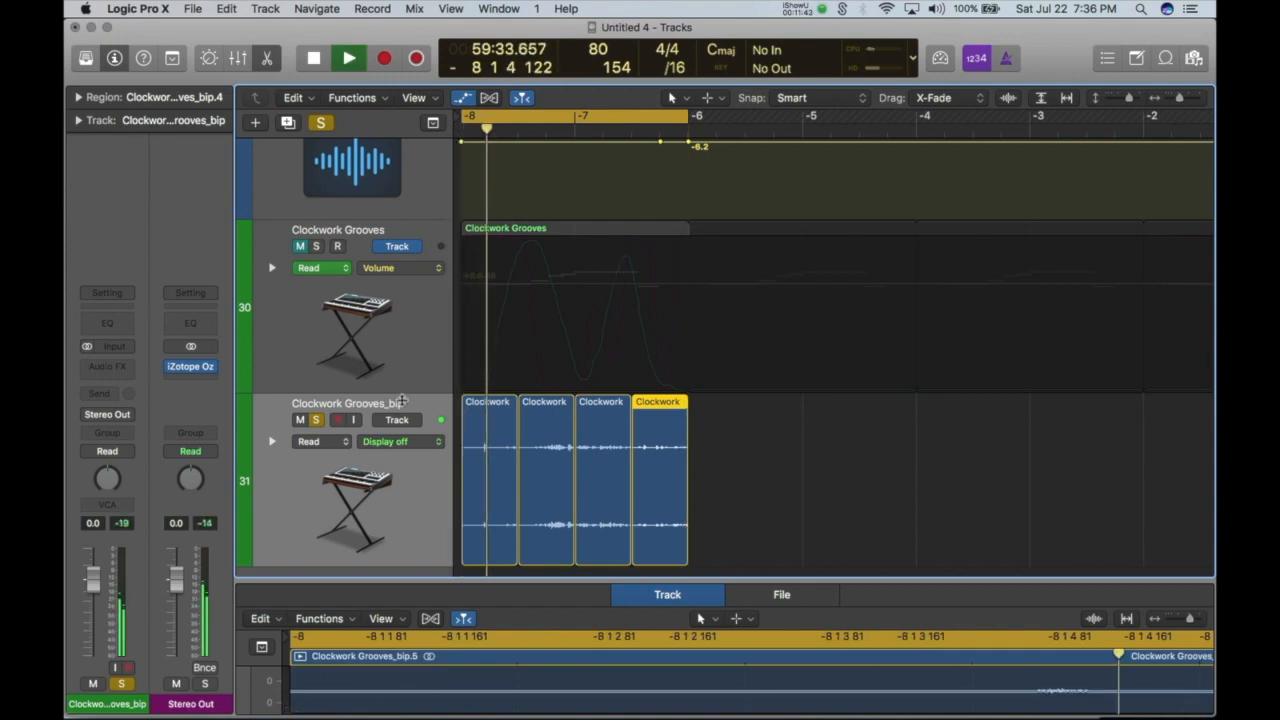
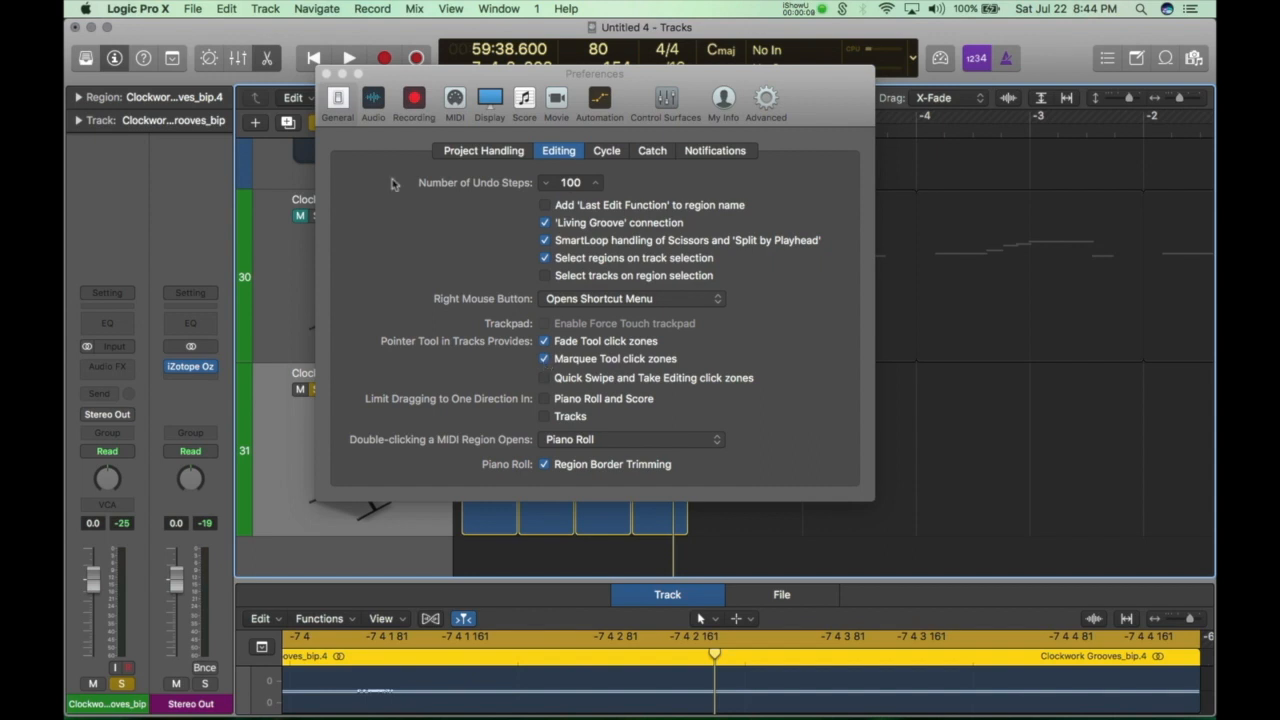
Close the preferences and lengthen the fourth region's fade-out to cover nearly the whole region.
{"action": "key", "text": "super+w"}
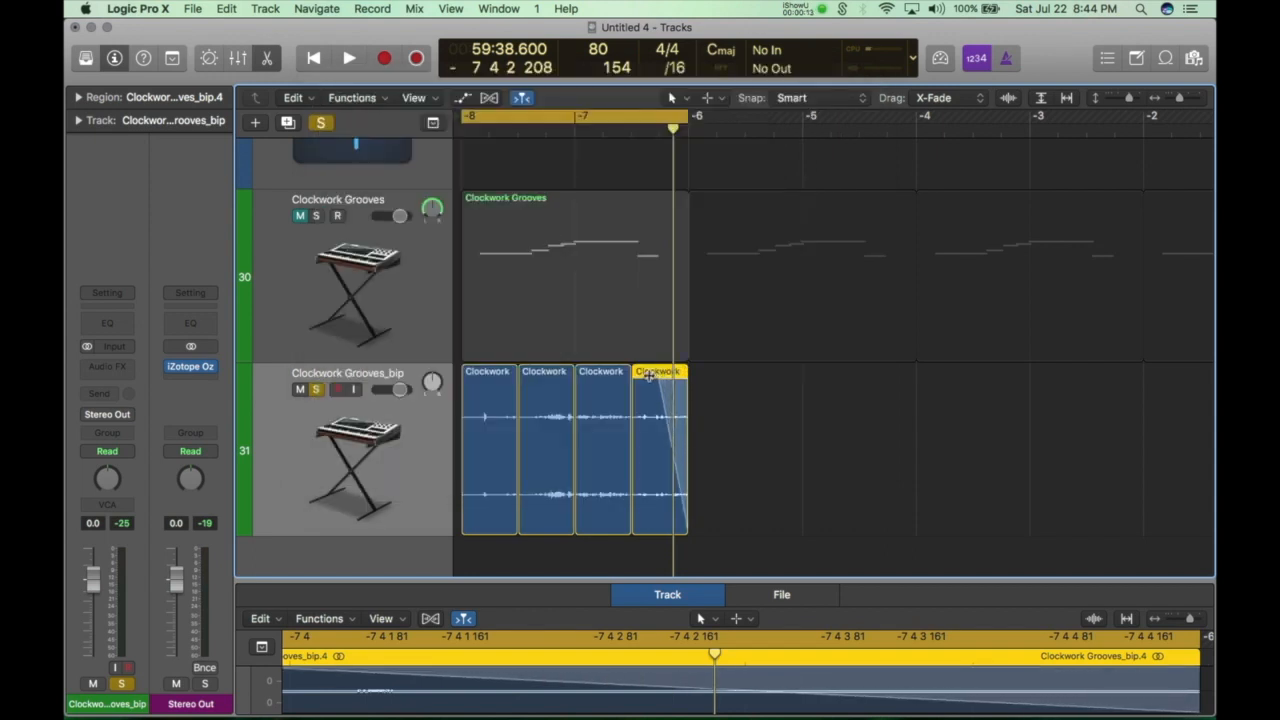
{"action": "left_click_drag", "start_coordinate": [679, 371], "coordinate": [633, 371]}
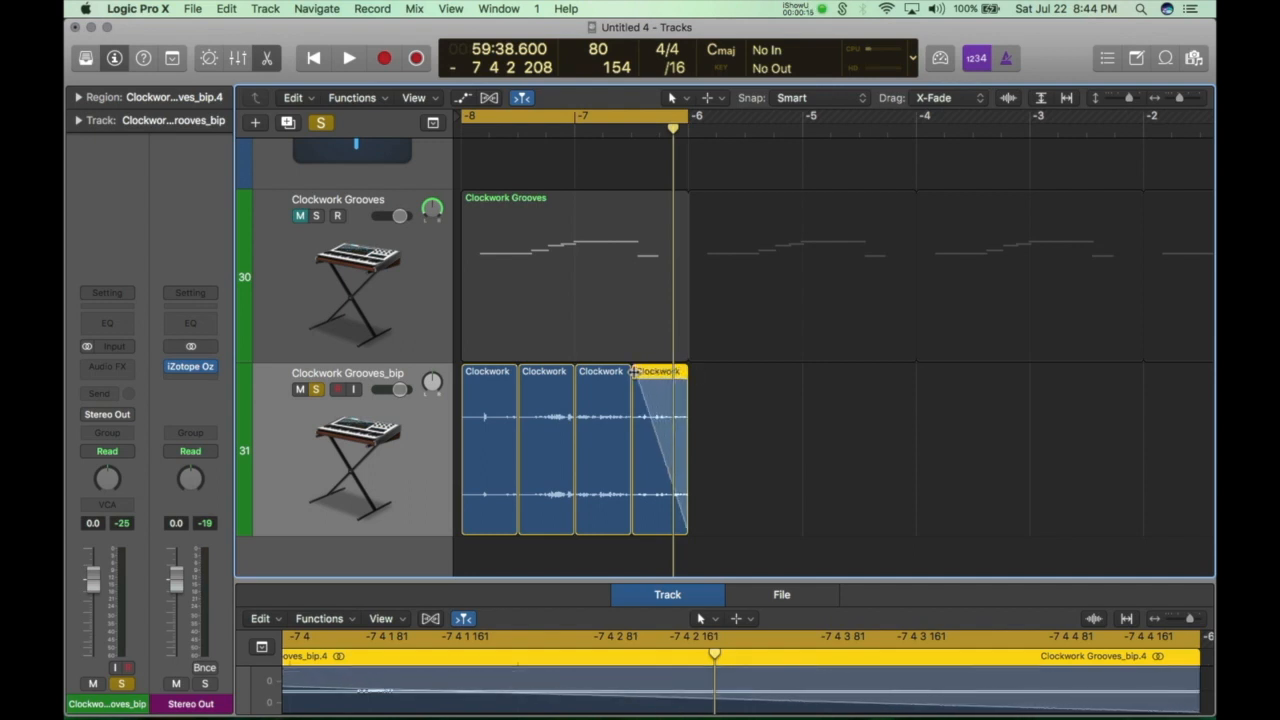
Try a curved shape on the fourth region's fade-out, and undo the curve and the region's shift.
{"action": "left_click_drag", "start_coordinate": [655, 443], "coordinate": [642, 437]}
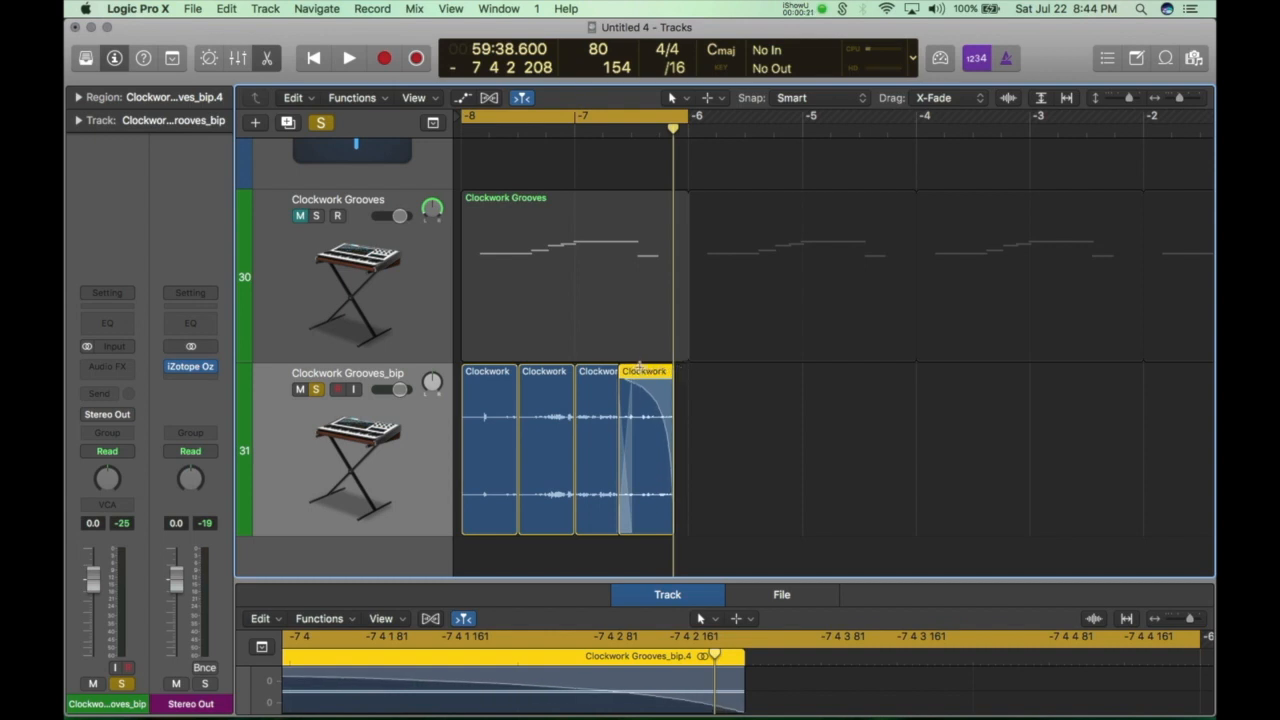
{"action": "key", "text": "super+z"}
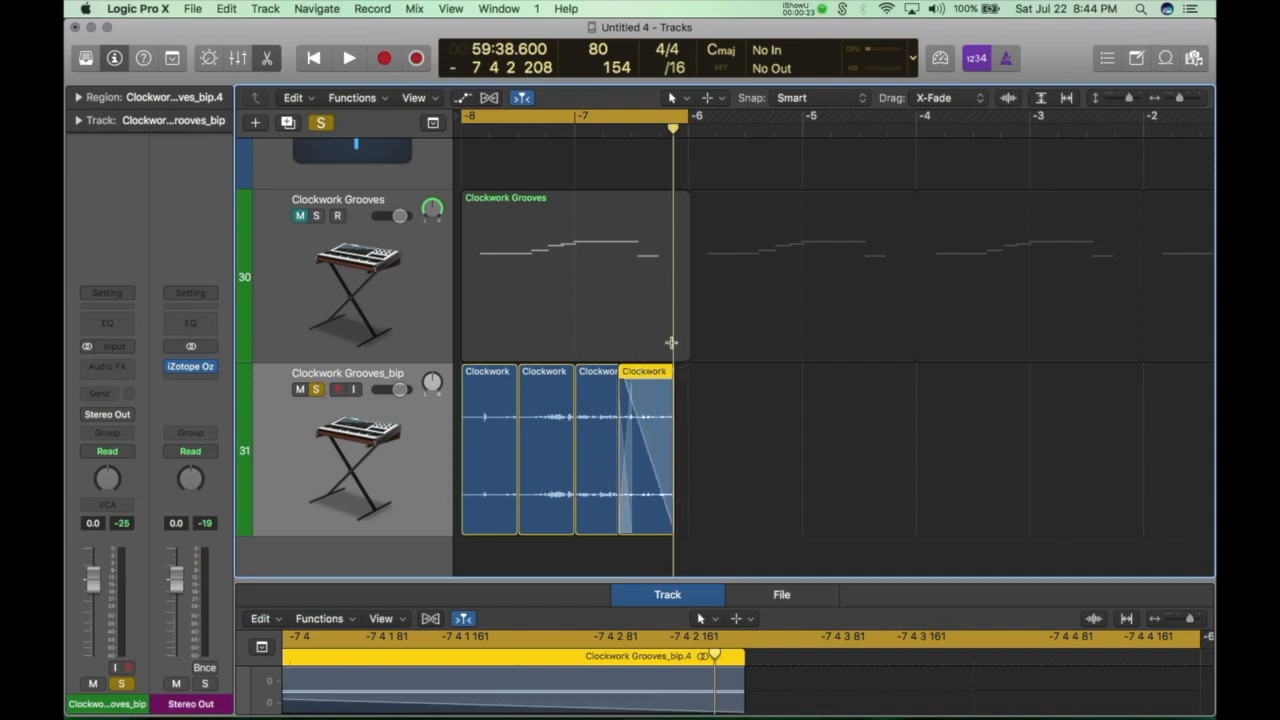
{"action": "key", "text": "super+z"}
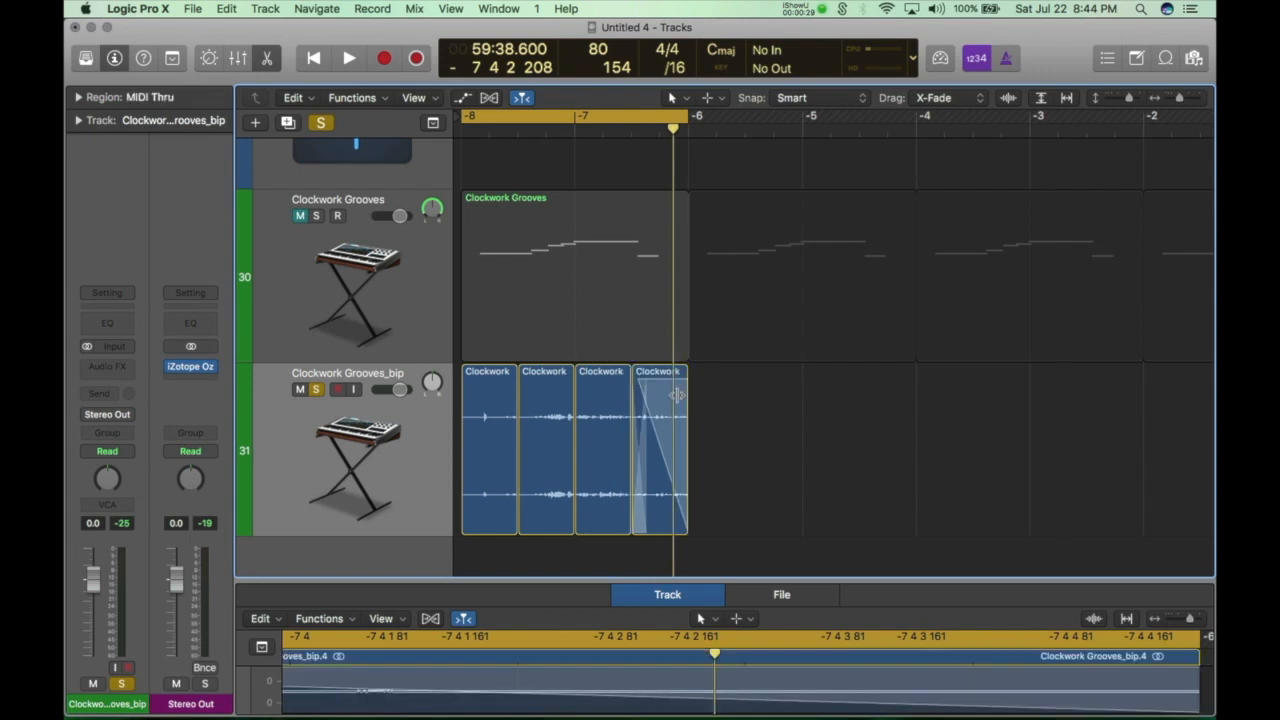
Change the fourth region's fade-out type to Slow Down and play it from near the region's start.
{"action": "right_click", "coordinate": [668, 415]}
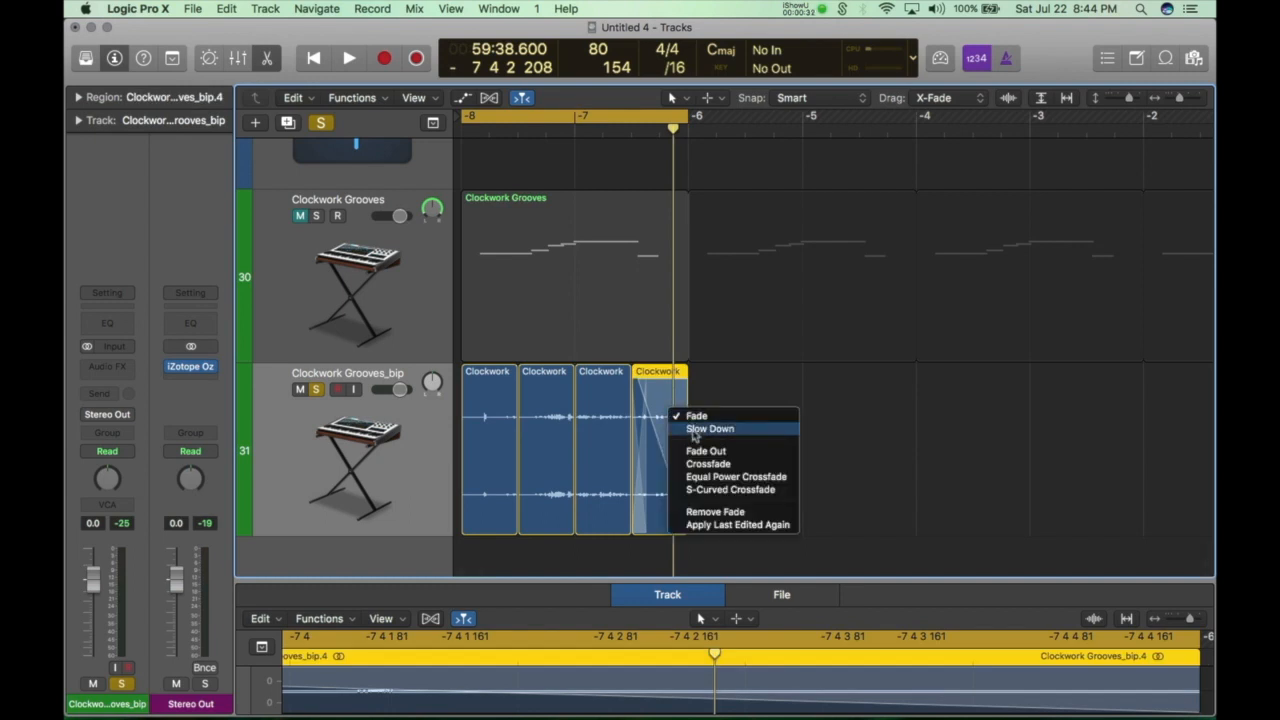
{"action": "left_click", "coordinate": [694, 429]}
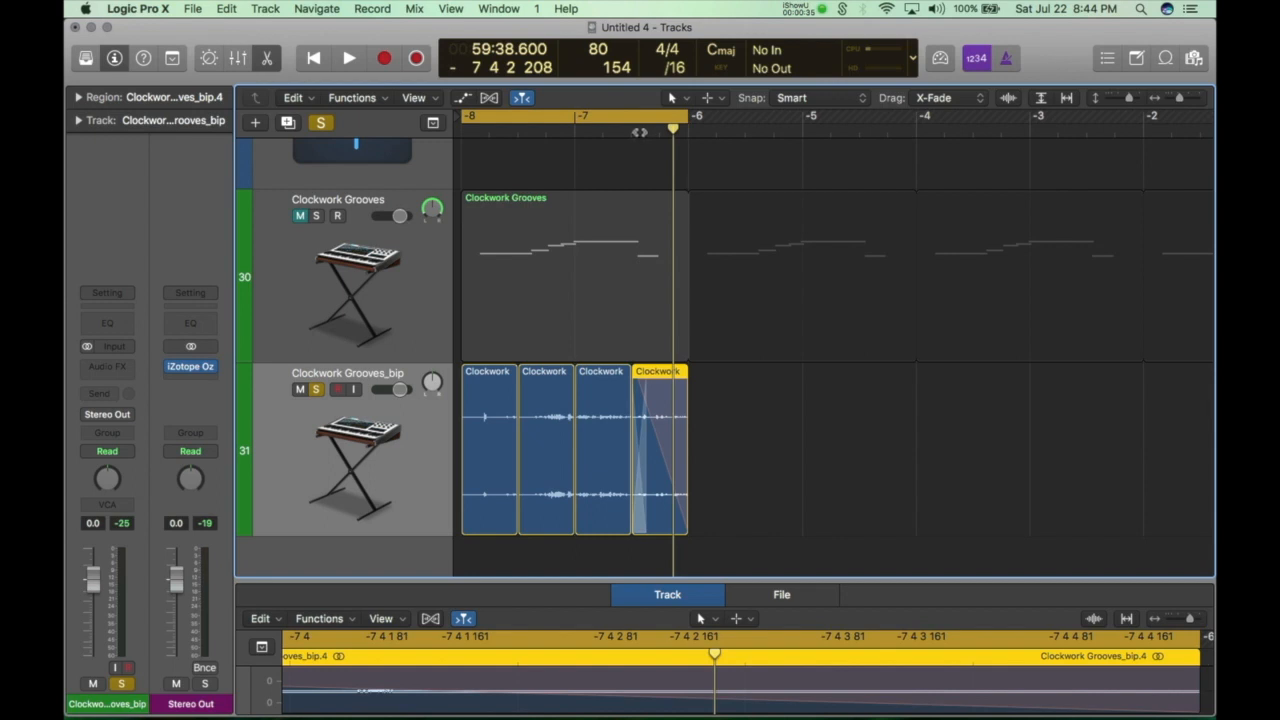
{"action": "left_click", "coordinate": [632, 131]}
{"action": "key", "text": "space"}
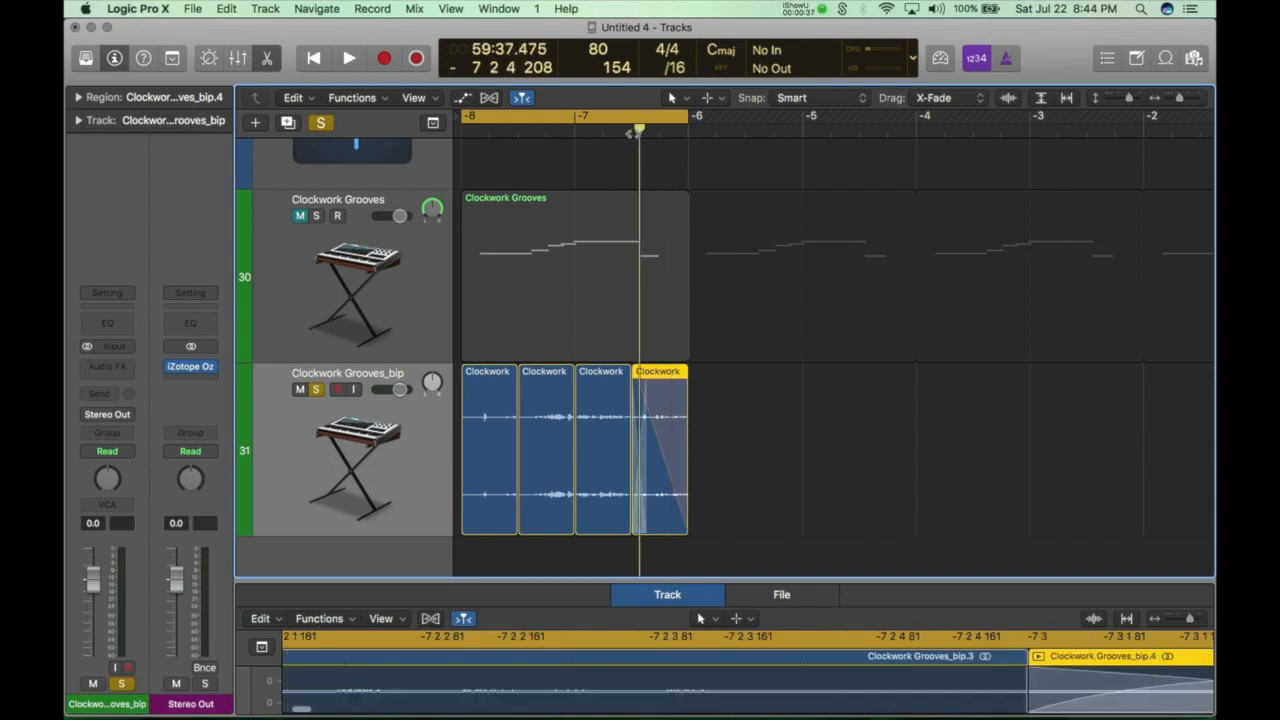
{"action": "key", "text": "space"}
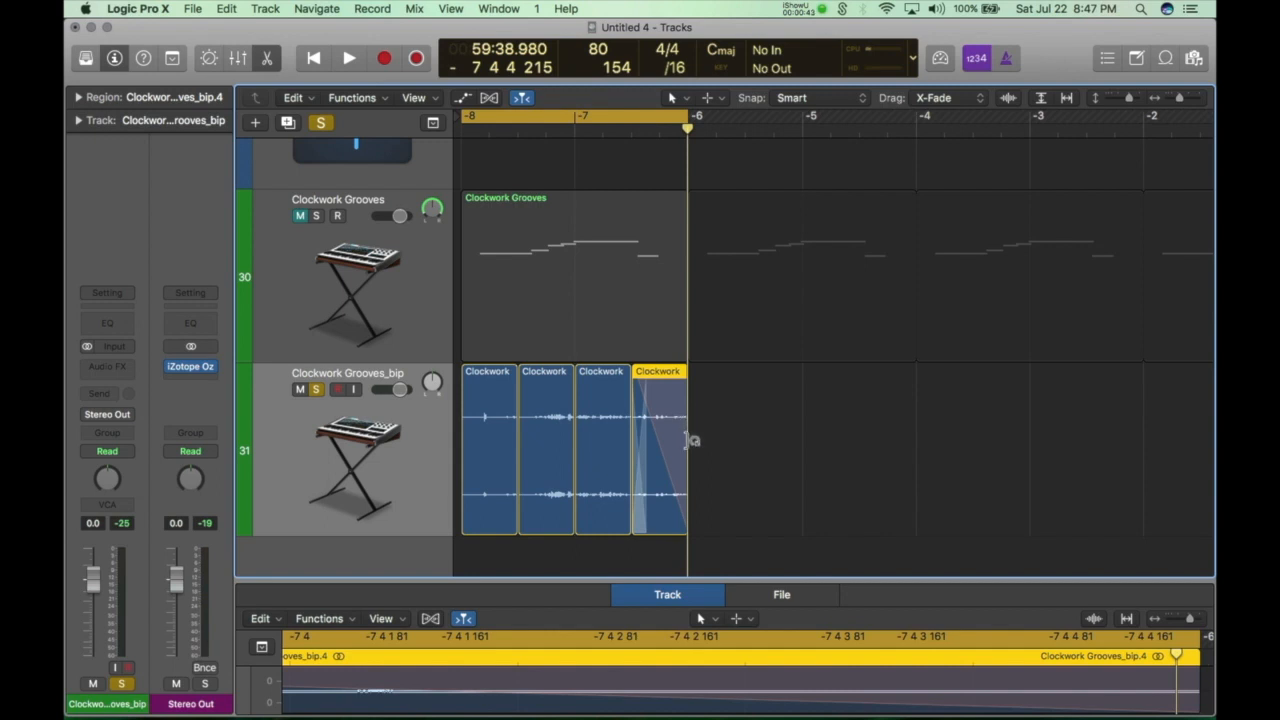
Time-stretch the fourth region's end to bar -5 and extend the cycle range to the same bar.
{"action": "mouse_move", "coordinate": [688, 440]}
{"action": "left_mouse_down"}
{"action": "mouse_move", "coordinate": [668, 443]}
{"action": "mouse_move", "coordinate": [823, 449]}
{"action": "mouse_move", "coordinate": [689, 458]}
{"action": "left_mouse_up"}
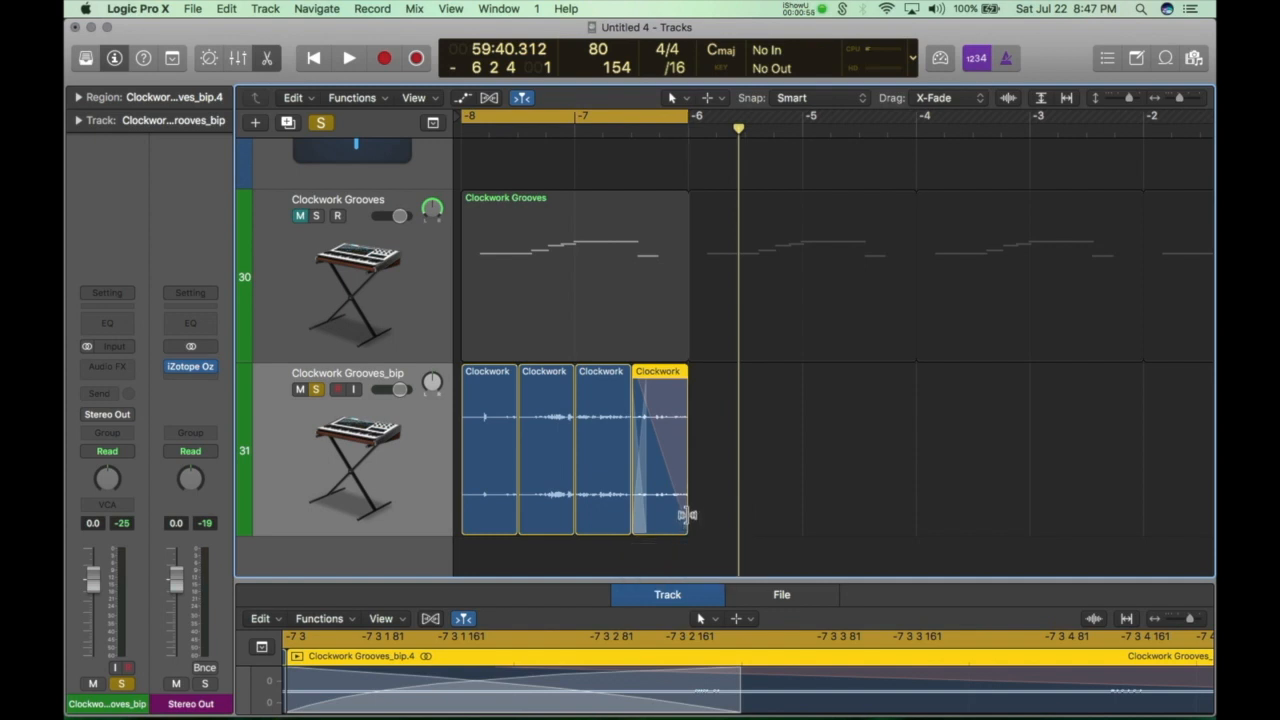
{"action": "left_click_drag", "start_coordinate": [687, 515], "coordinate": [806, 516]}
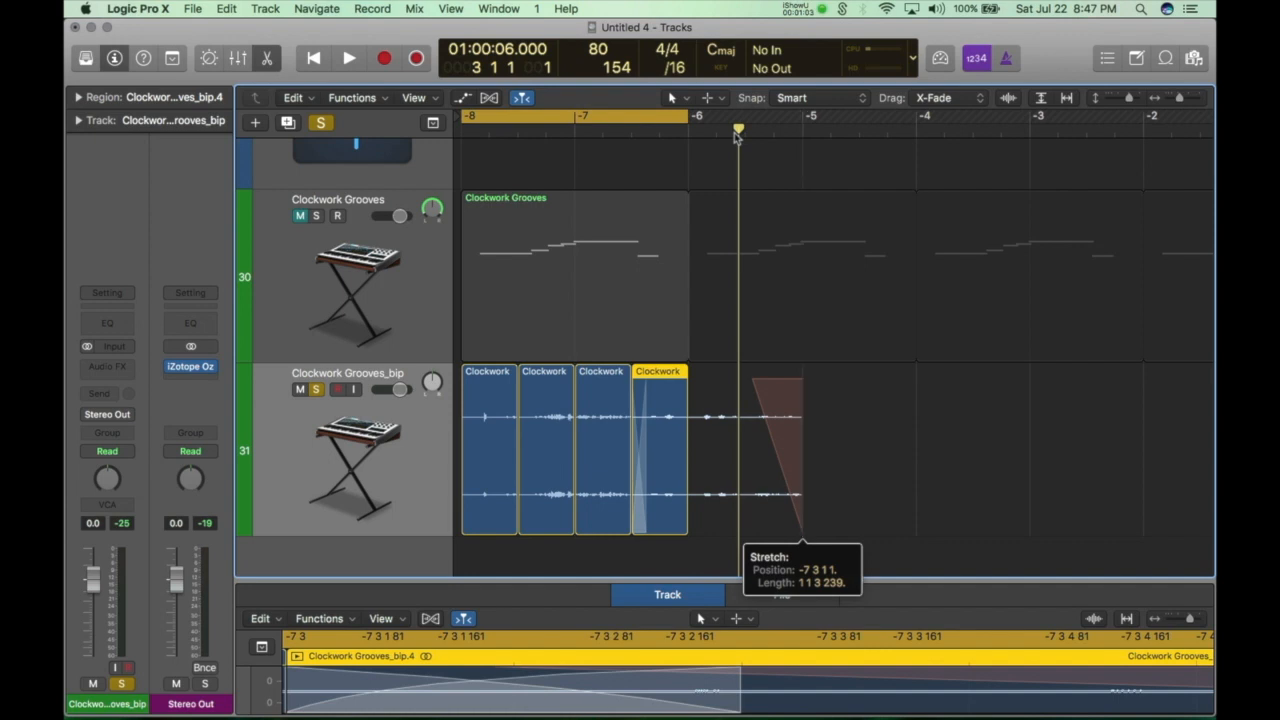
{"action": "left_click_drag", "start_coordinate": [685, 116], "coordinate": [802, 116]}
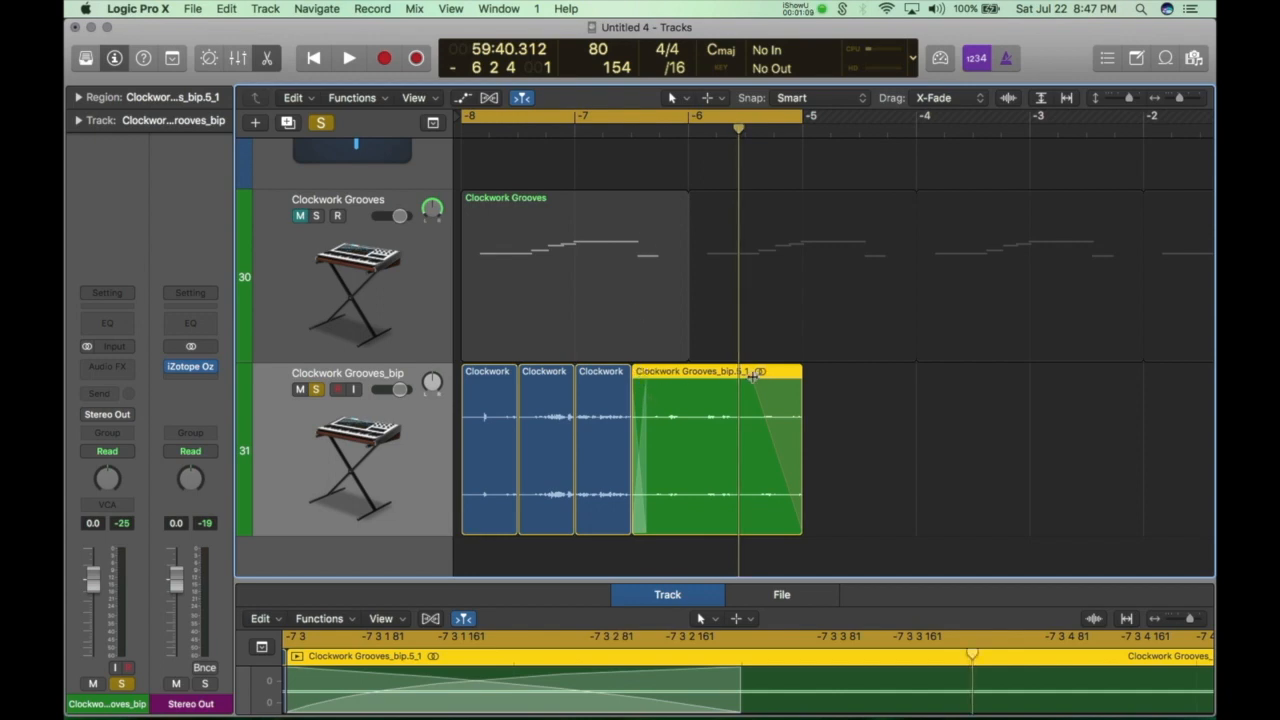
Play the stretched fourth region repeatedly from its start to check how it sounds.
{"action": "key", "text": "space"}
{"action": "key", "text": "space"}
{"action": "left_click", "coordinate": [628, 137]}
{"action": "key", "text": "space"}
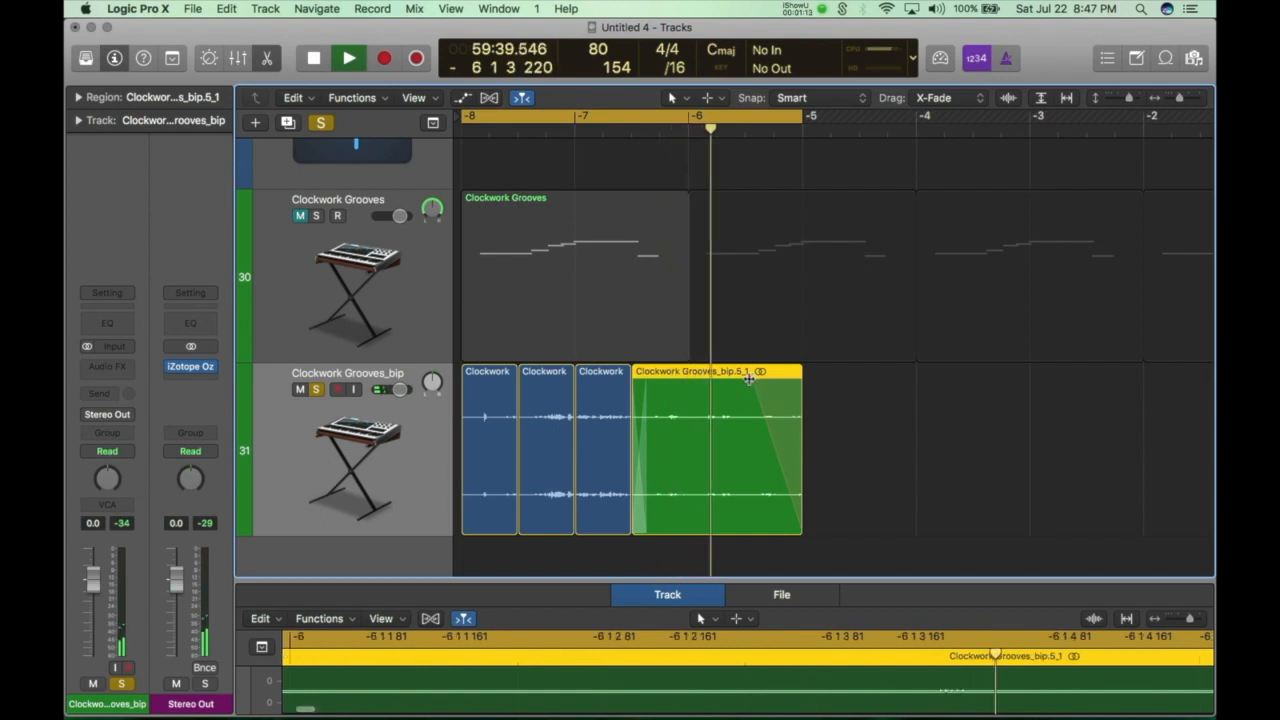
{"action": "key", "text": "space"}
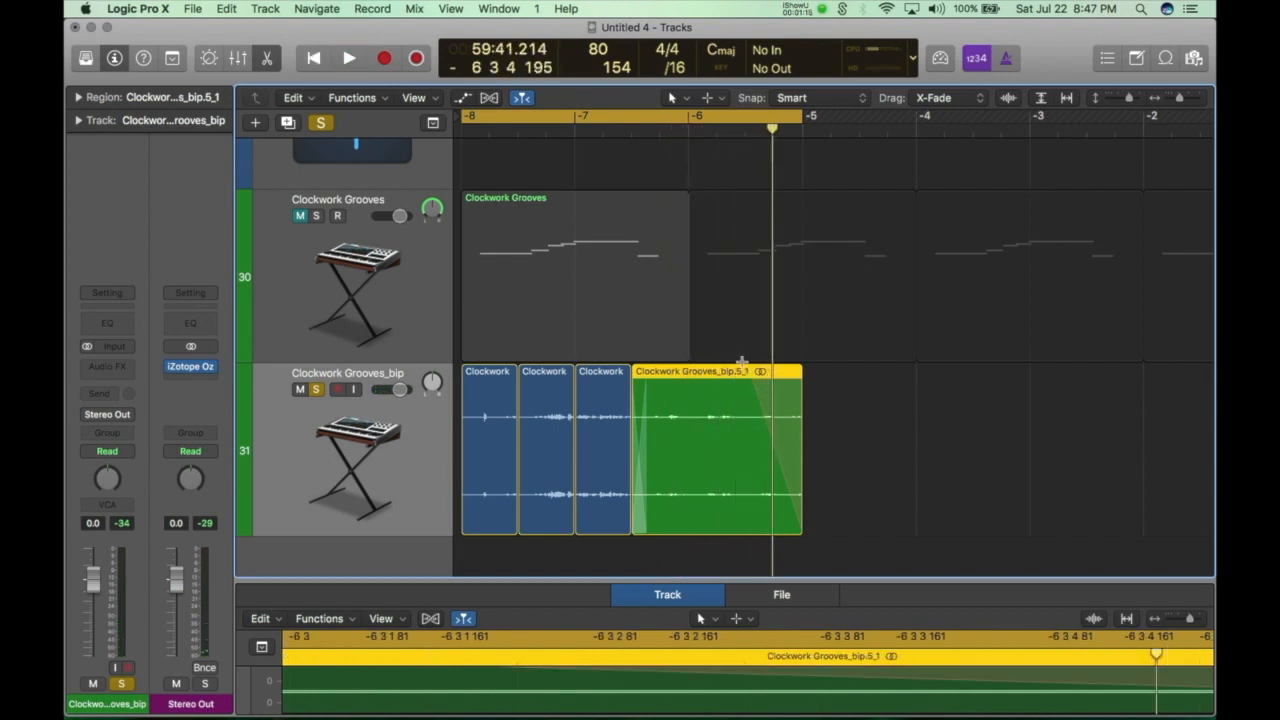
{"action": "key", "text": "space"}
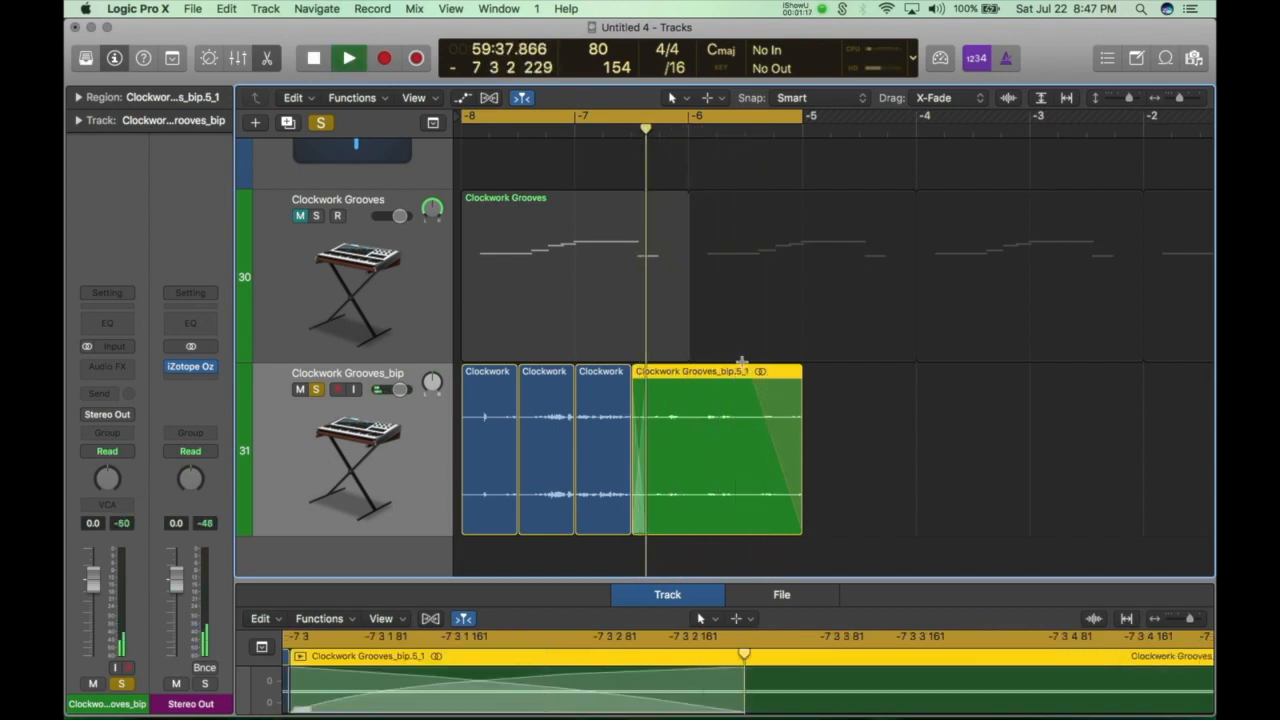
{"action": "key", "text": "space"}
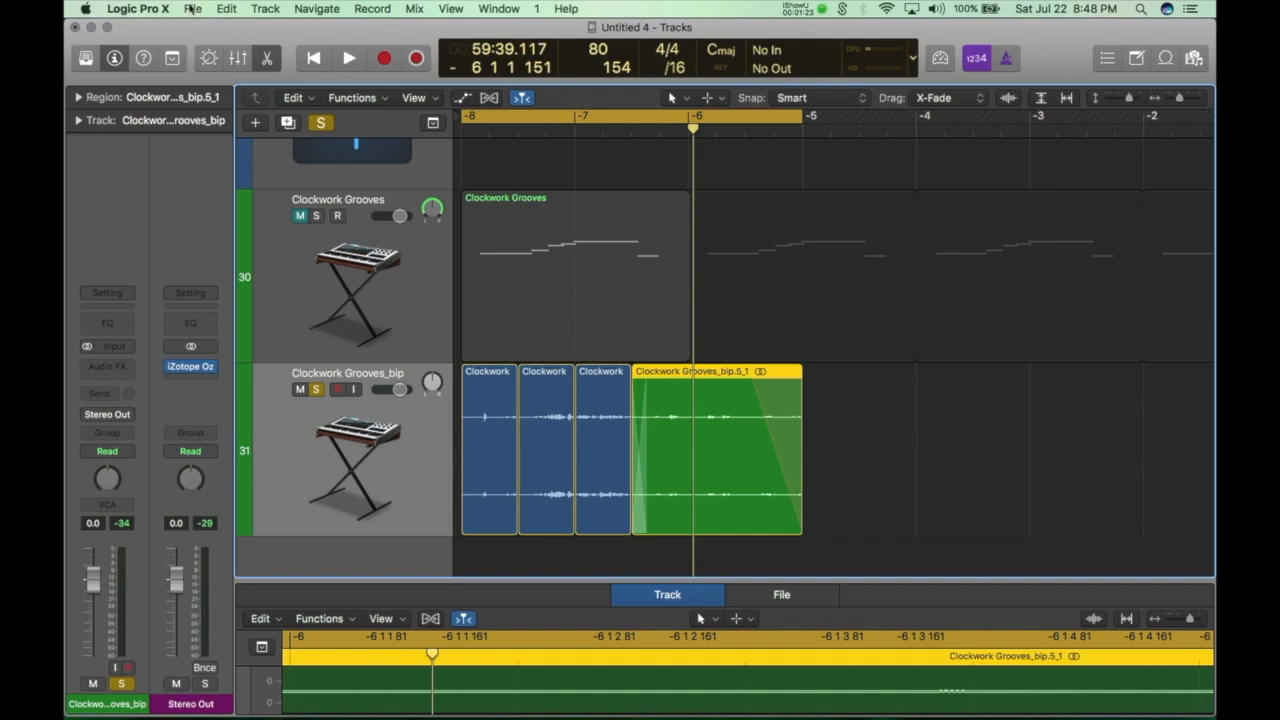
Open the project's tuning settings and switch the software instrument scale to Fixed.
{"action": "left_click", "coordinate": [191, 9]}
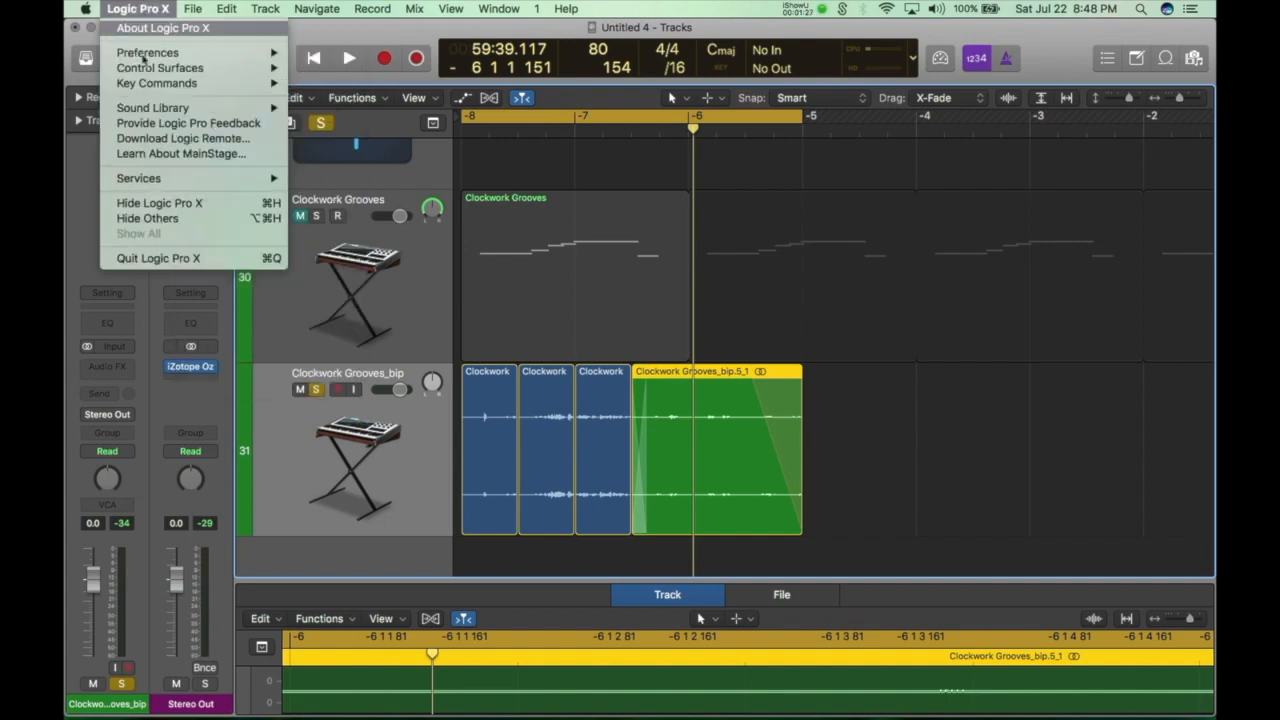
{"action": "mouse_move", "coordinate": [238, 249]}
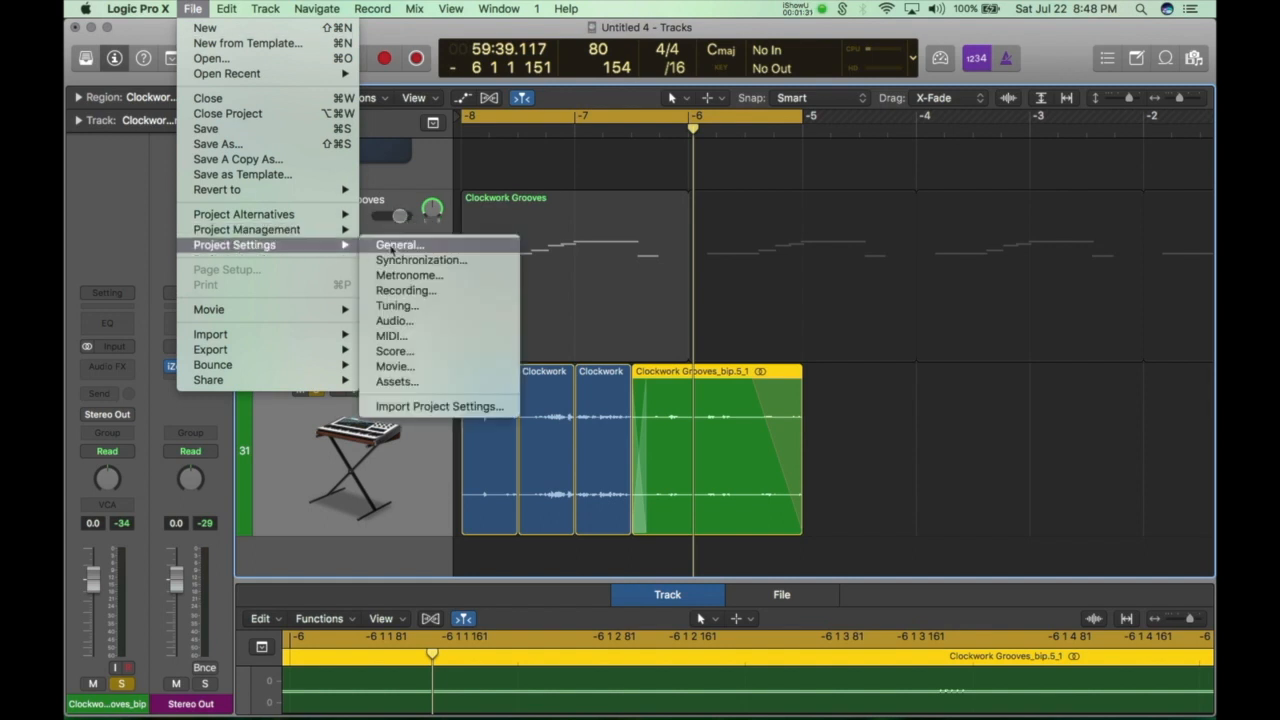
{"action": "left_click", "coordinate": [489, 309]}
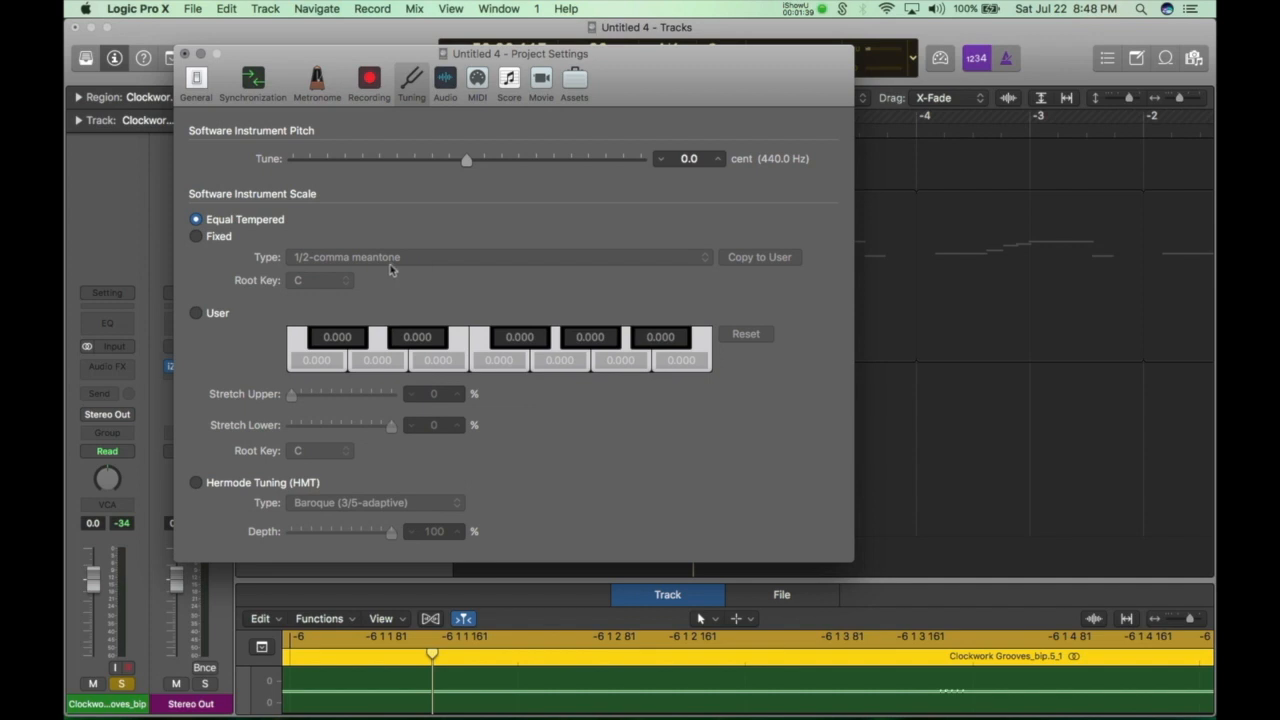
{"action": "left_click", "coordinate": [197, 237]}
Look through the full list of fixed scale types and leave the current type selected.
{"action": "left_click", "coordinate": [378, 258]}
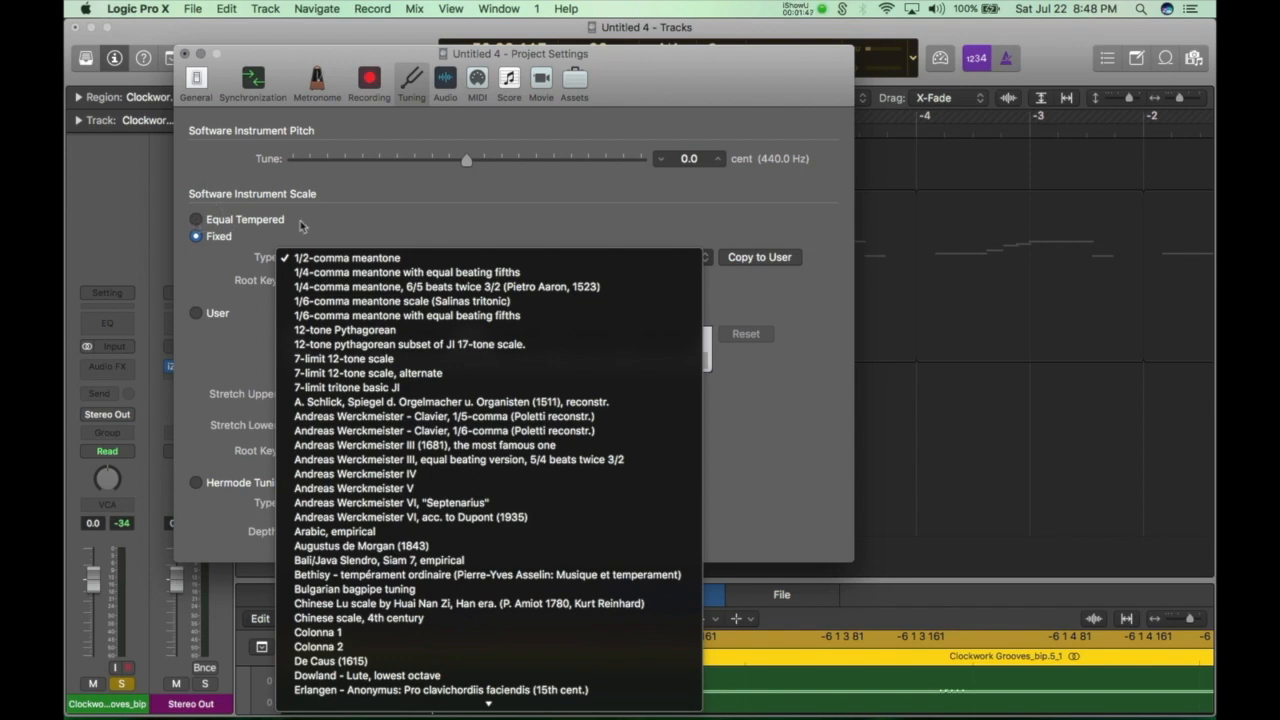
{"action": "scroll", "coordinate": [380, 415], "scroll_direction": "down", "scroll_amount": 5}
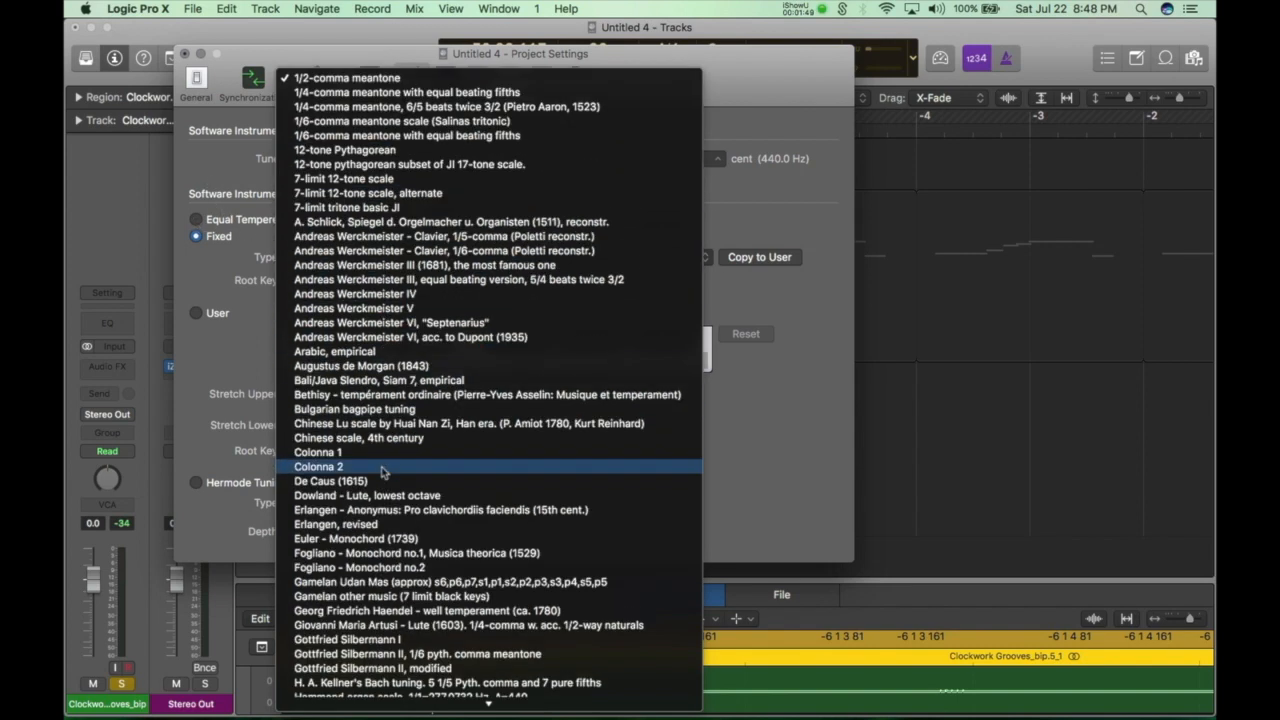
{"action": "scroll", "coordinate": [382, 472], "scroll_direction": "down", "scroll_amount": 5}
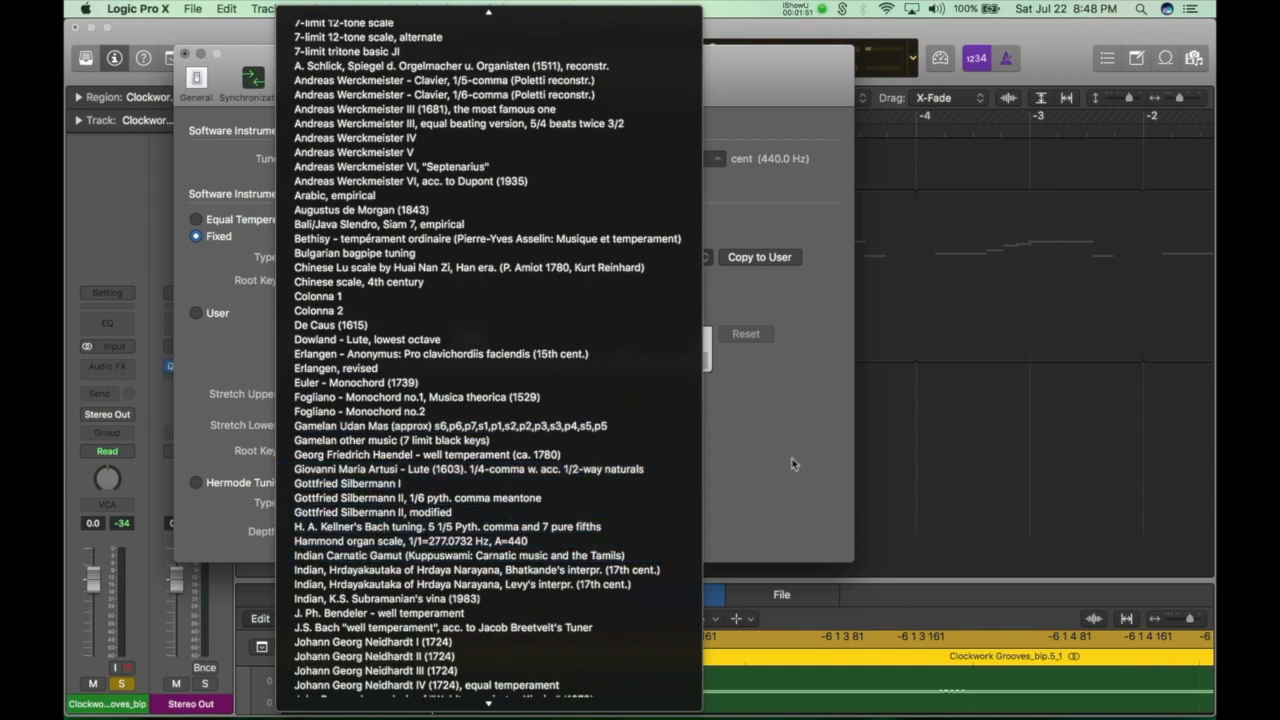
{"action": "scroll", "coordinate": [571, 450], "scroll_direction": "down", "scroll_amount": 10}
{"action": "scroll", "coordinate": [490, 450], "scroll_direction": "down", "scroll_amount": 5}
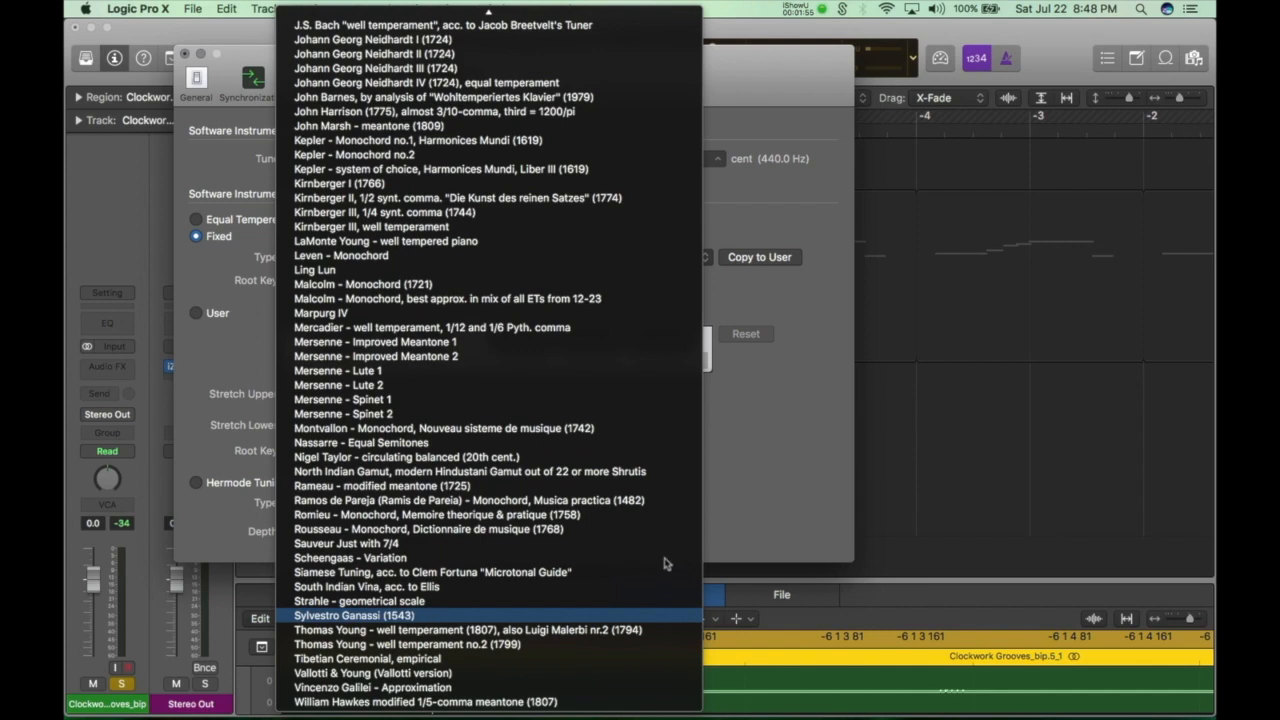
{"action": "scroll", "coordinate": [450, 470], "scroll_direction": "up", "scroll_amount": 15}
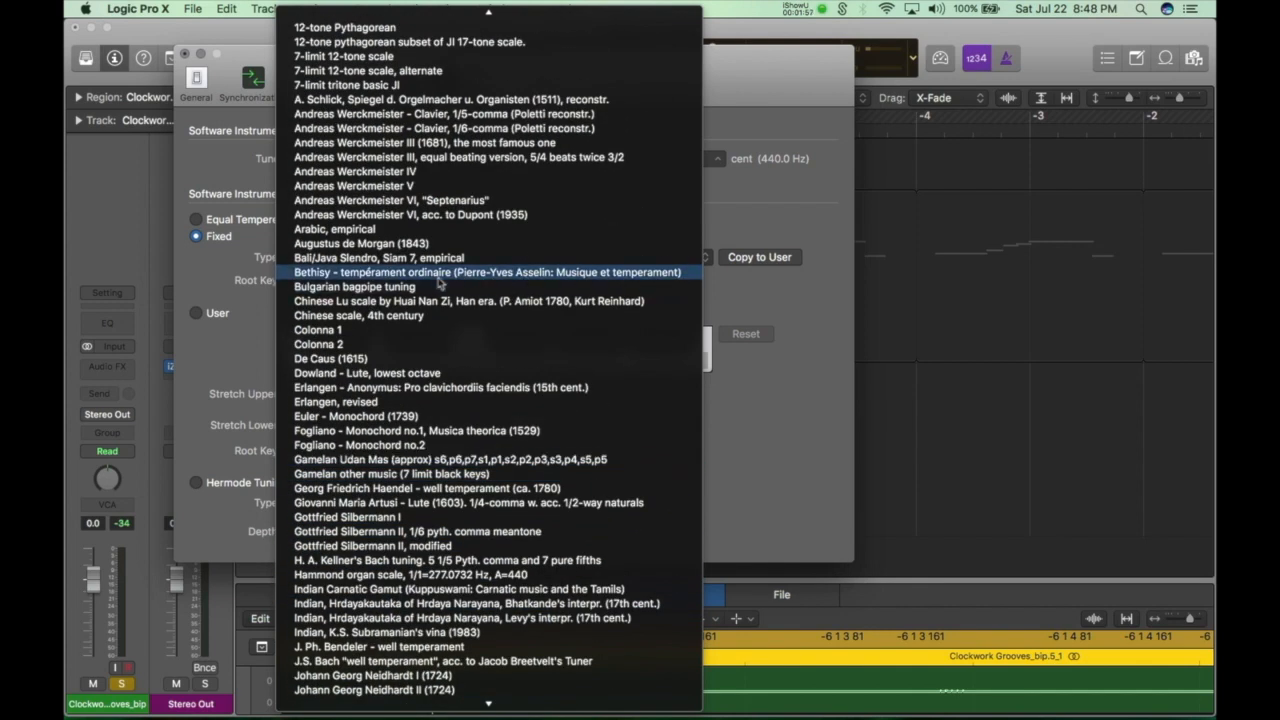
{"action": "left_click", "coordinate": [230, 261]}
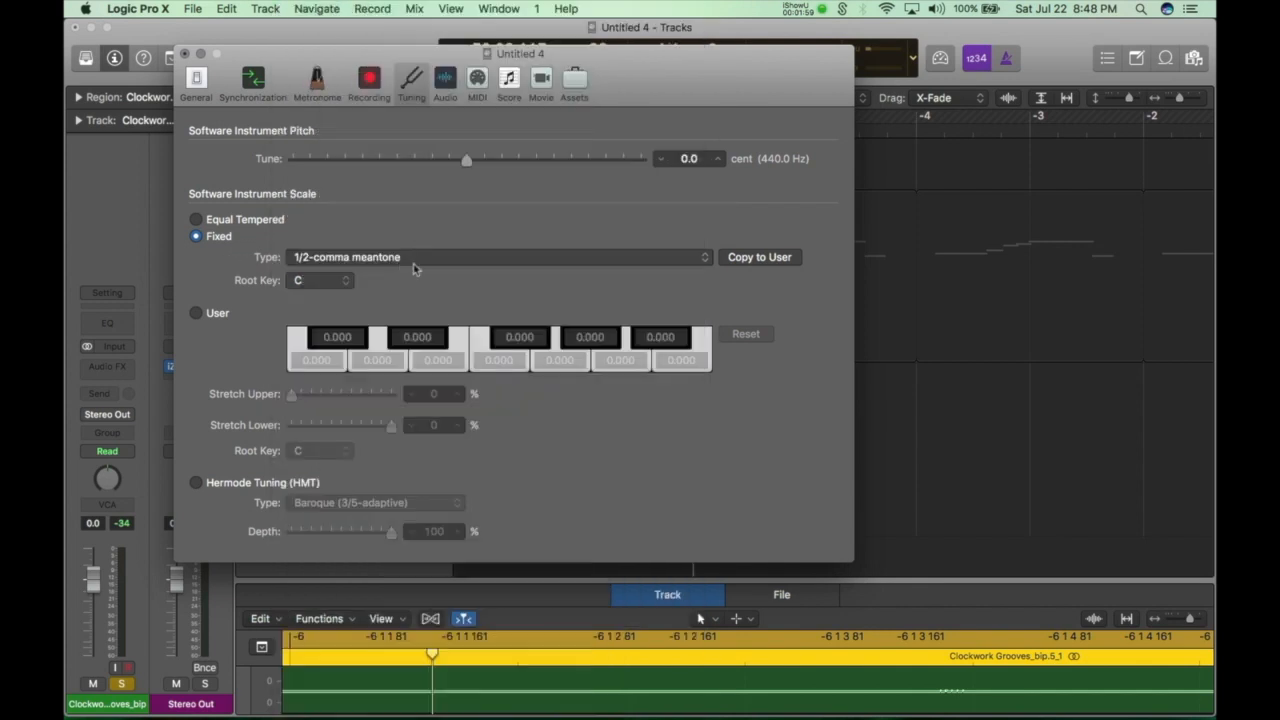
Set the fixed scale type to Andreas Werckmeister IV and copy its tuning to the User scale.
{"action": "left_click", "coordinate": [333, 260]}
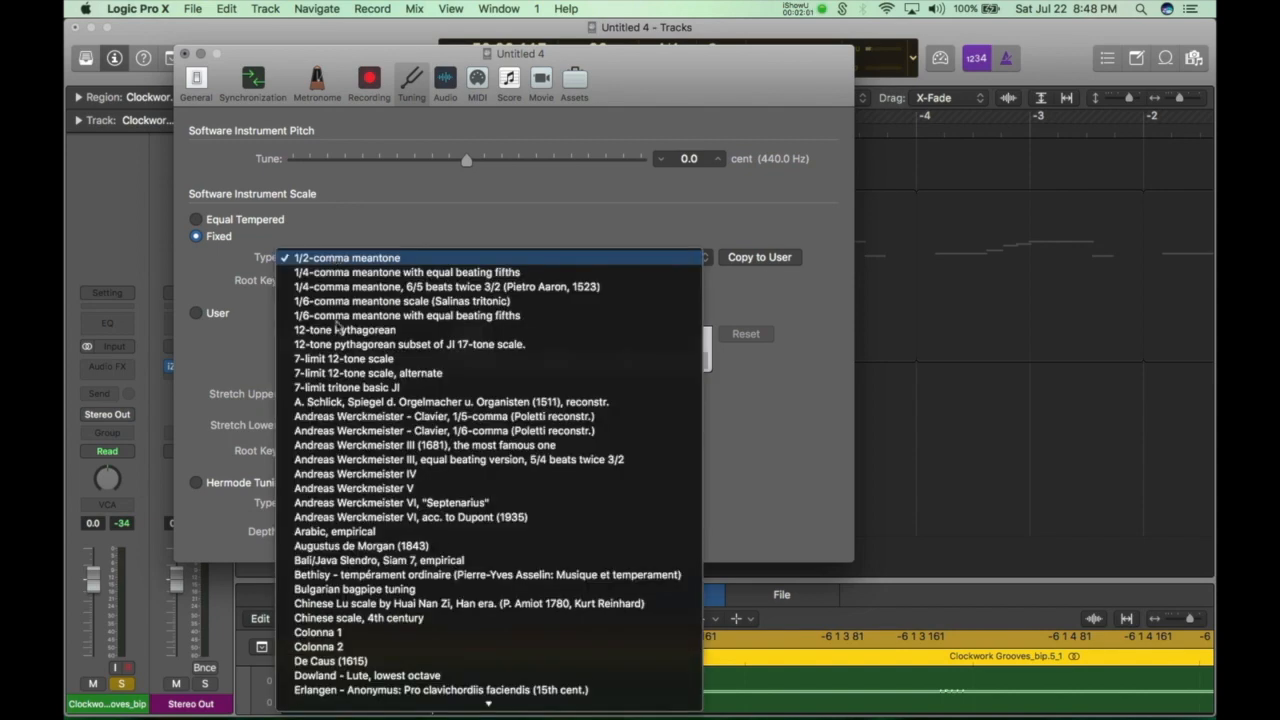
{"action": "left_click", "coordinate": [350, 484]}
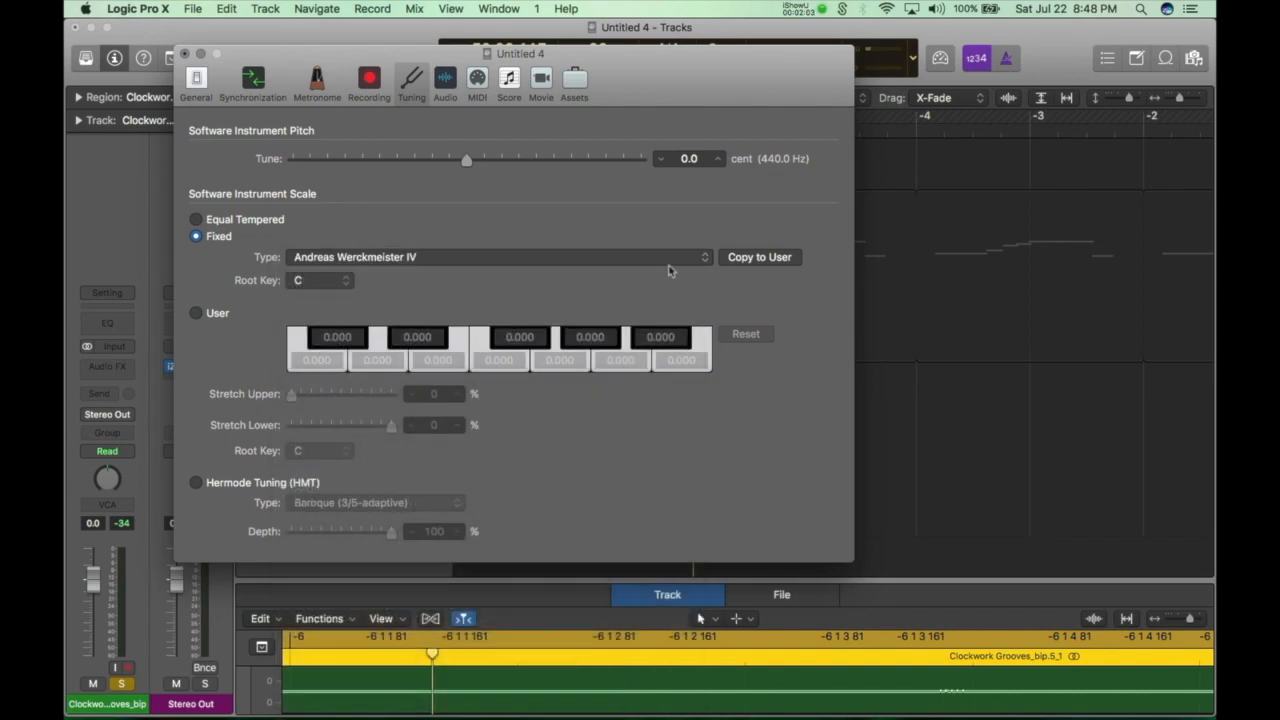
{"action": "left_click", "coordinate": [760, 261]}
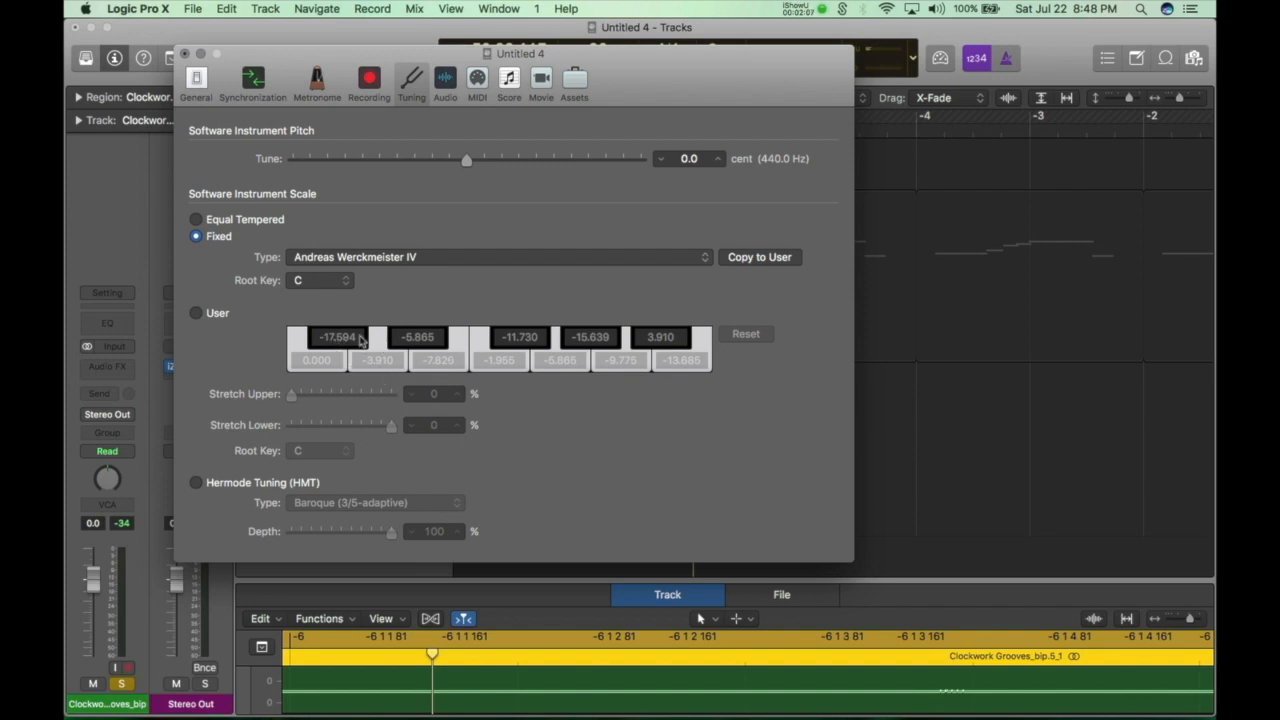
Activate the User scale and view its root key choices without changing the key.
{"action": "left_click", "coordinate": [195, 314]}
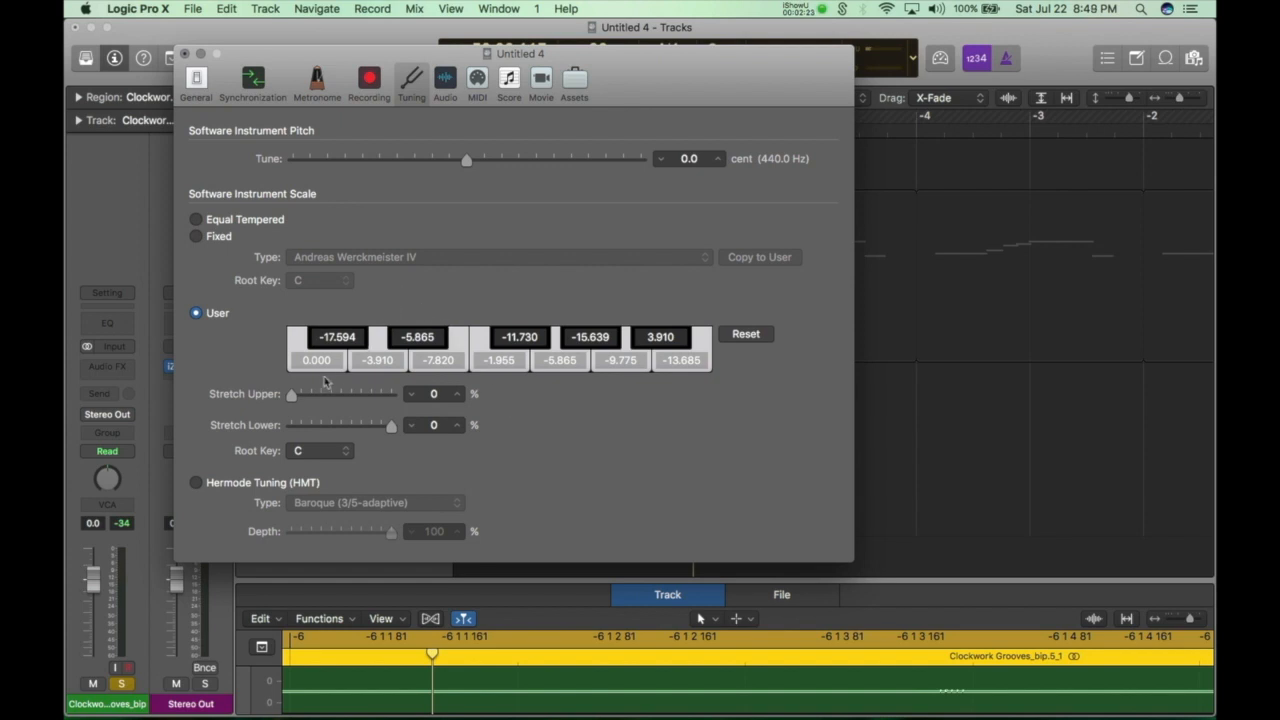
{"action": "left_click", "coordinate": [315, 451]}
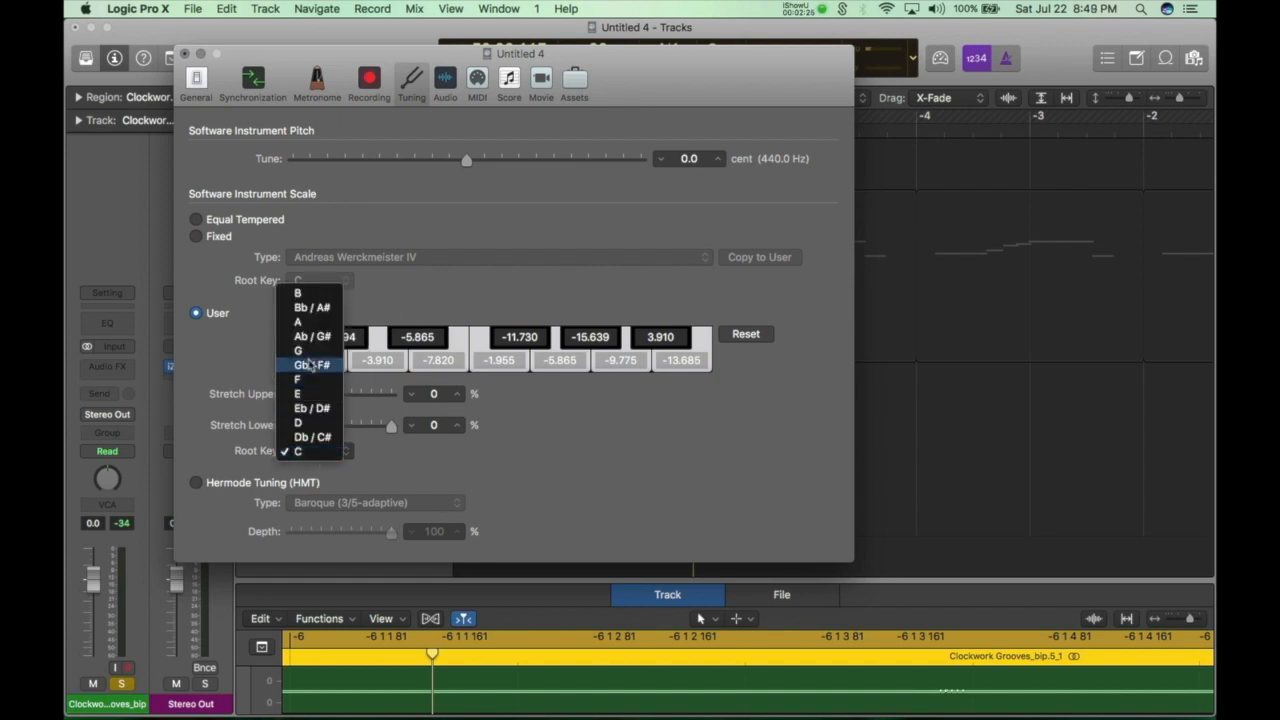
{"action": "left_click", "coordinate": [208, 424]}
Switch the scale to Hermode Tuning with the Baroque (3/5-adaptive) type, view the other types, and close the project settings.
{"action": "left_click", "coordinate": [196, 482]}
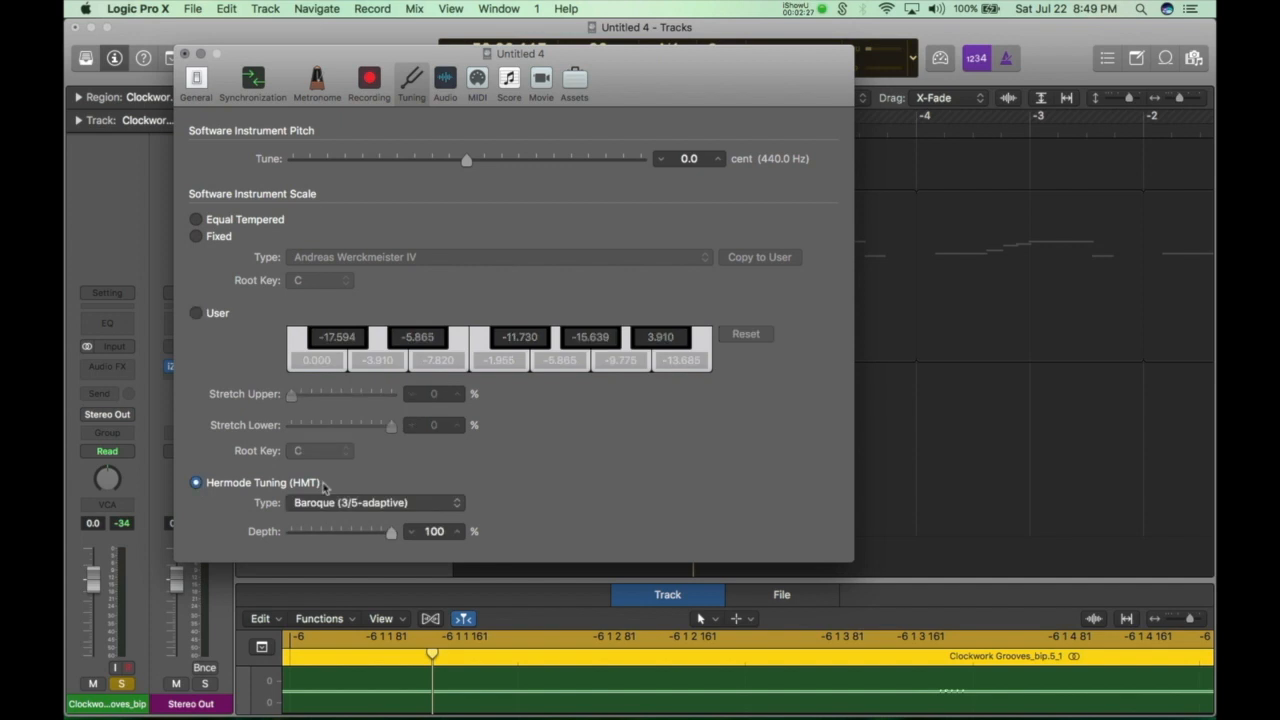
{"action": "left_click", "coordinate": [333, 503]}
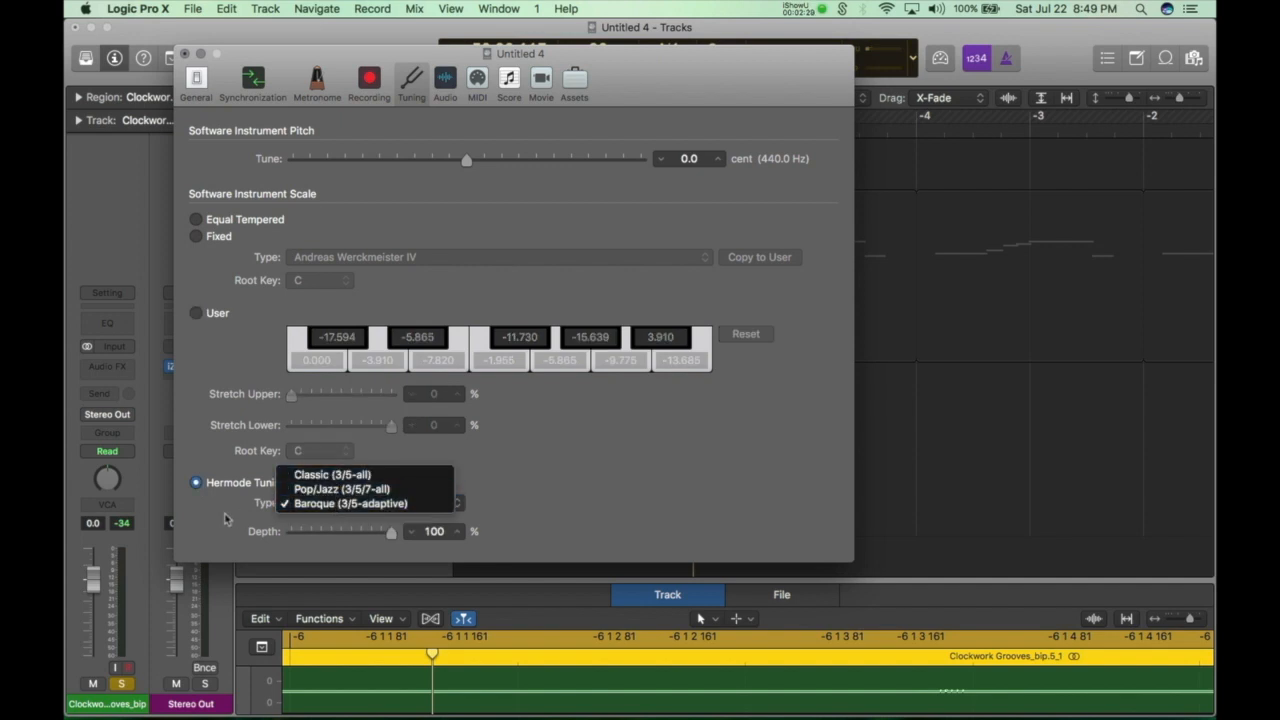
{"action": "left_click", "coordinate": [353, 505]}
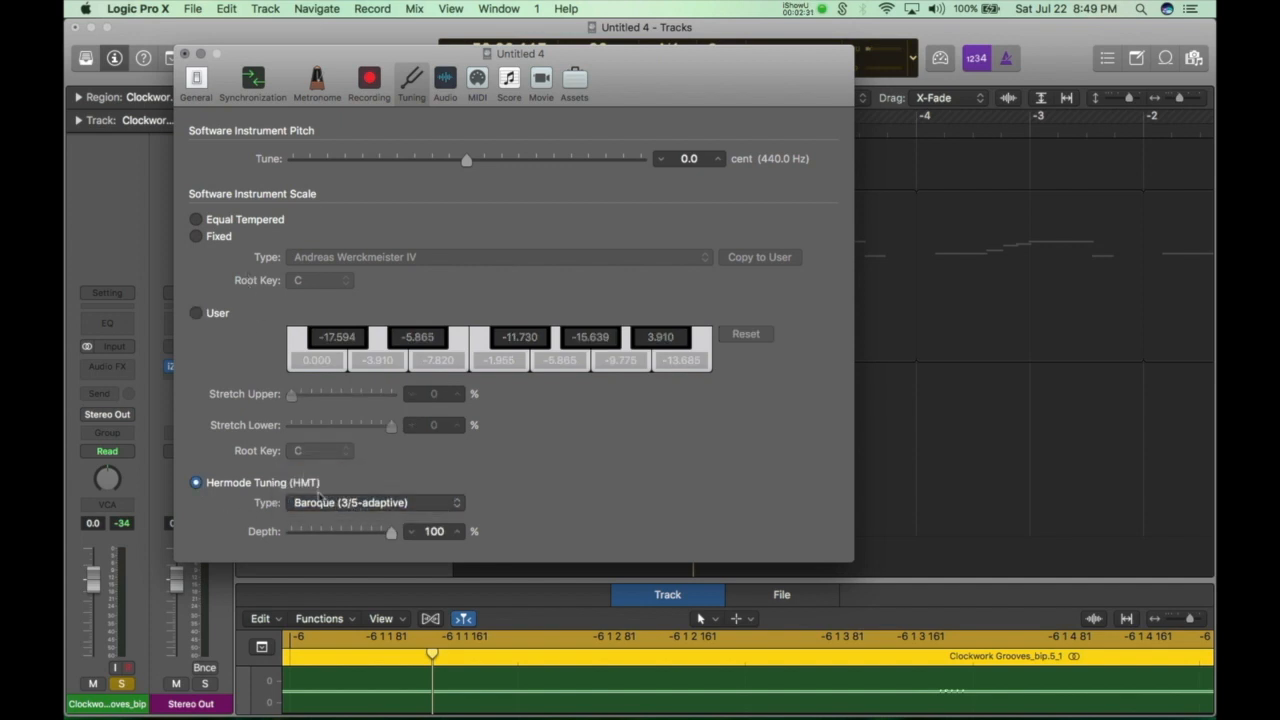
{"action": "left_click", "coordinate": [326, 503]}
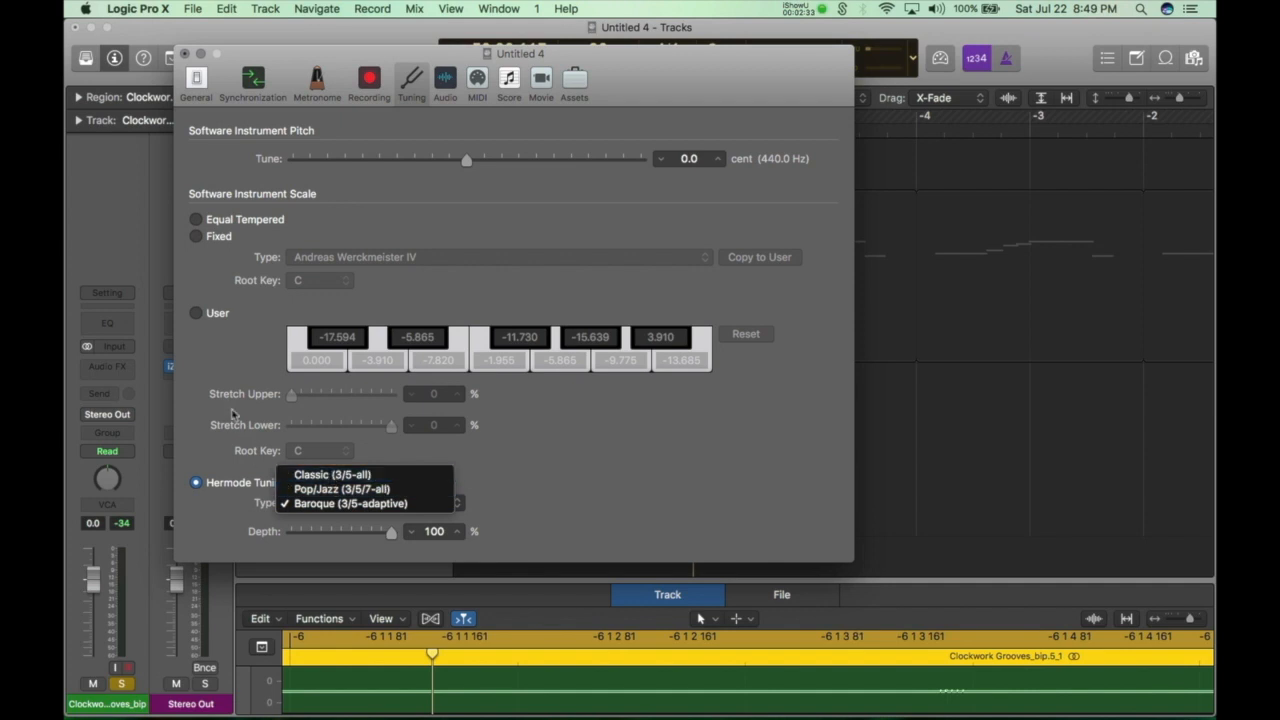
{"action": "left_click", "coordinate": [234, 418]}
{"action": "key", "text": "super+w"}
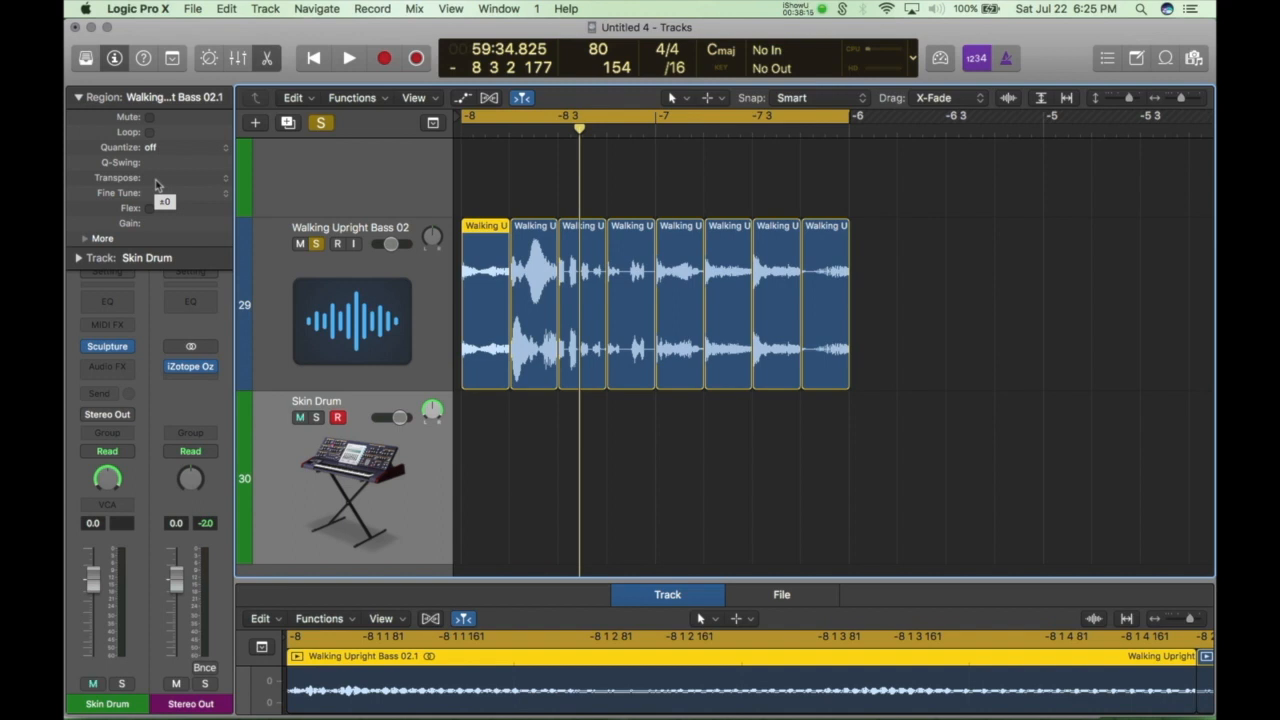
Transpose the first Walking Upright Bass 02 region up and set the second region's transposition to -8.
{"action": "left_click_drag", "start_coordinate": [155, 183], "coordinate": [155, 165]}
{"action": "left_click", "coordinate": [545, 230]}
{"action": "left_click_drag", "start_coordinate": [153, 183], "coordinate": [153, 220]}
{"action": "left_click", "coordinate": [114, 58]}
{"action": "left_click", "coordinate": [114, 58]}
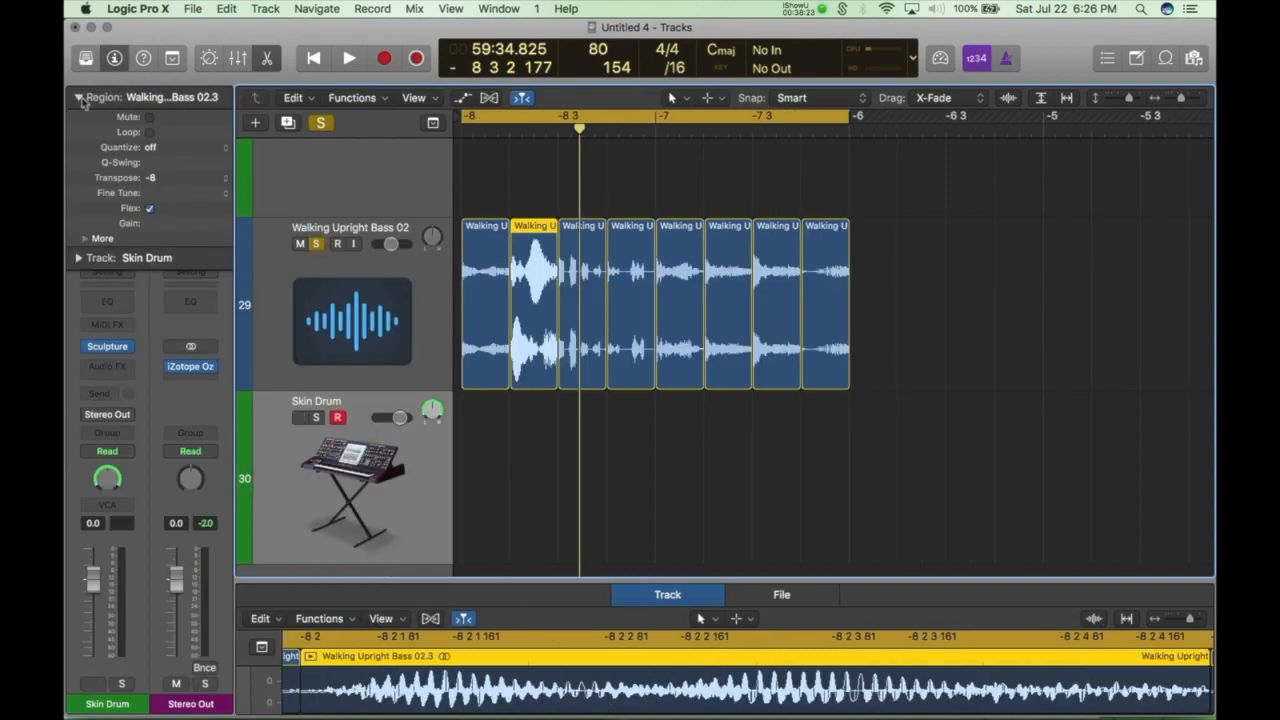
Reverse the third Walking Upright Bass 02 region, select the fourth, and return the playhead to bar -8.
{"action": "left_click", "coordinate": [583, 236]}
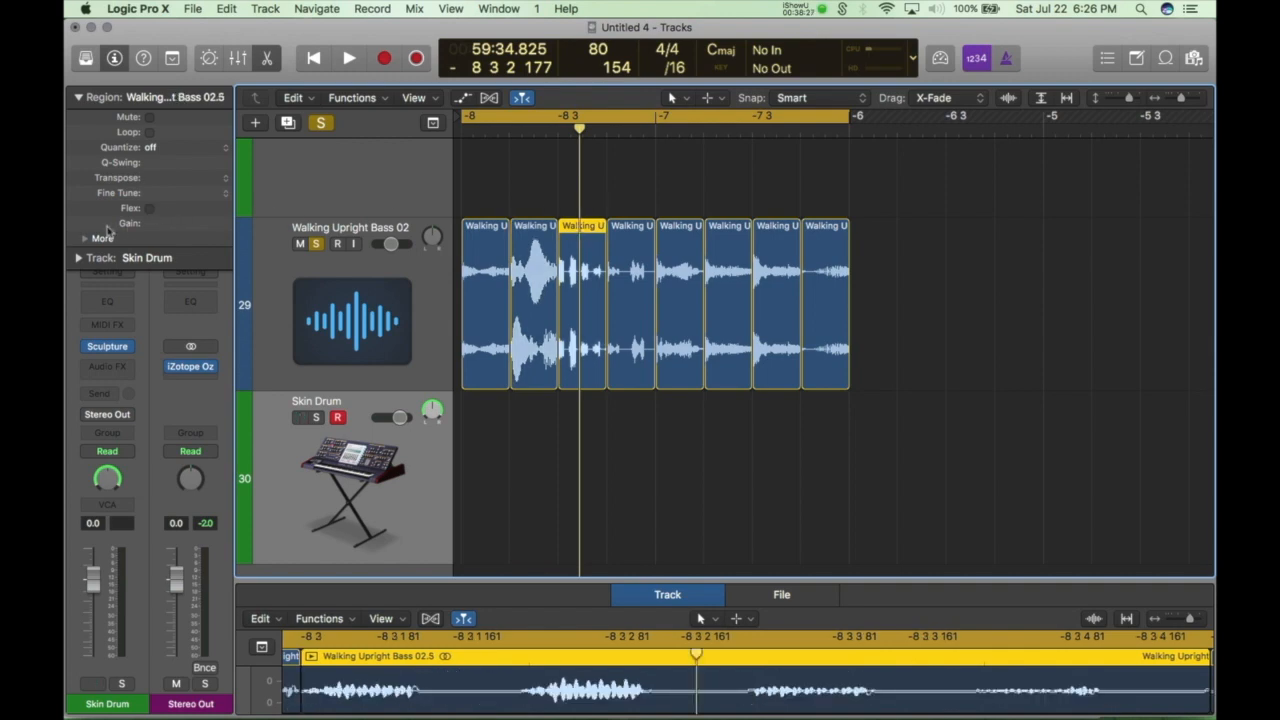
{"action": "left_click", "coordinate": [86, 238]}
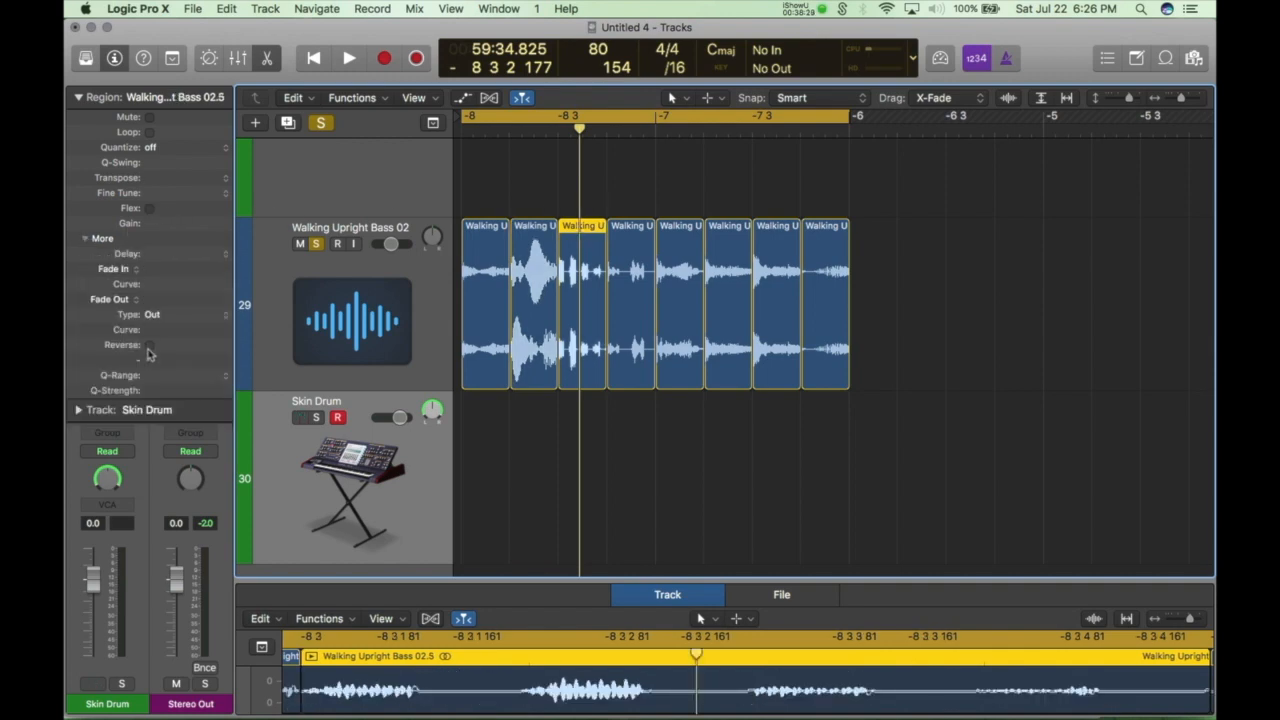
{"action": "left_click", "coordinate": [634, 230]}
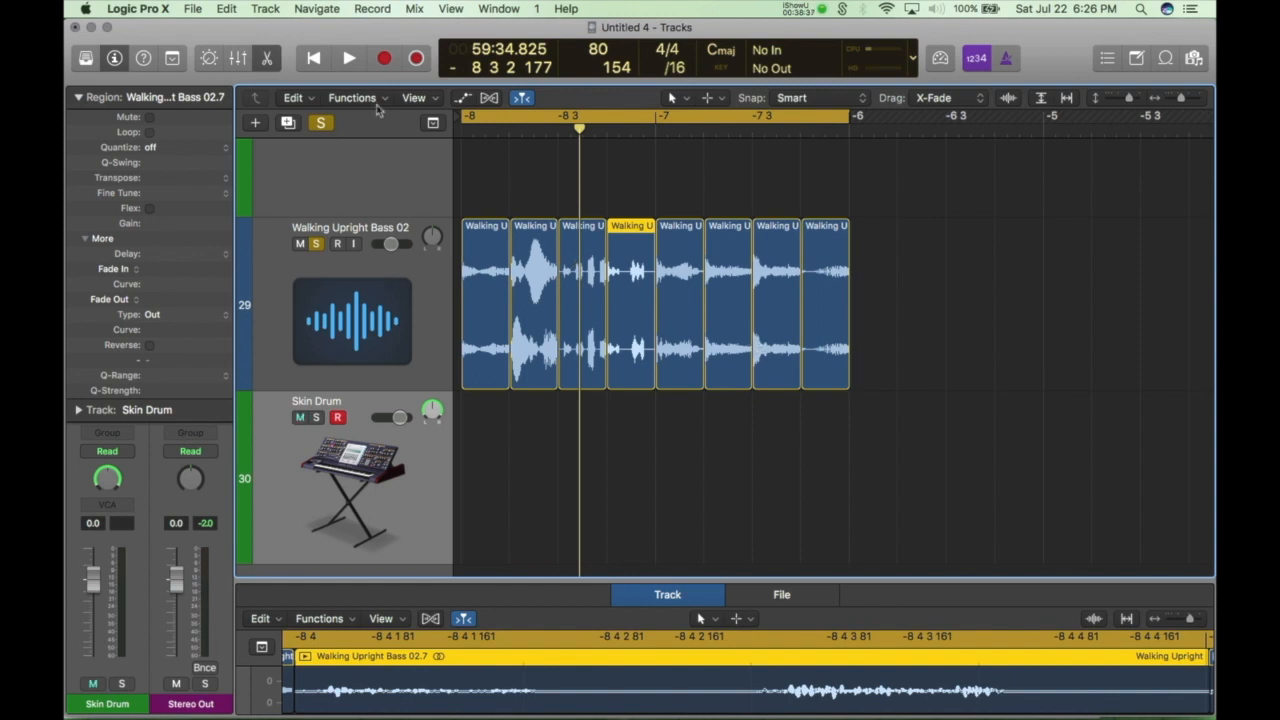
{"action": "left_click", "coordinate": [314, 58]}
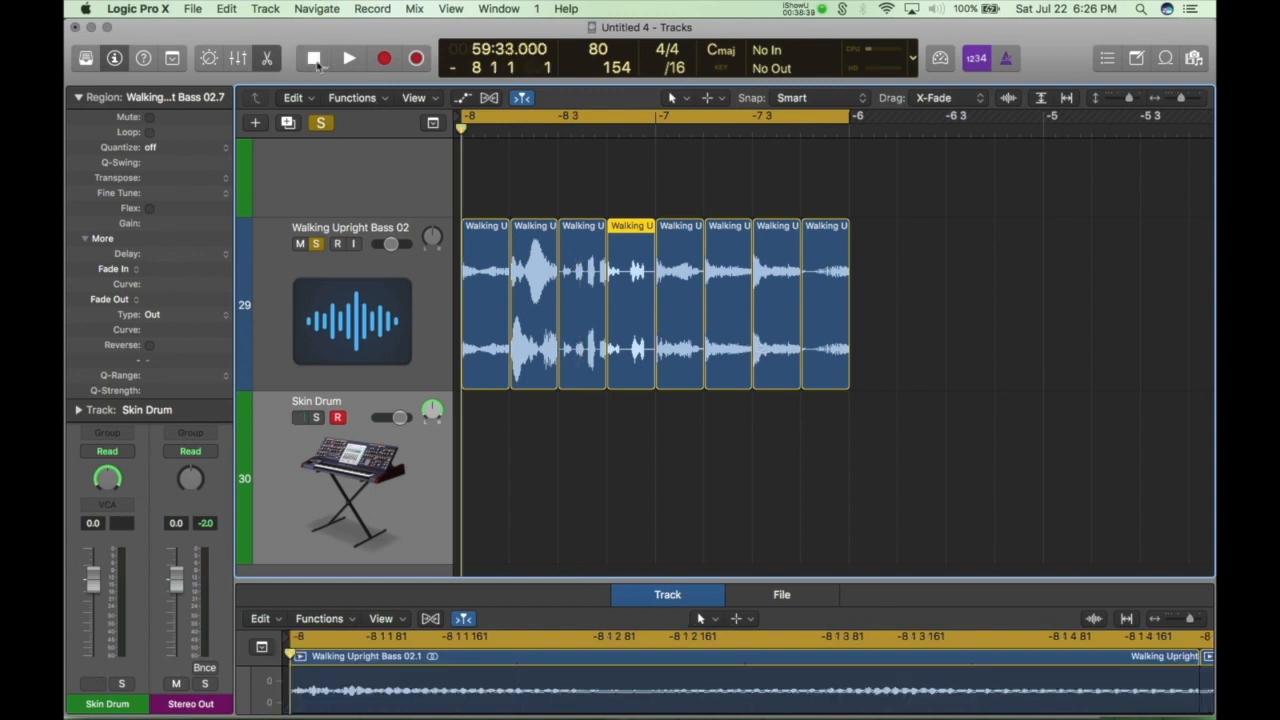